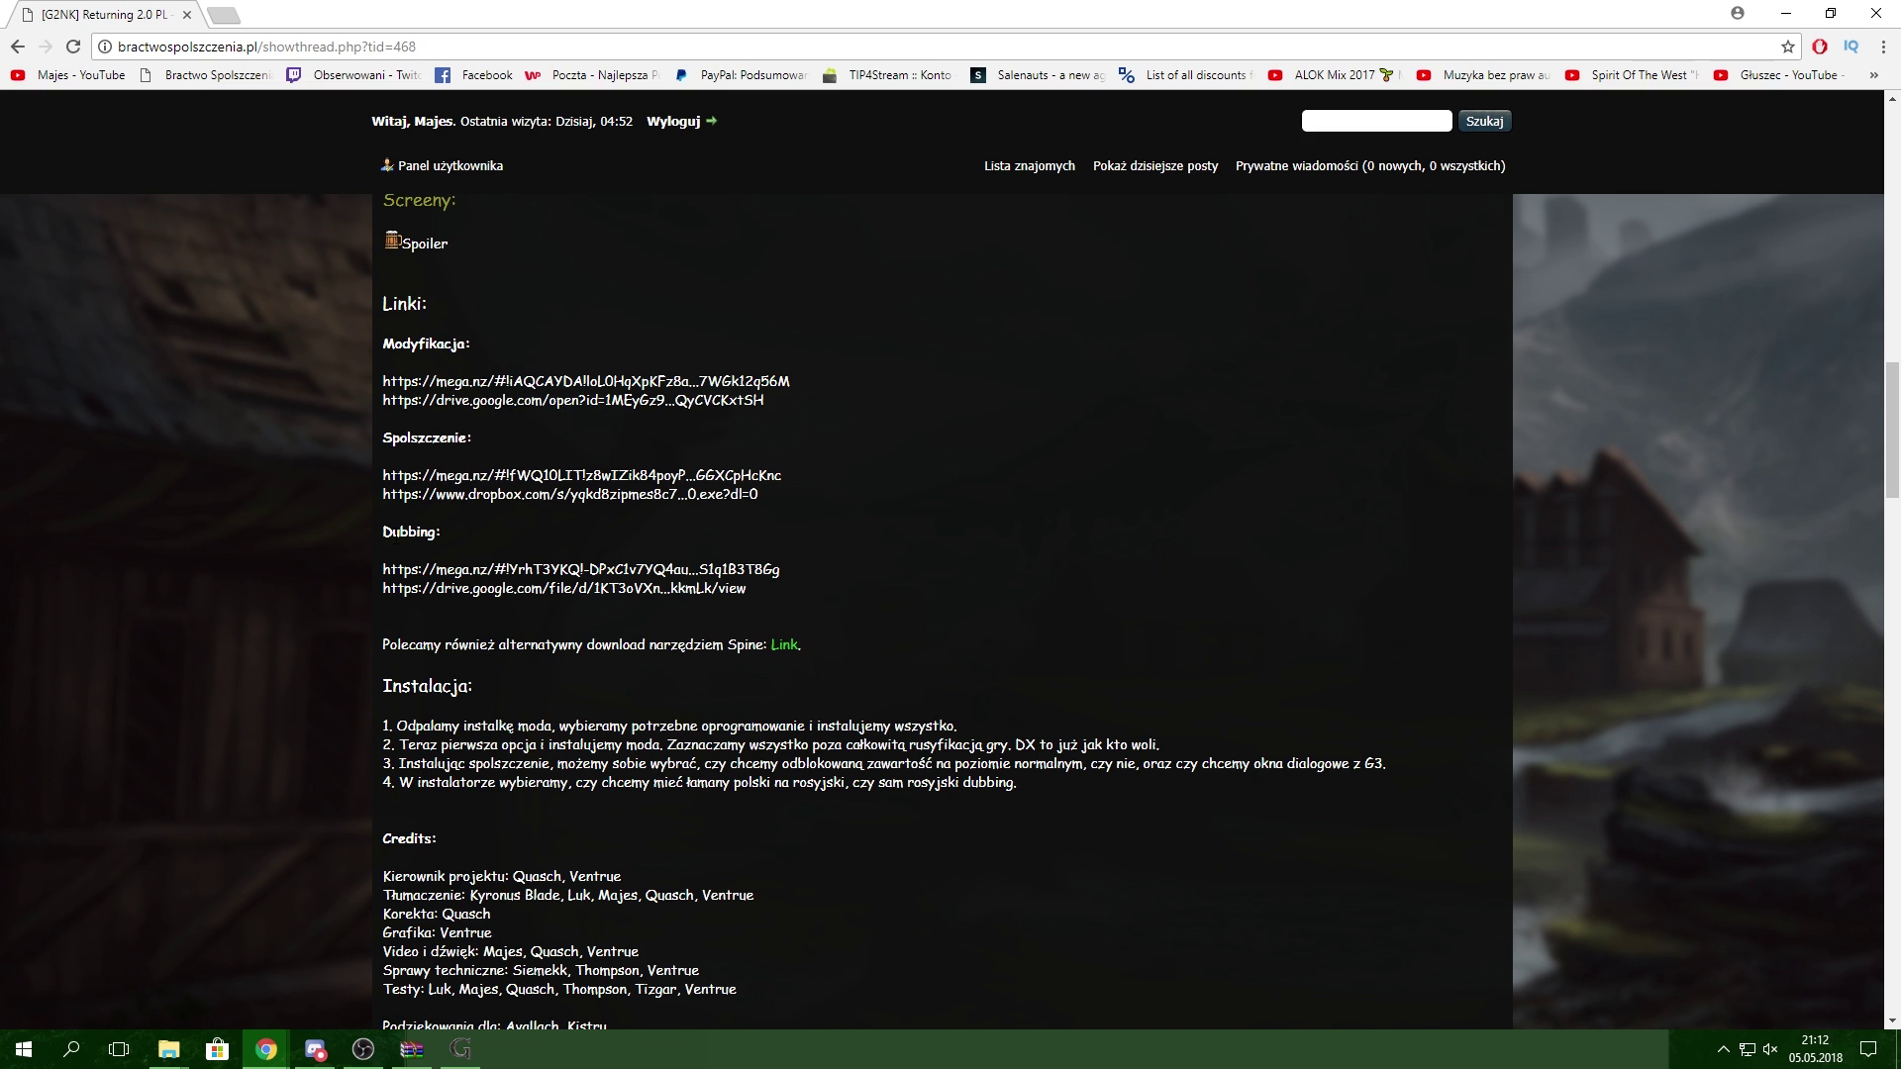
Step: Highlight the Dubbing heading among the download links, minimize the browser and view the Gothic 2 Gold System and Returning 2.0 folders
left_click_drag(382, 532, 435, 524)
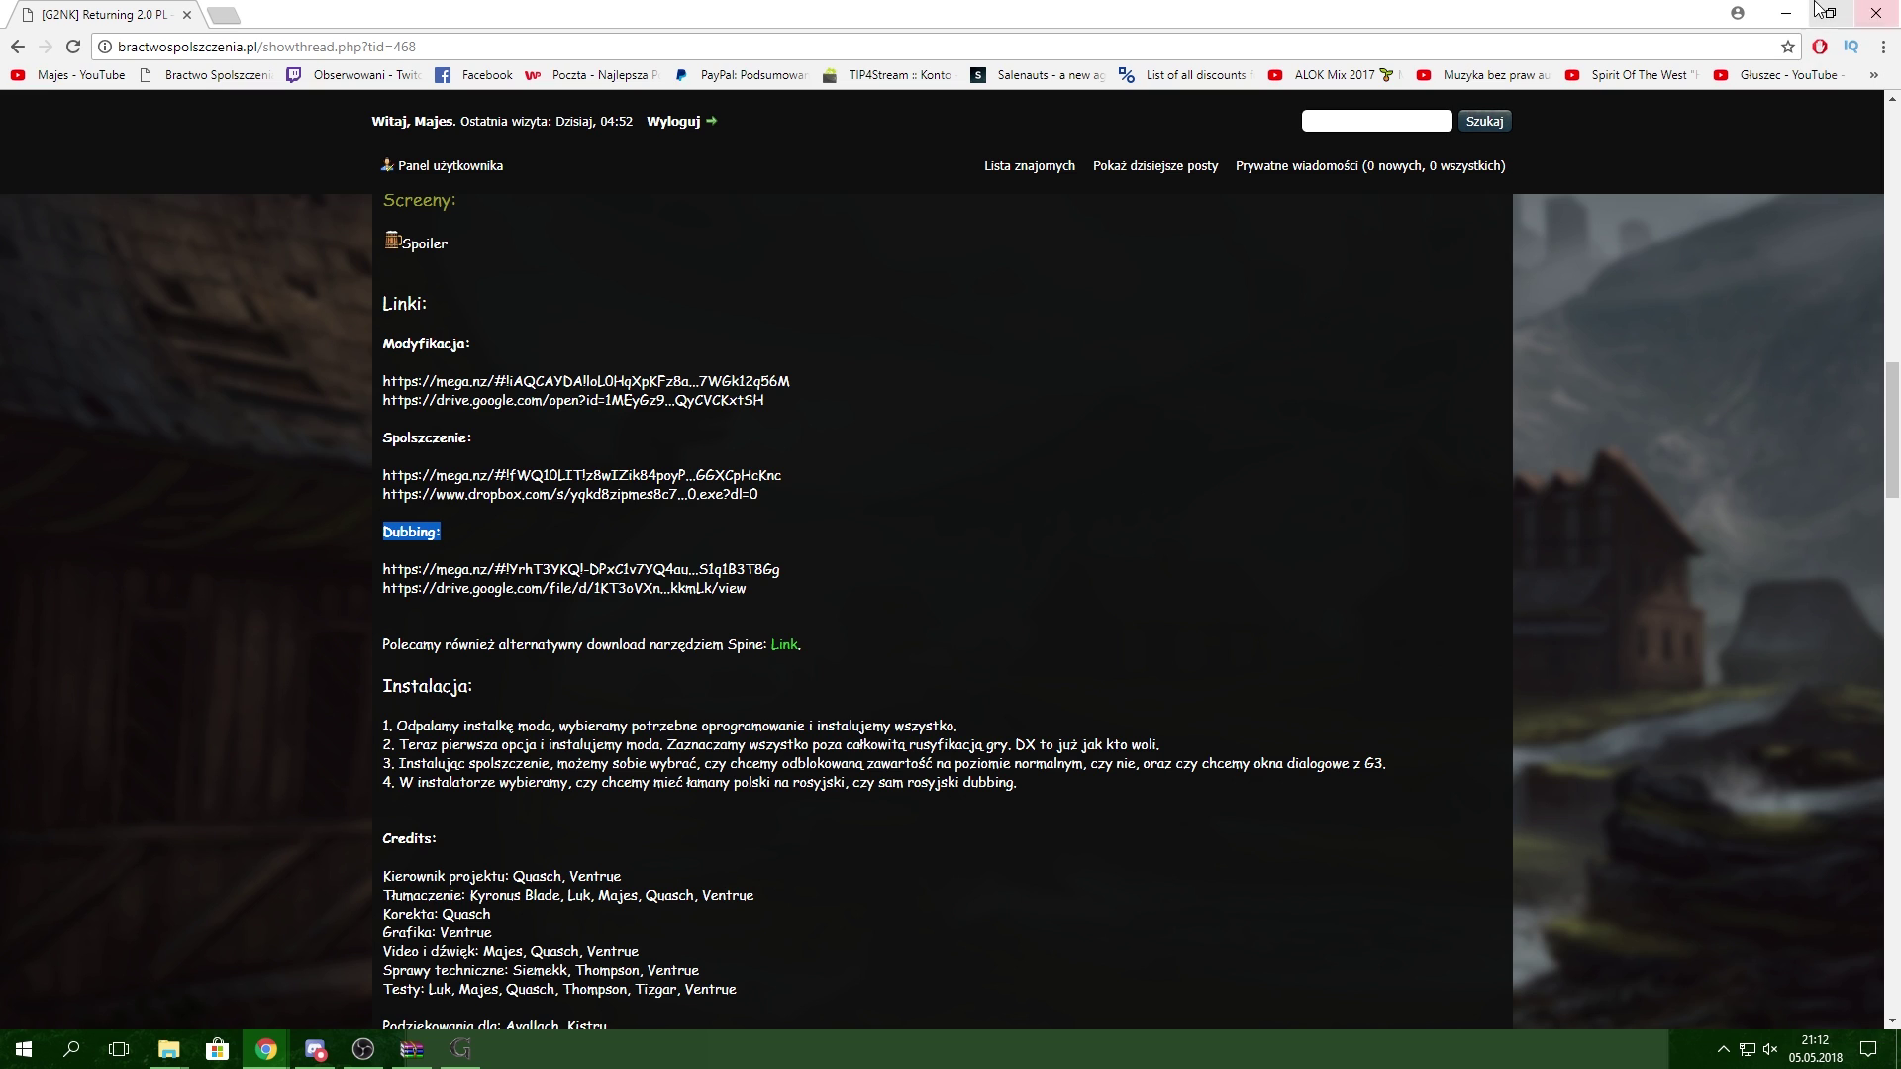
left_click(1775, 12)
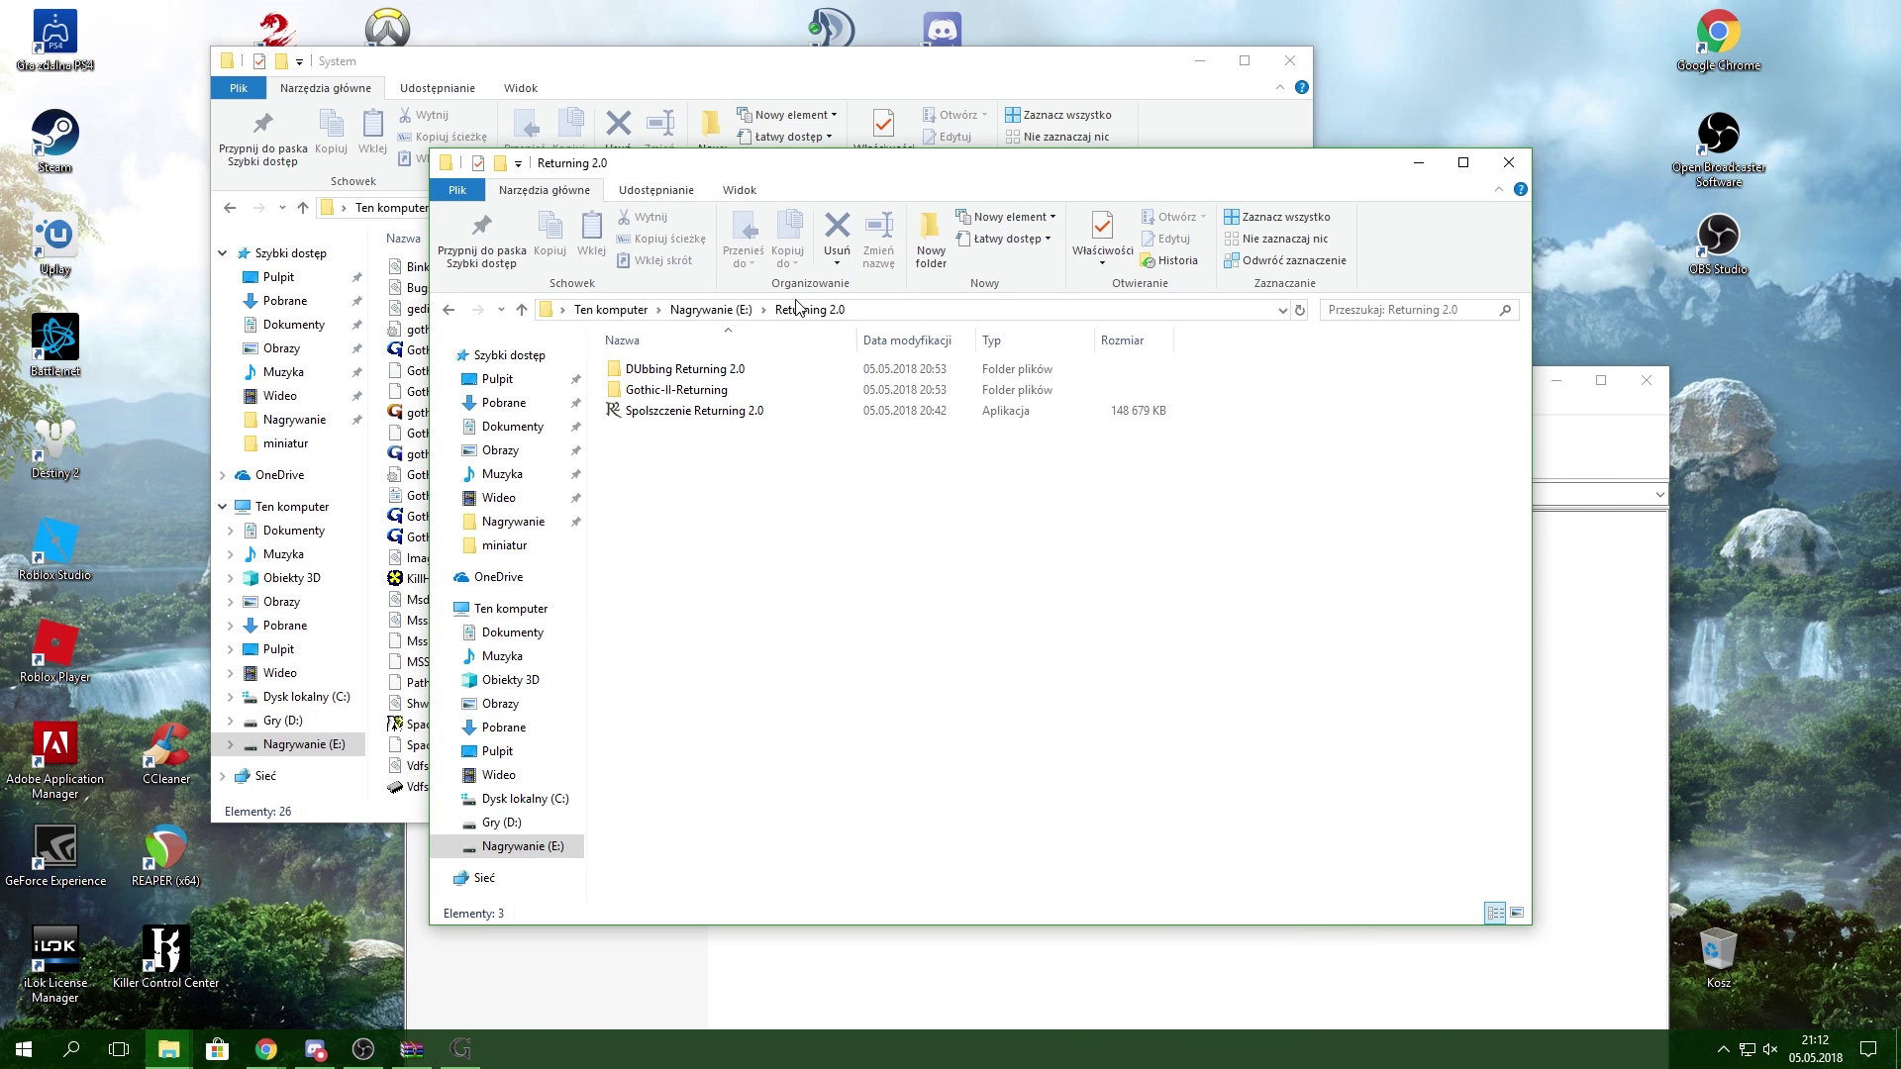
left_click(945, 72)
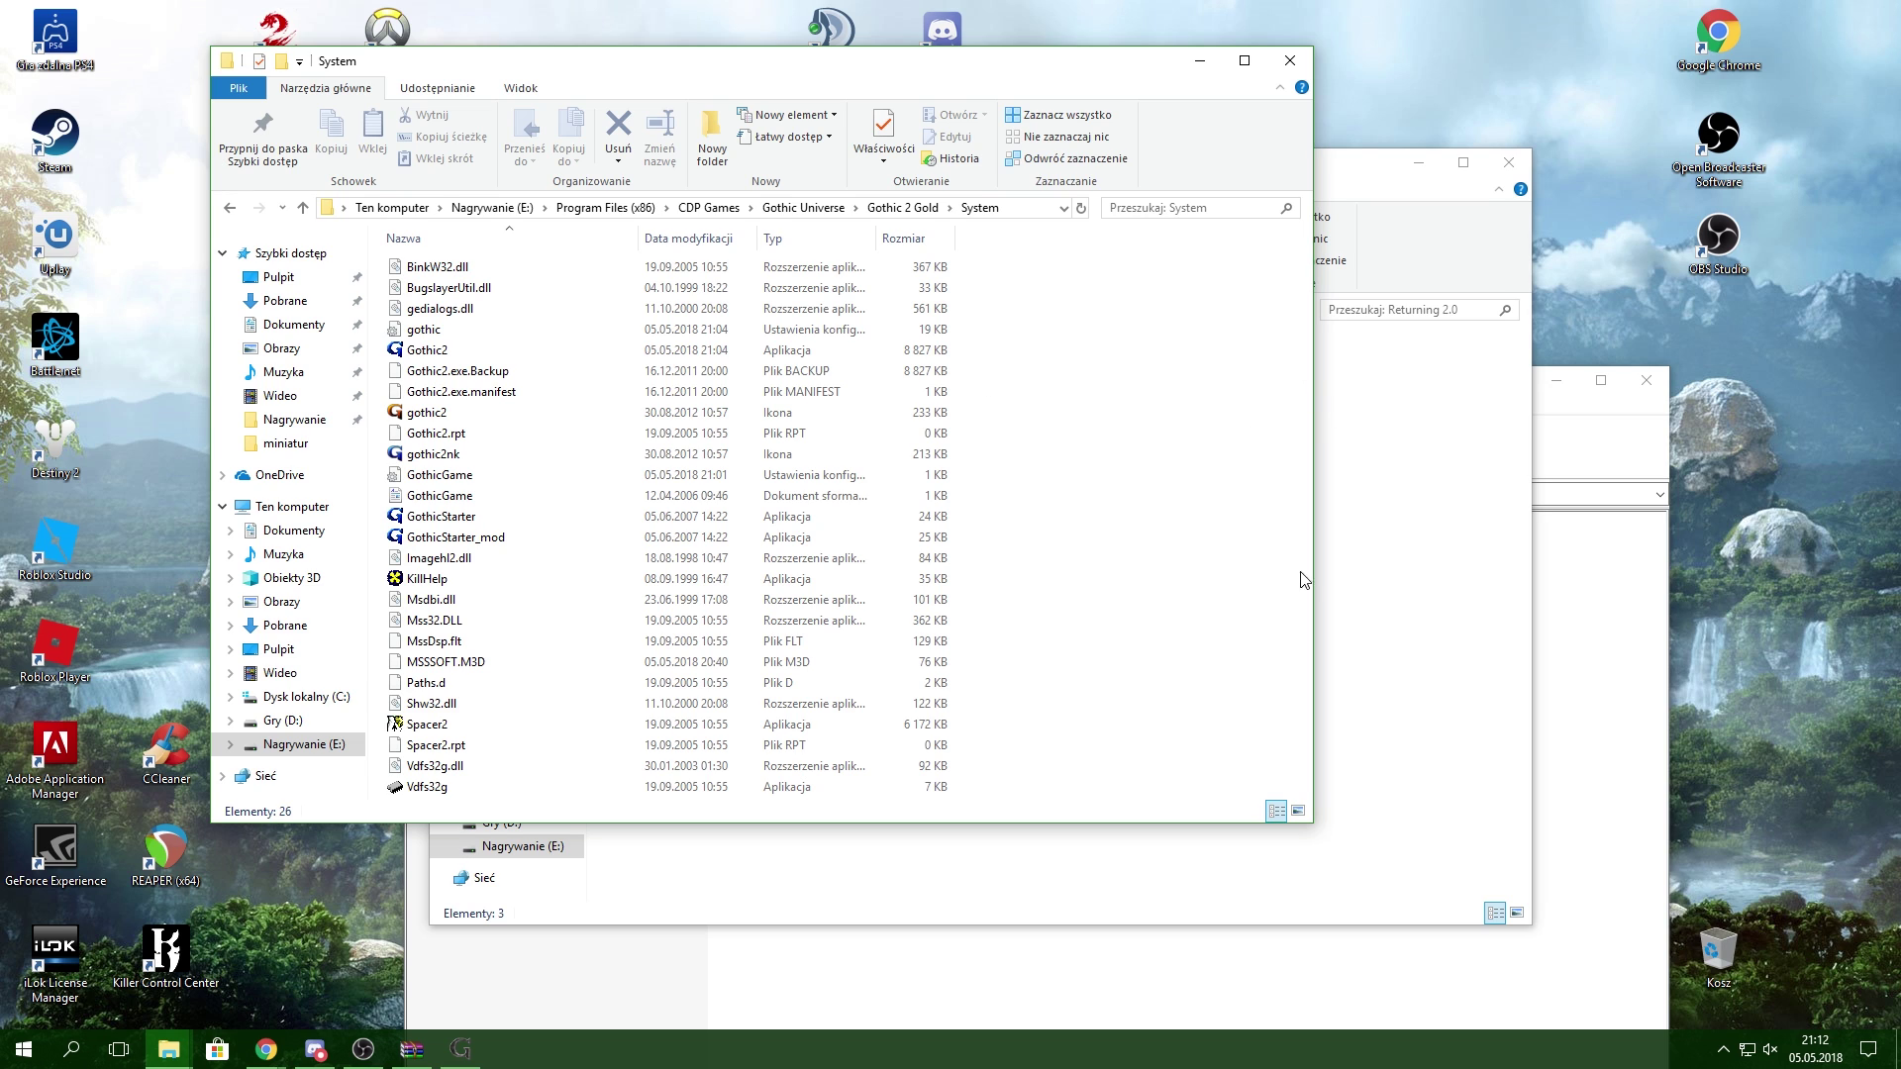
left_click(1401, 513)
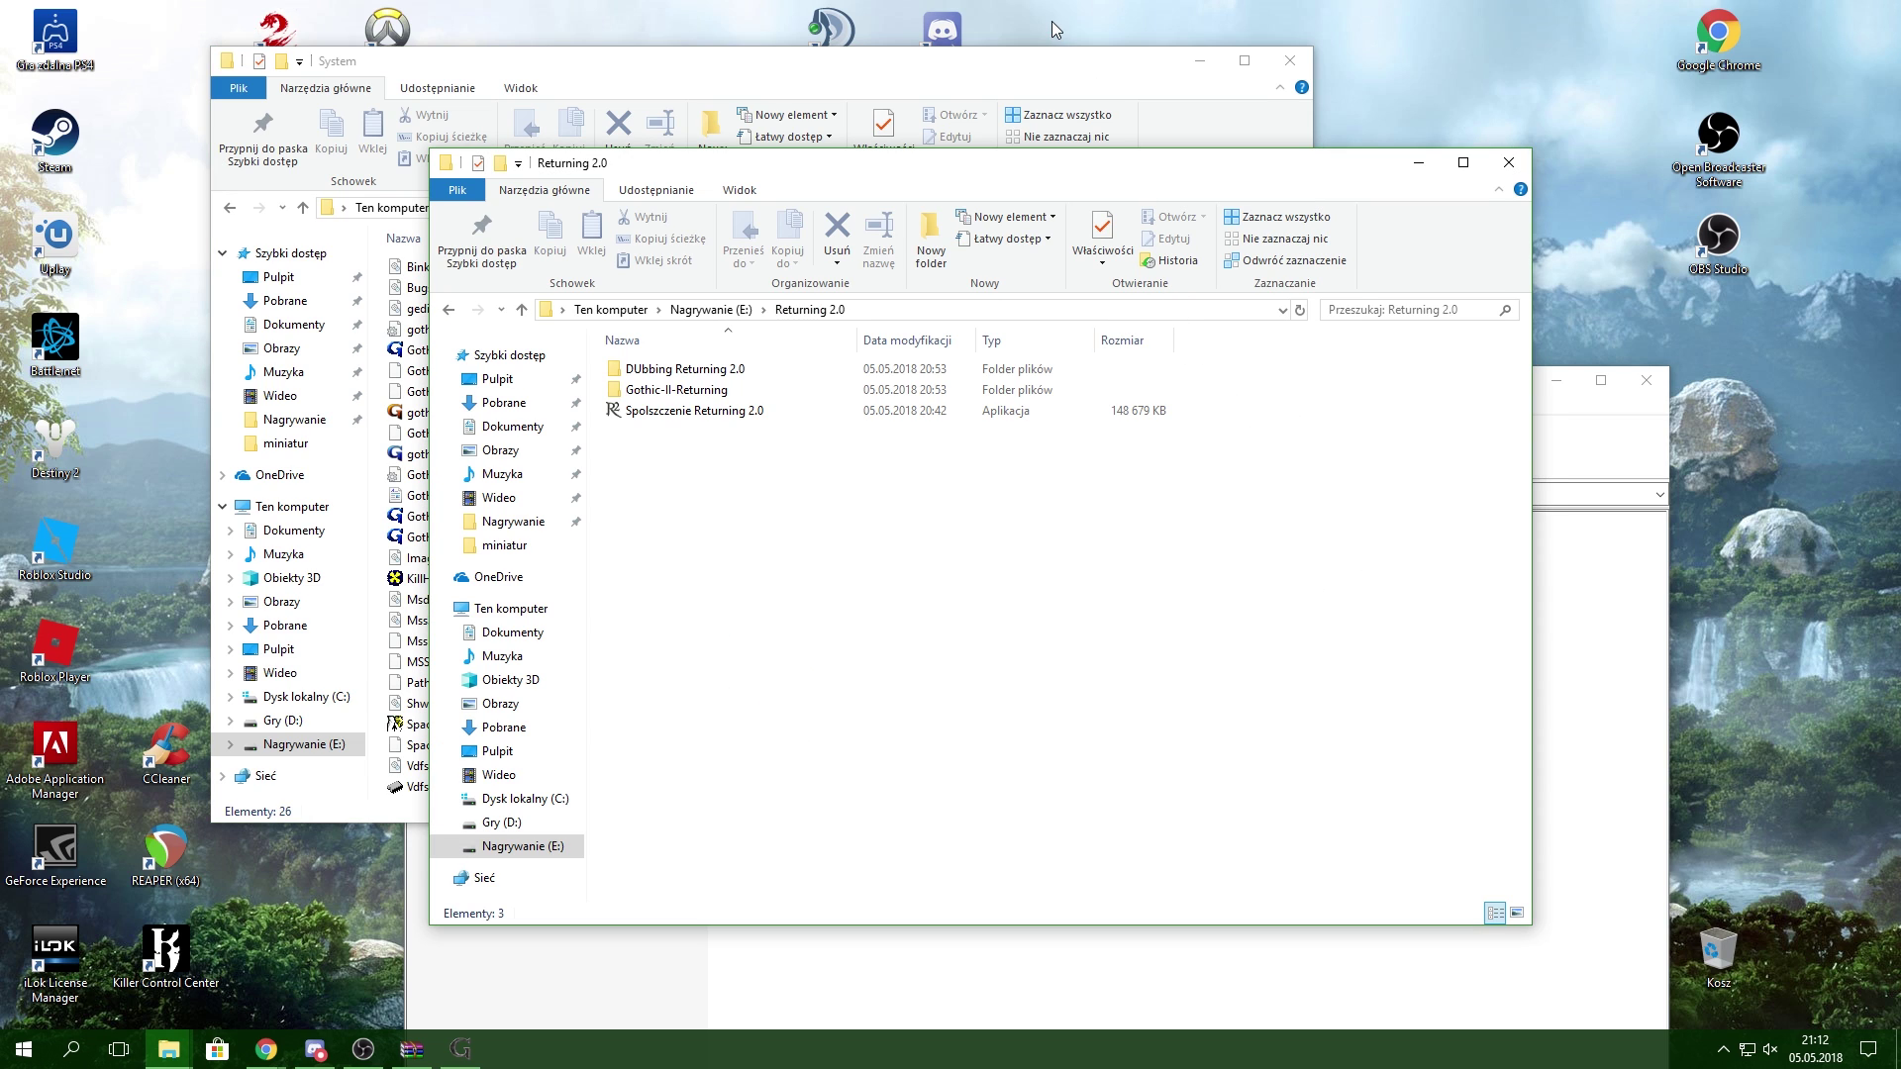
left_click(1052, 59)
left_click(1366, 418)
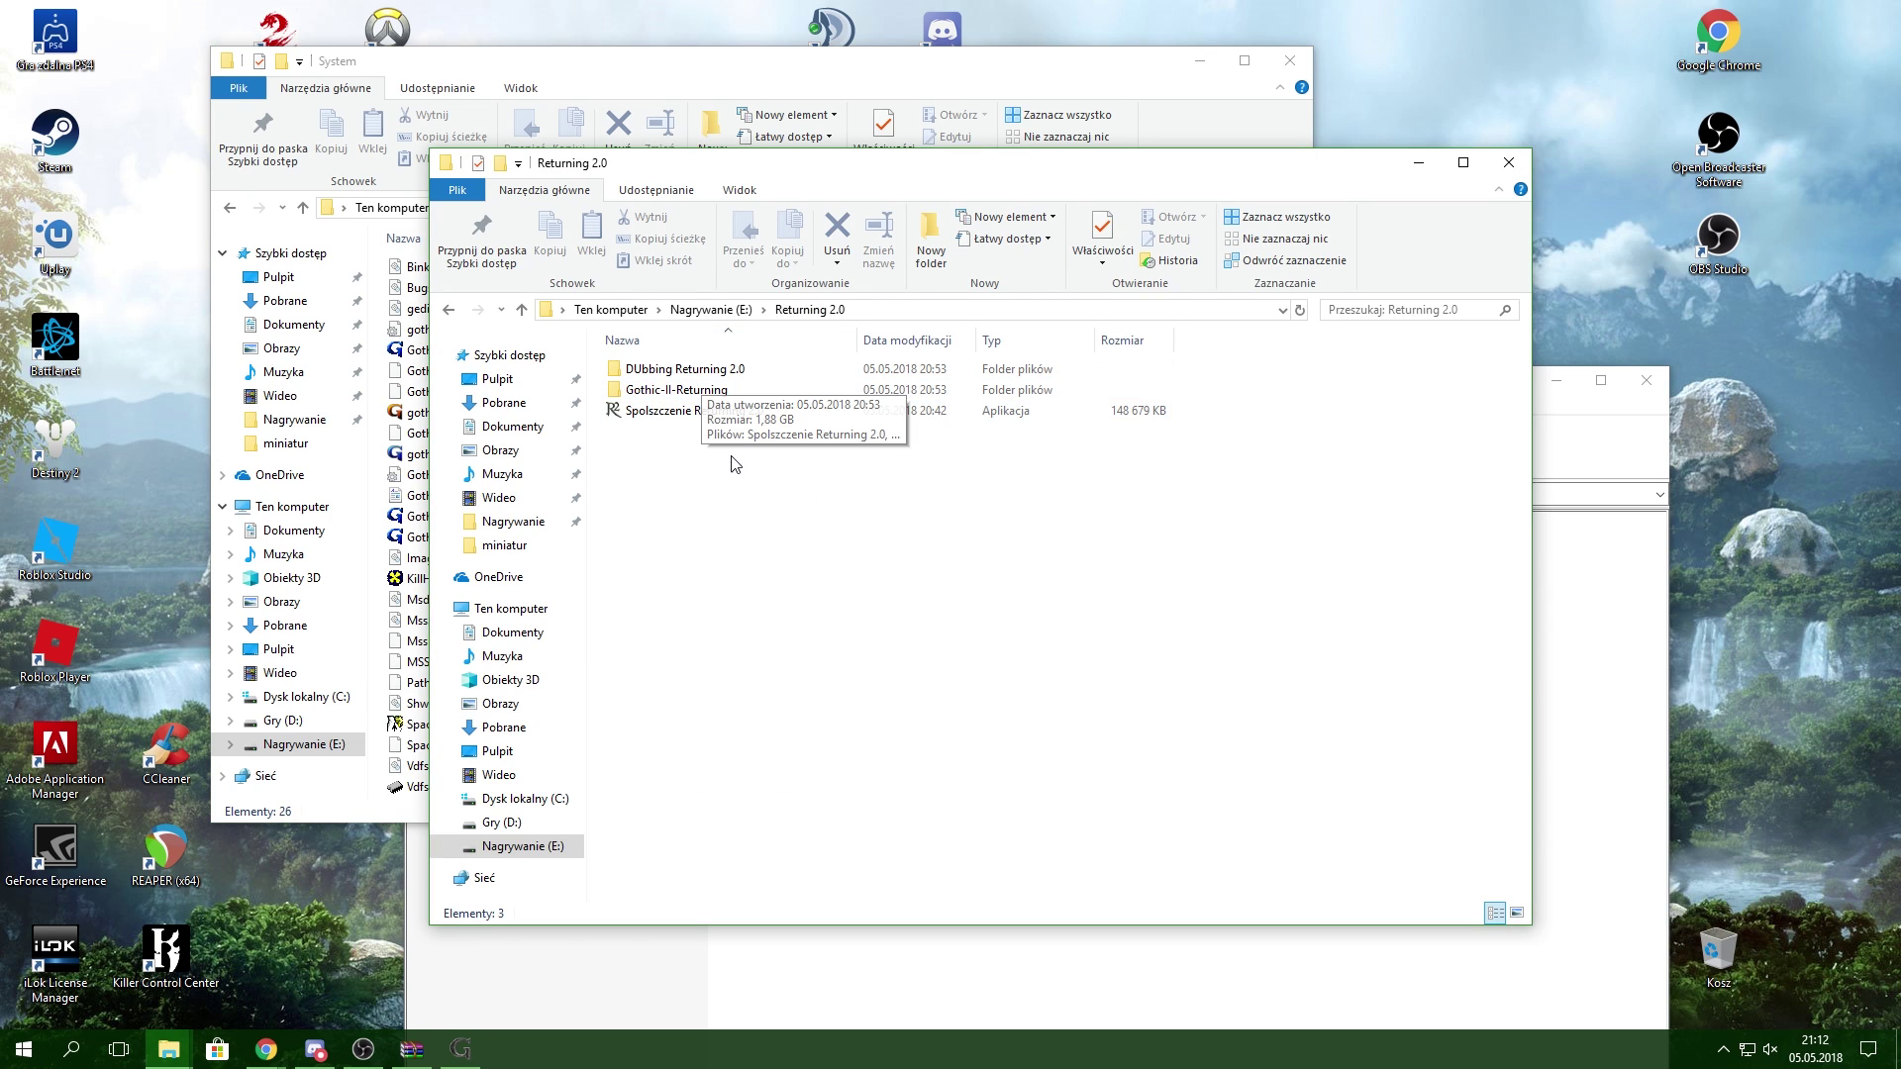
Step: Open the Gothic-II-Returning disk image from the Gothic-II-Returning folder inside Returning 2.0
left_click(695, 414)
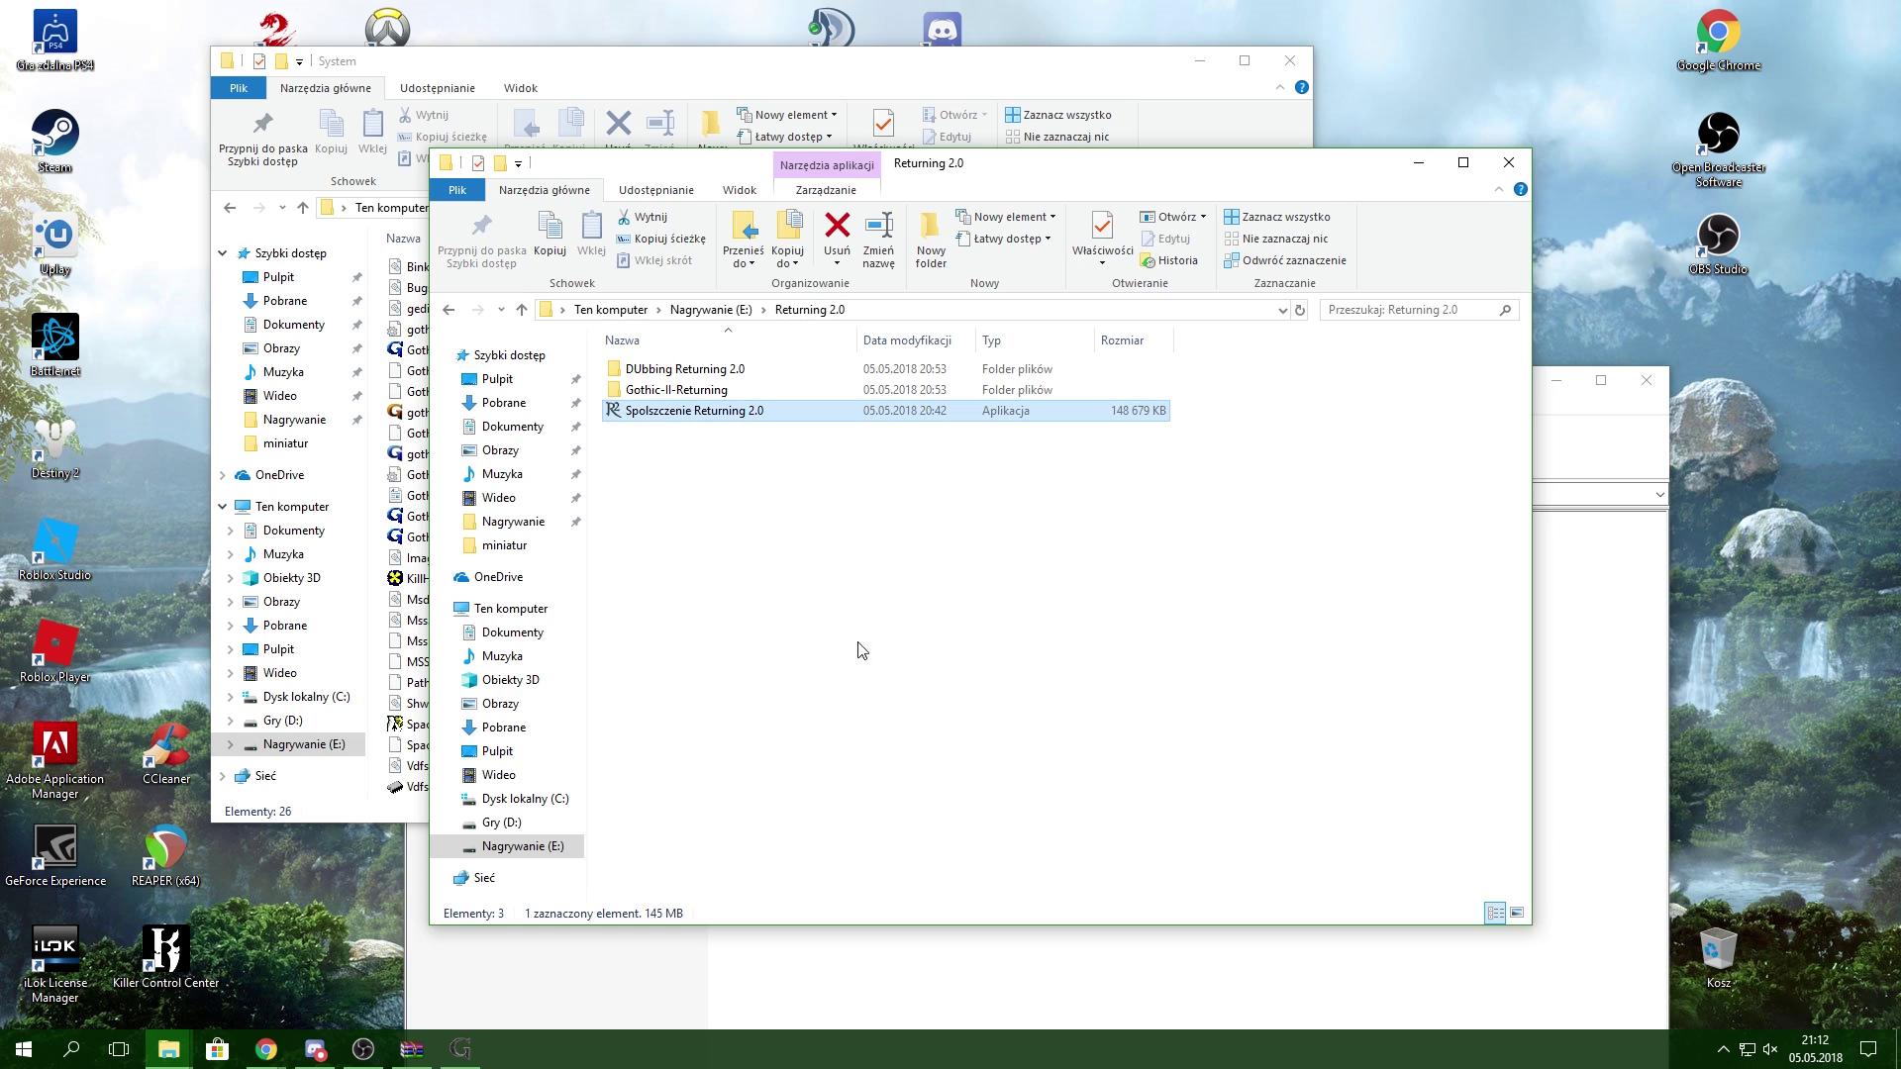
double_click(758, 390)
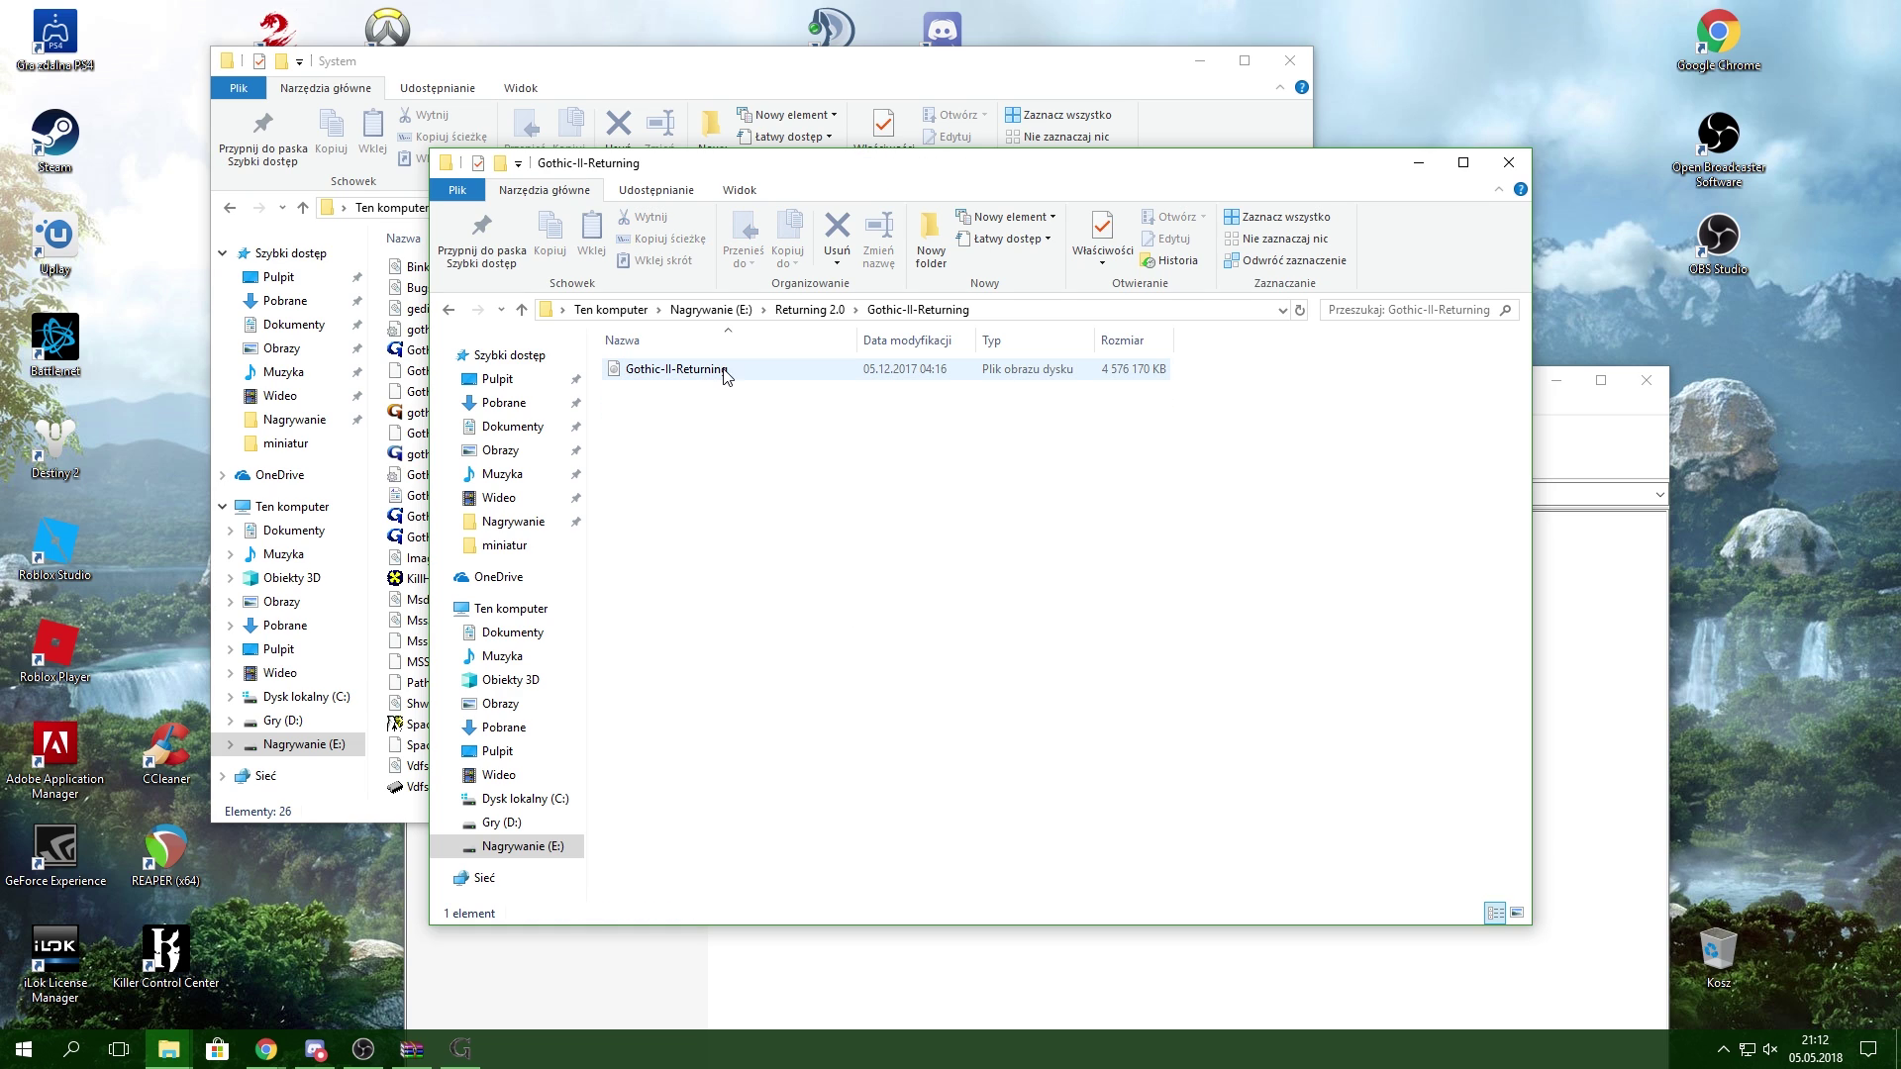
double_click(690, 374)
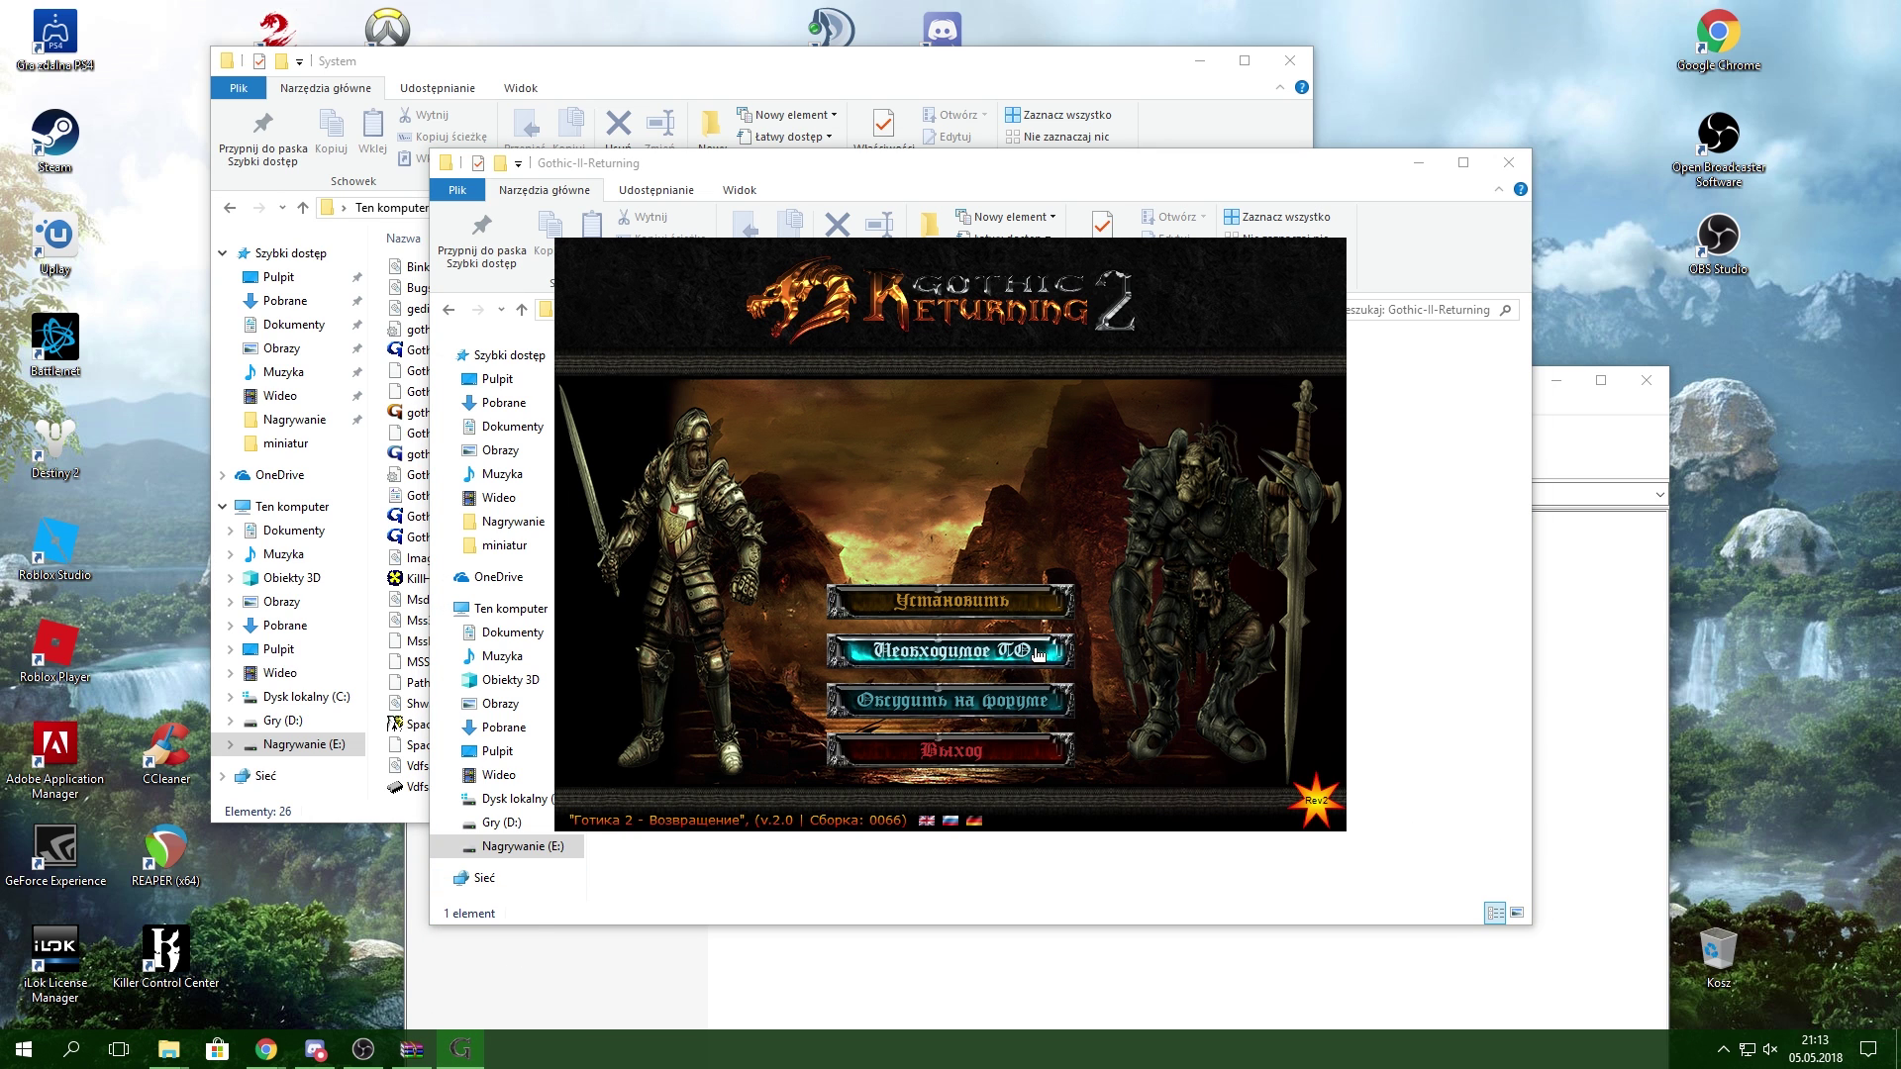
Step: Start the gothic2_fix-2.6.0.0-rev2 installer from the required-software page, bring up its destination folder browser, and cancel the setup
left_click(1039, 653)
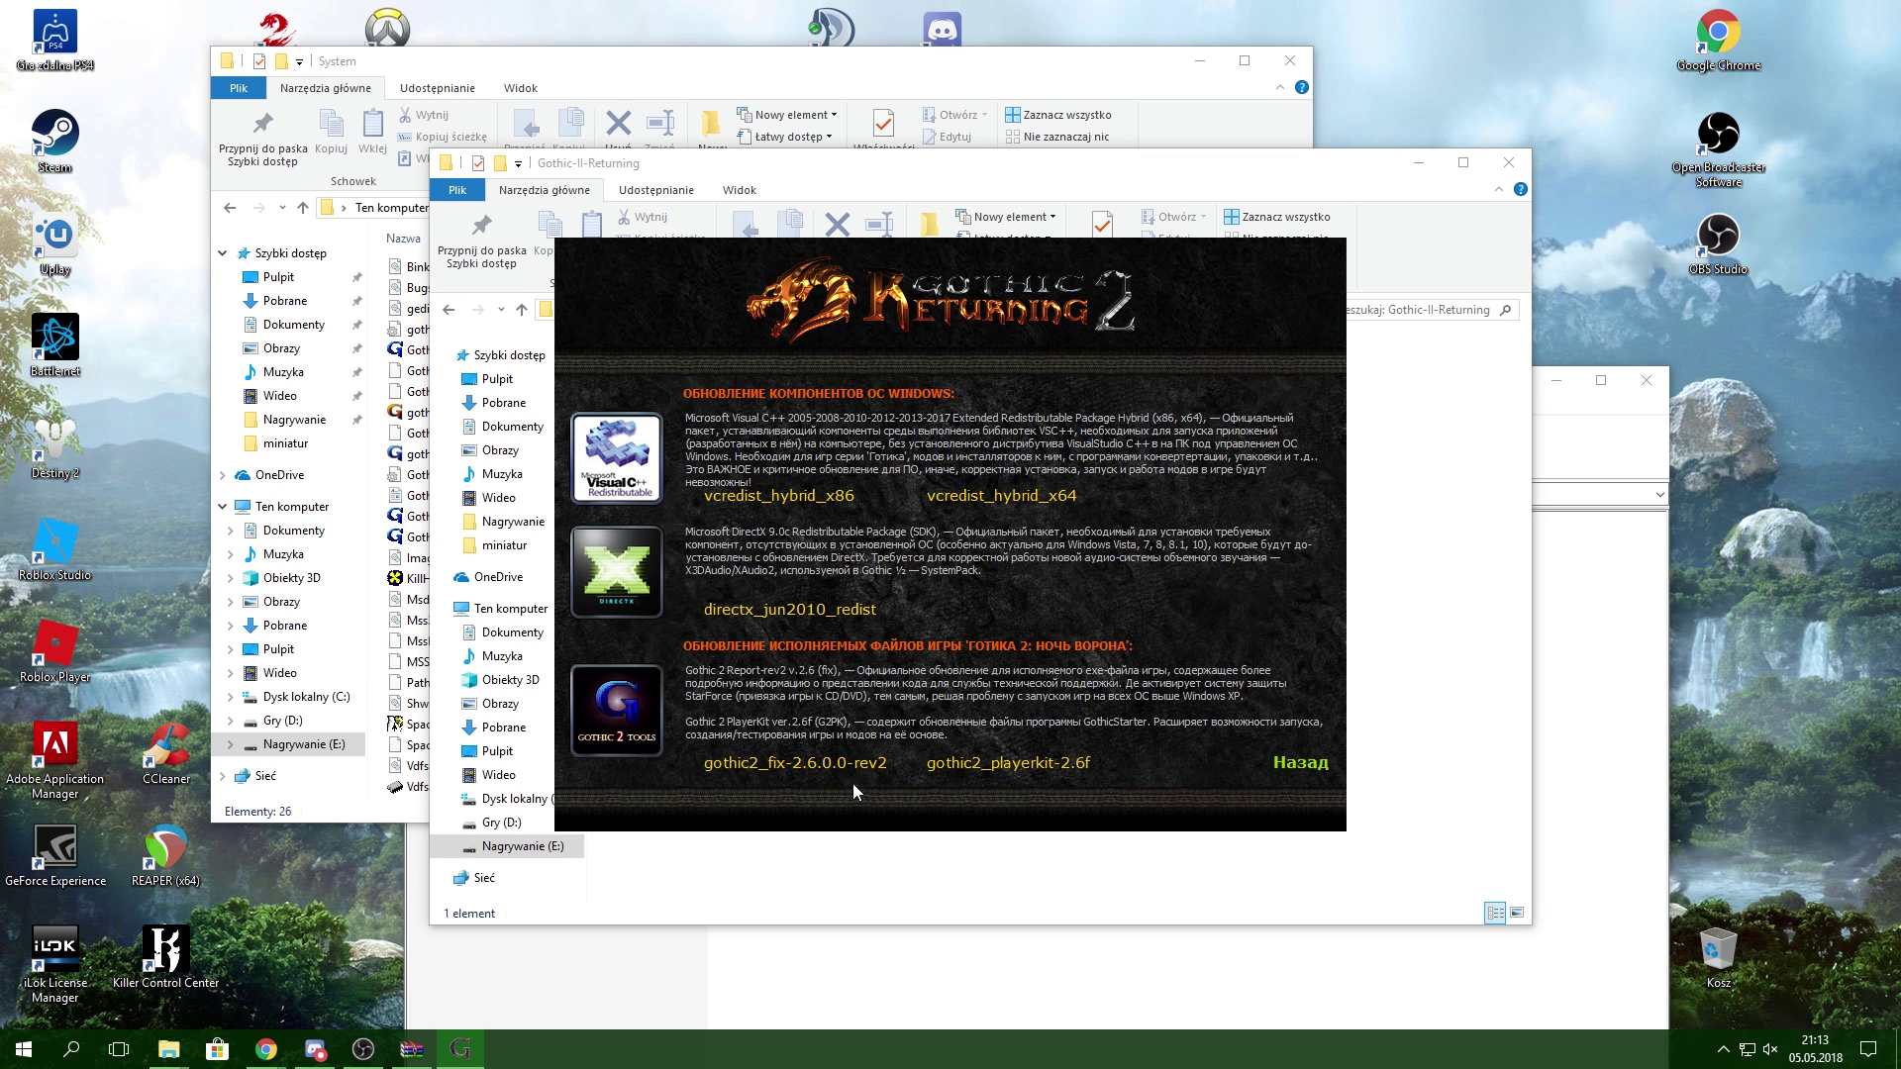
left_click(820, 767)
left_click(1049, 682)
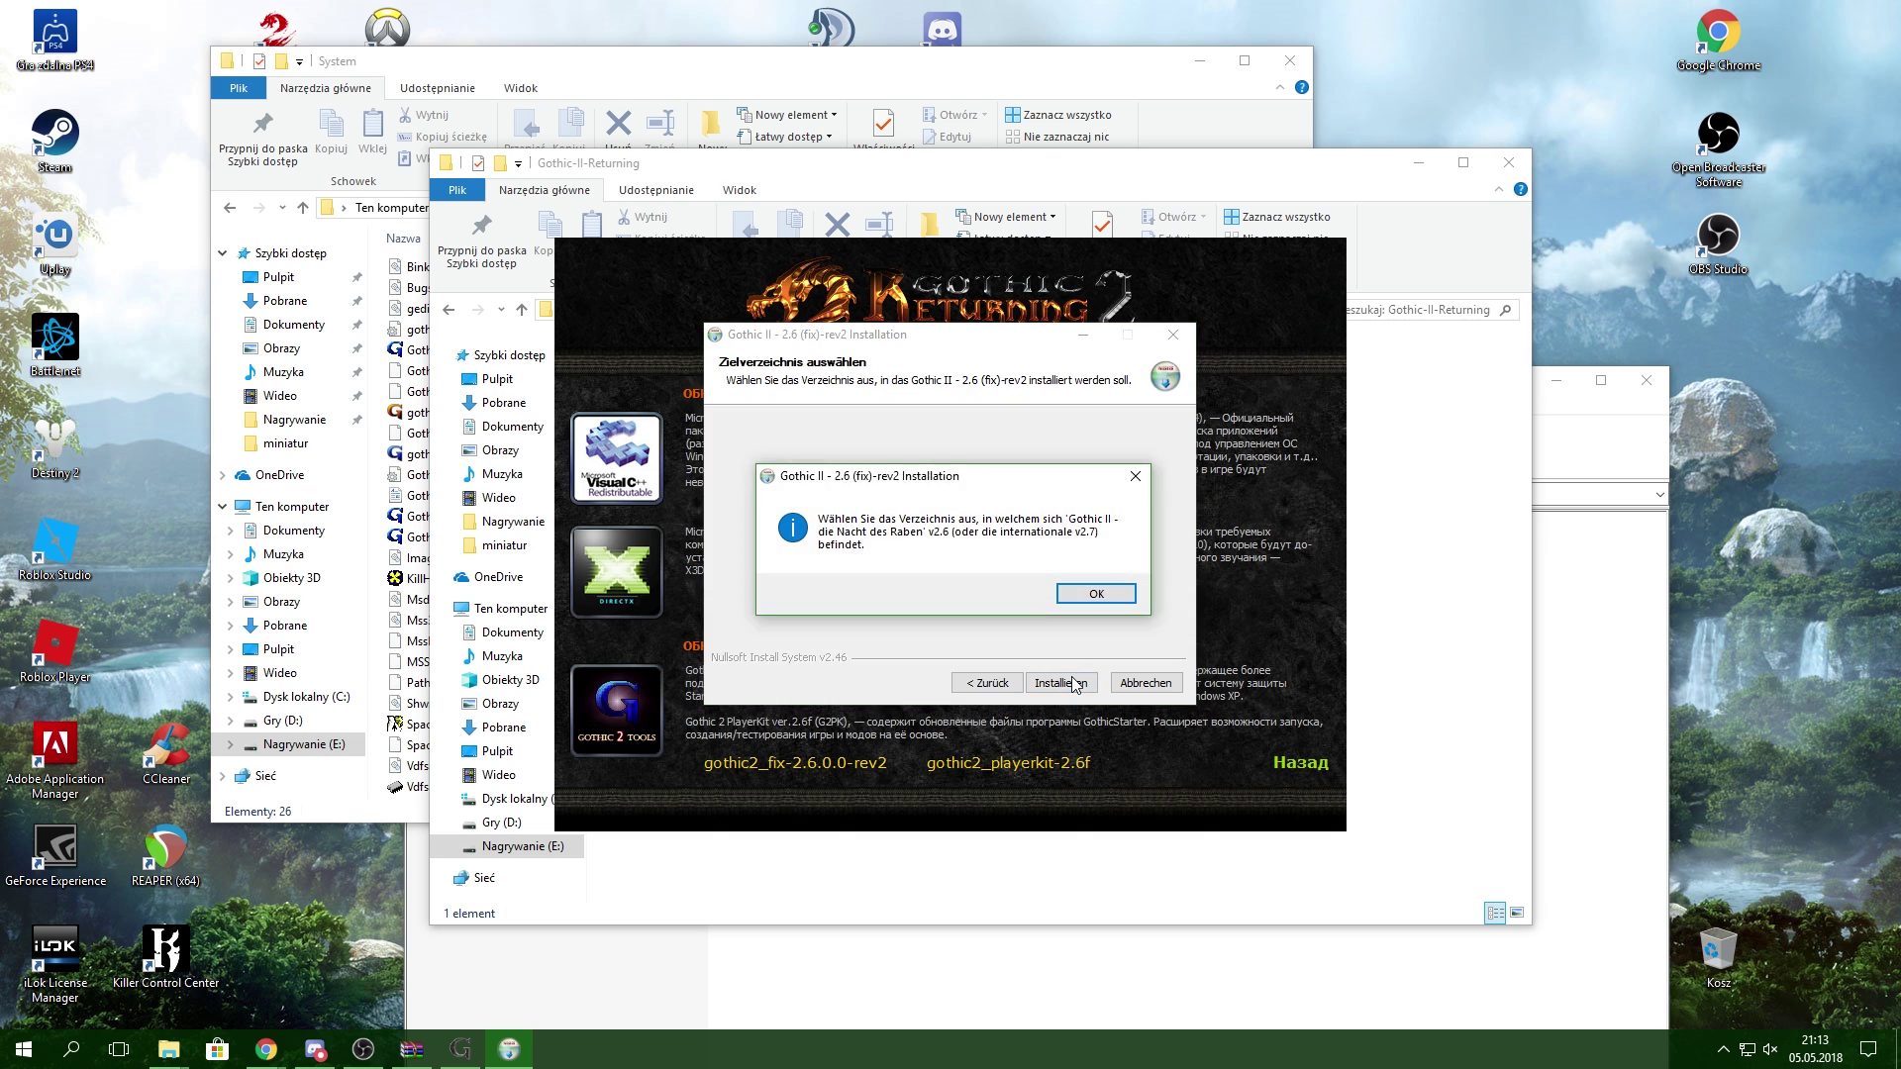
key("Return")
left_click(1099, 570)
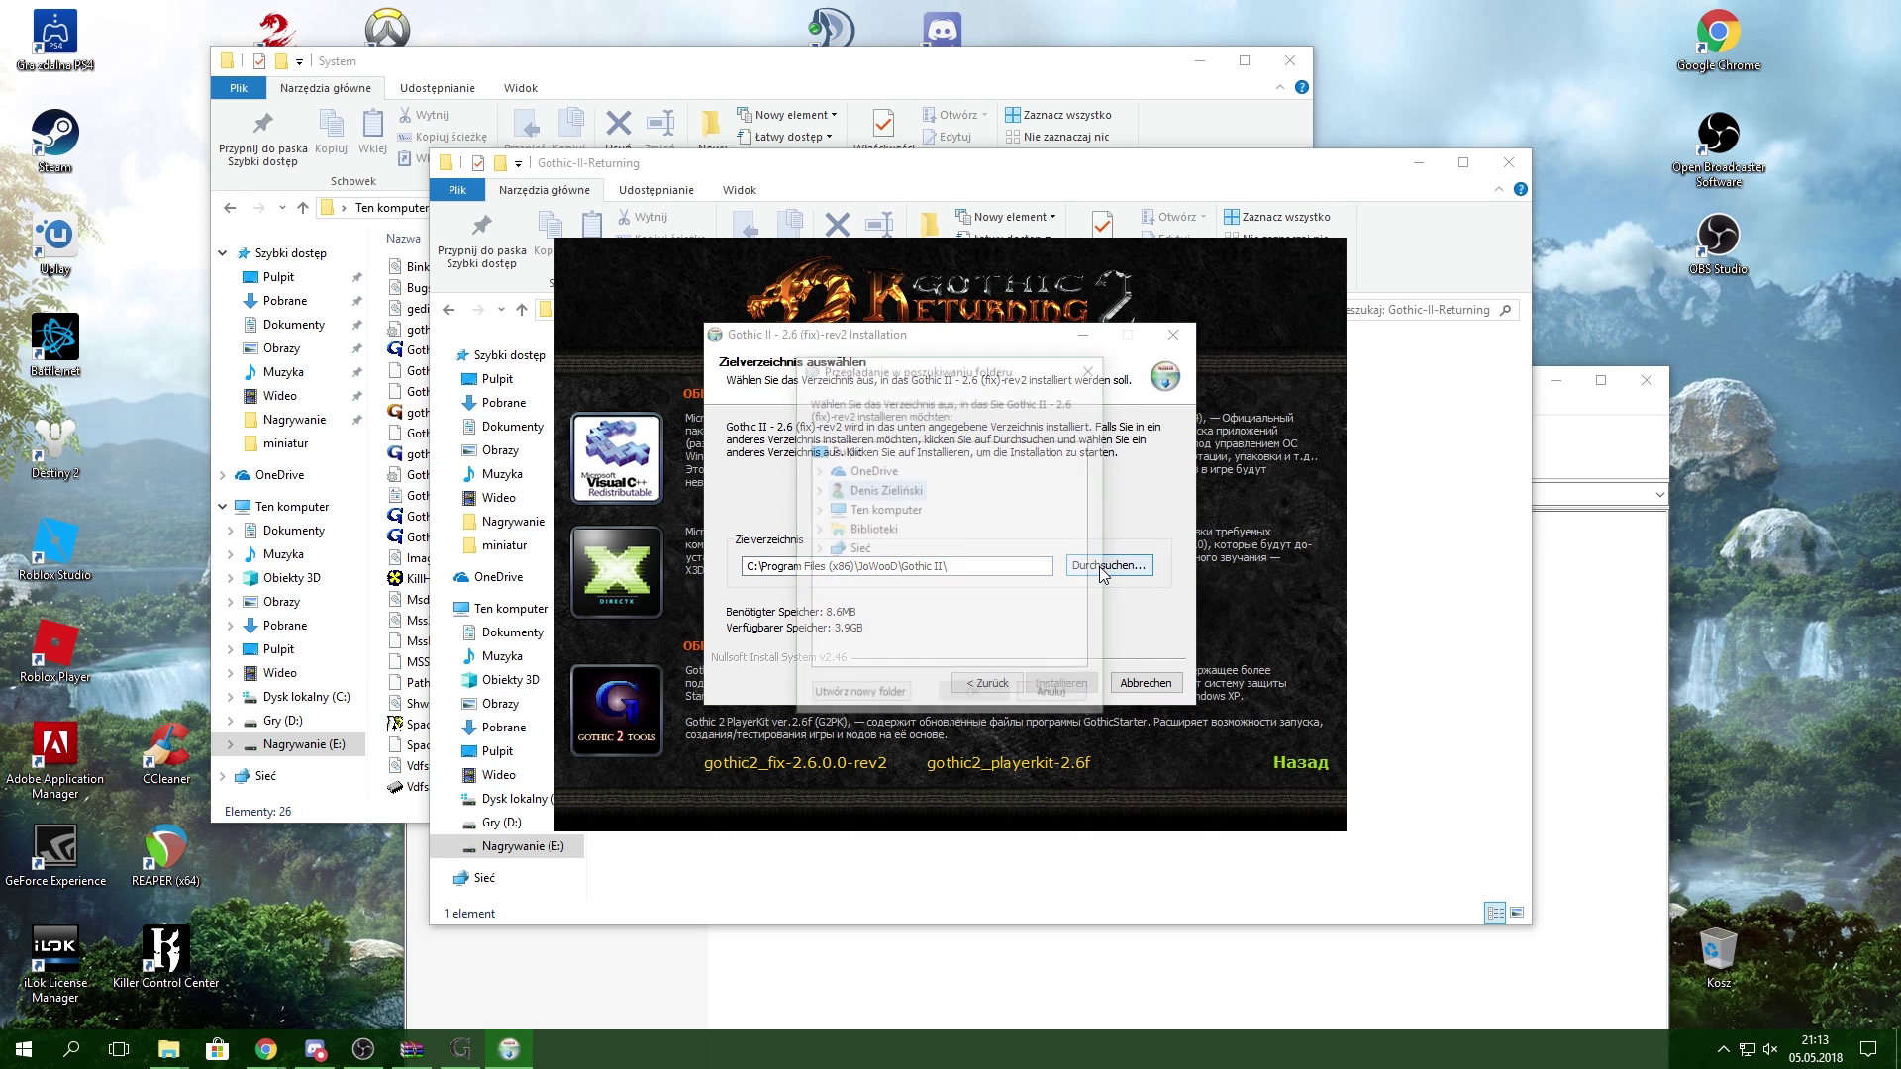
left_click(1077, 707)
left_click(1146, 683)
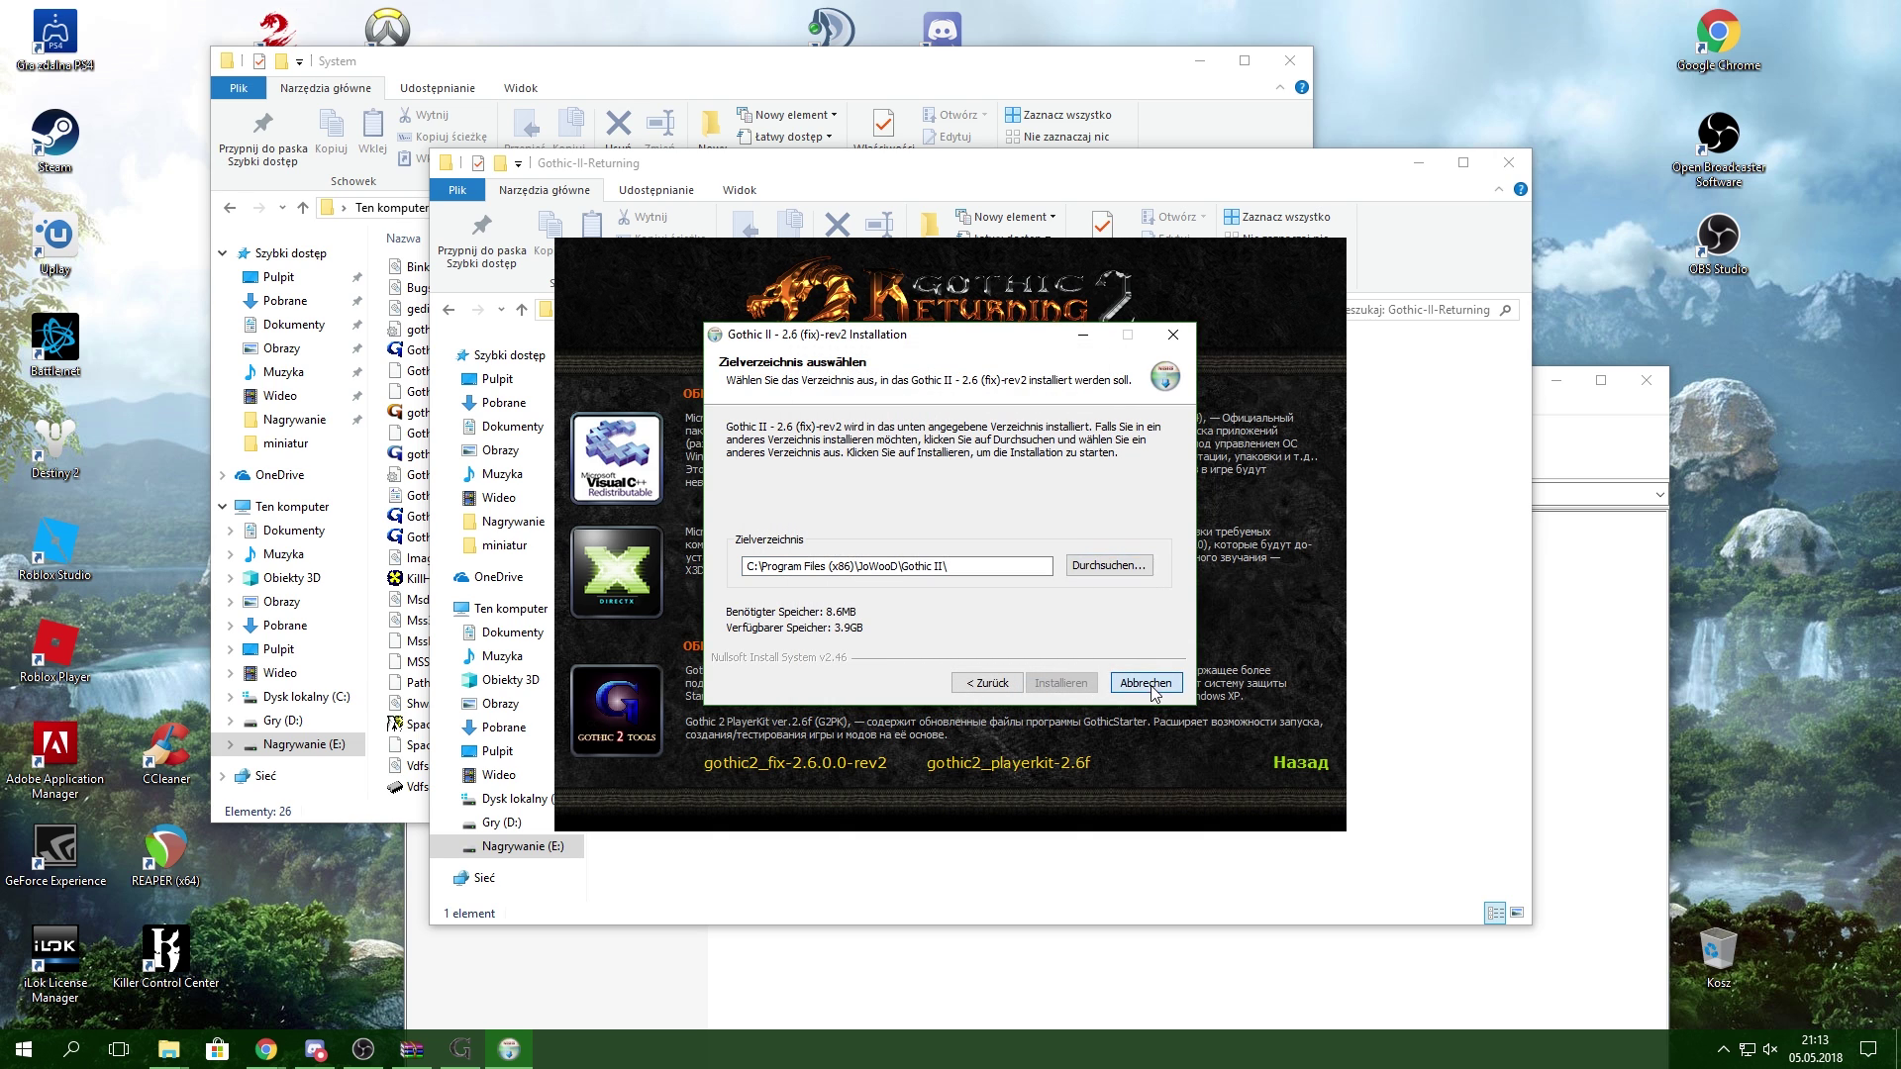
Step: Start the gothic2_playerkit-2.6f installer up to its install location page, cancel it and return to the launcher's main menu
left_click(1032, 764)
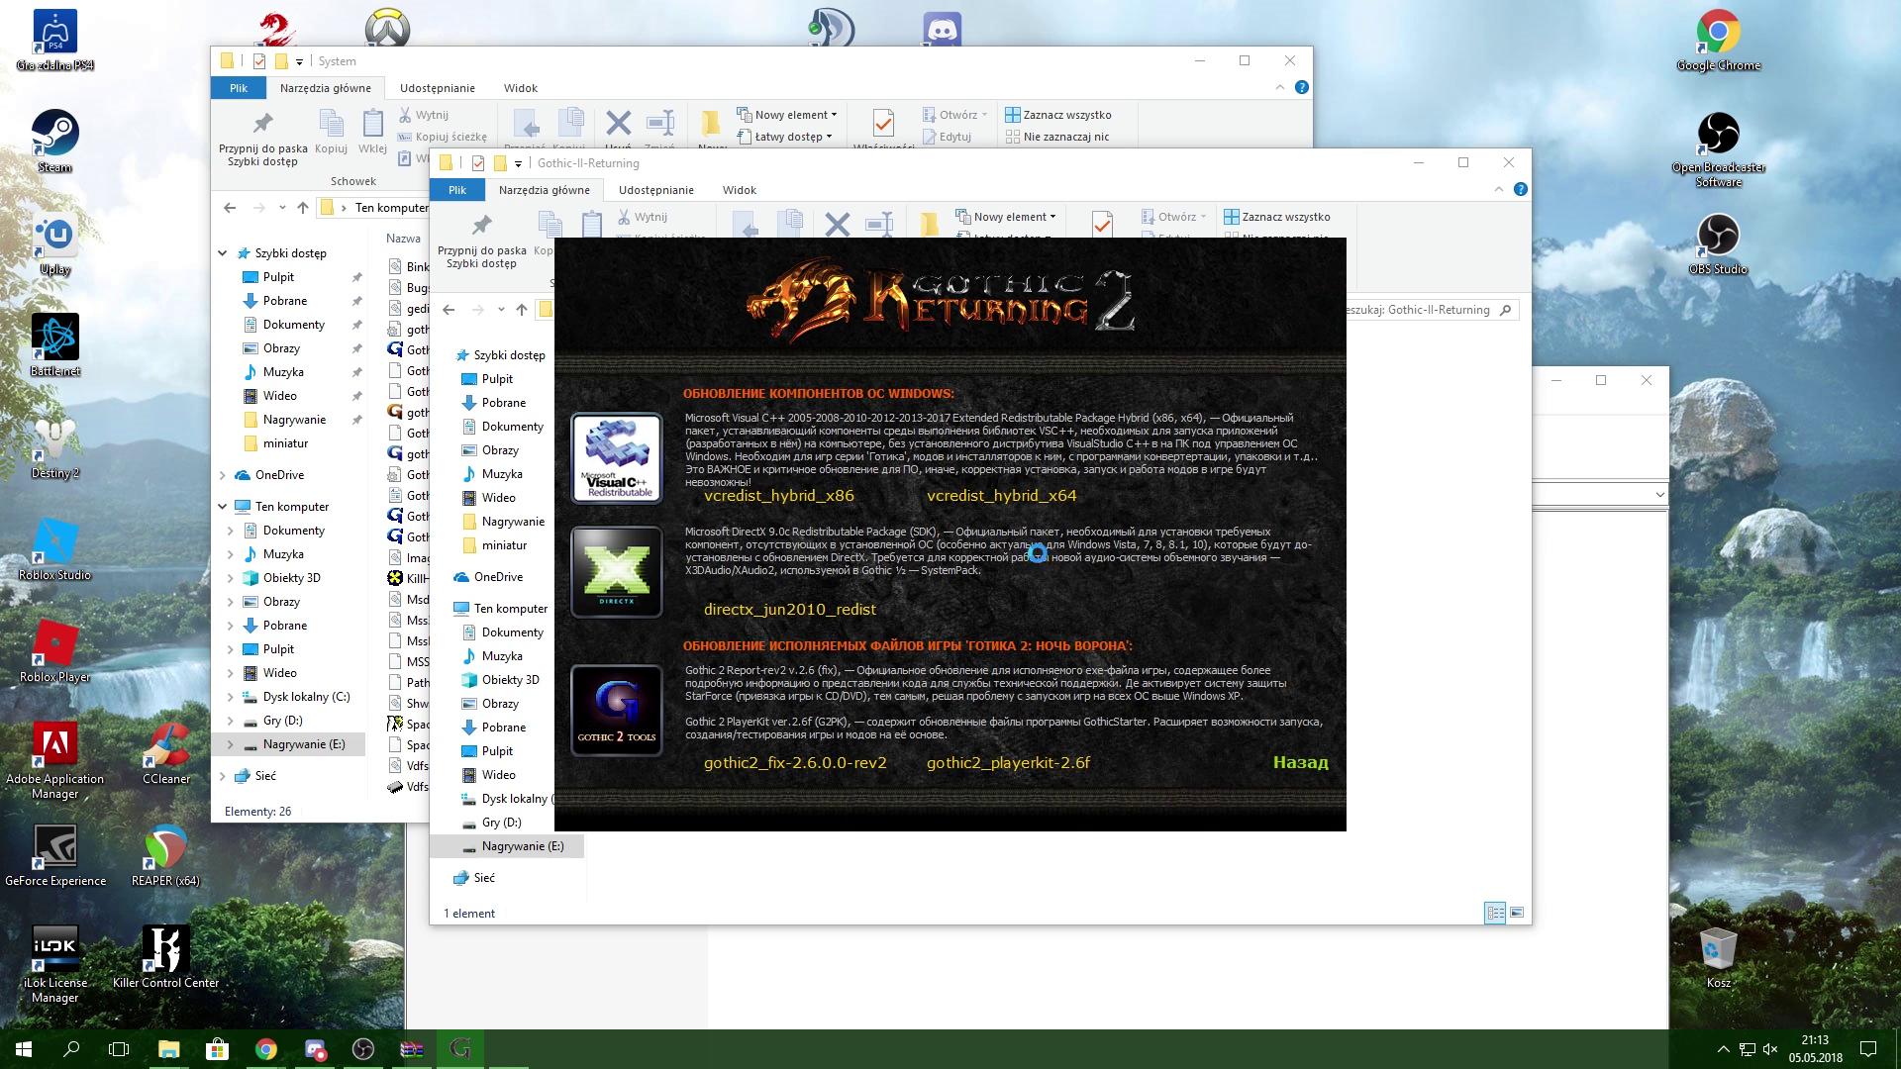
left_click(1057, 683)
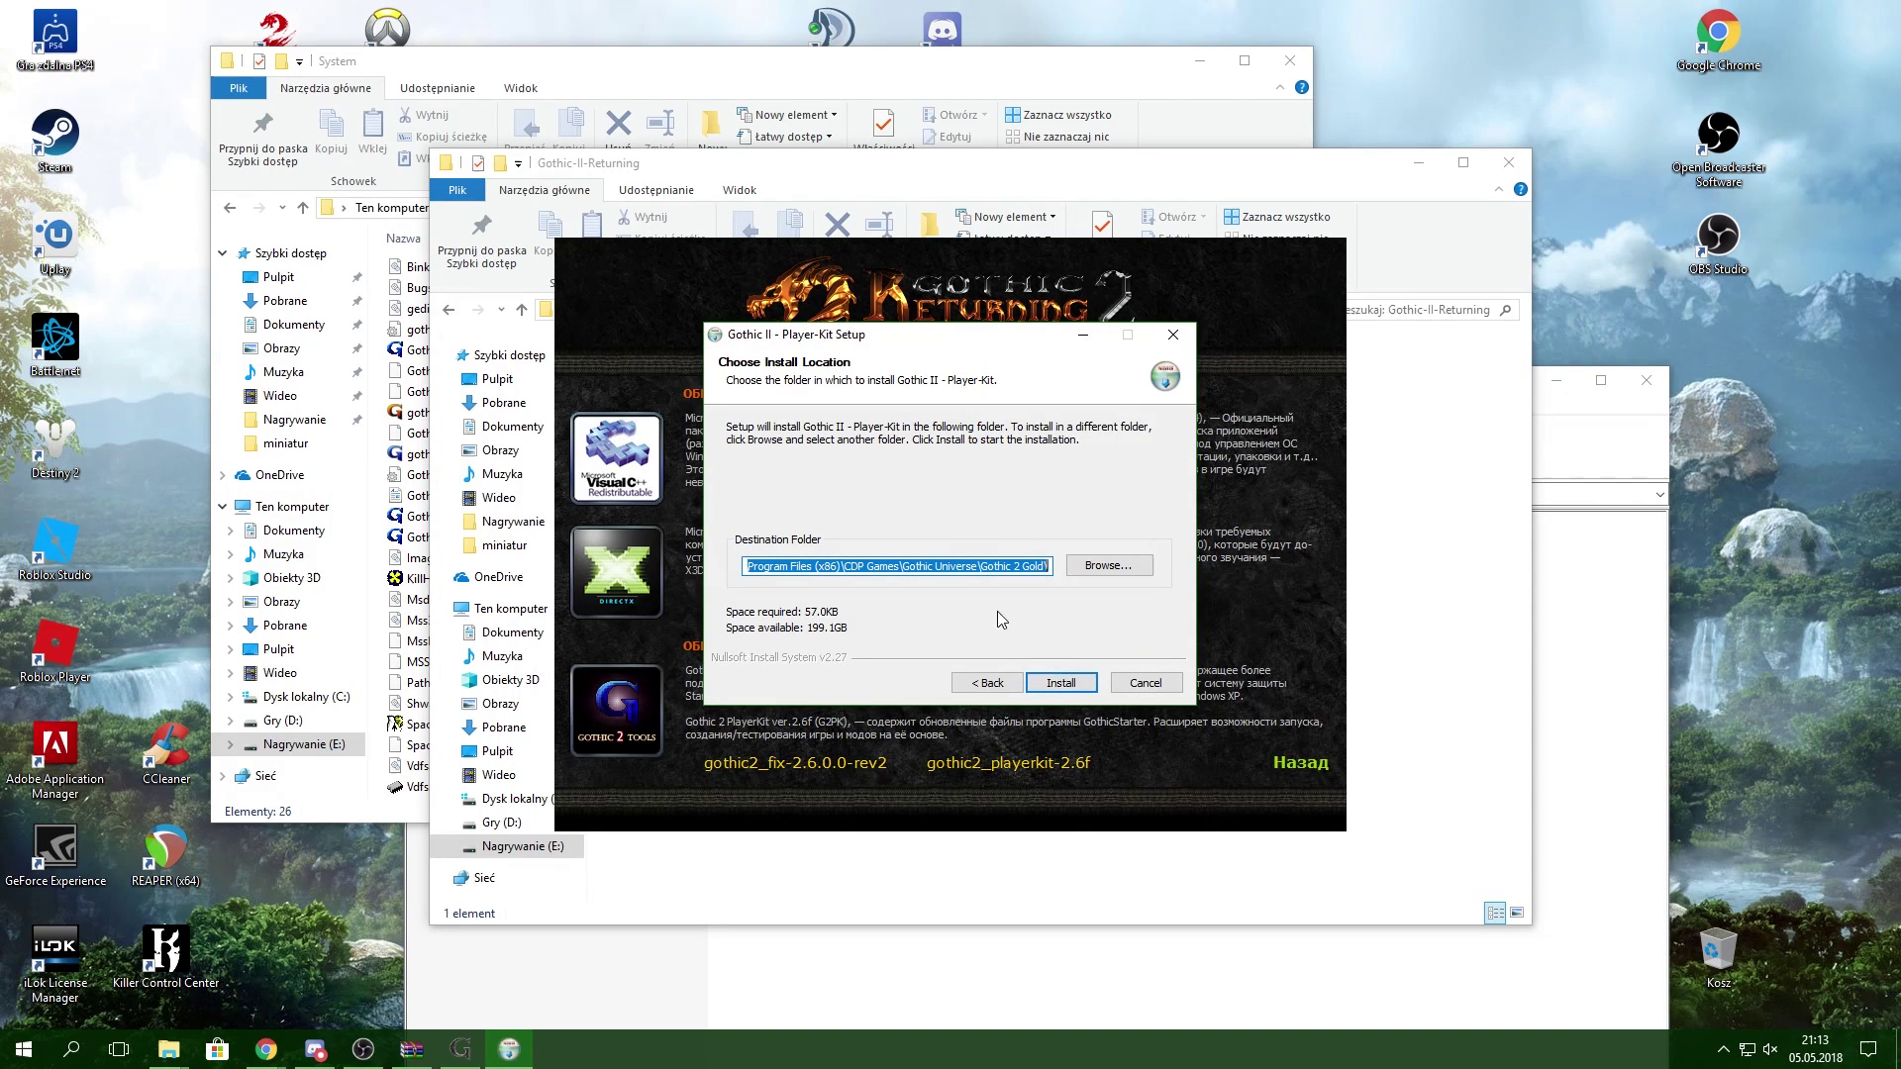
left_click(1146, 683)
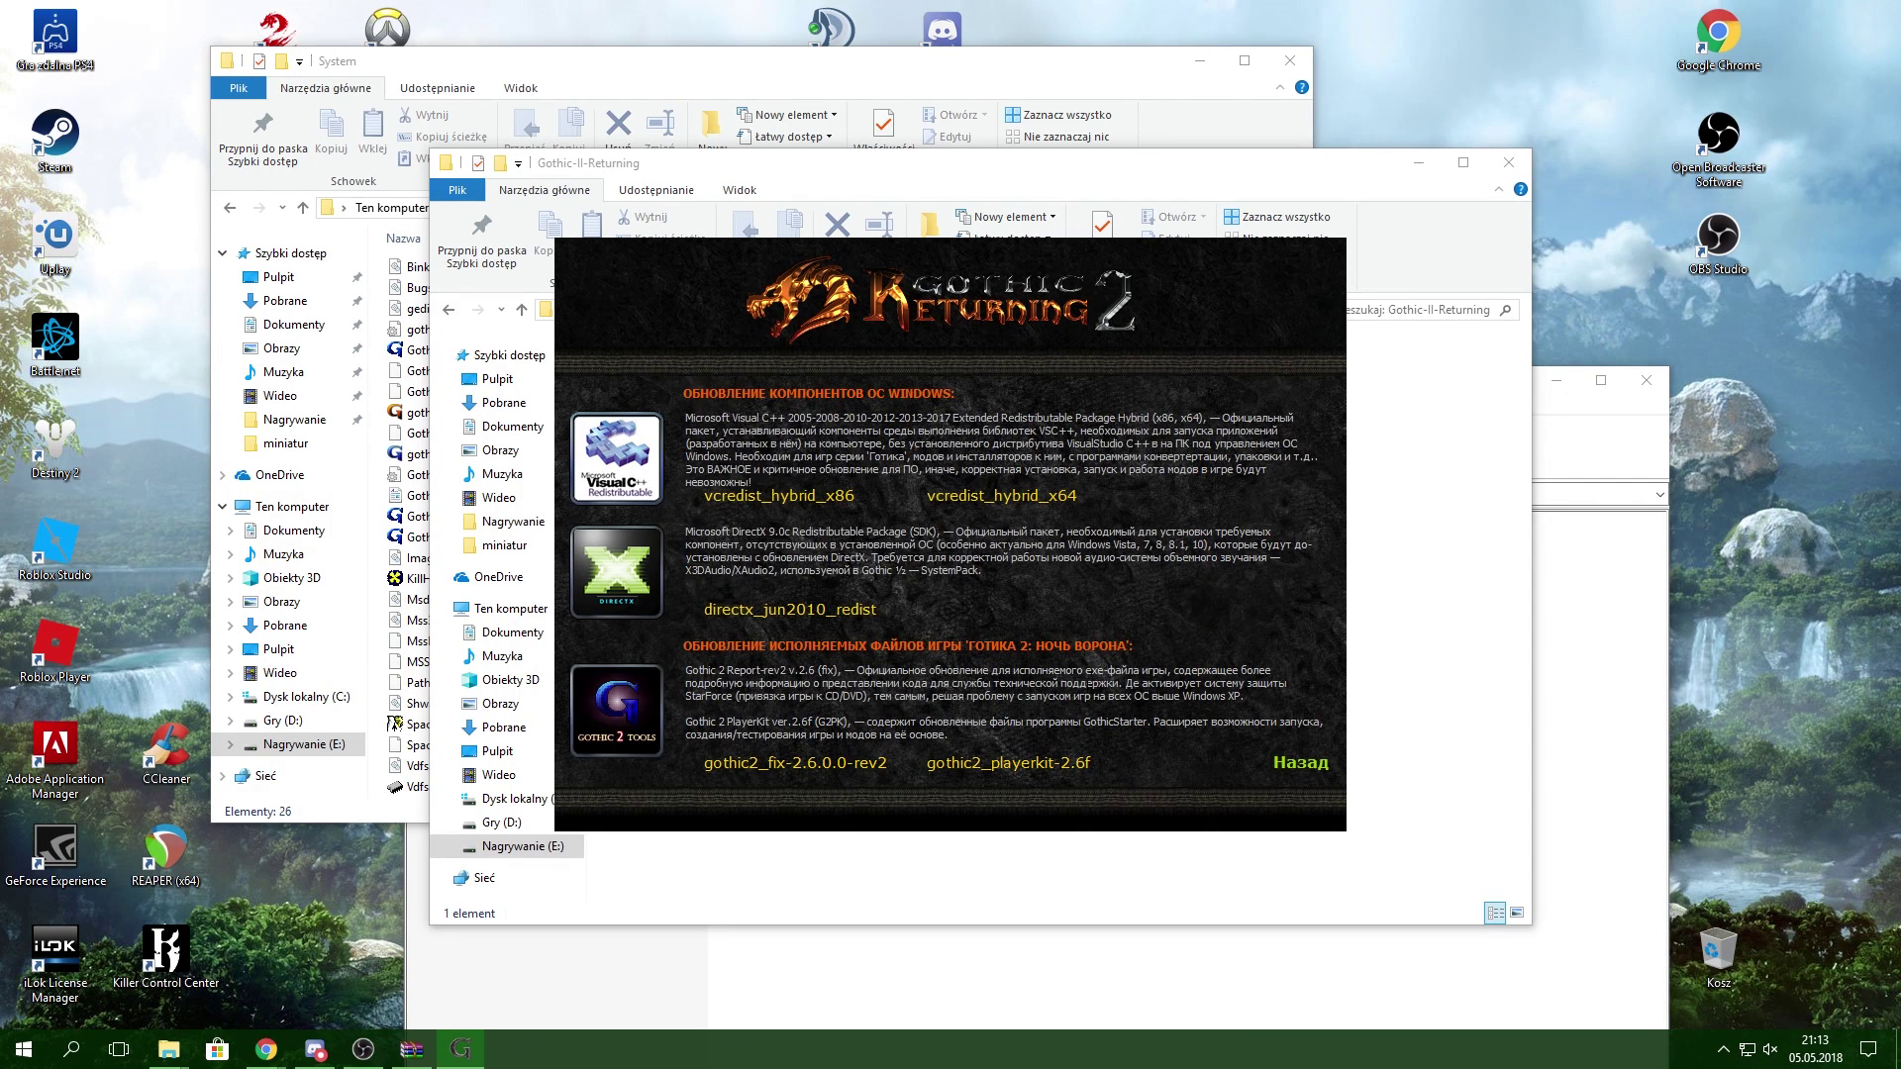
left_click(1297, 765)
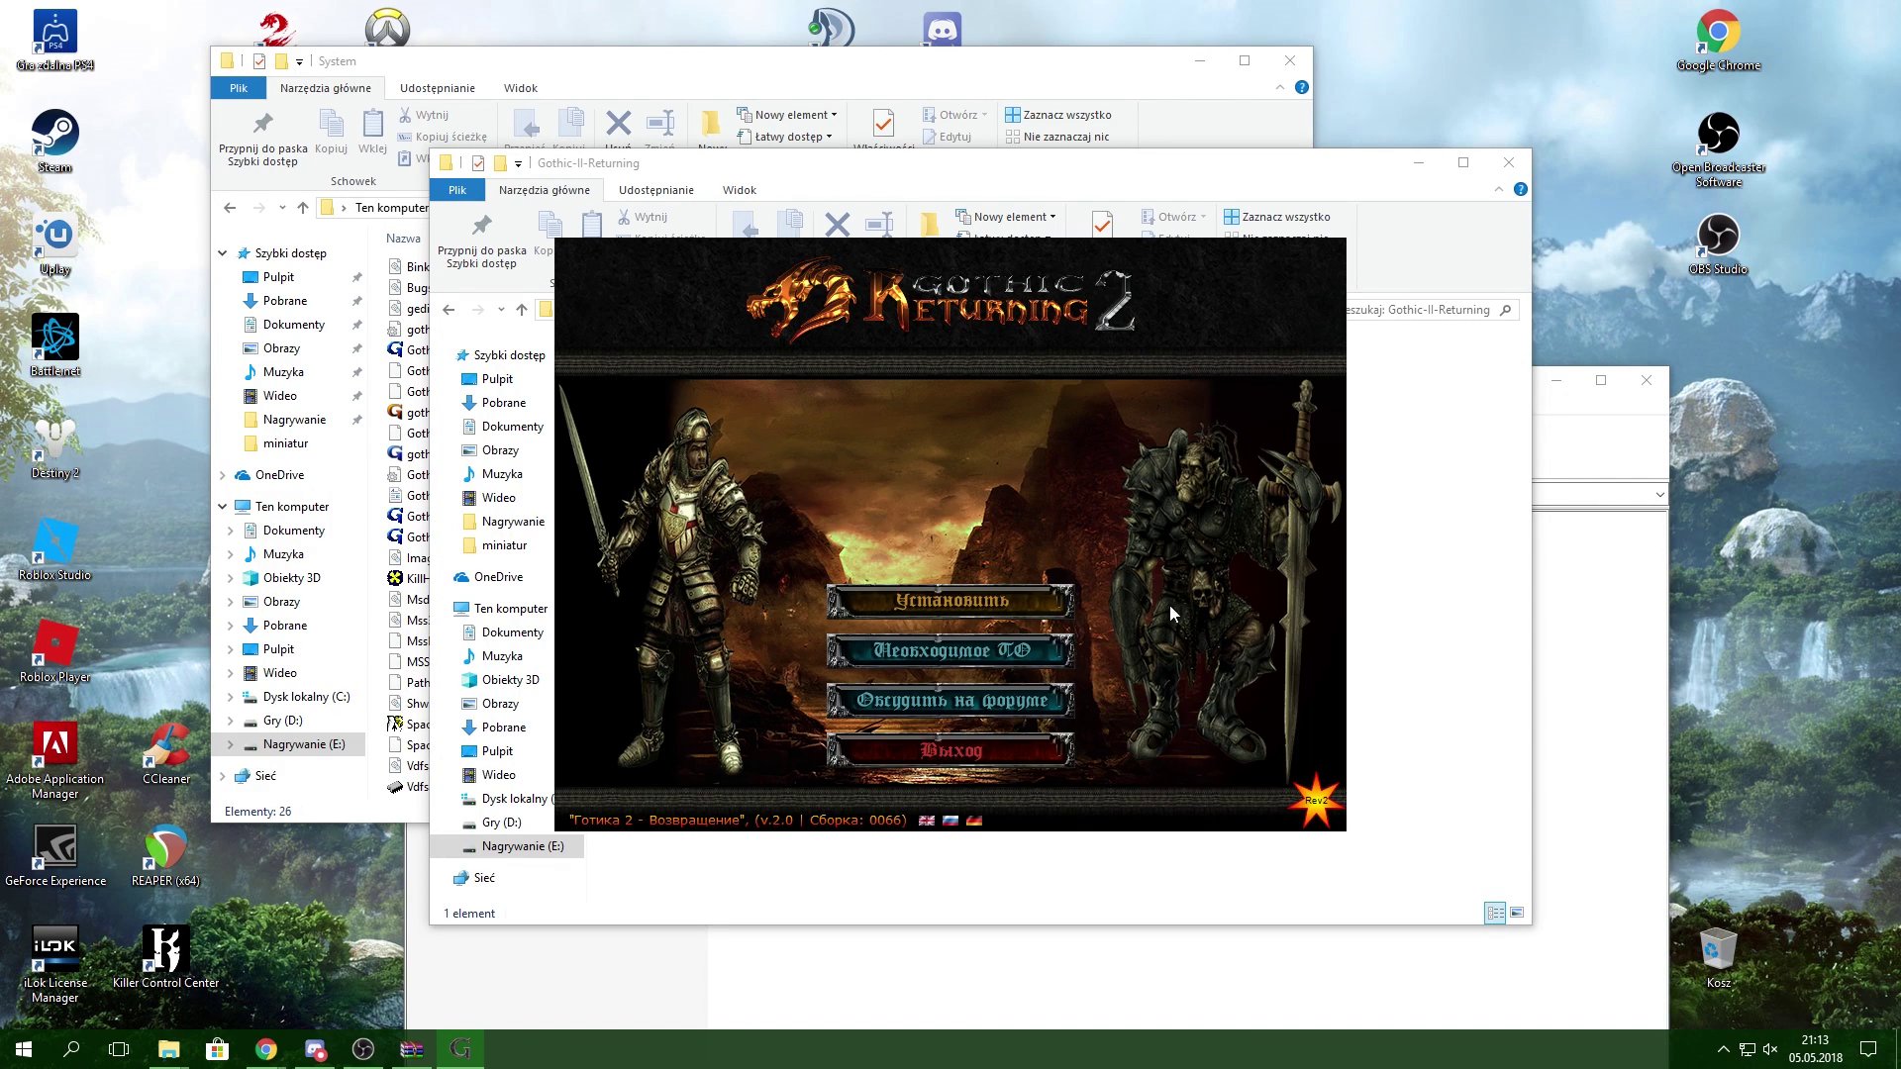
left_click(943, 609)
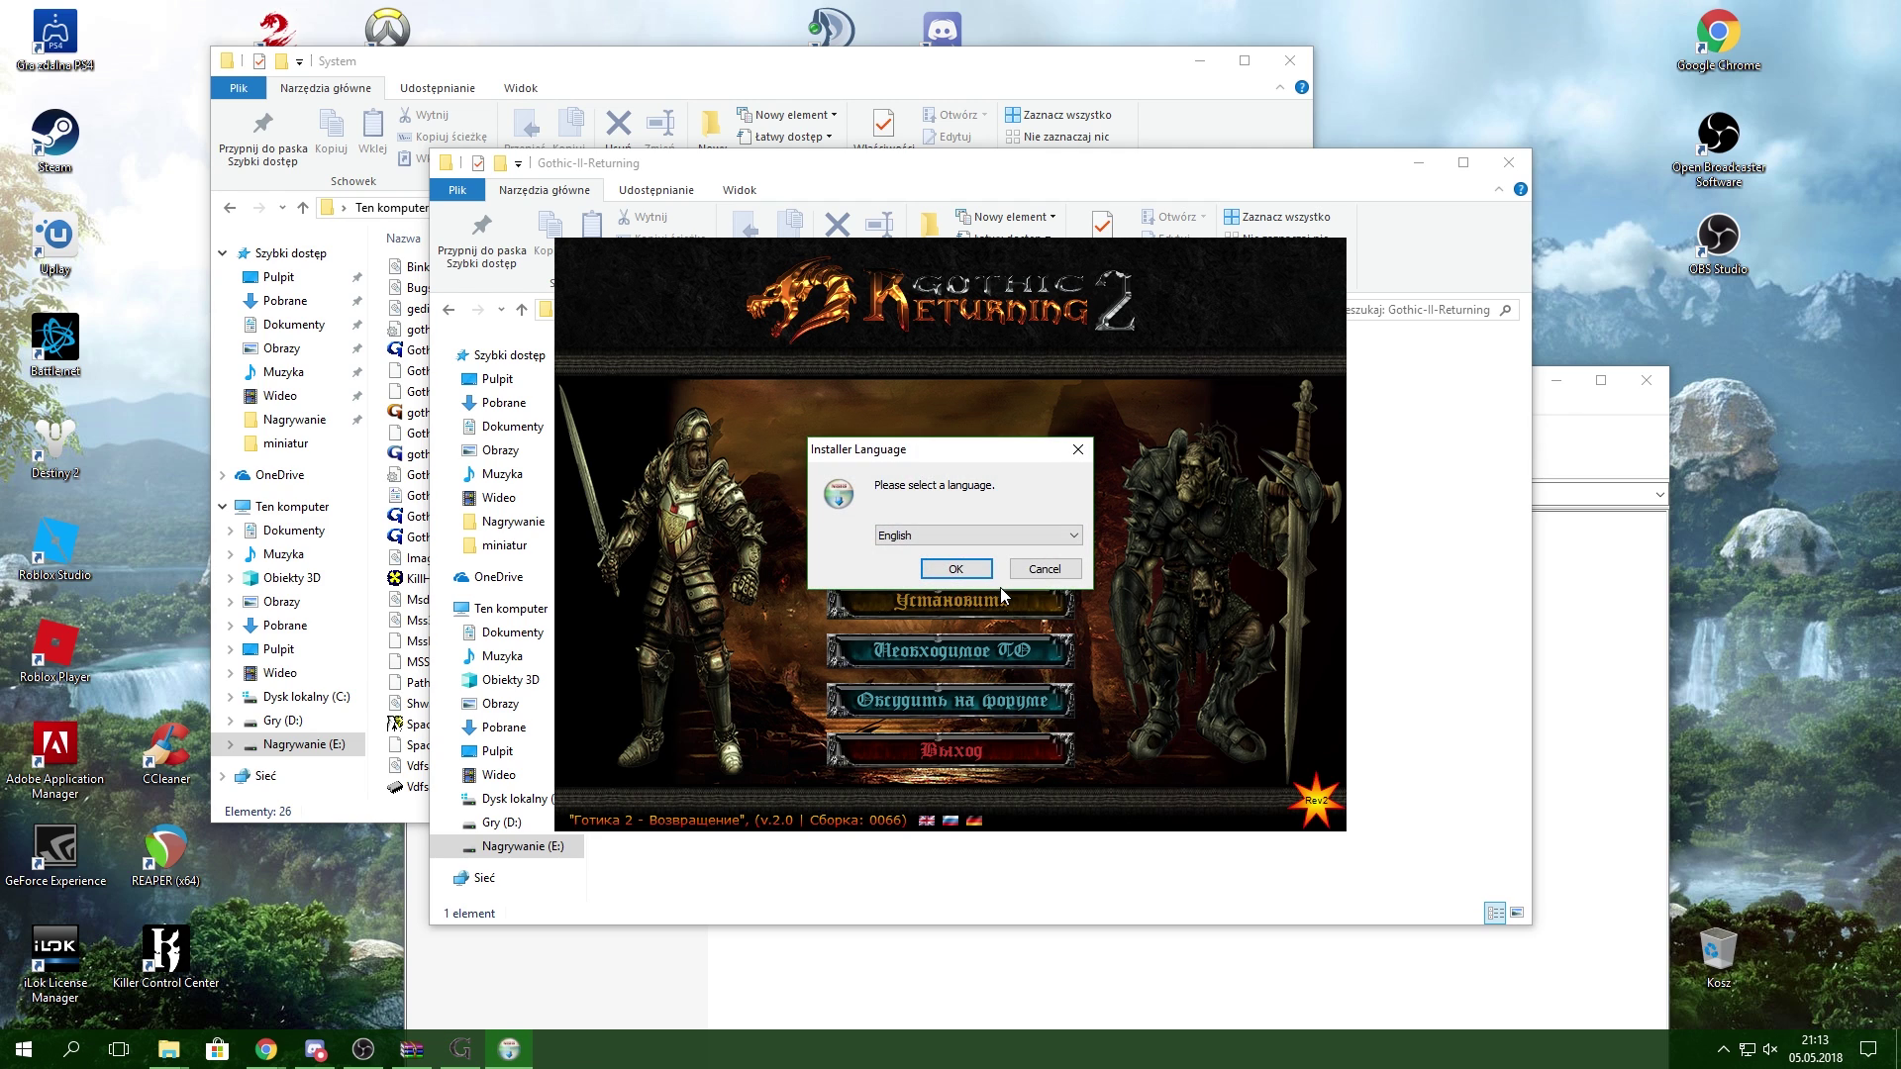
left_click(921, 536)
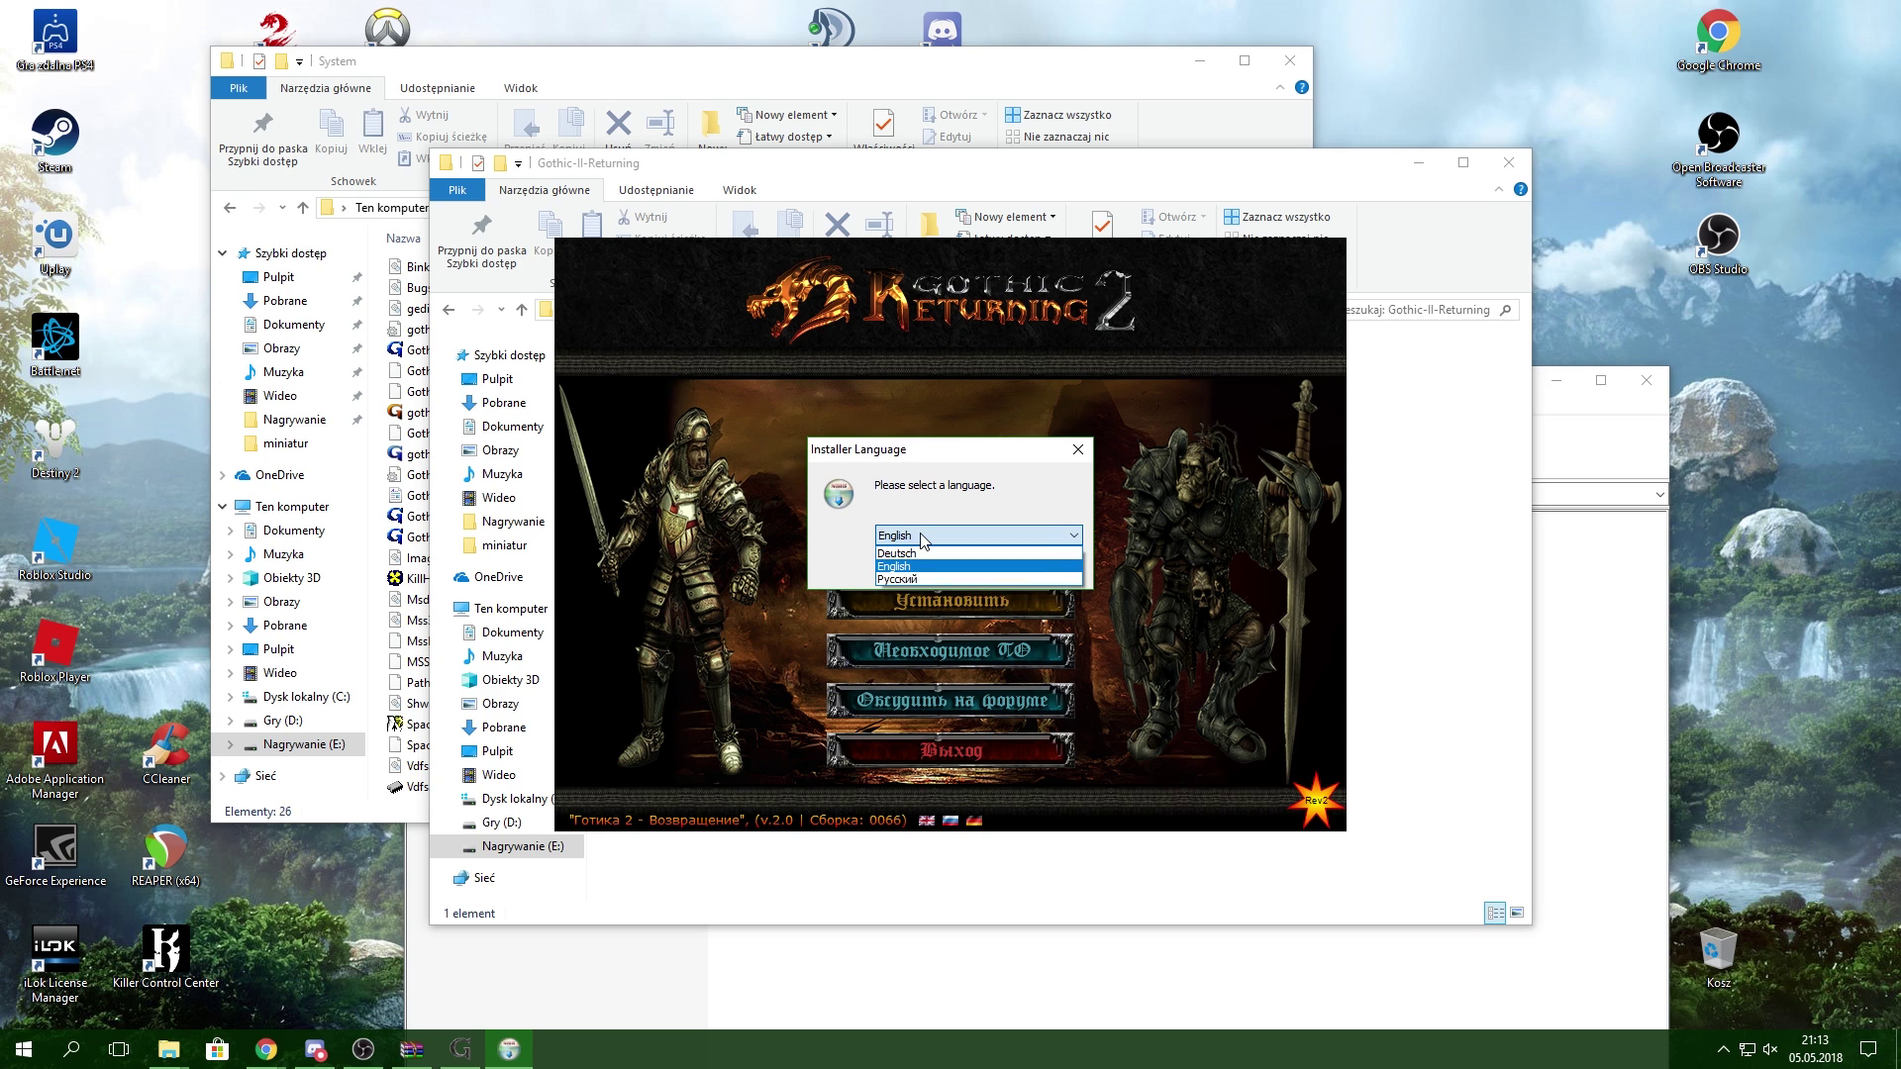
left_click(920, 537)
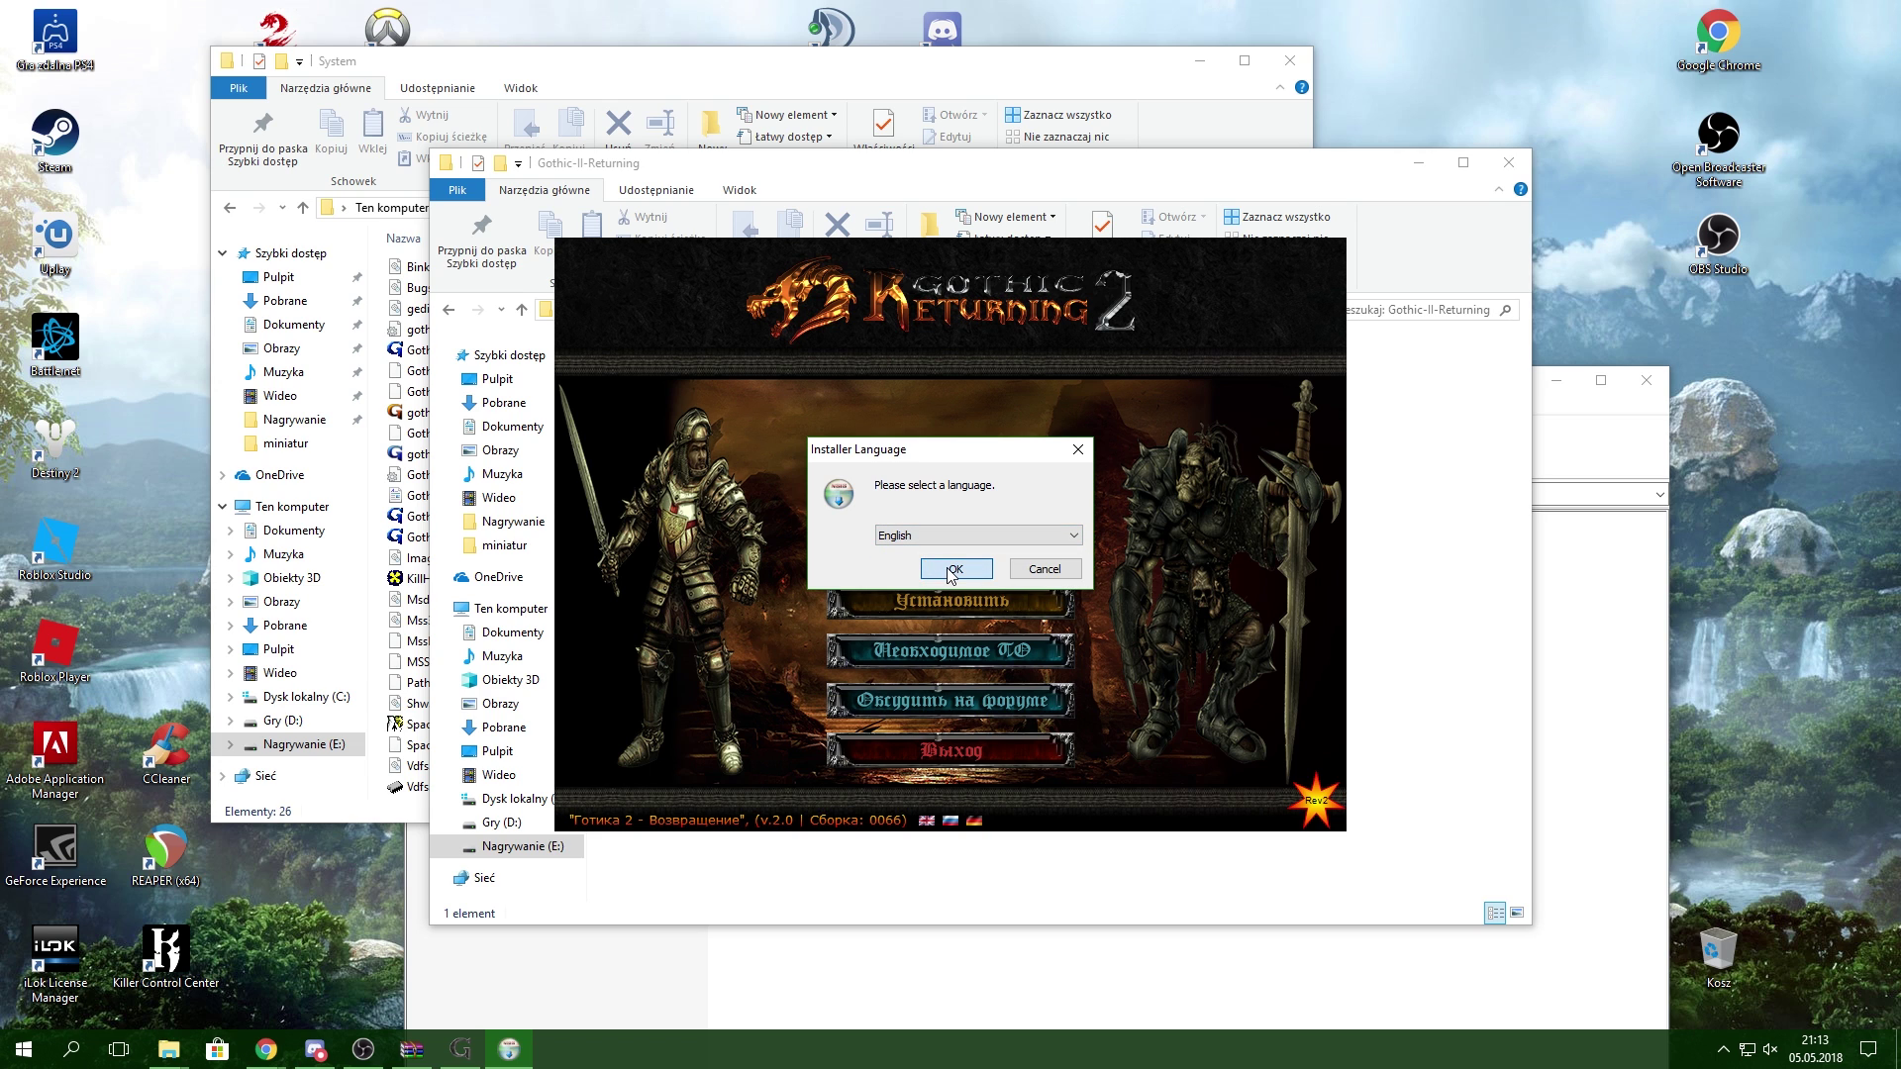
left_click(948, 571)
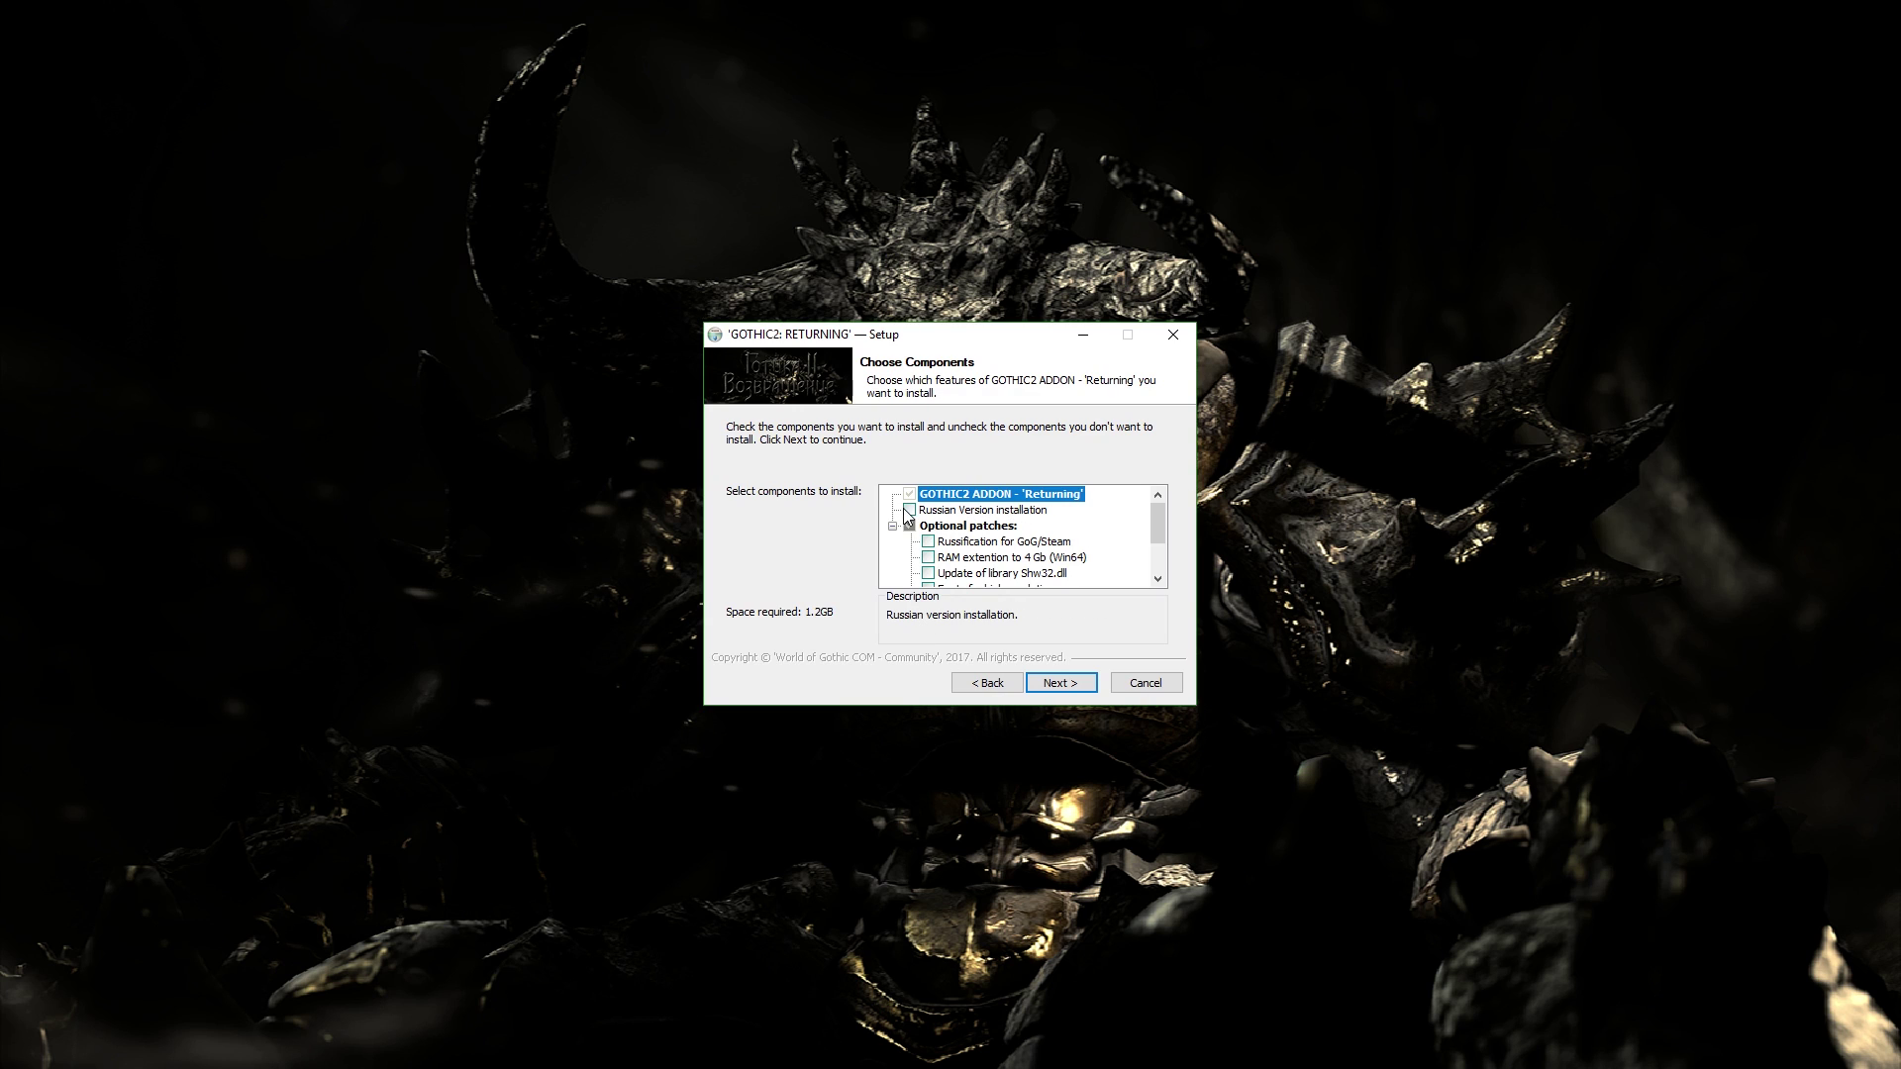
left_click(910, 510)
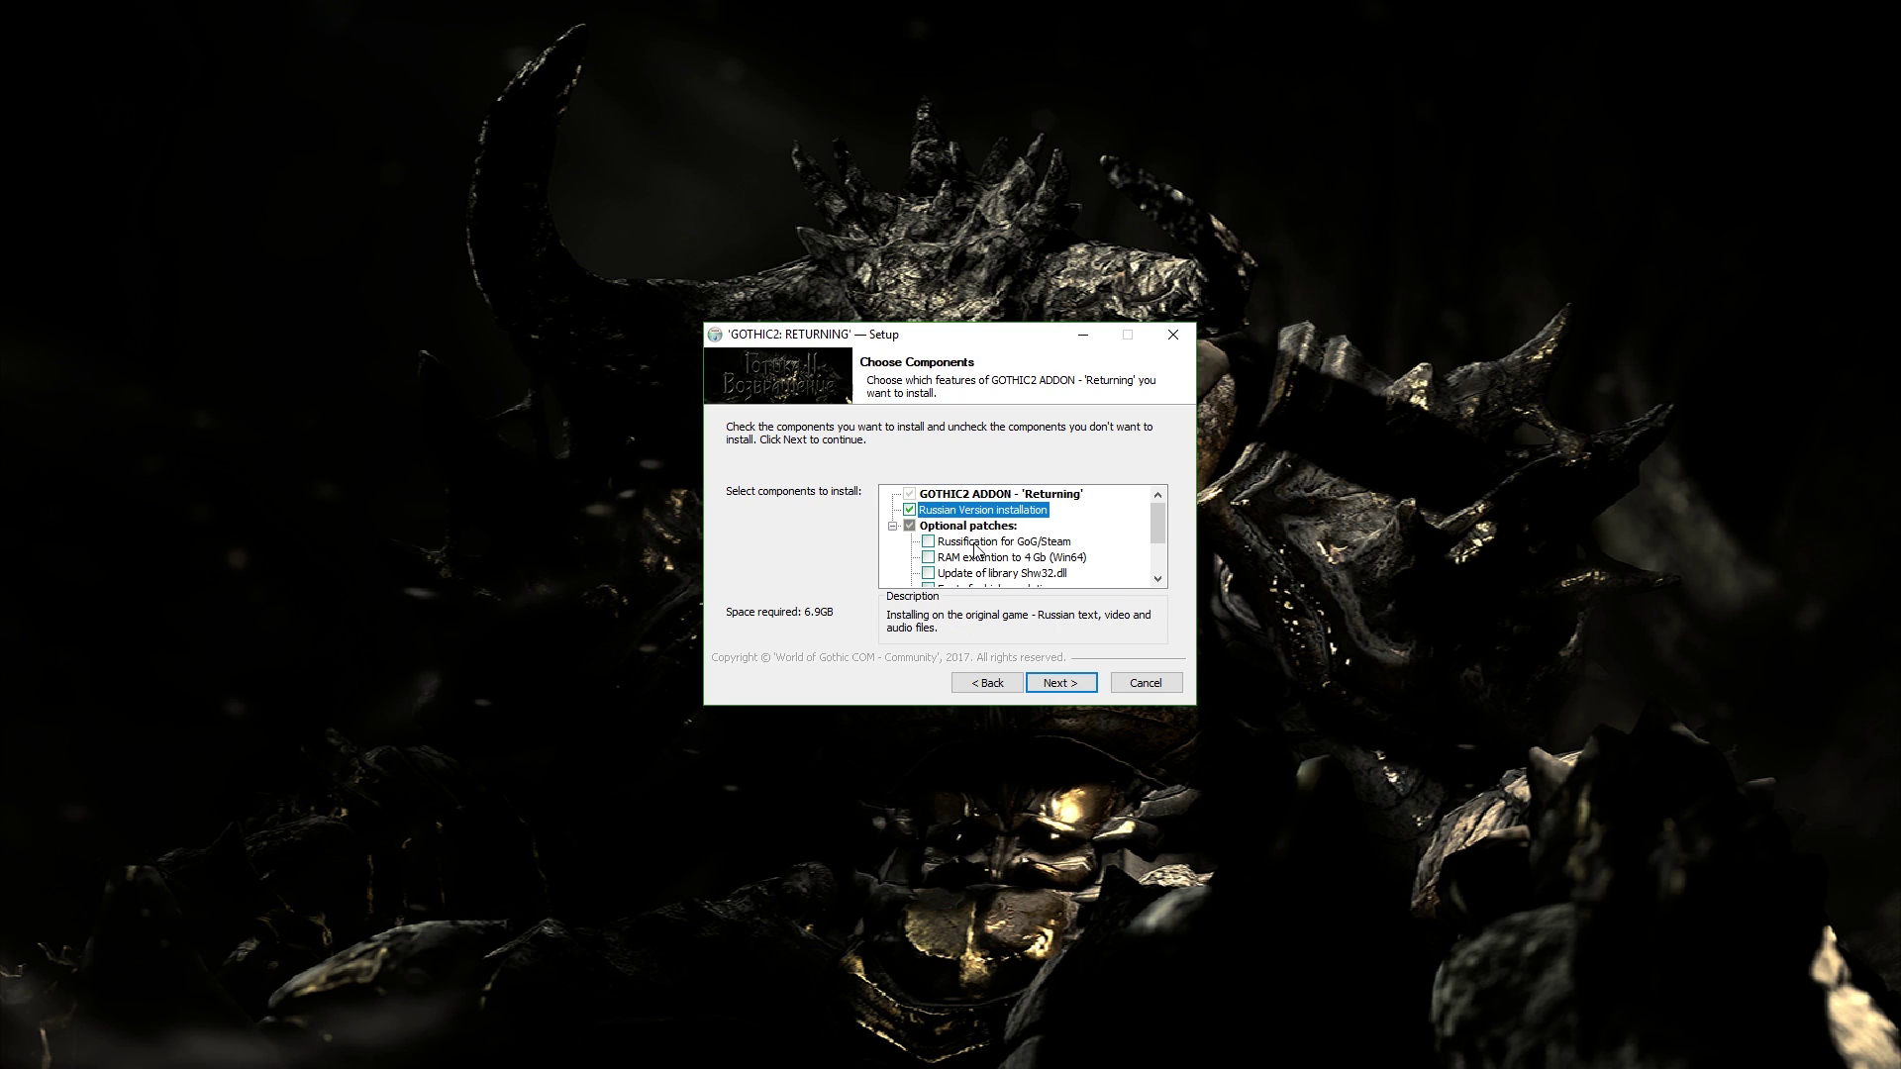
left_click(1017, 543)
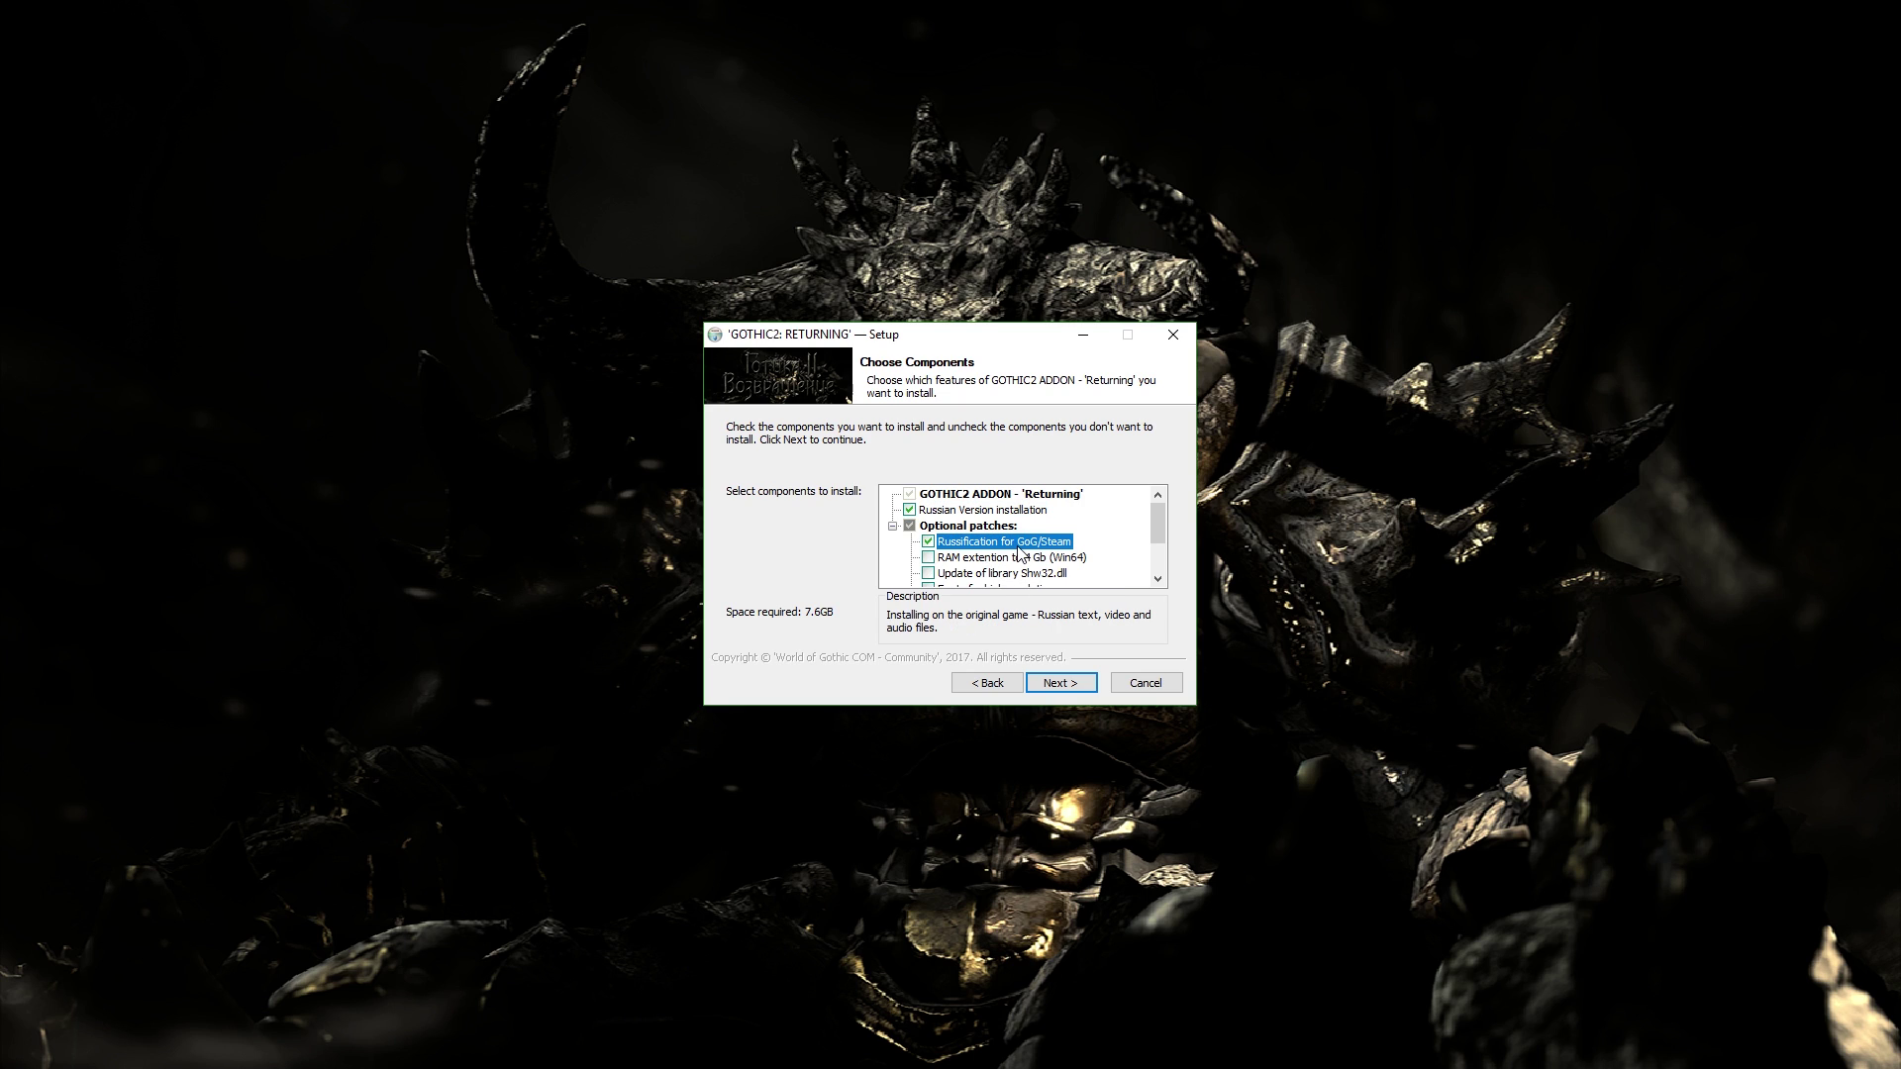
left_click(1145, 683)
left_click(996, 594)
Step: Start the Returning mod setup in English and proceed to the component selection
left_click(916, 600)
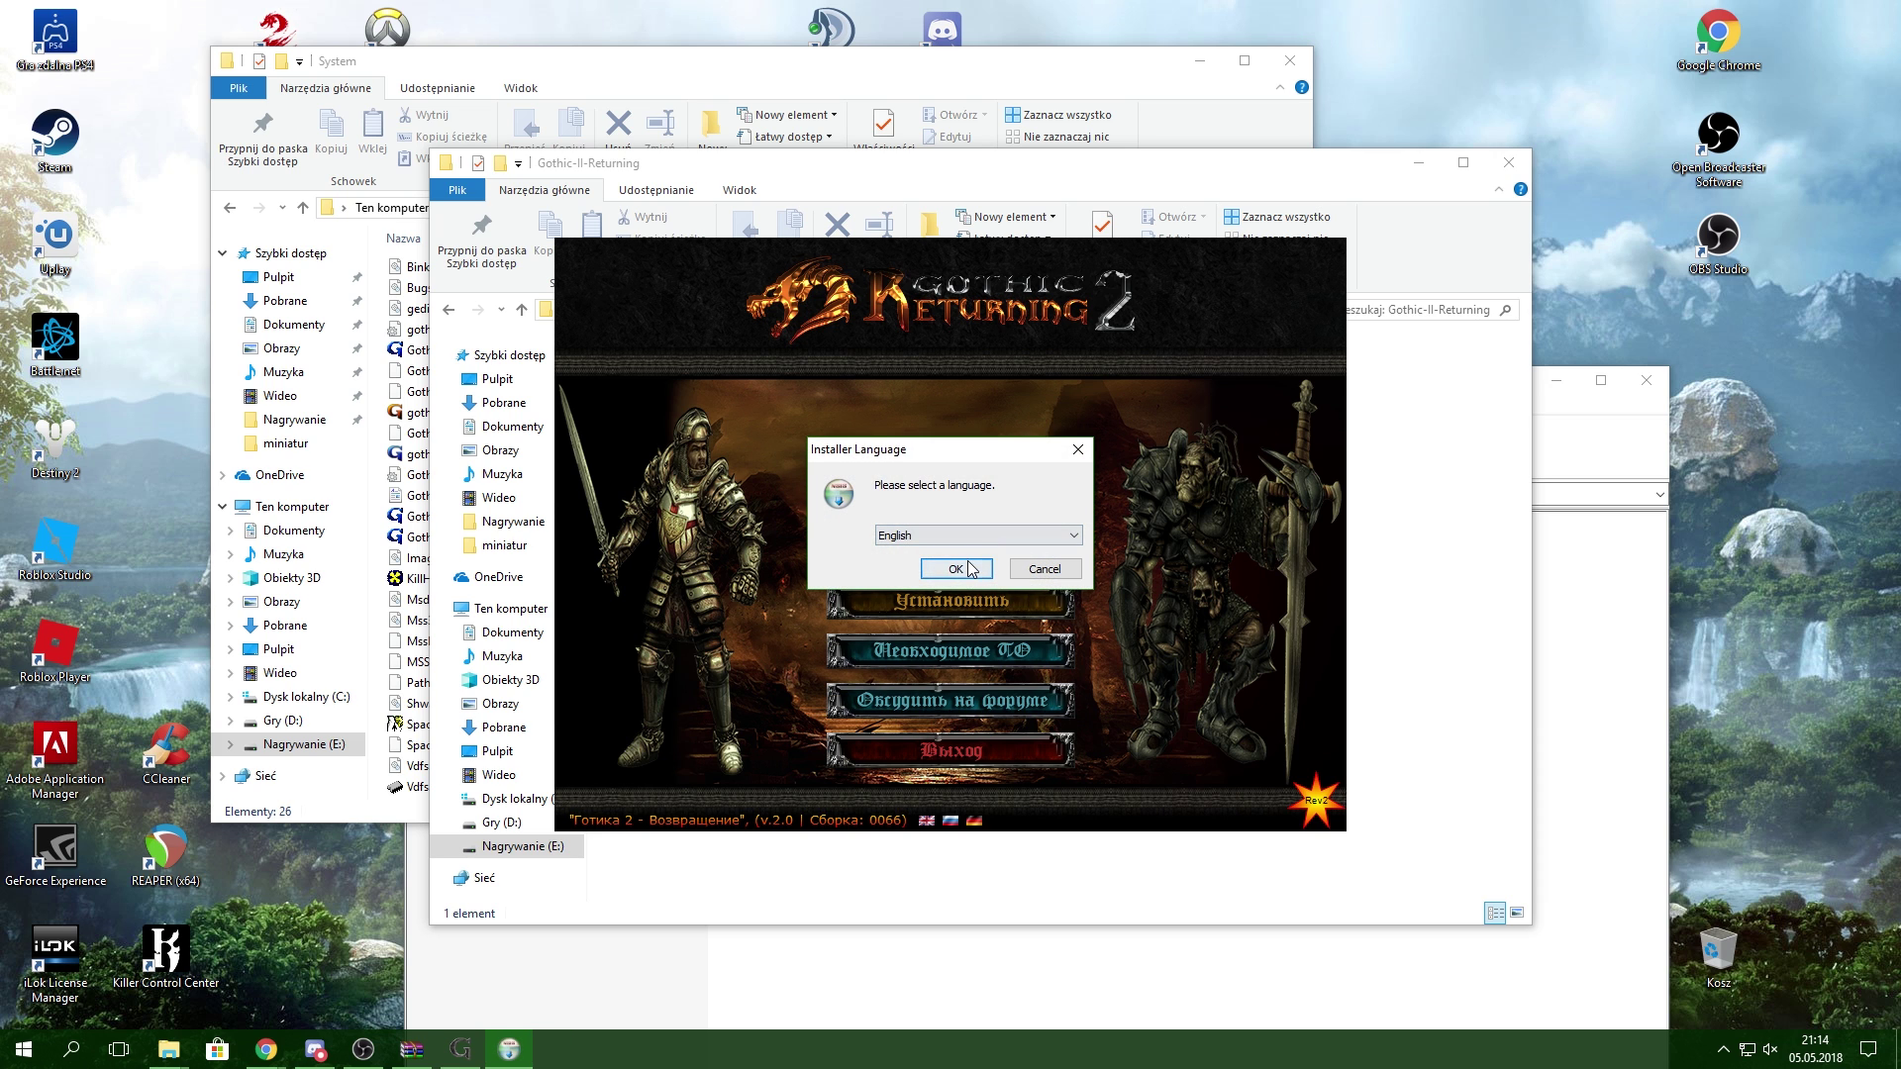
left_click(936, 569)
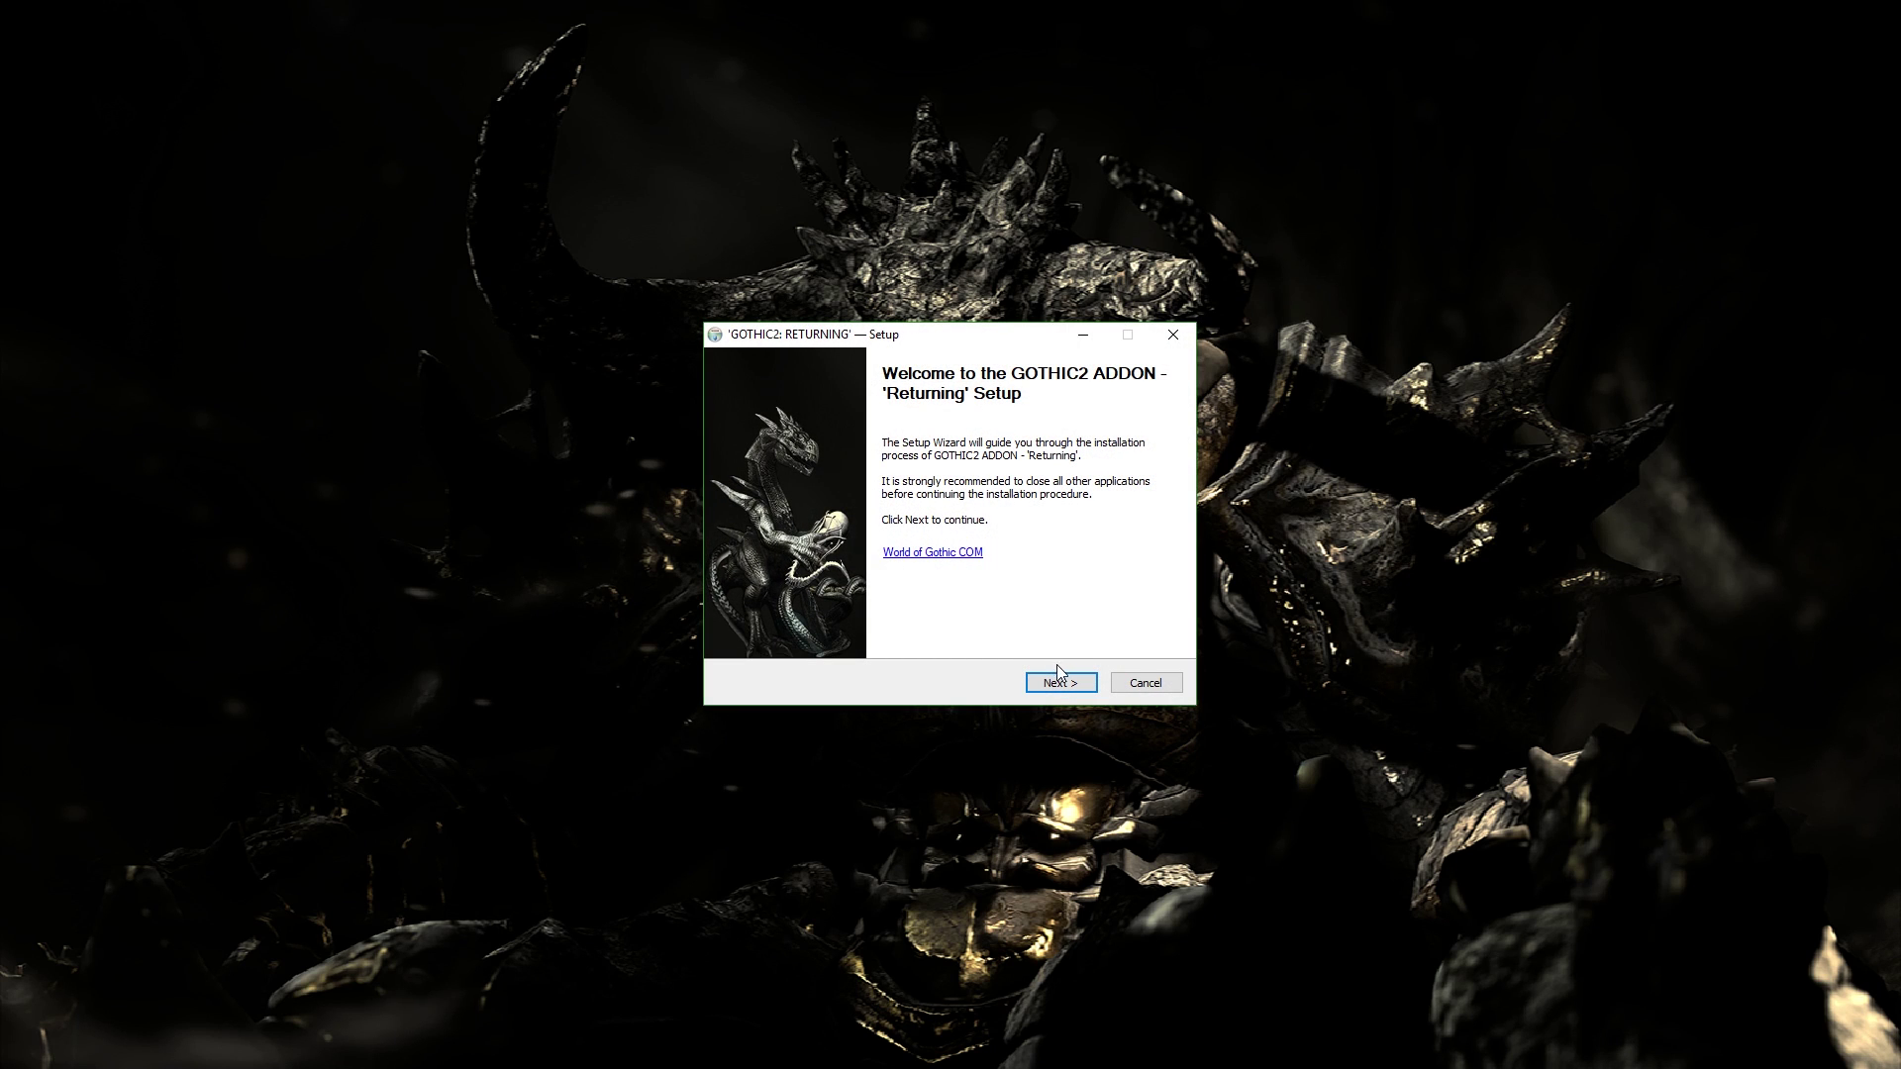
left_click(1053, 678)
left_click(1053, 683)
left_click(1057, 682)
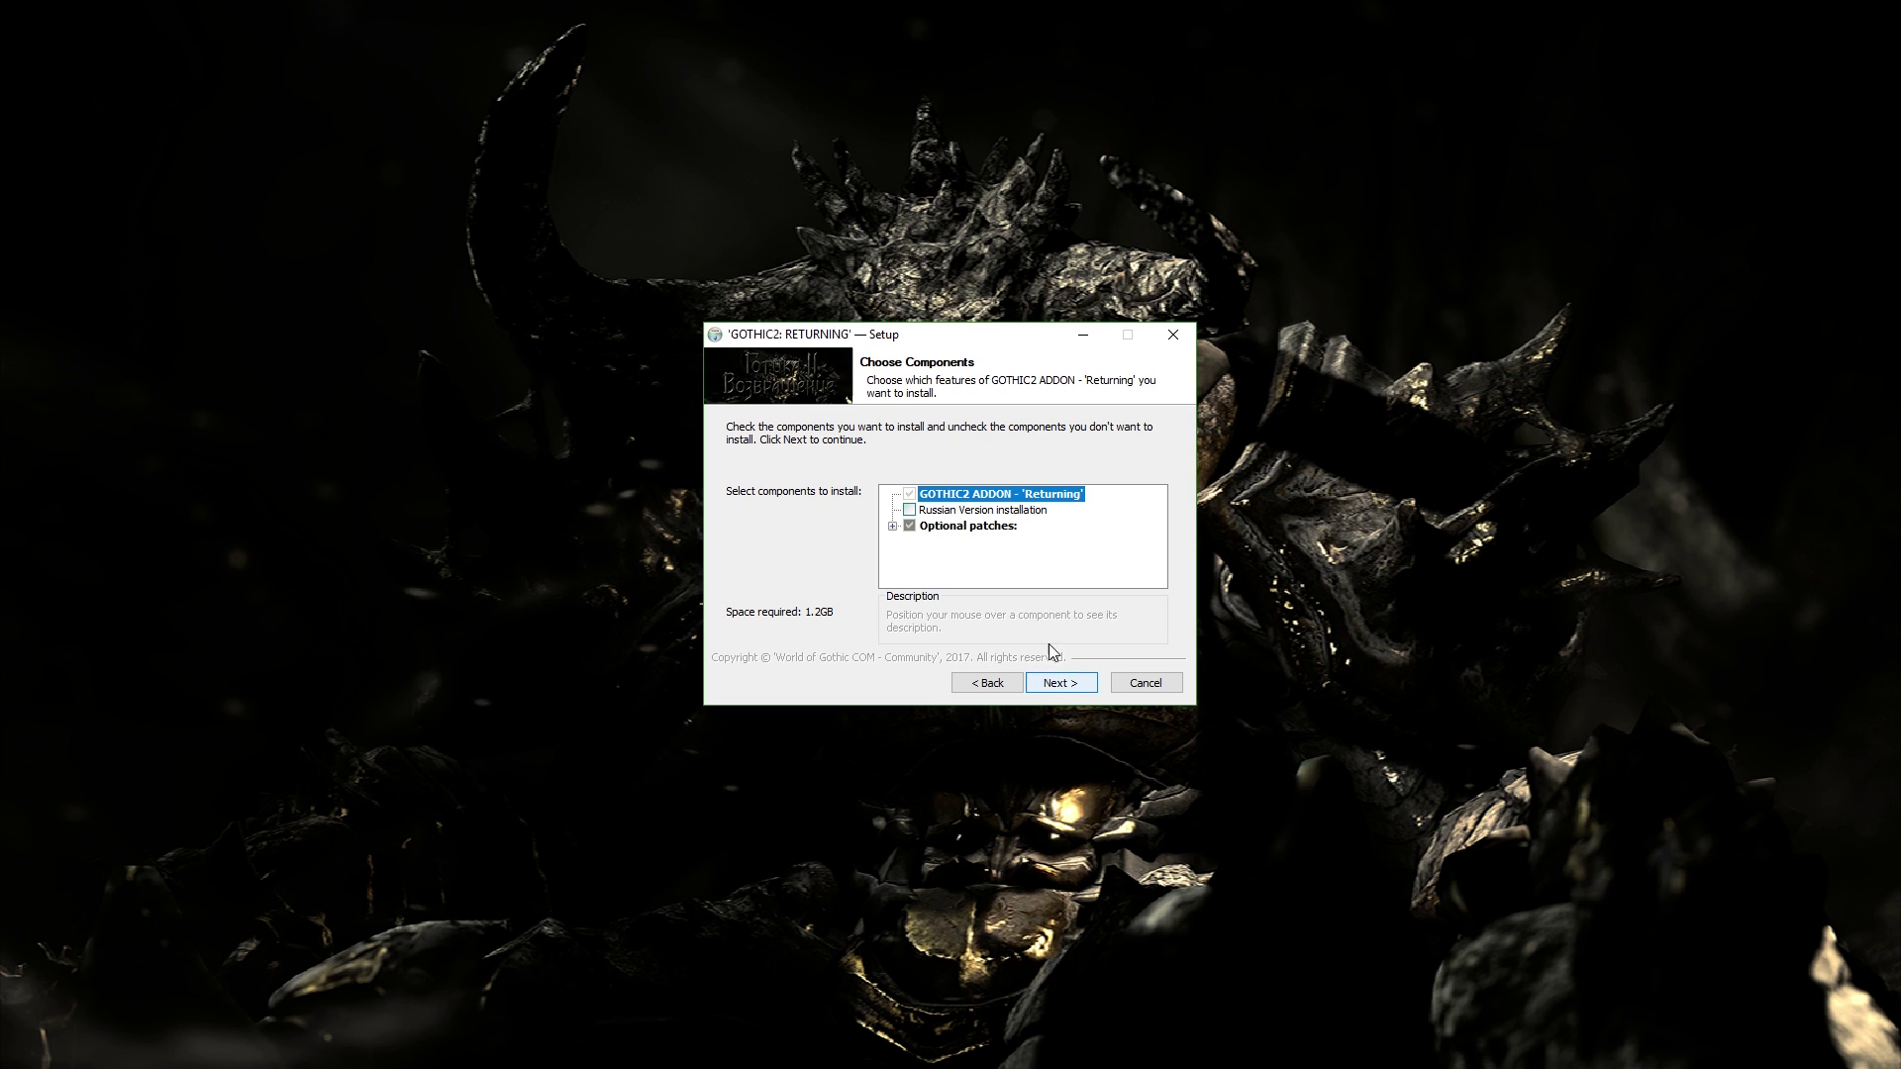
Step: Select the Russian version plus the RAM extension, Shw32.dll update, high-resolution fonts, KaiRo music and DX11 camera patches, and proceed to the install location
left_click(956, 510)
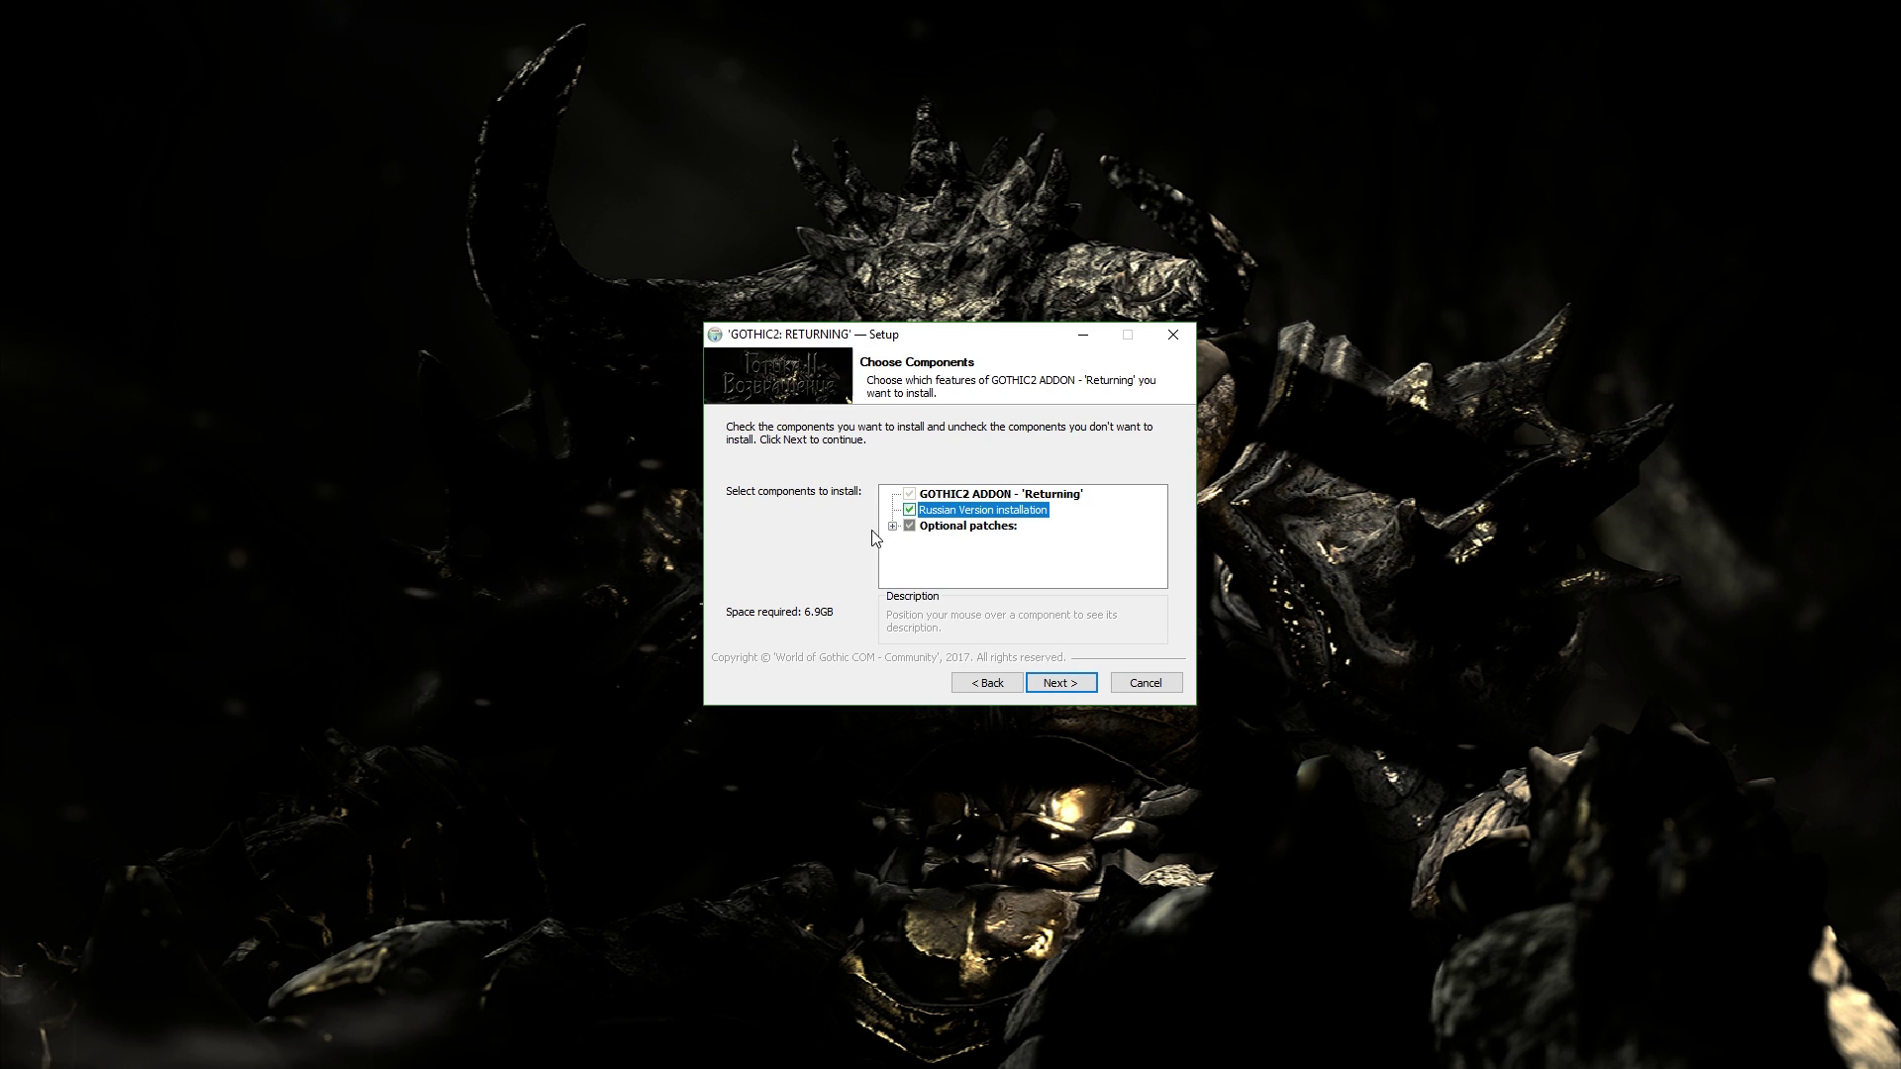
left_click(892, 526)
left_click(985, 526)
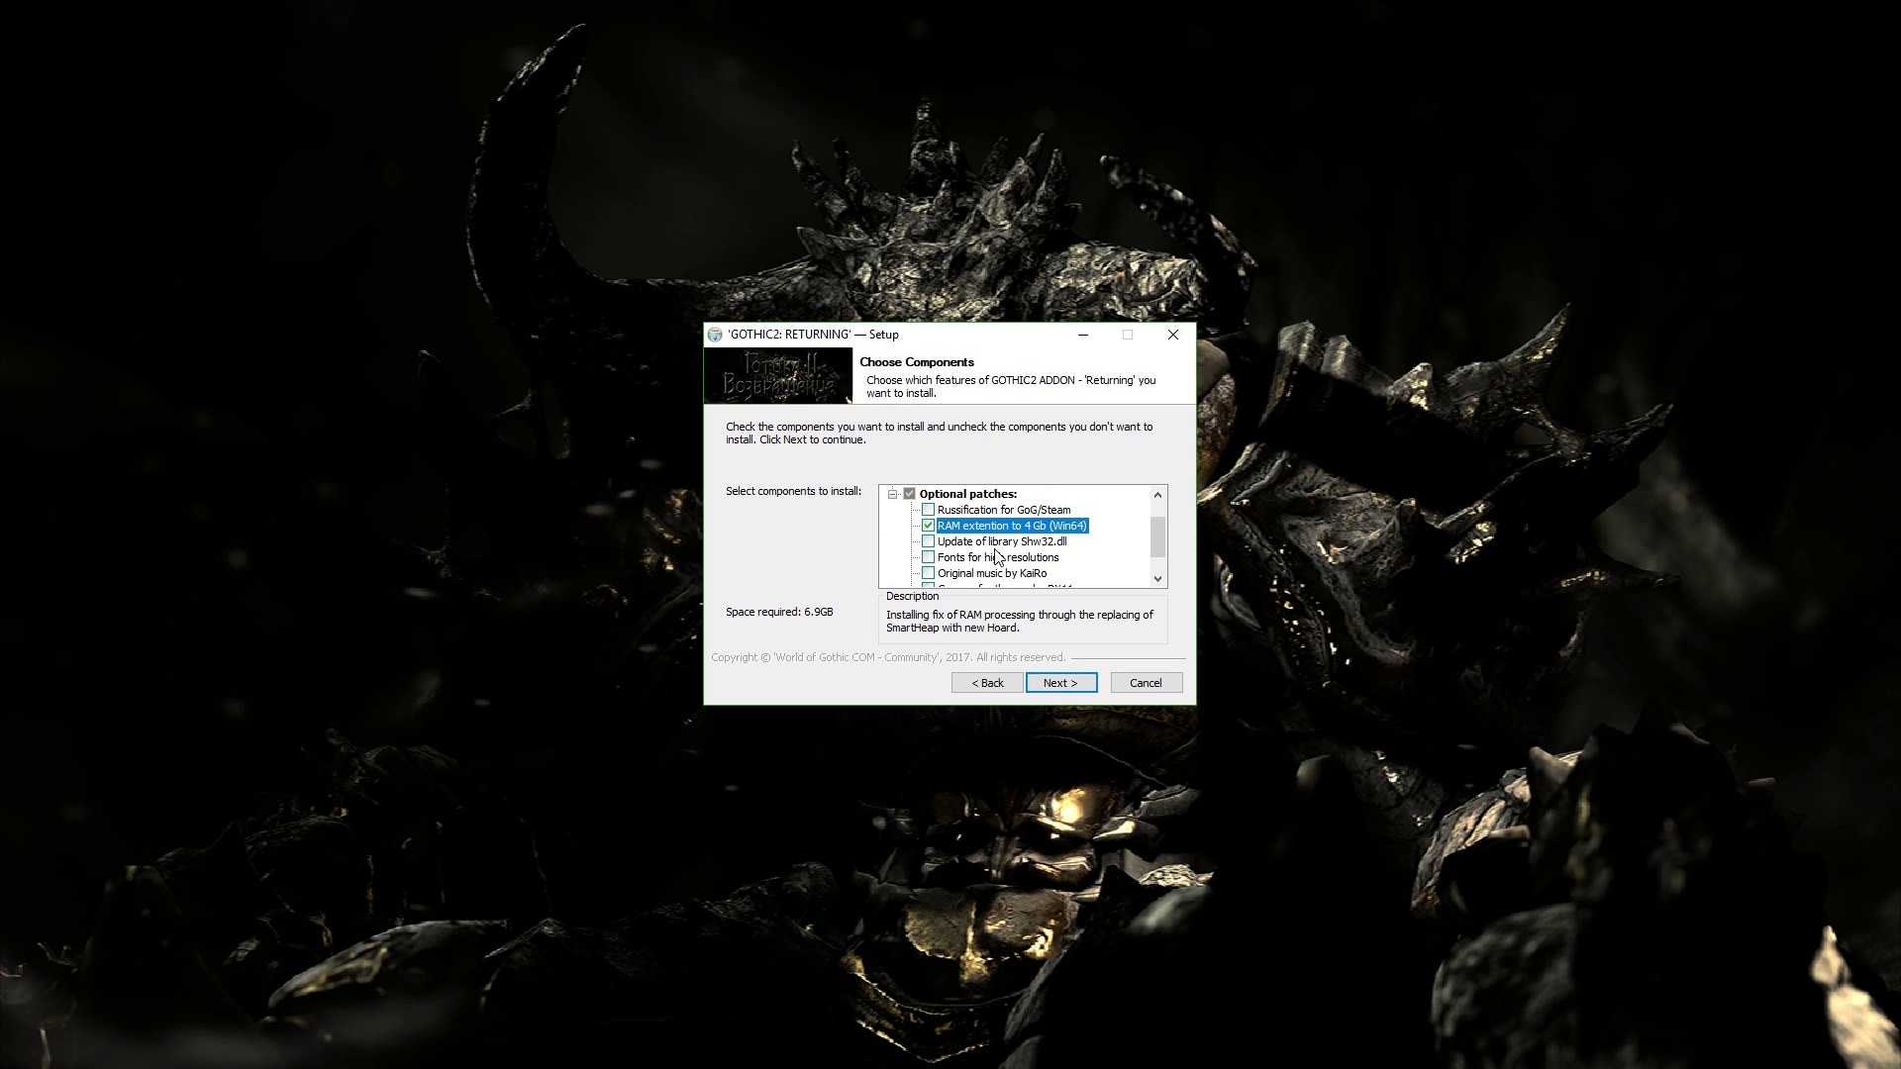
left_click(984, 541)
left_click(980, 558)
scroll(980, 560, "down", 1)
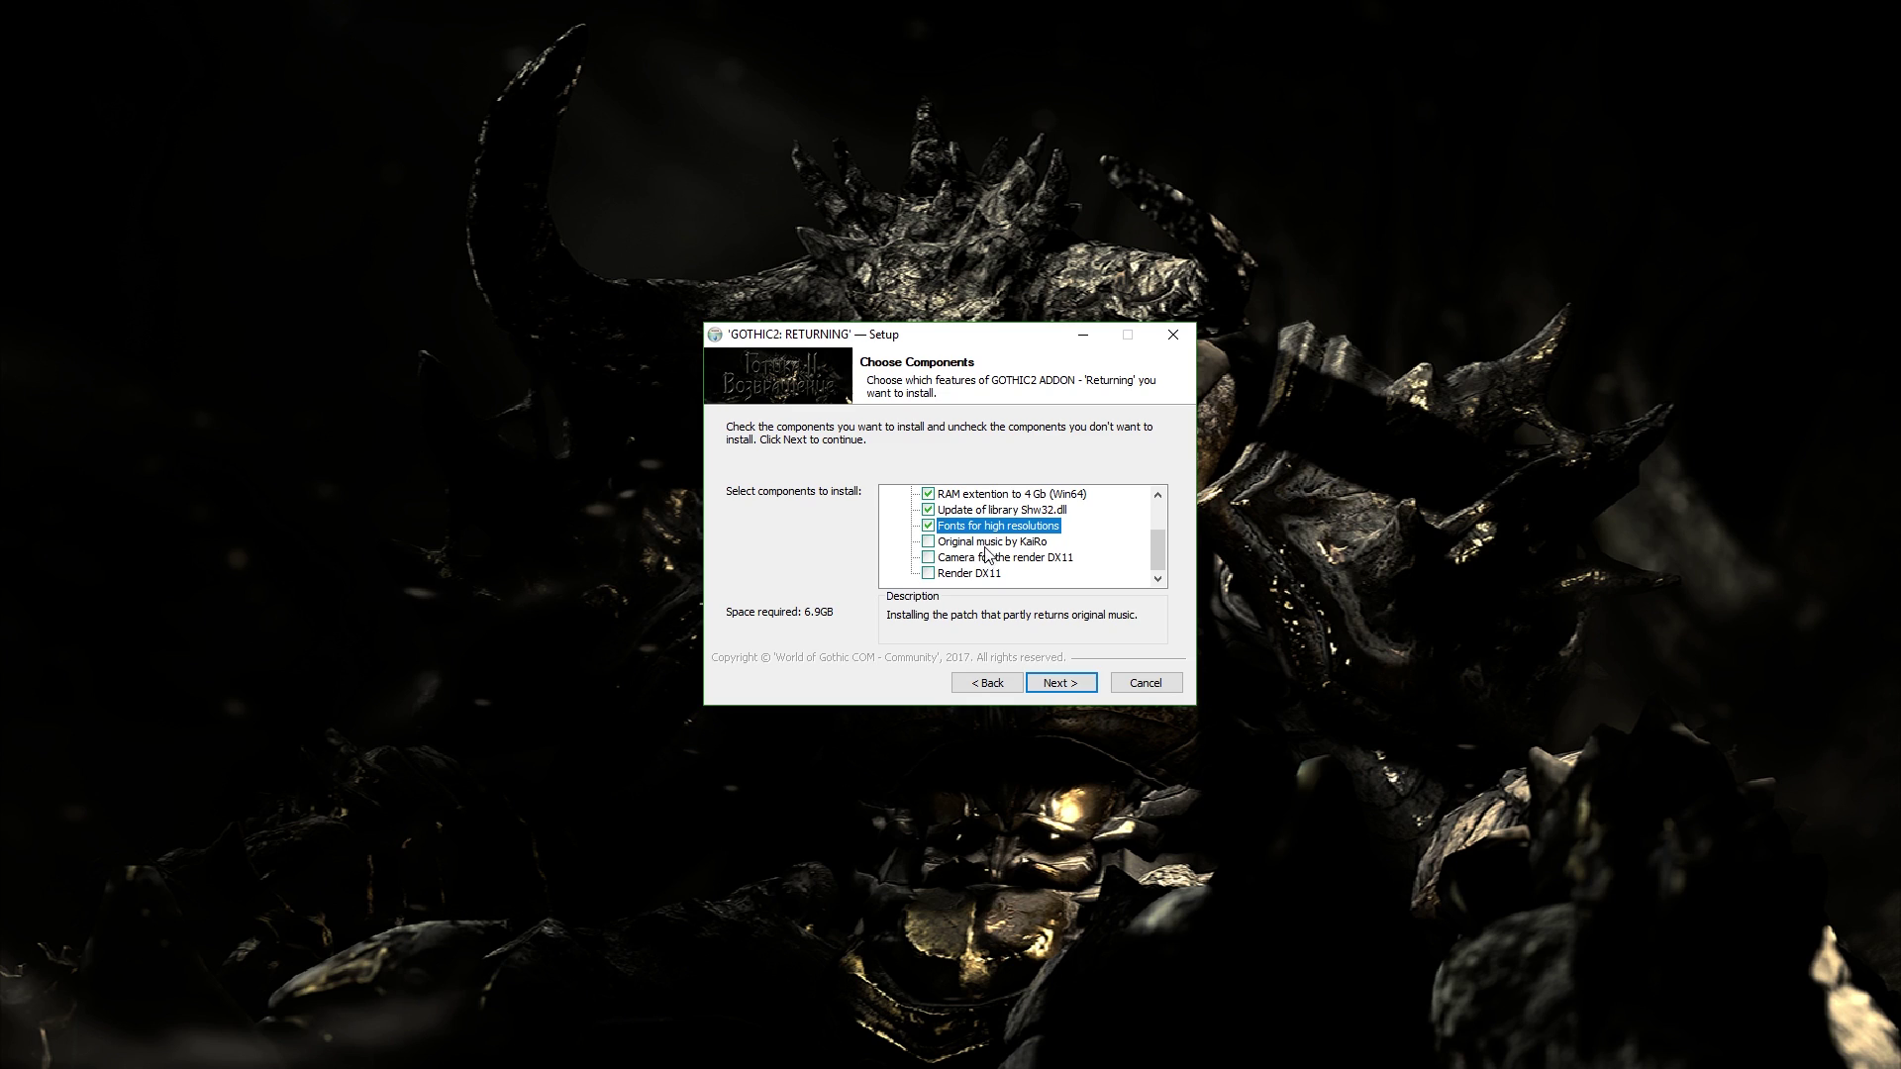
left_click(980, 544)
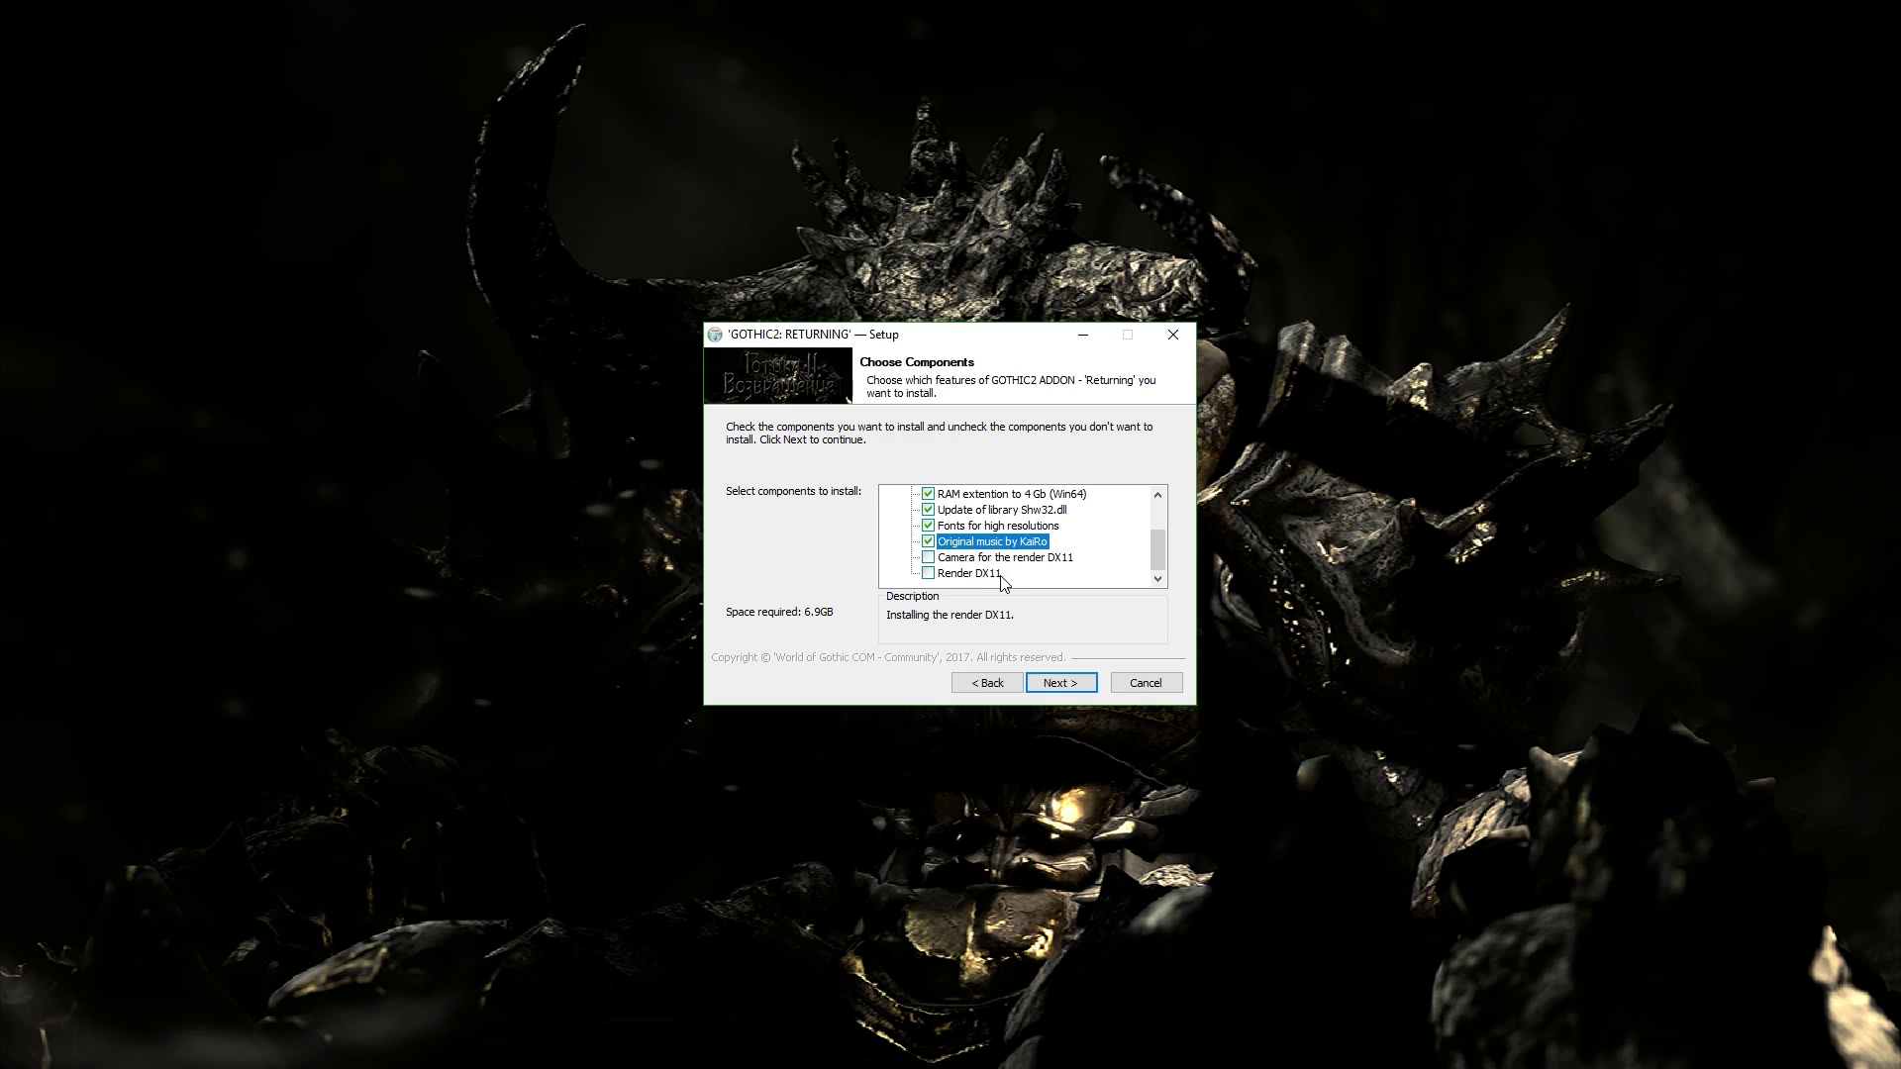
left_click(930, 559)
left_click(1058, 682)
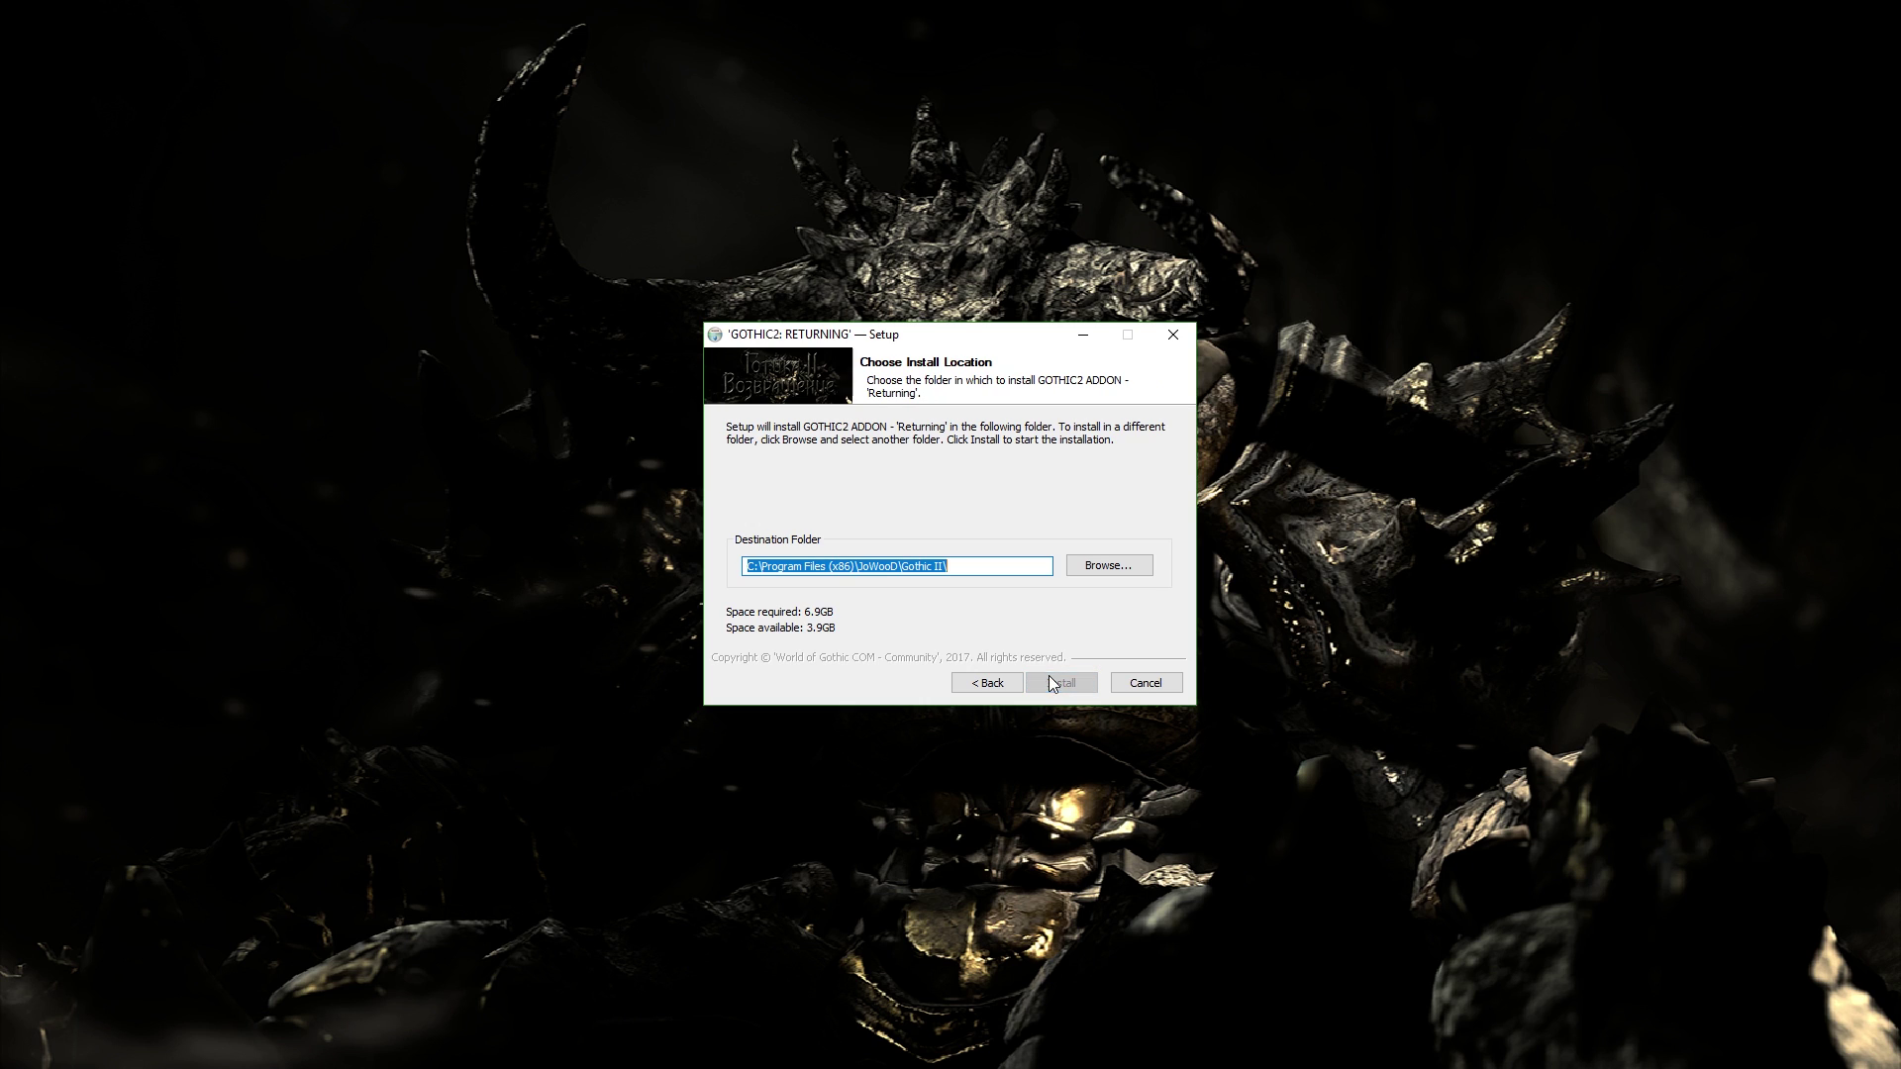
Step: Set the Returning mod's destination folder to E:\Program Files (x86)\CDP Games\Gothic Universe\Gothic 2 Gold and start the installation
left_click(1101, 568)
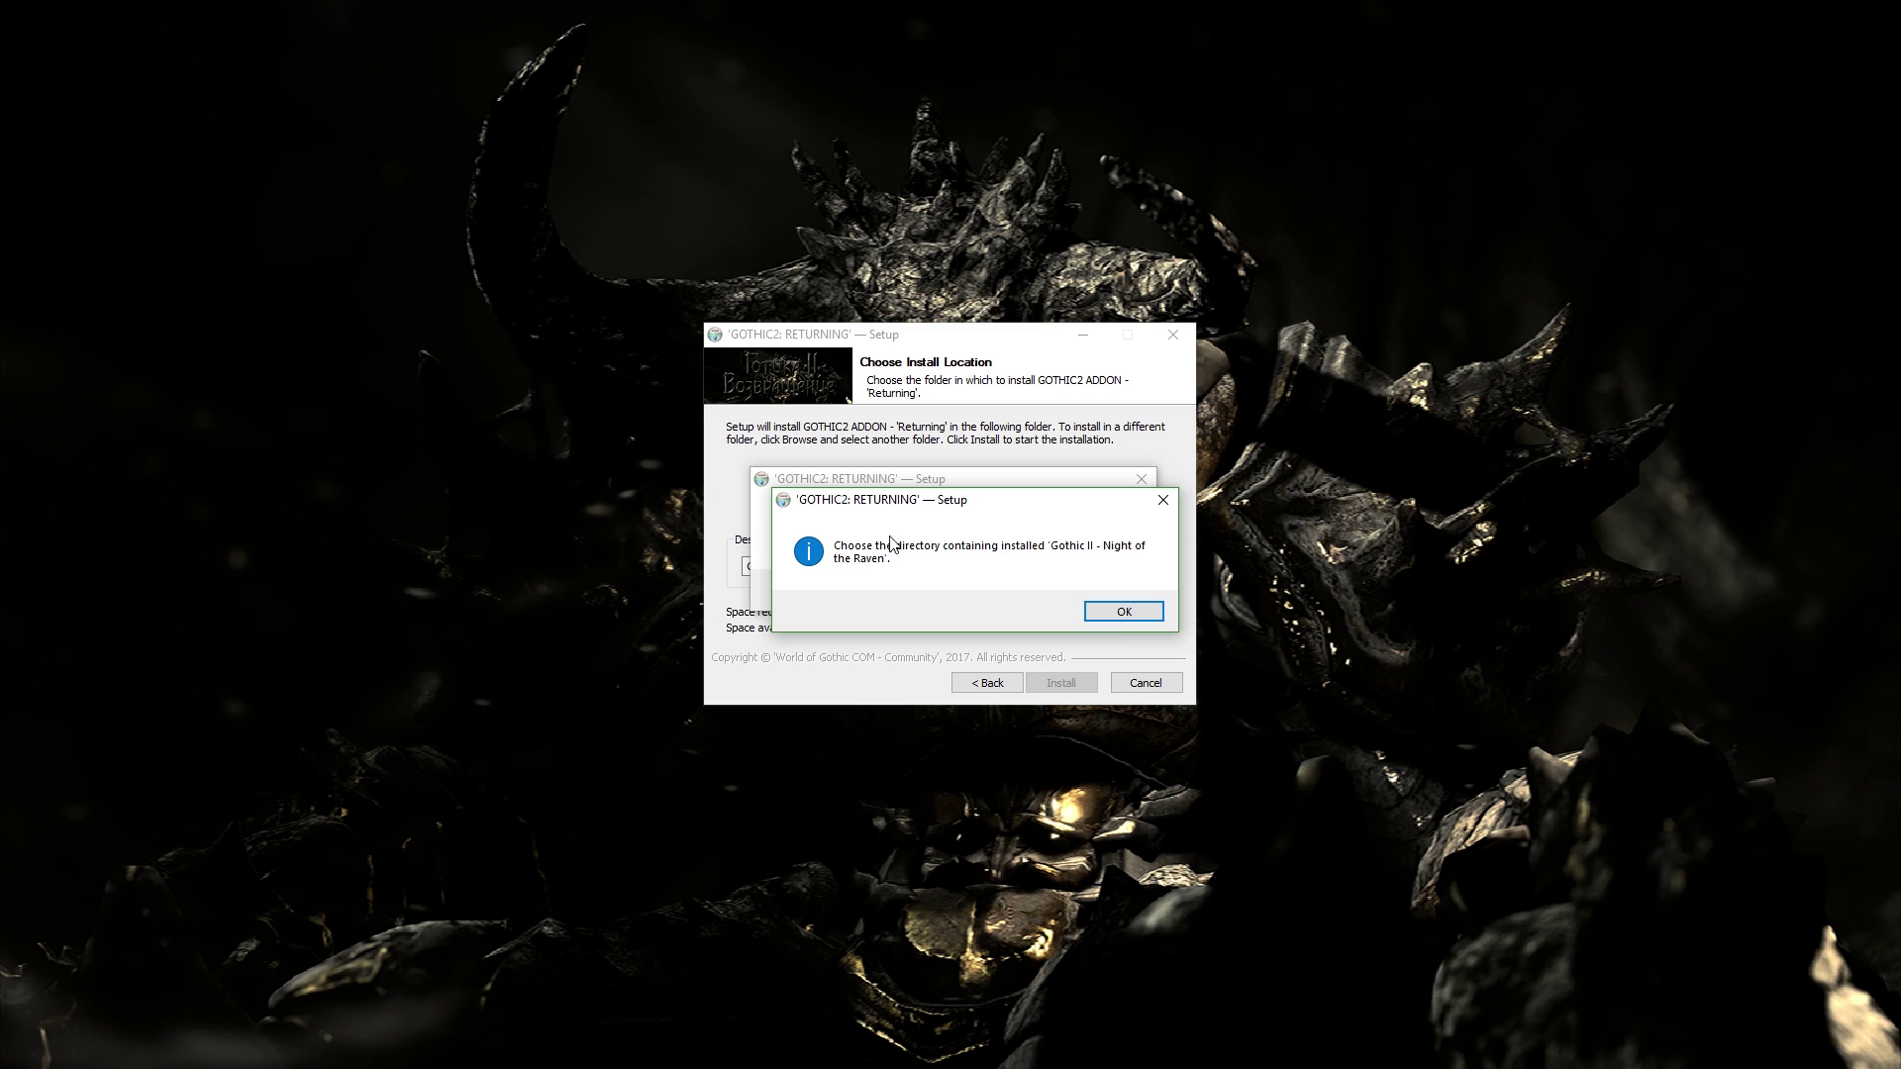
left_click(1091, 608)
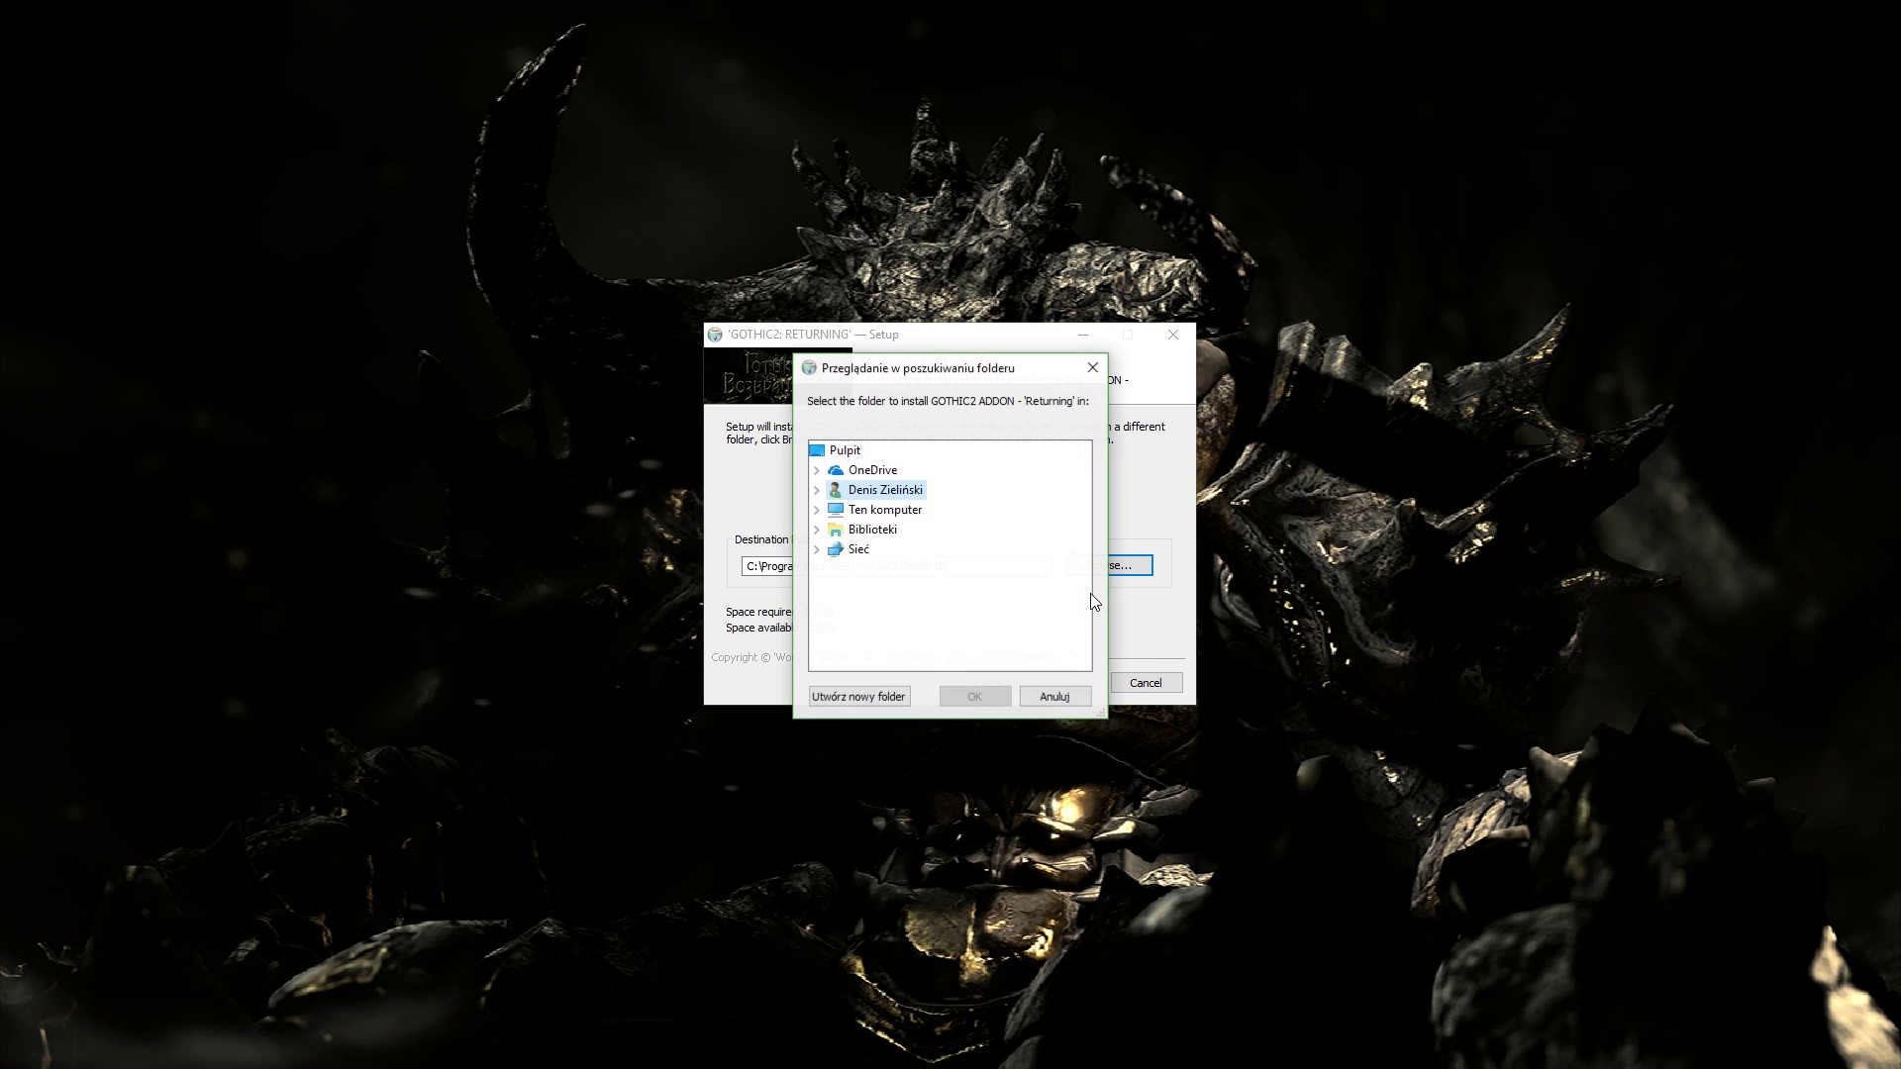
double_click(906, 510)
scroll(933, 540, "down", 1)
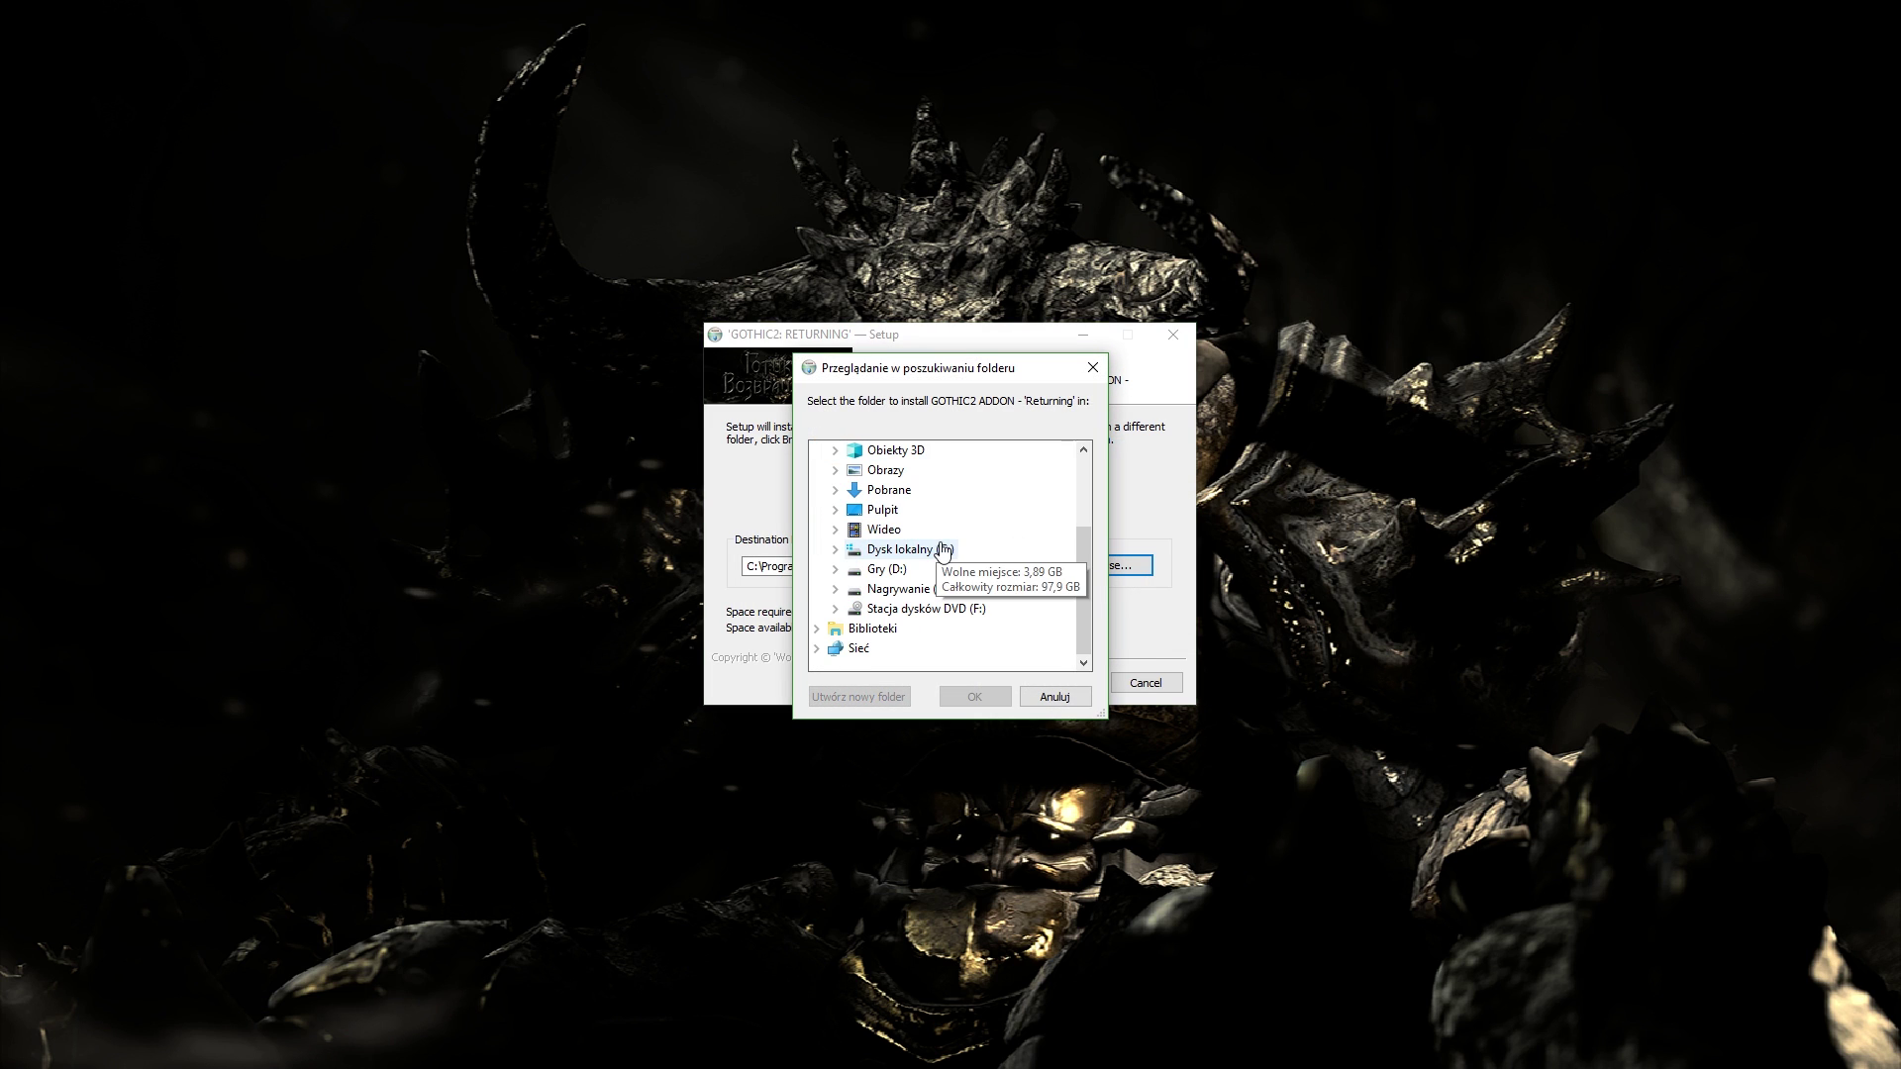
double_click(935, 599)
double_click(970, 510)
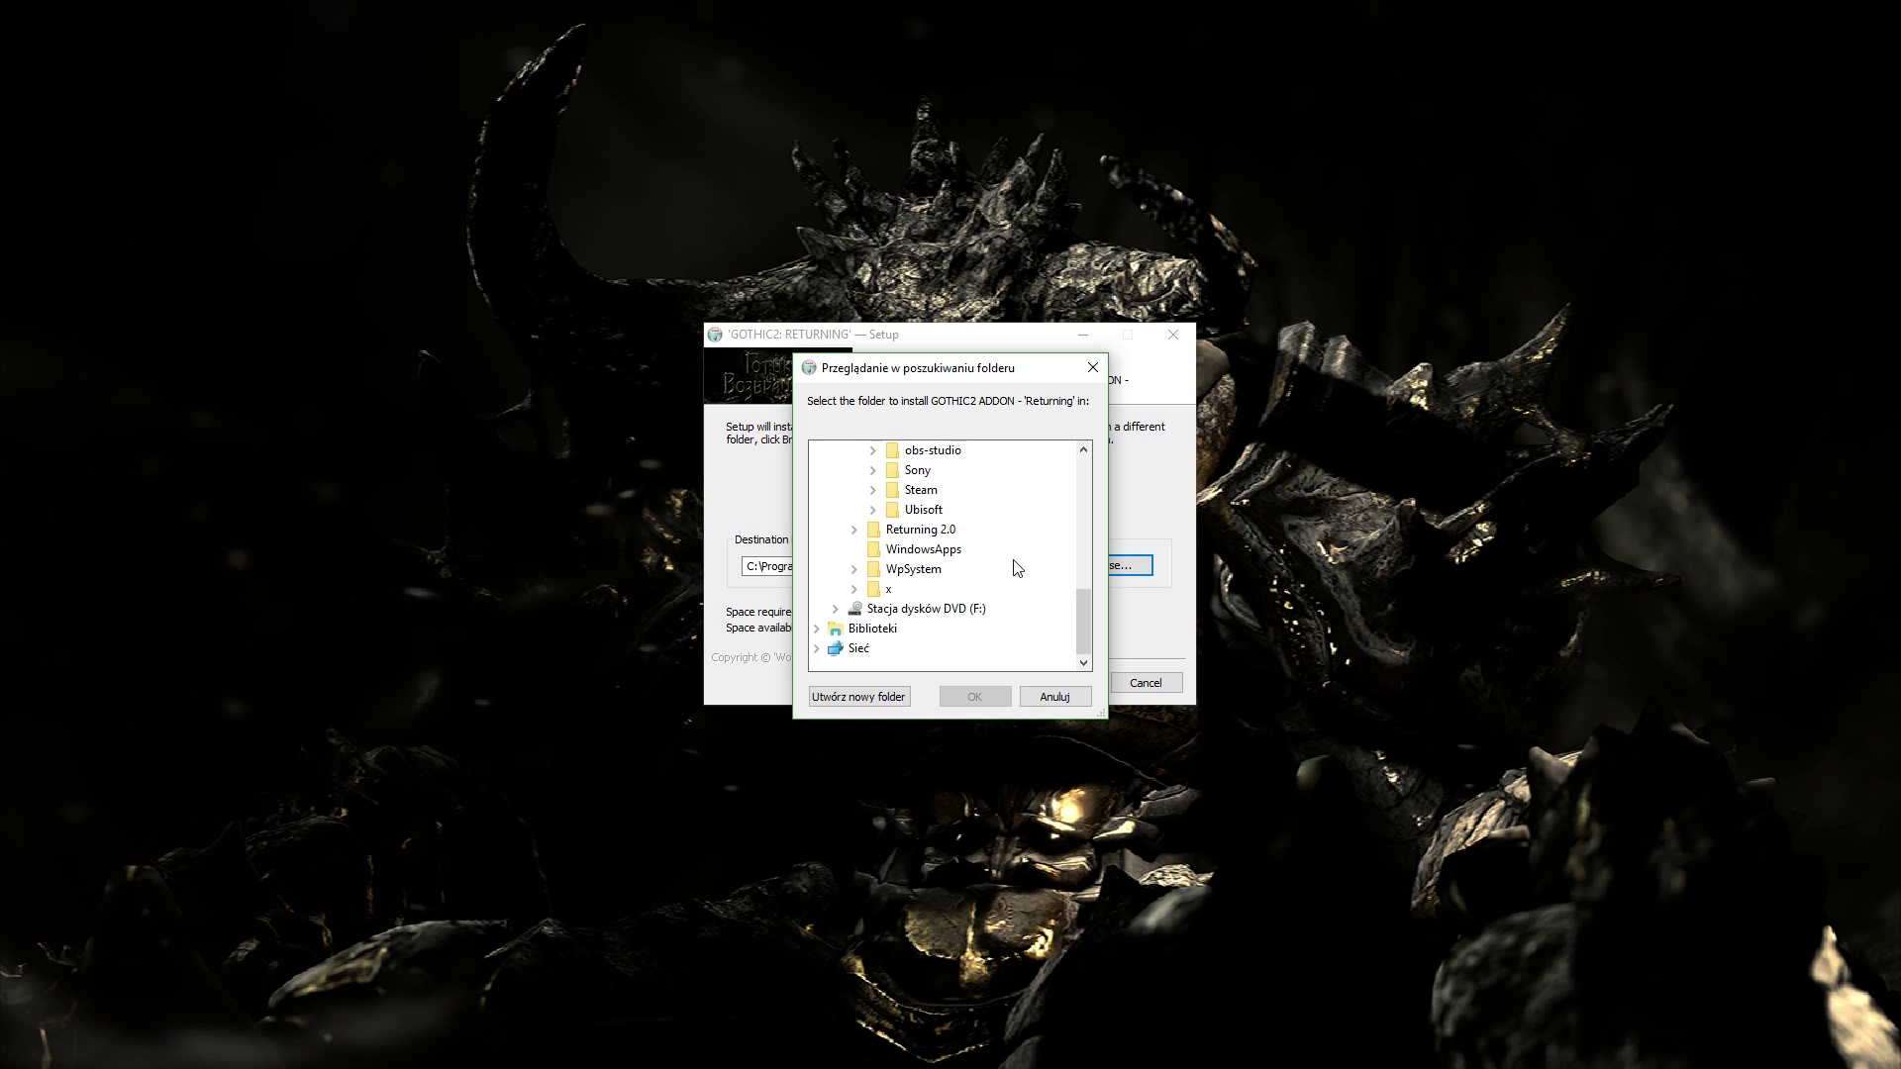
double_click(946, 490)
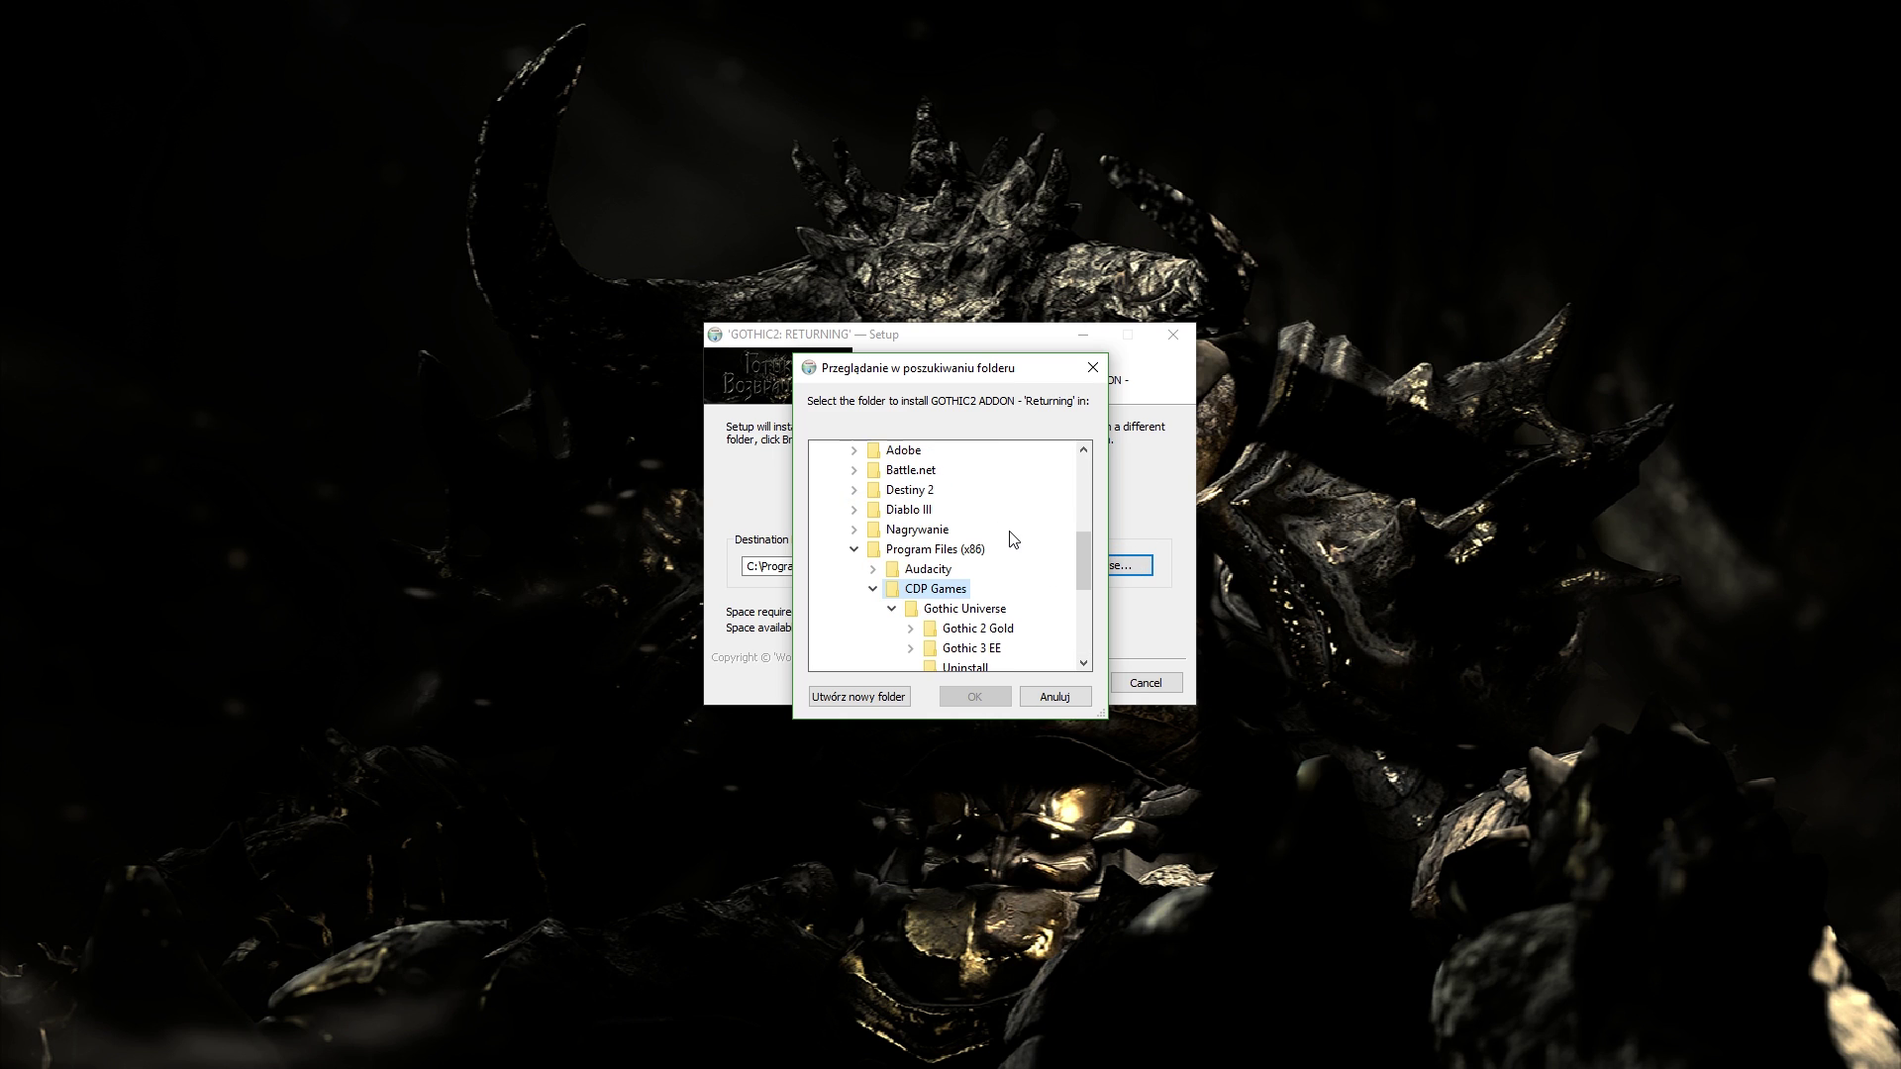
double_click(985, 510)
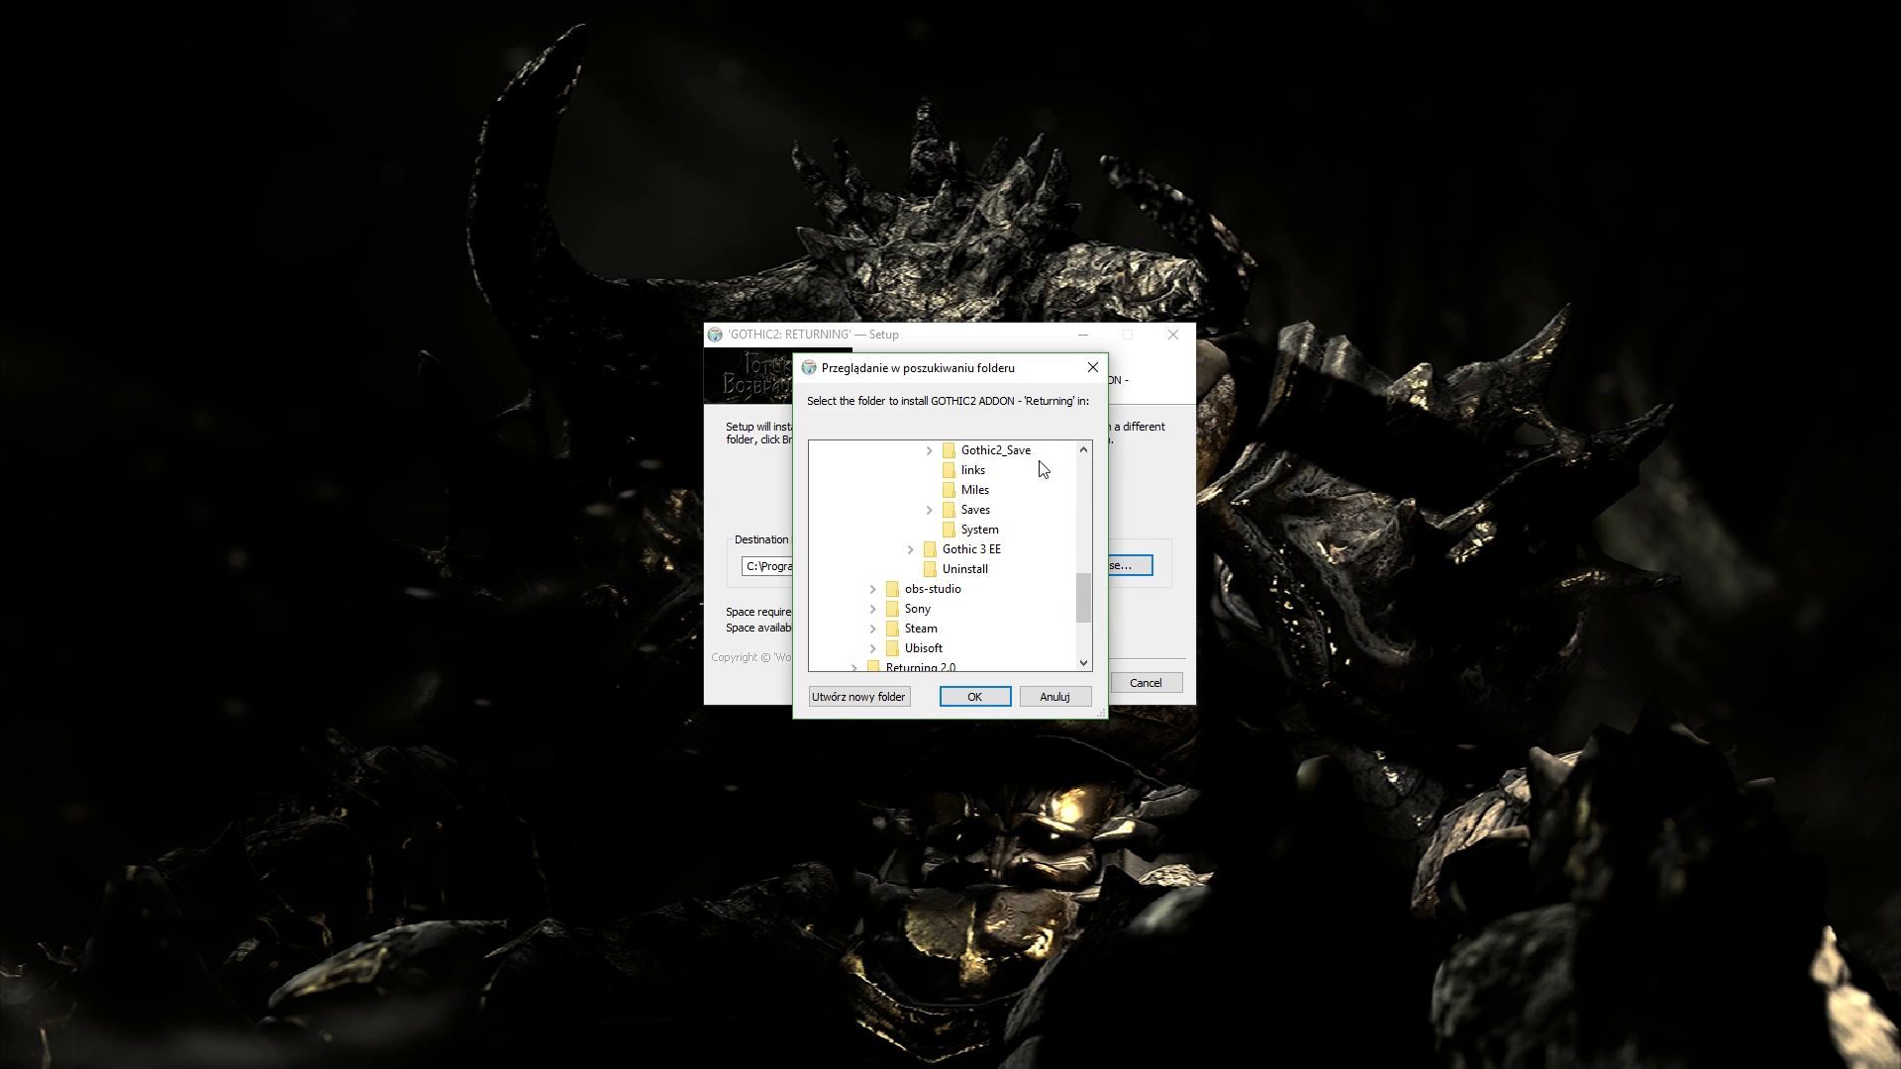
left_click(974, 696)
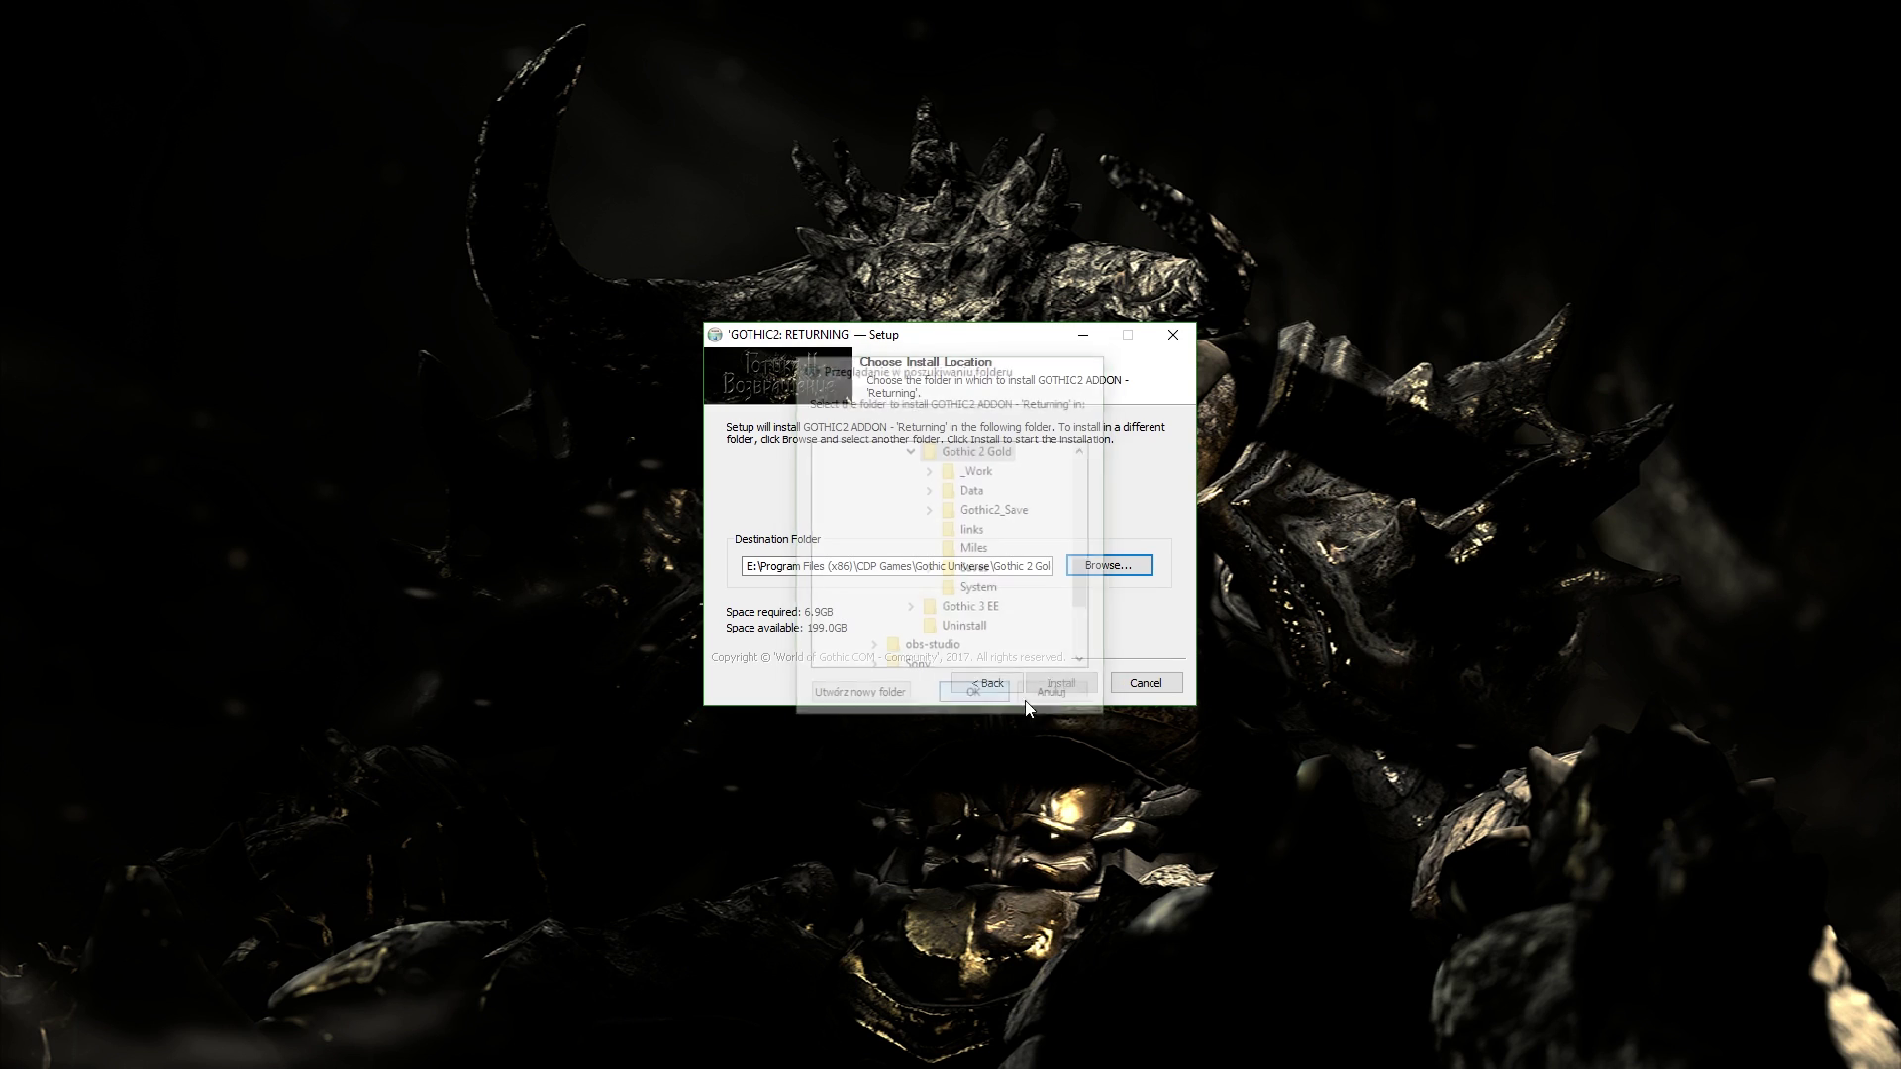
left_click(1055, 684)
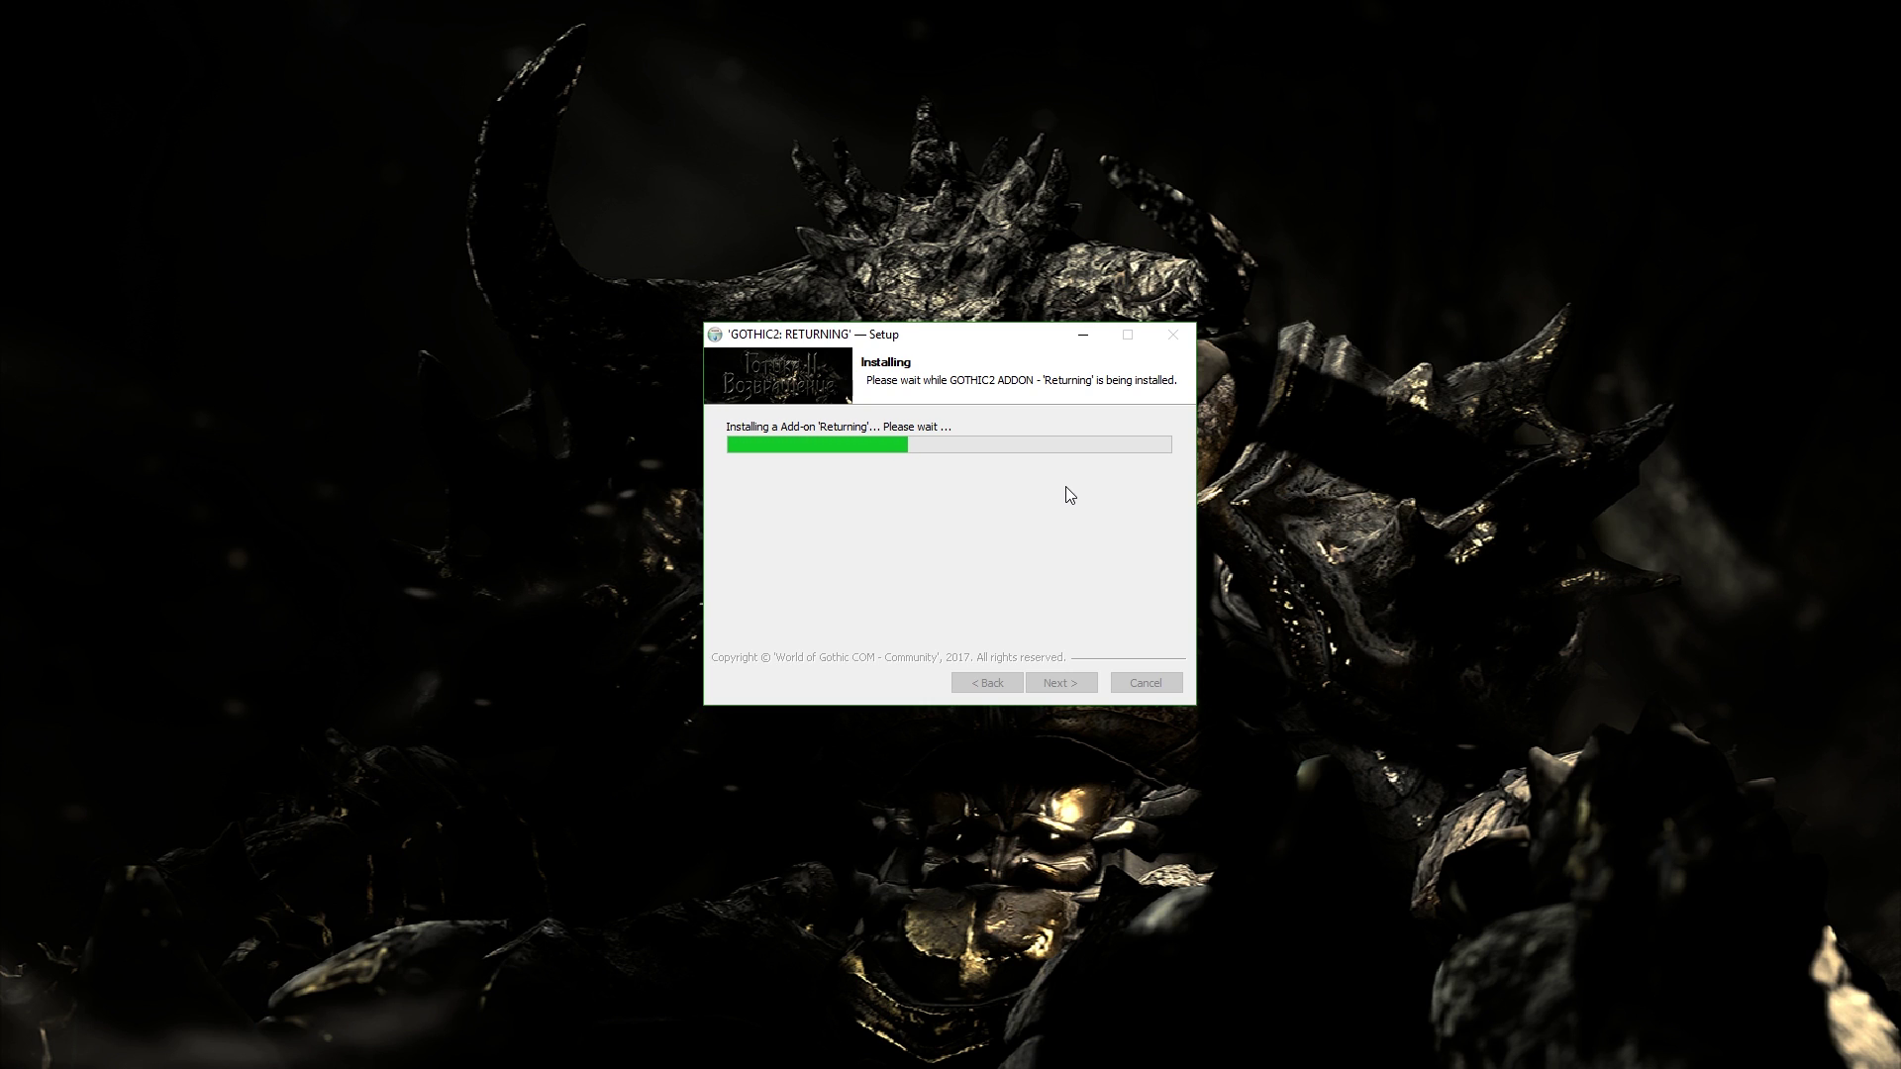
Step: Open the parent Returning 2.0 folder during the mod installation, and finish the mod setup once it completes
mouse_move(941, 341)
left_mouse_down()
mouse_move(894, 260)
mouse_move(865, 344)
mouse_move(954, 350)
left_mouse_up()
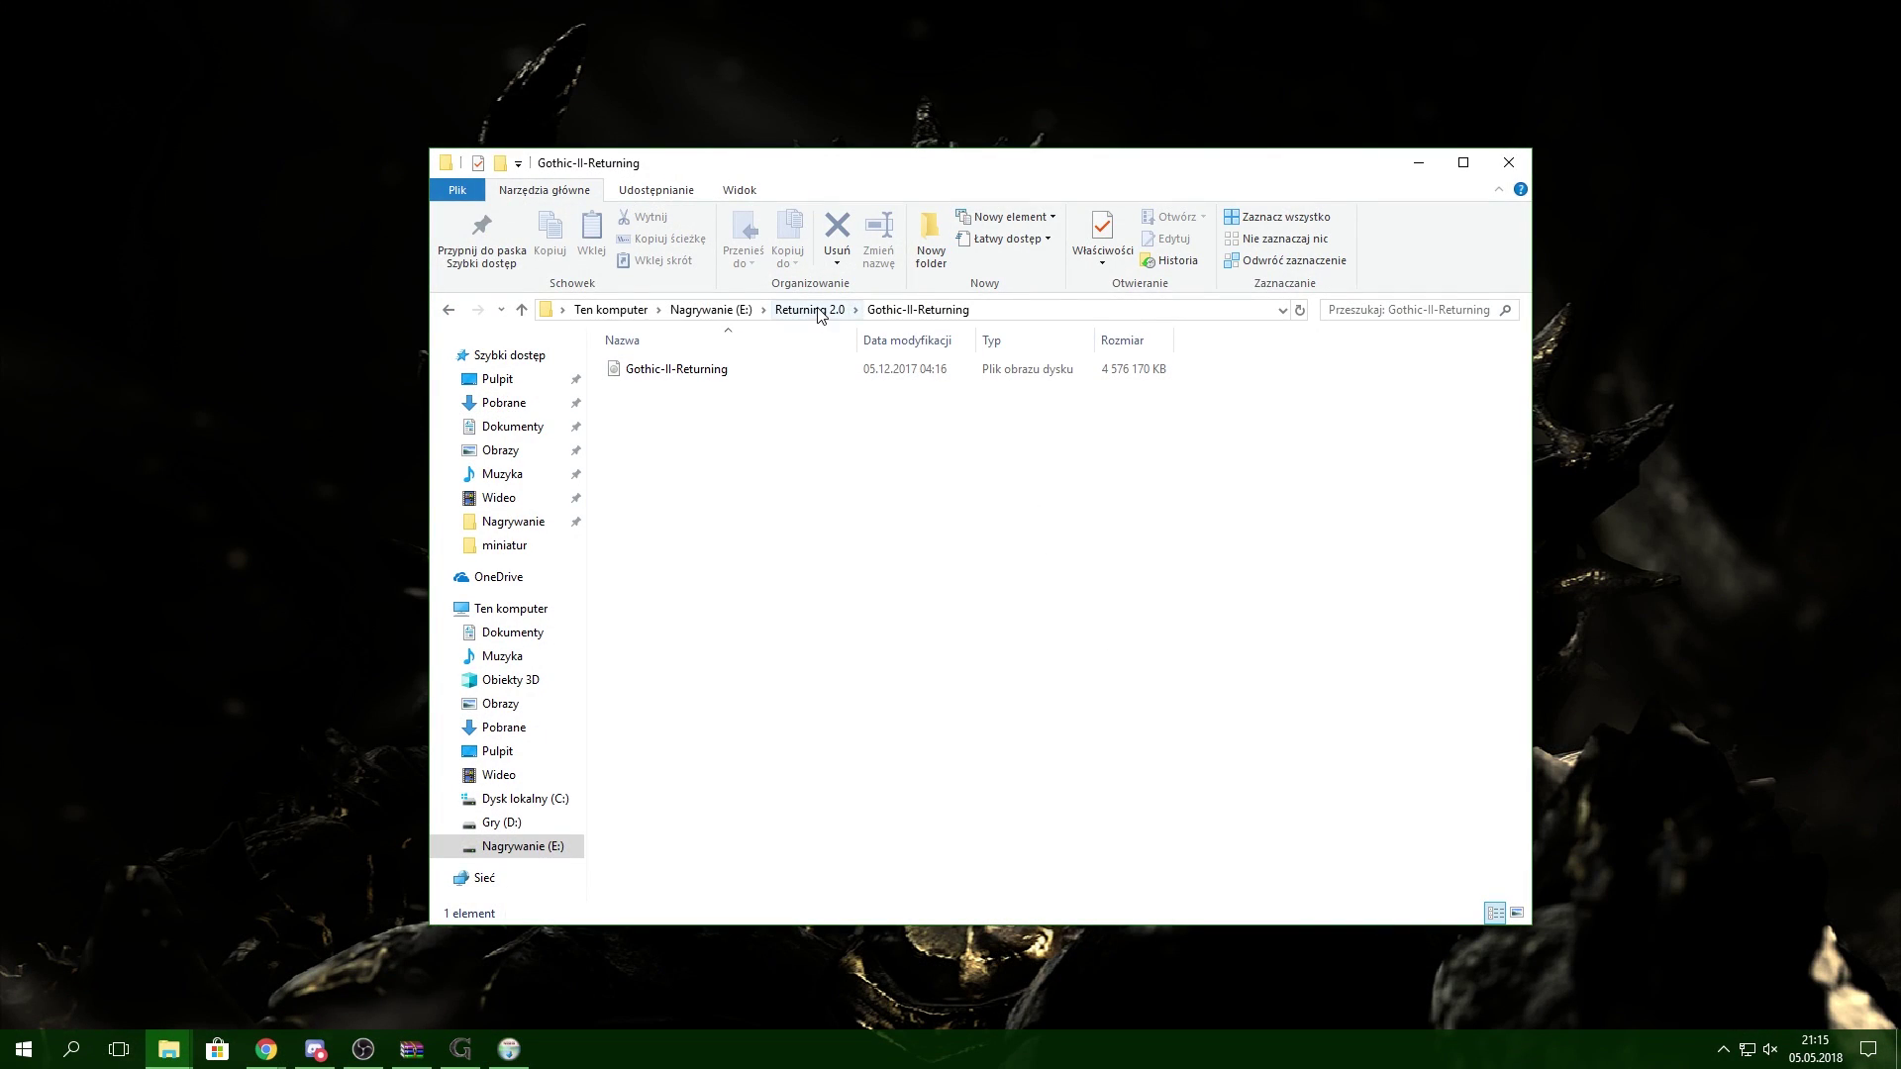
left_click(810, 310)
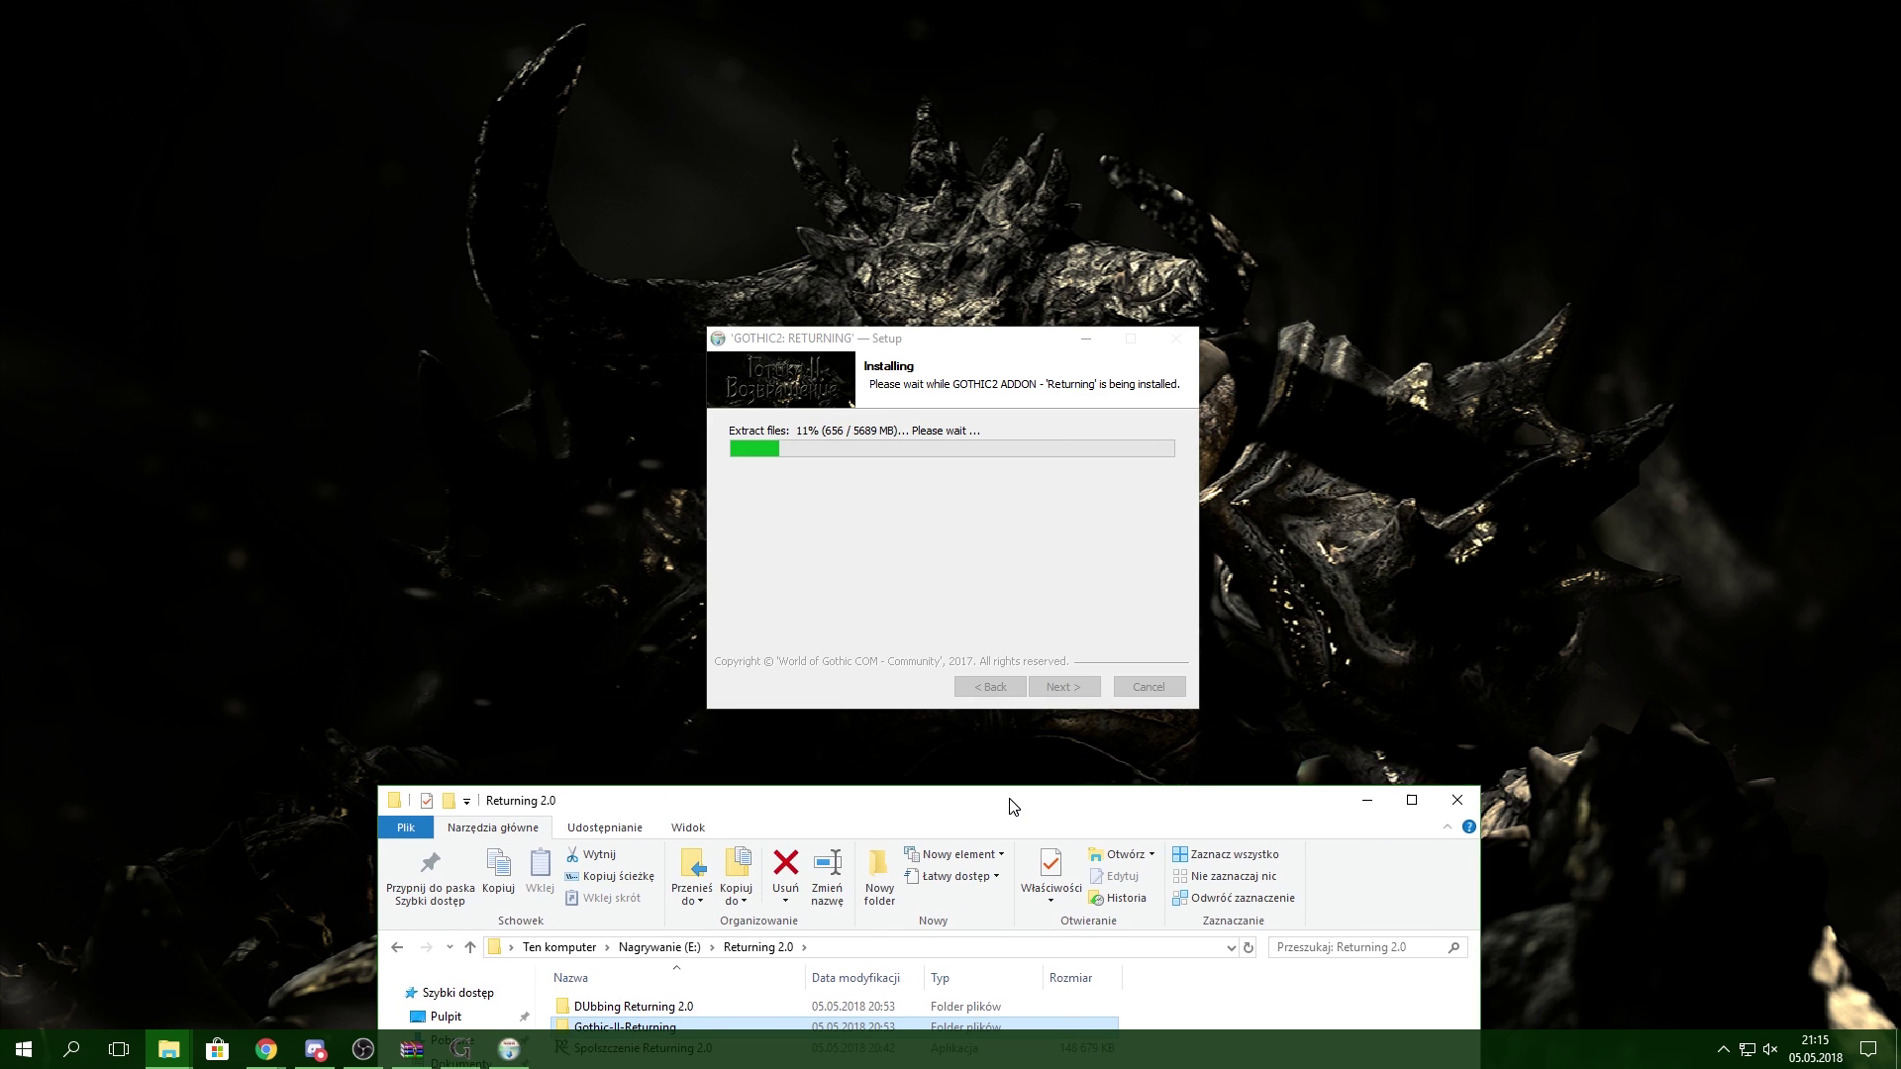
left_click_drag(1014, 805, 1006, 496)
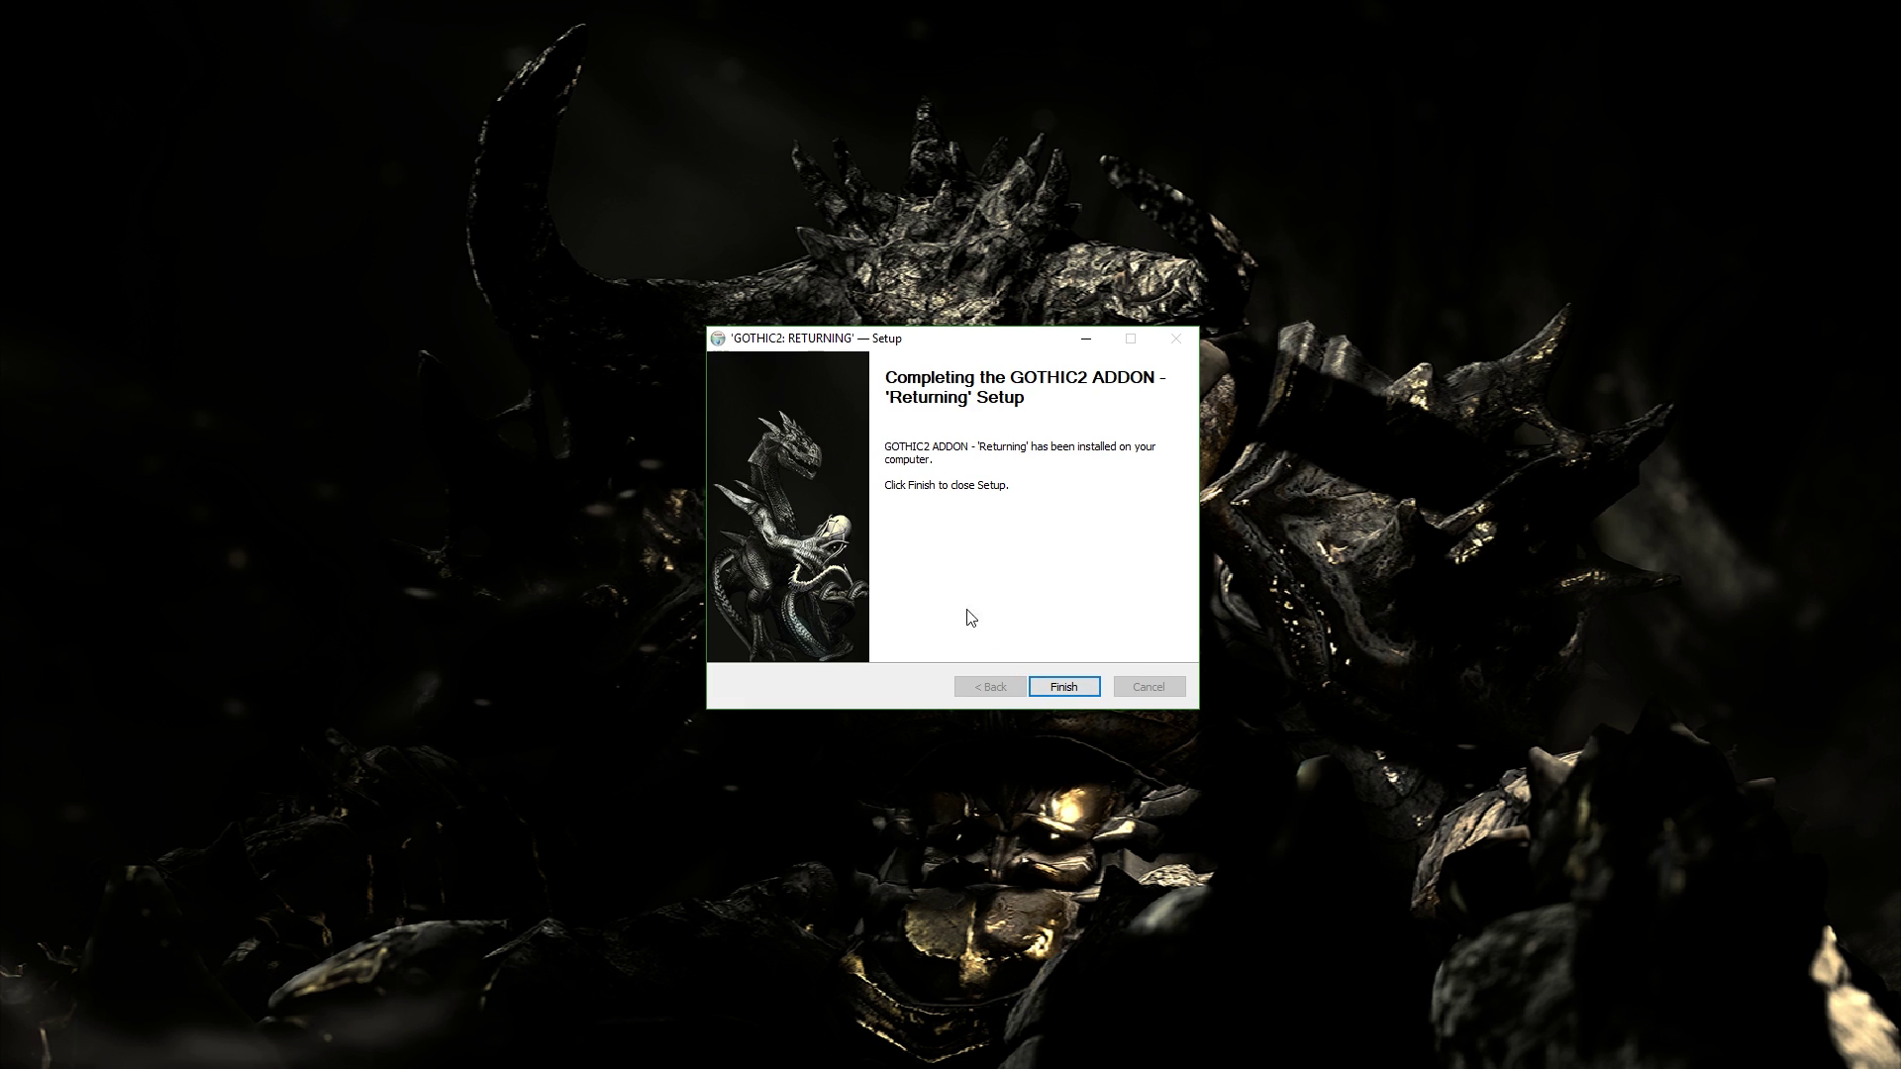
left_click(1064, 687)
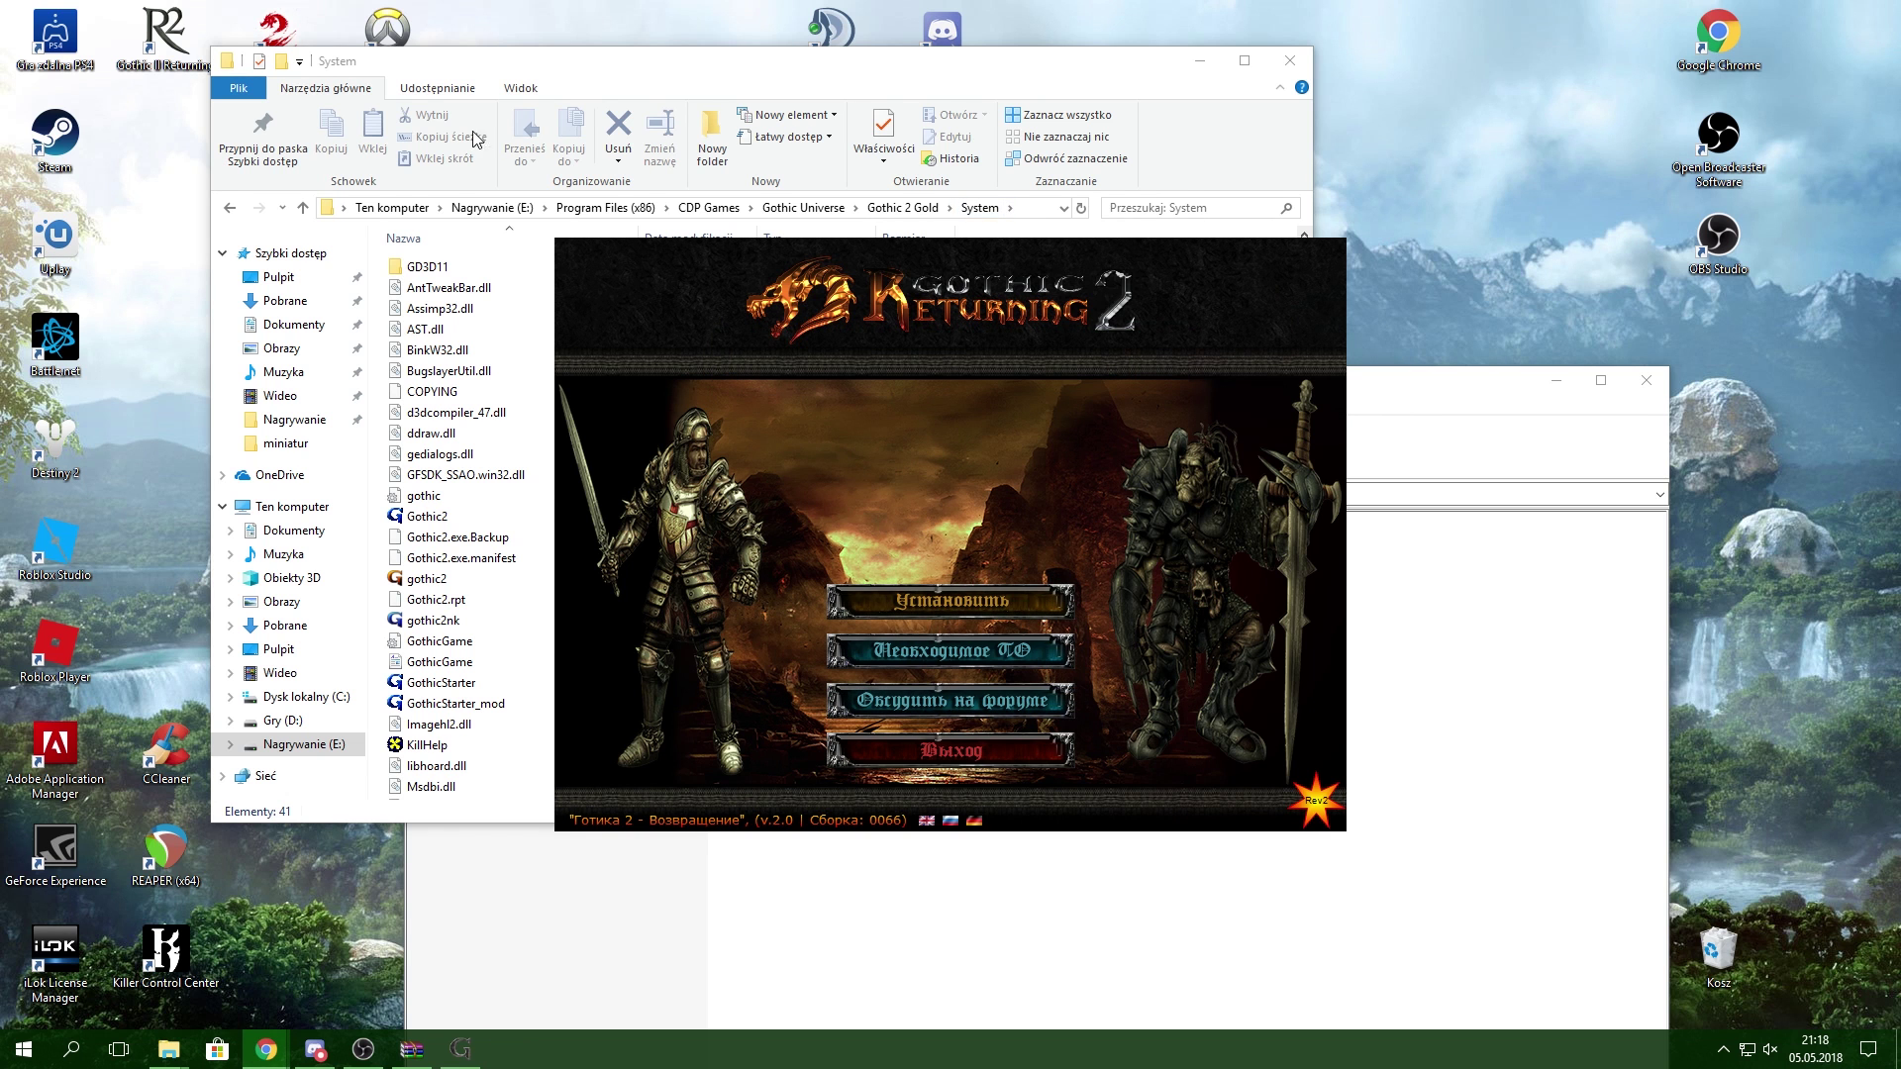
Step: Exit the Gothic 2 Returning launcher and close the Gothic-II-Returning.iso archive window
left_click_drag(164, 38, 338, 64)
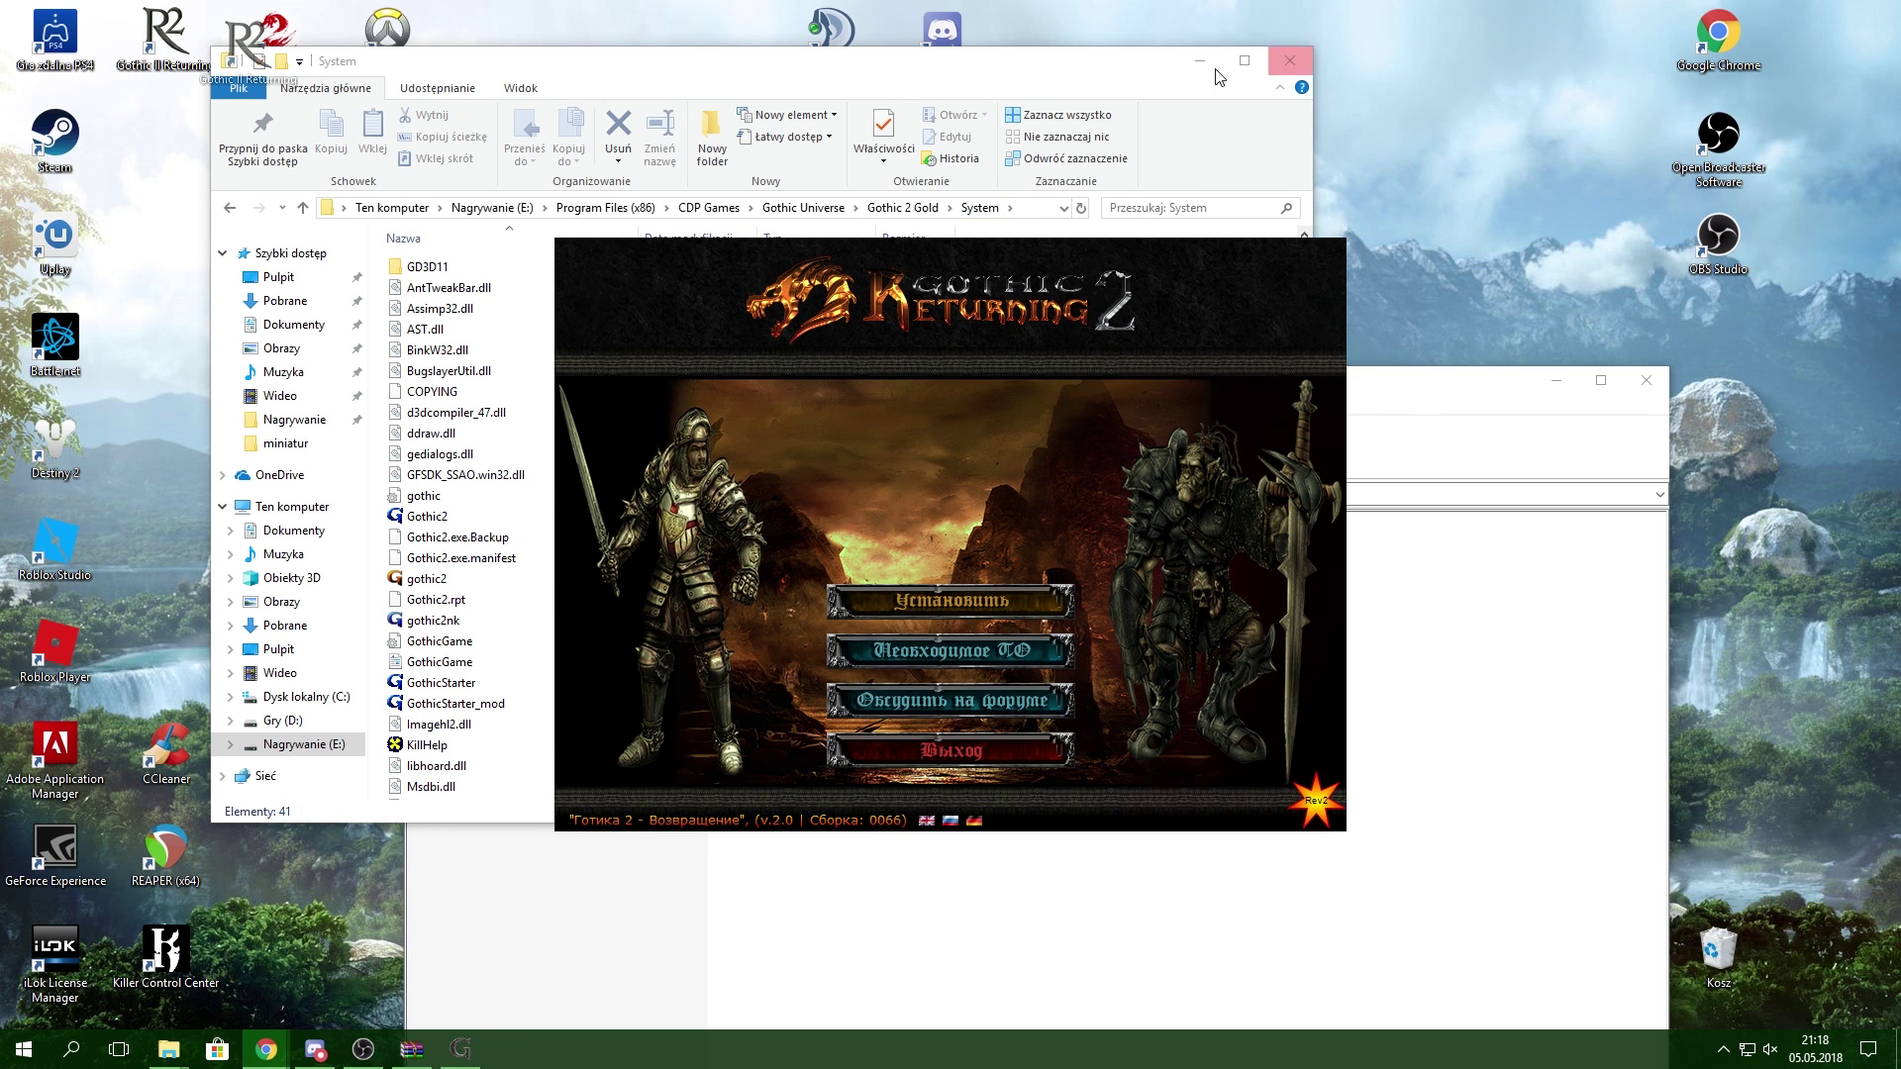
left_click_drag(707, 52, 797, 77)
left_click(169, 30)
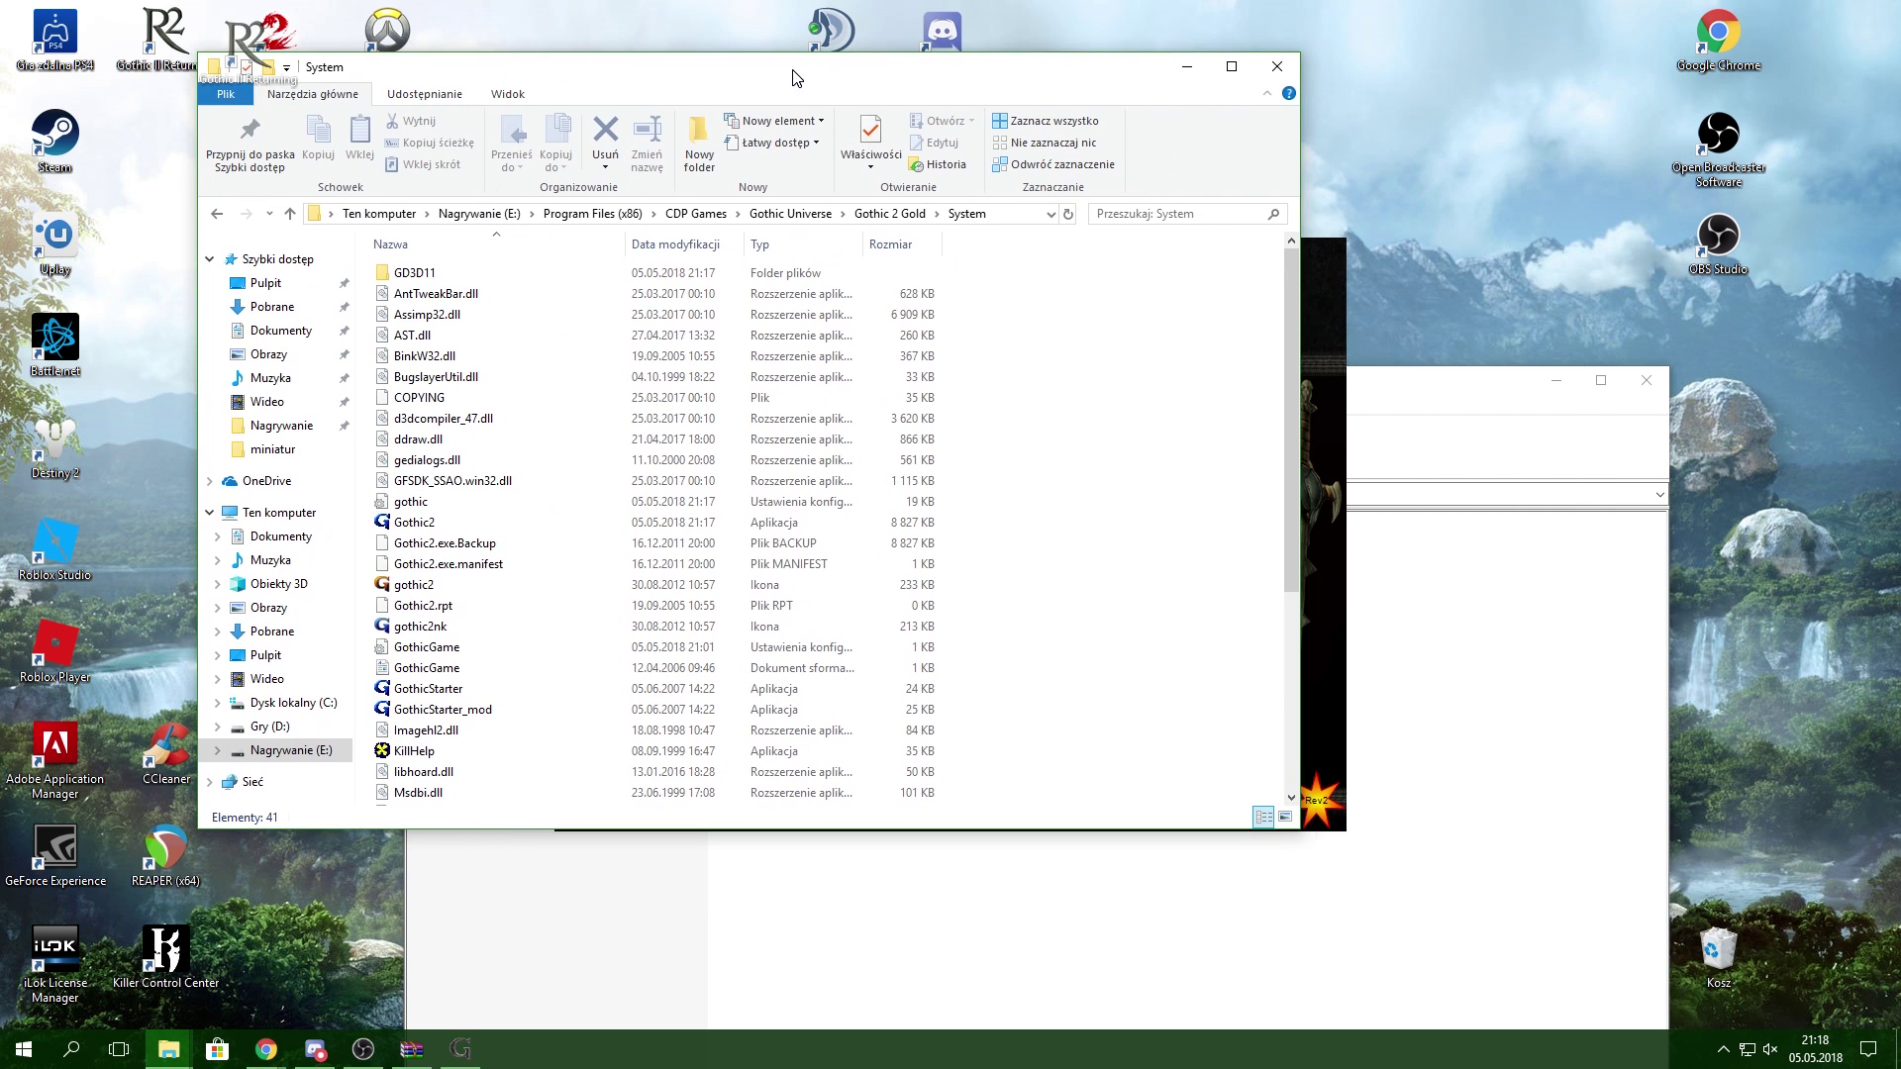
left_click(1313, 570)
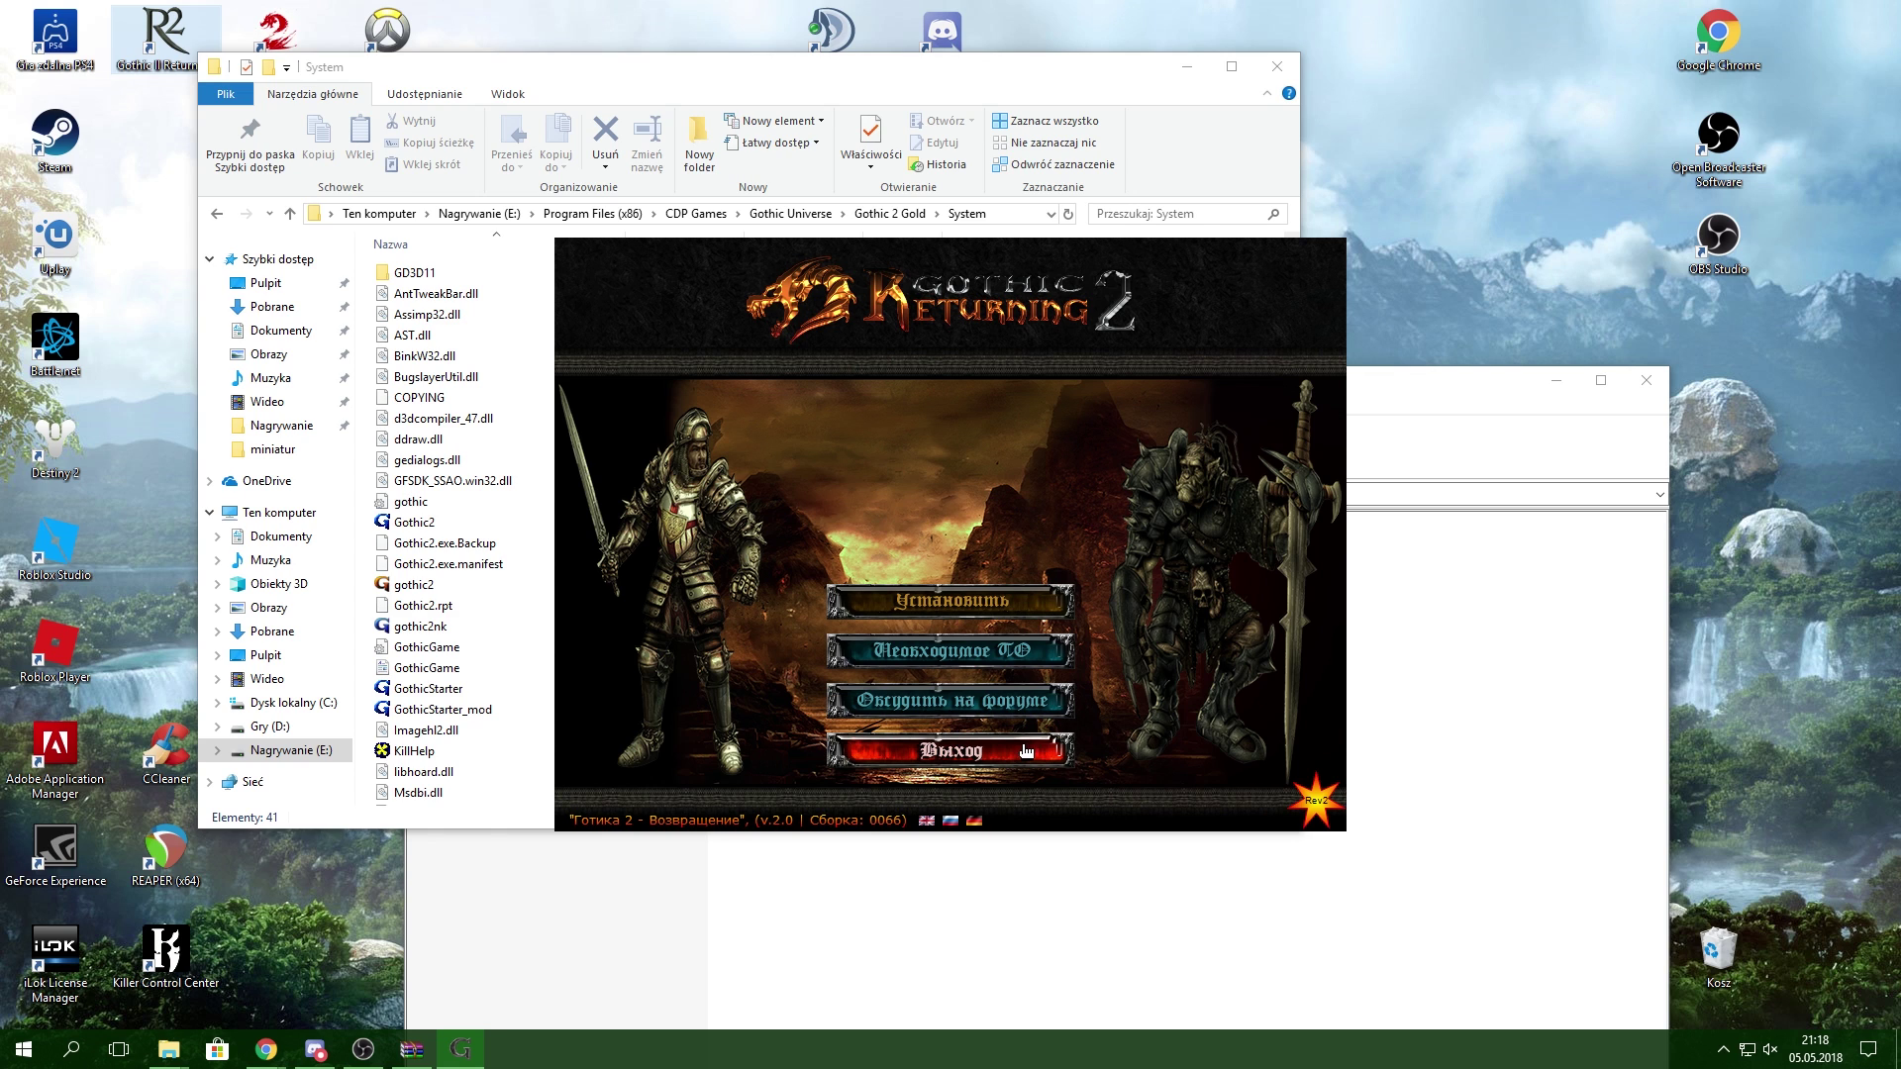
left_click(976, 745)
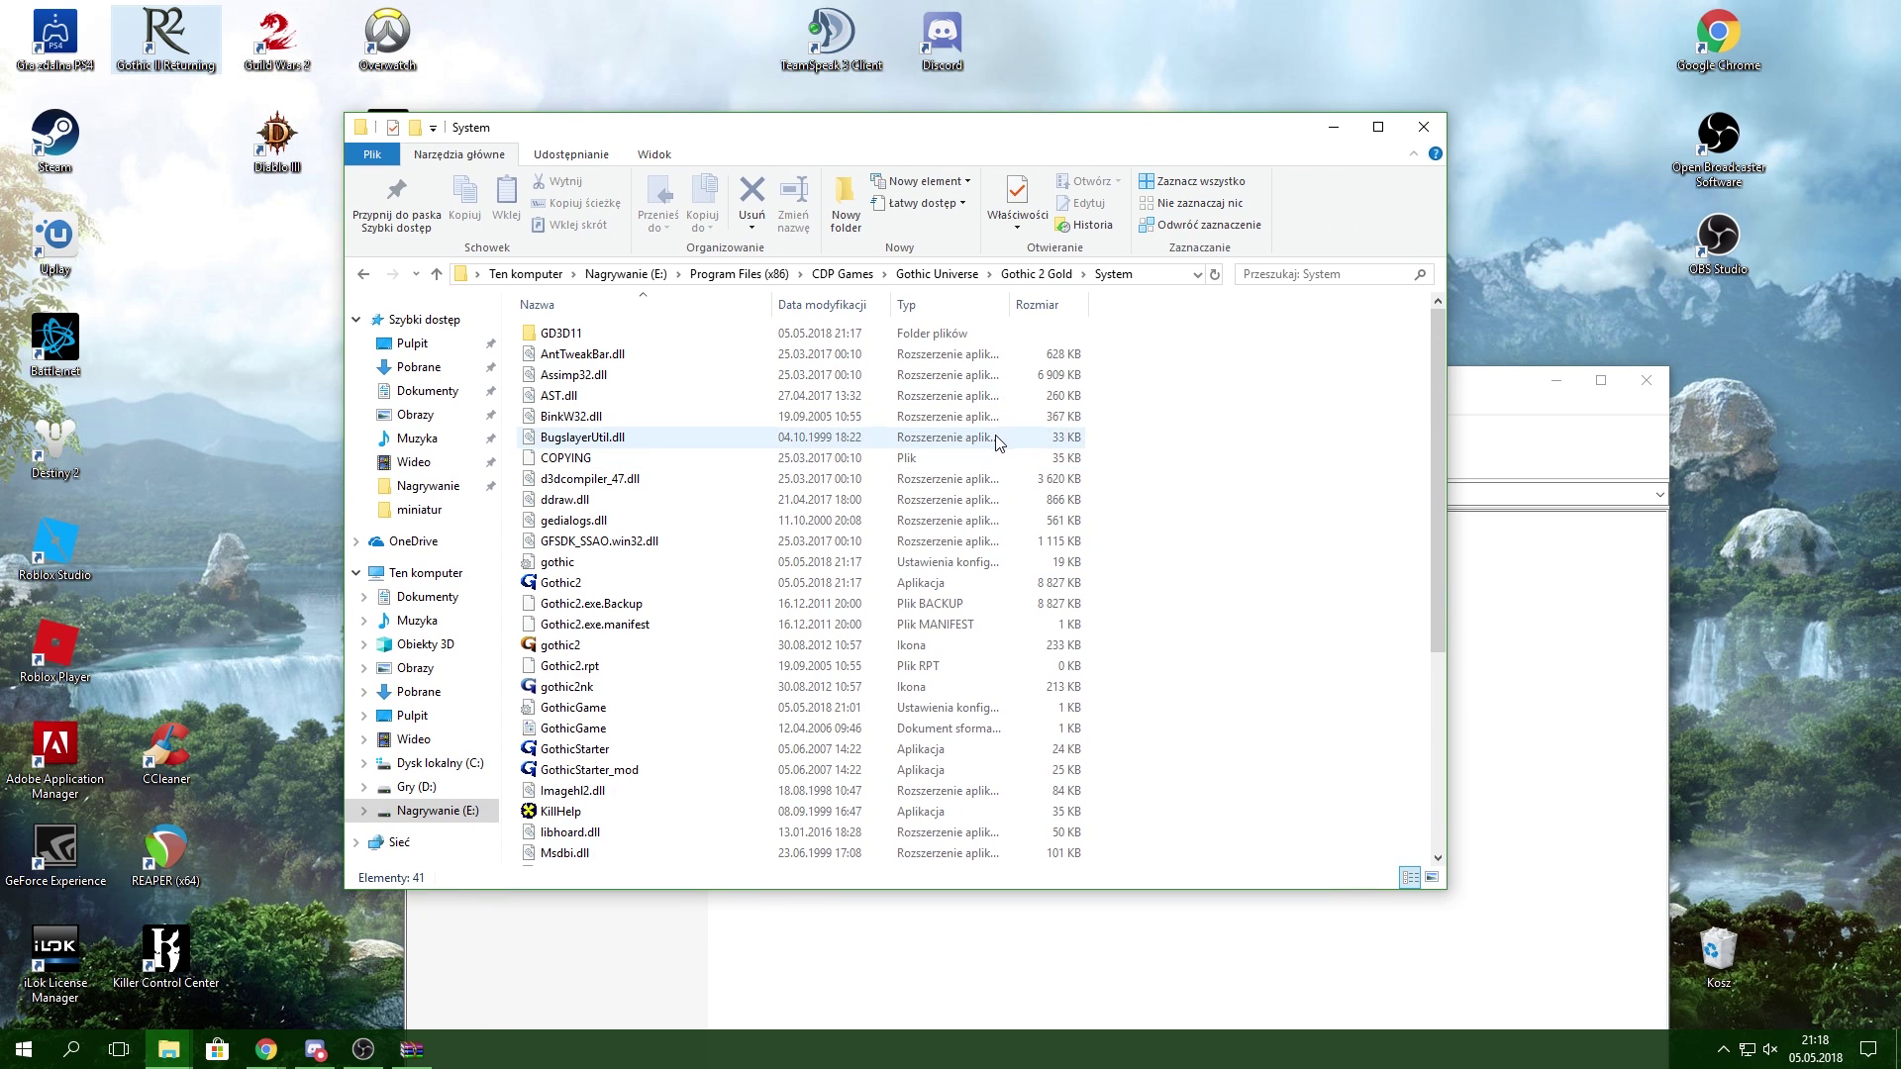
left_click(1571, 698)
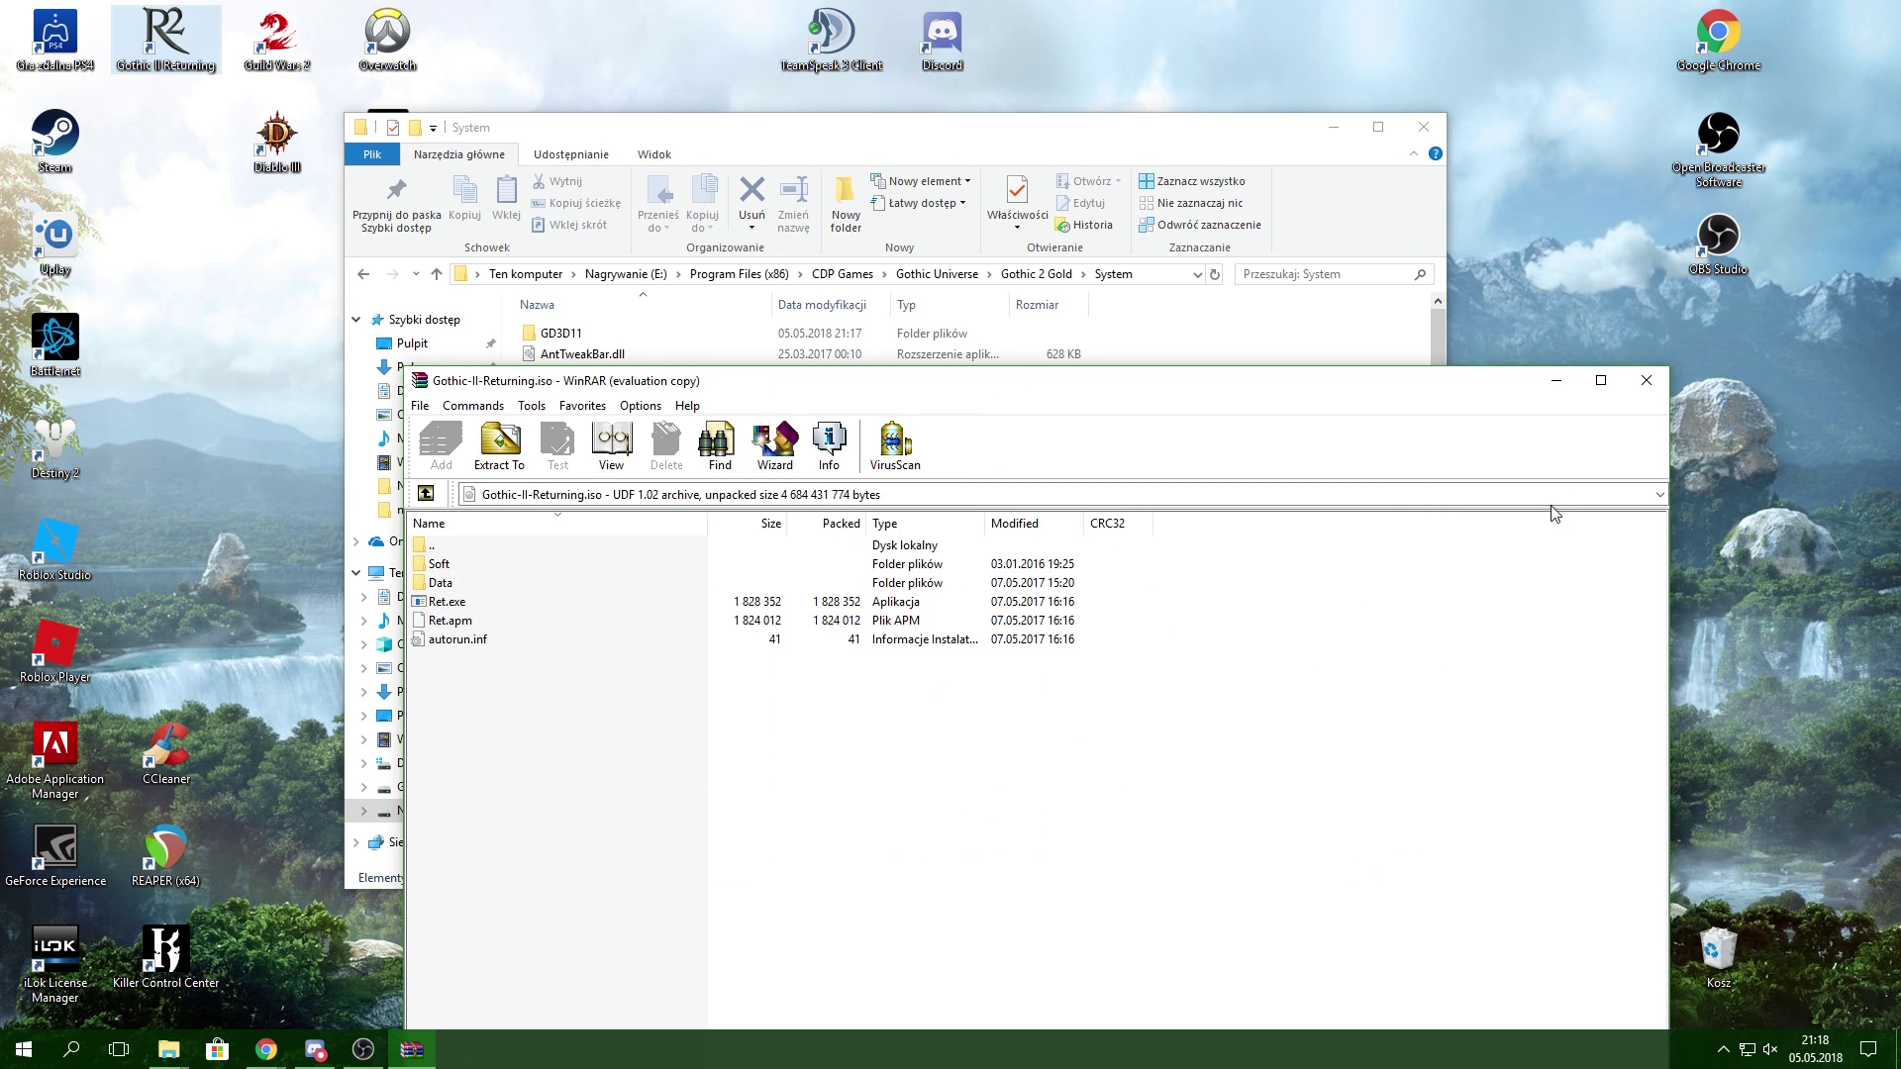
left_click(1647, 382)
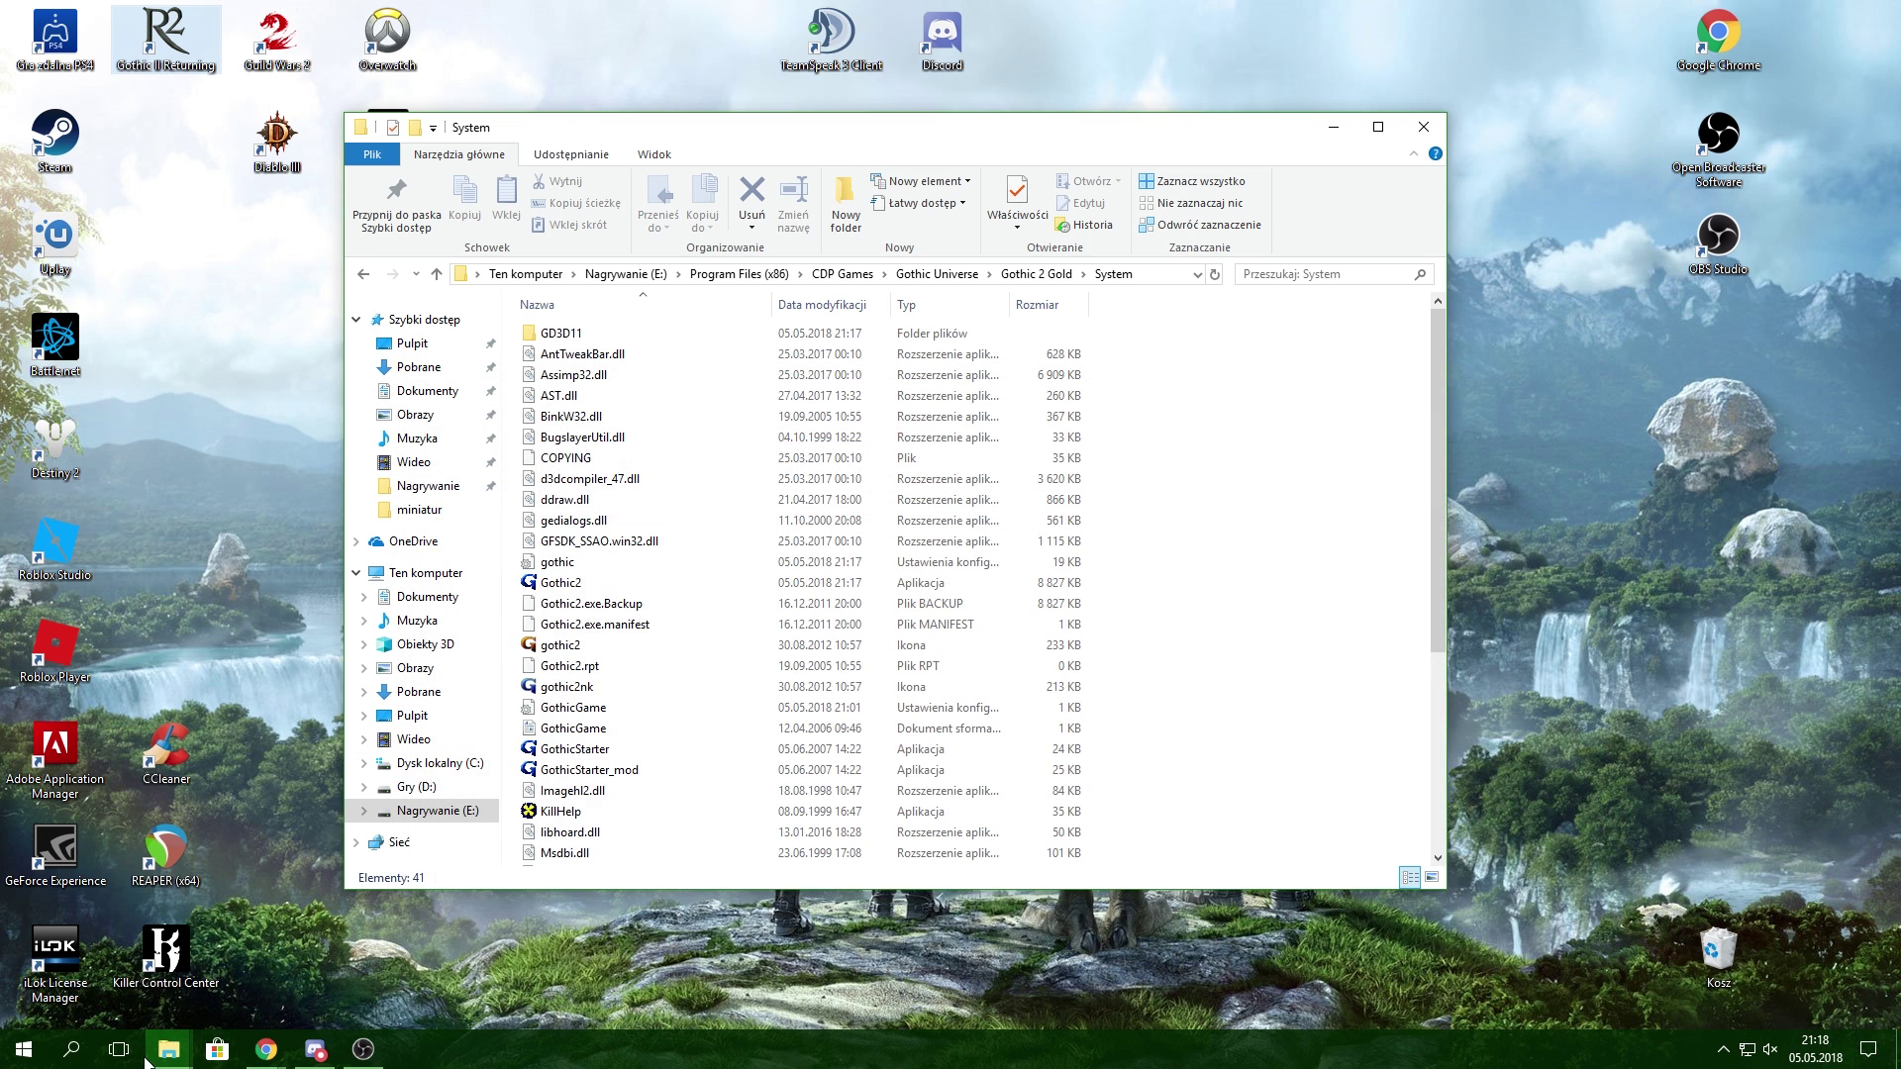
Step: Switch to the Returning 2.0 folder and start the Spolszczenie Returning 2.0 installer
mouse_move(158, 1051)
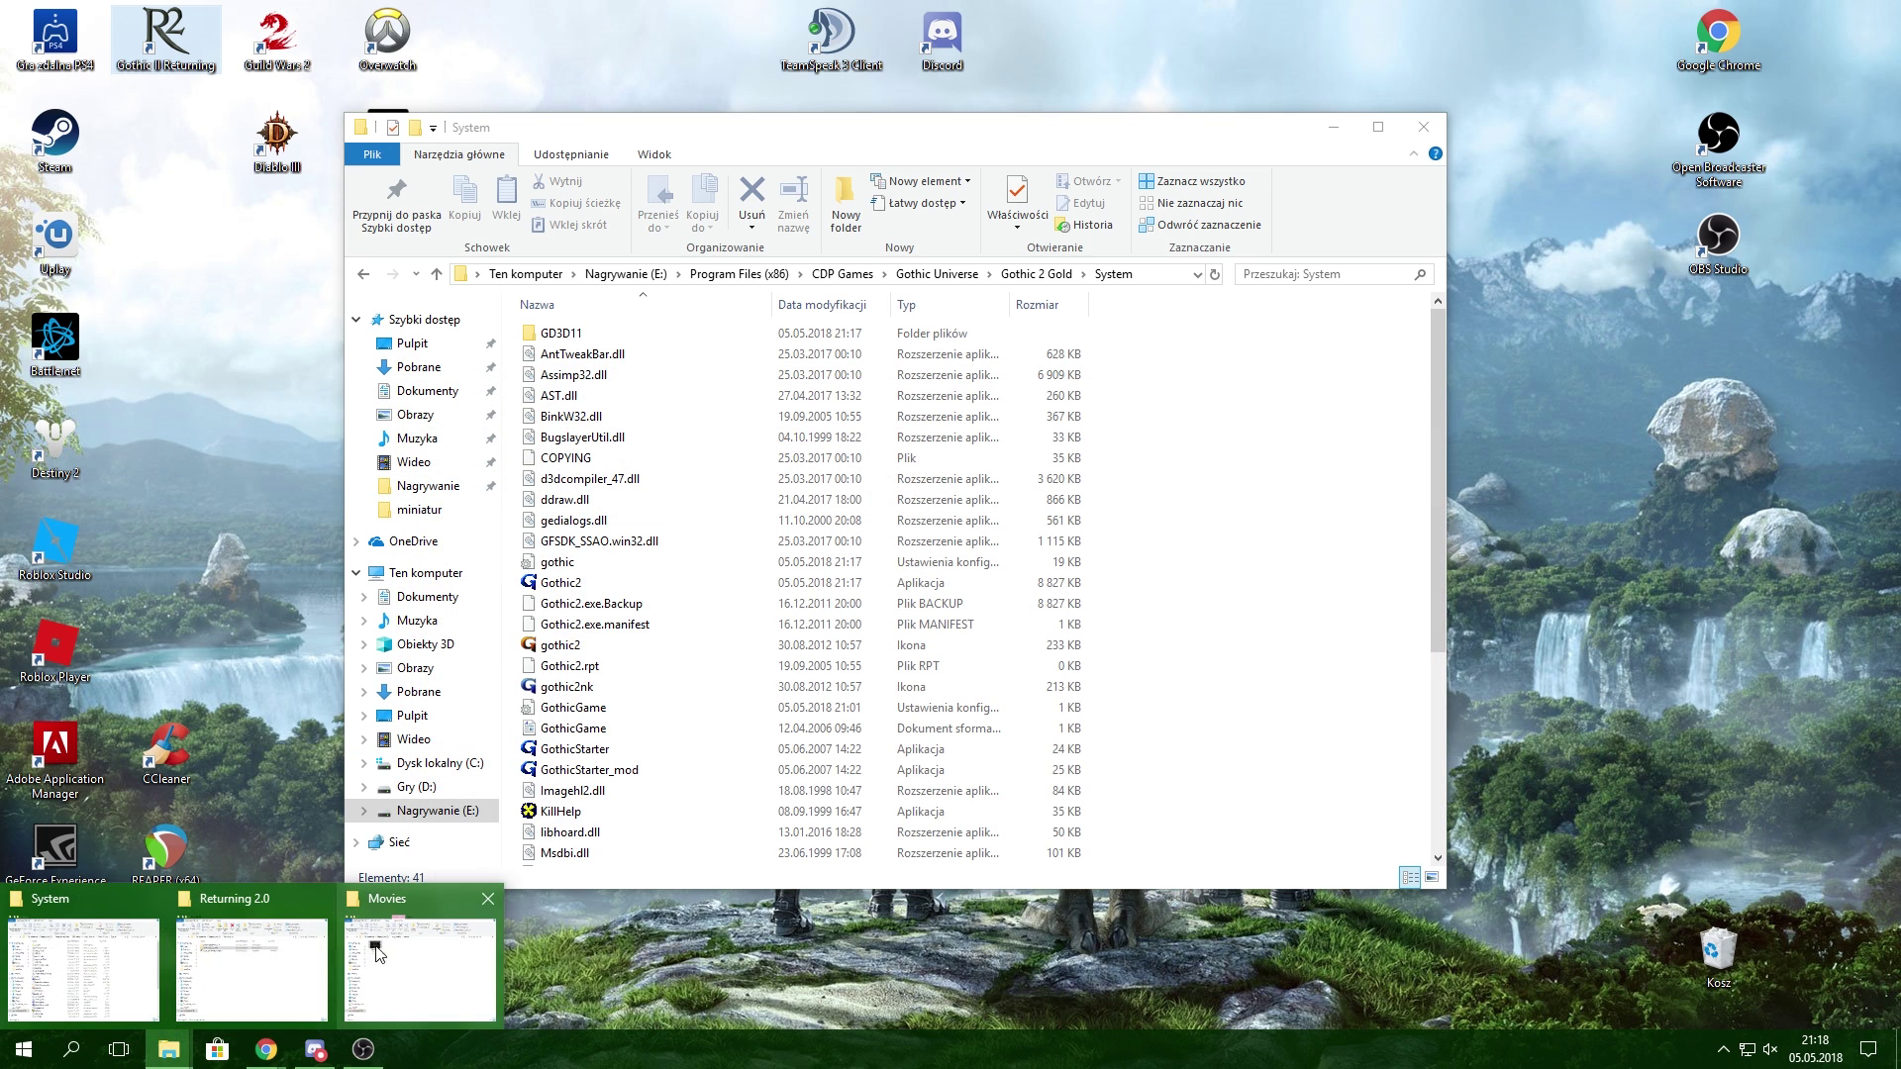
left_click(92, 951)
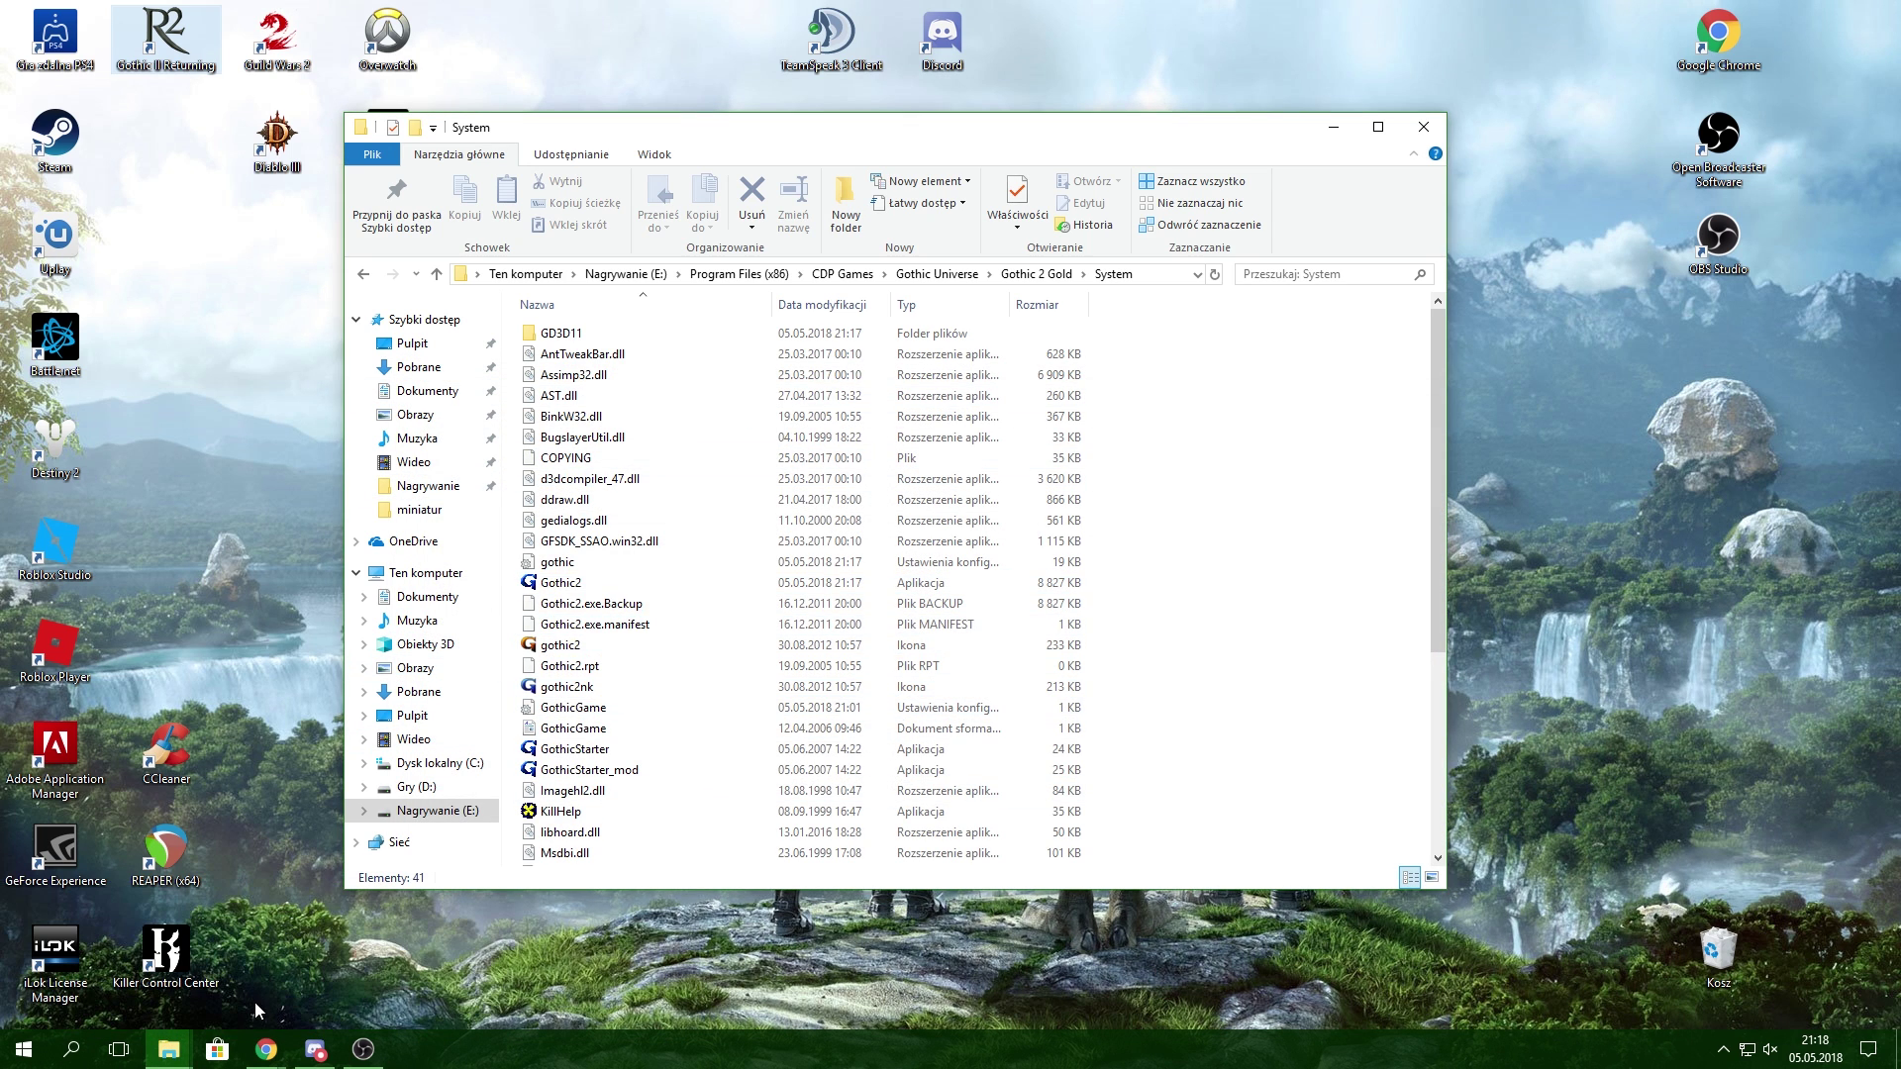
mouse_move(158, 1051)
left_click(263, 965)
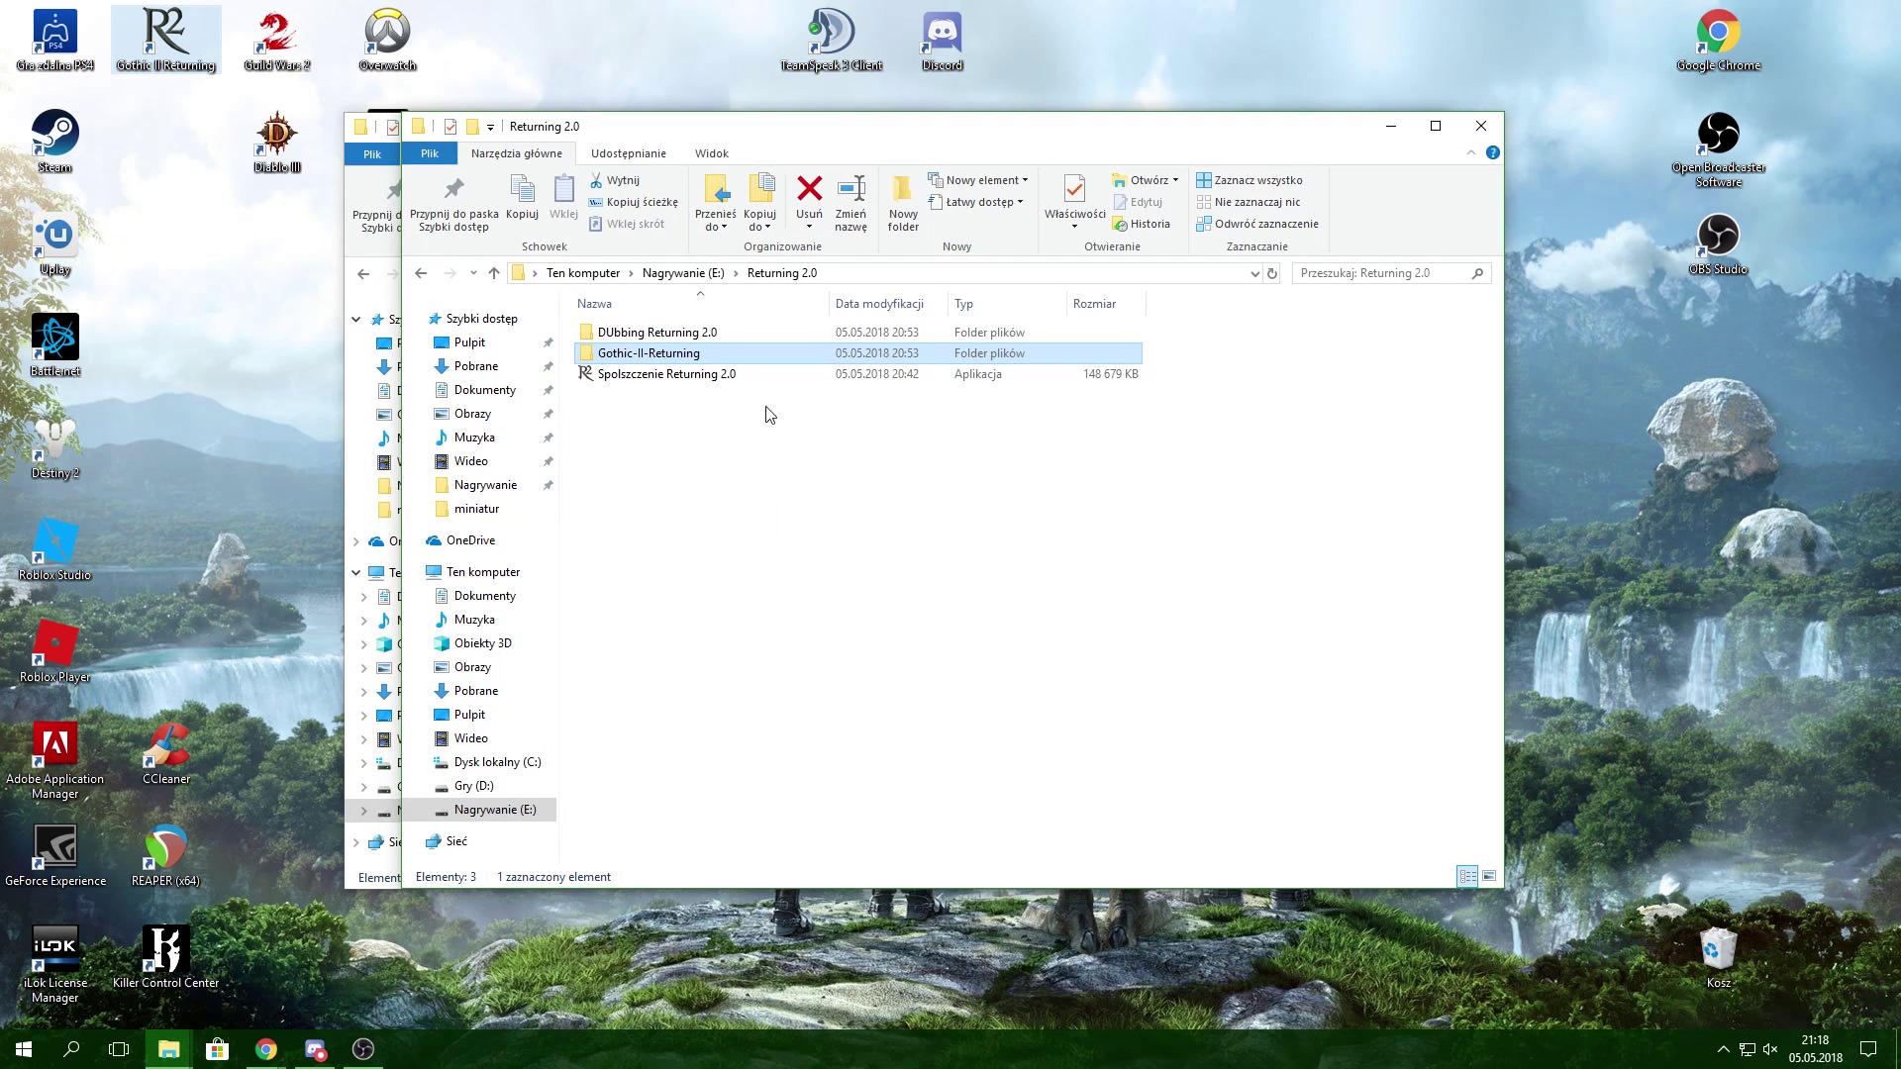
left_click(651, 359)
double_click(683, 374)
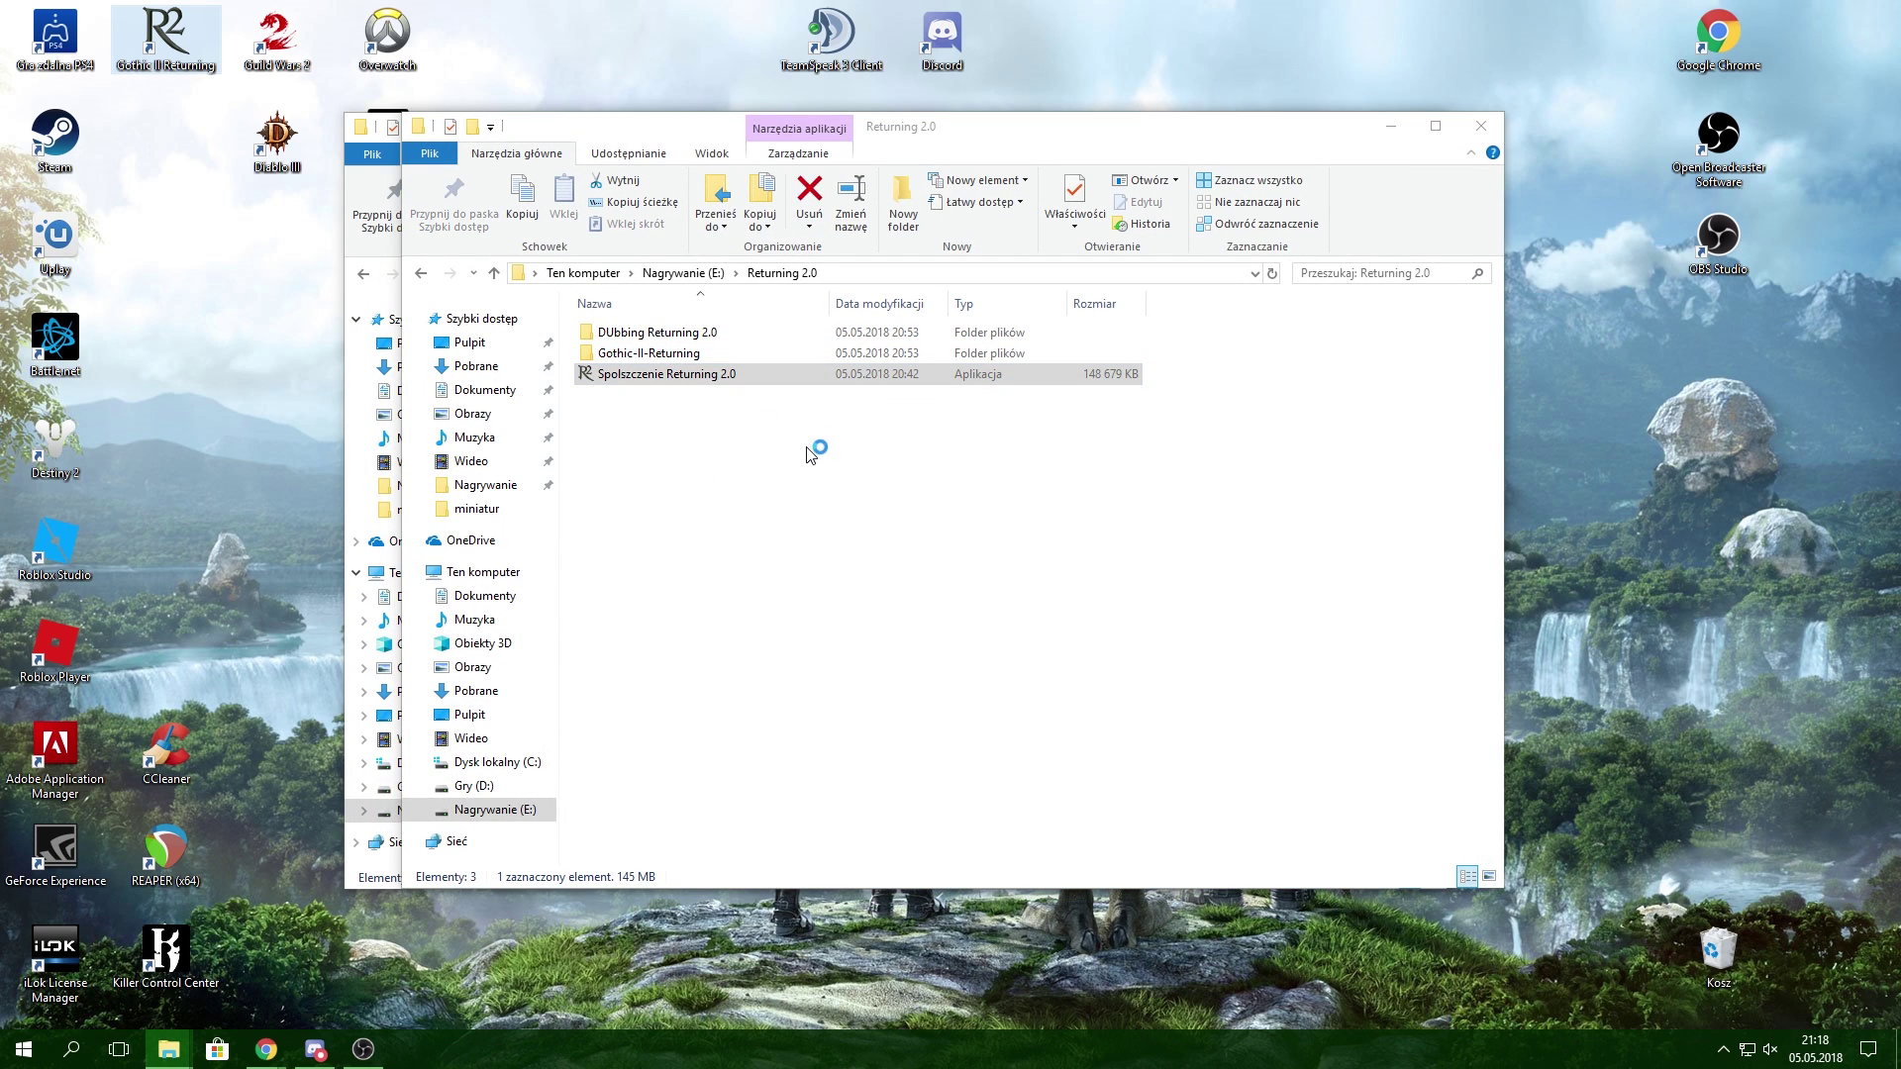
Step: Place the Gothic II Returning desktop shortcut beside Discord and allow the translation installer to run despite the SmartScreen block
left_click_drag(179, 22, 1109, 42)
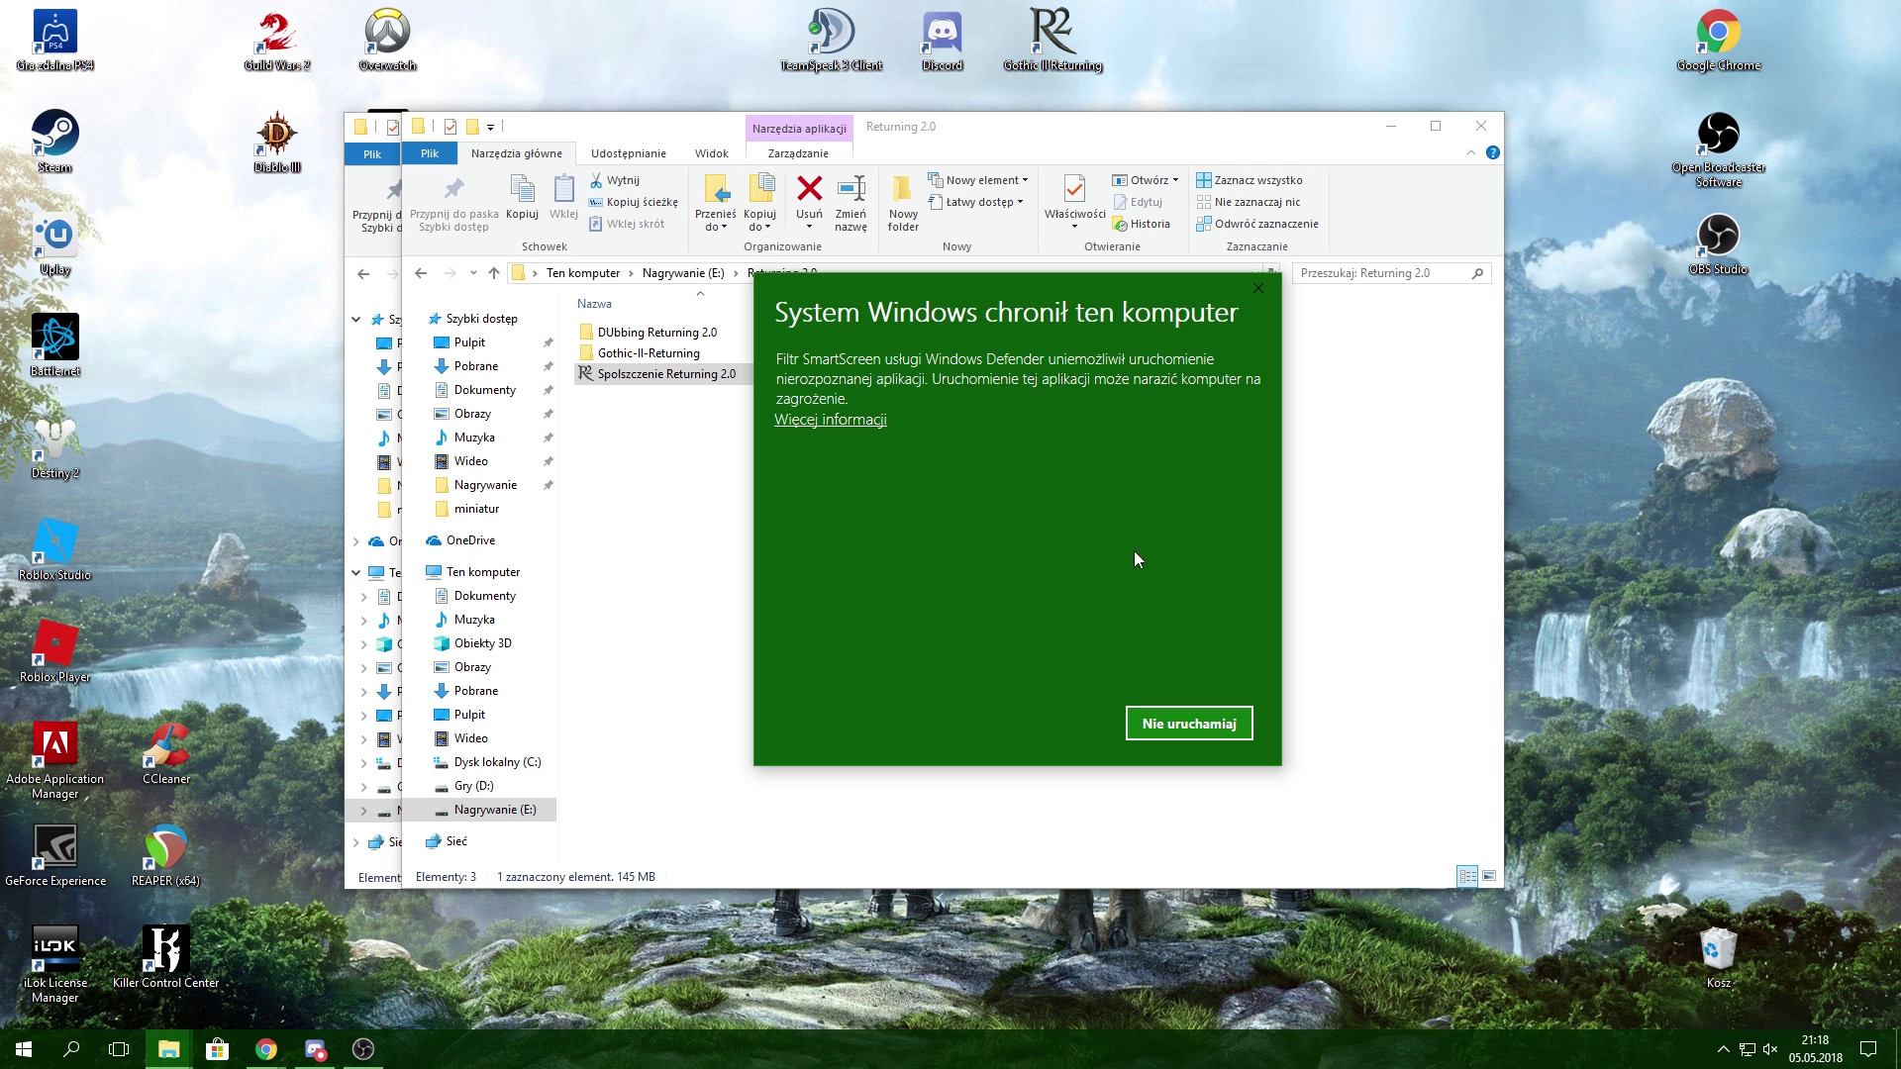
left_click(818, 423)
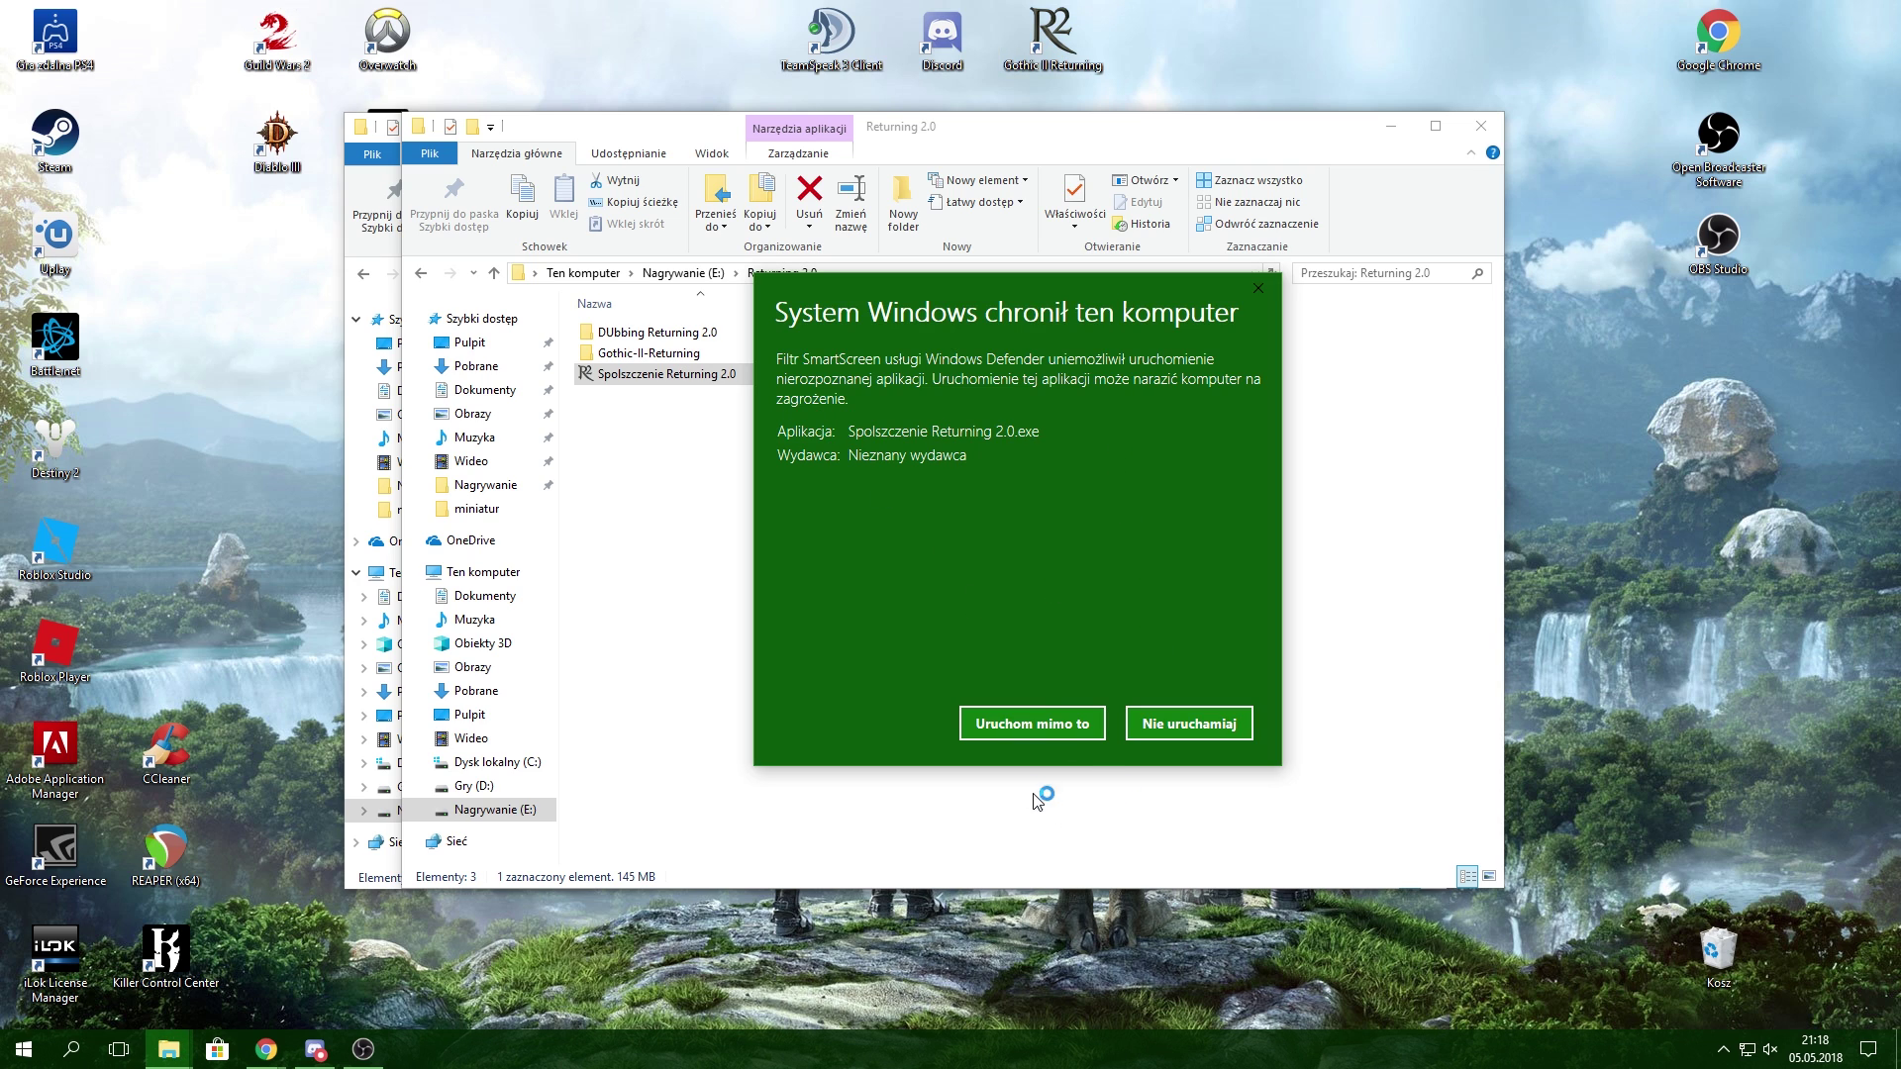
left_click(1020, 724)
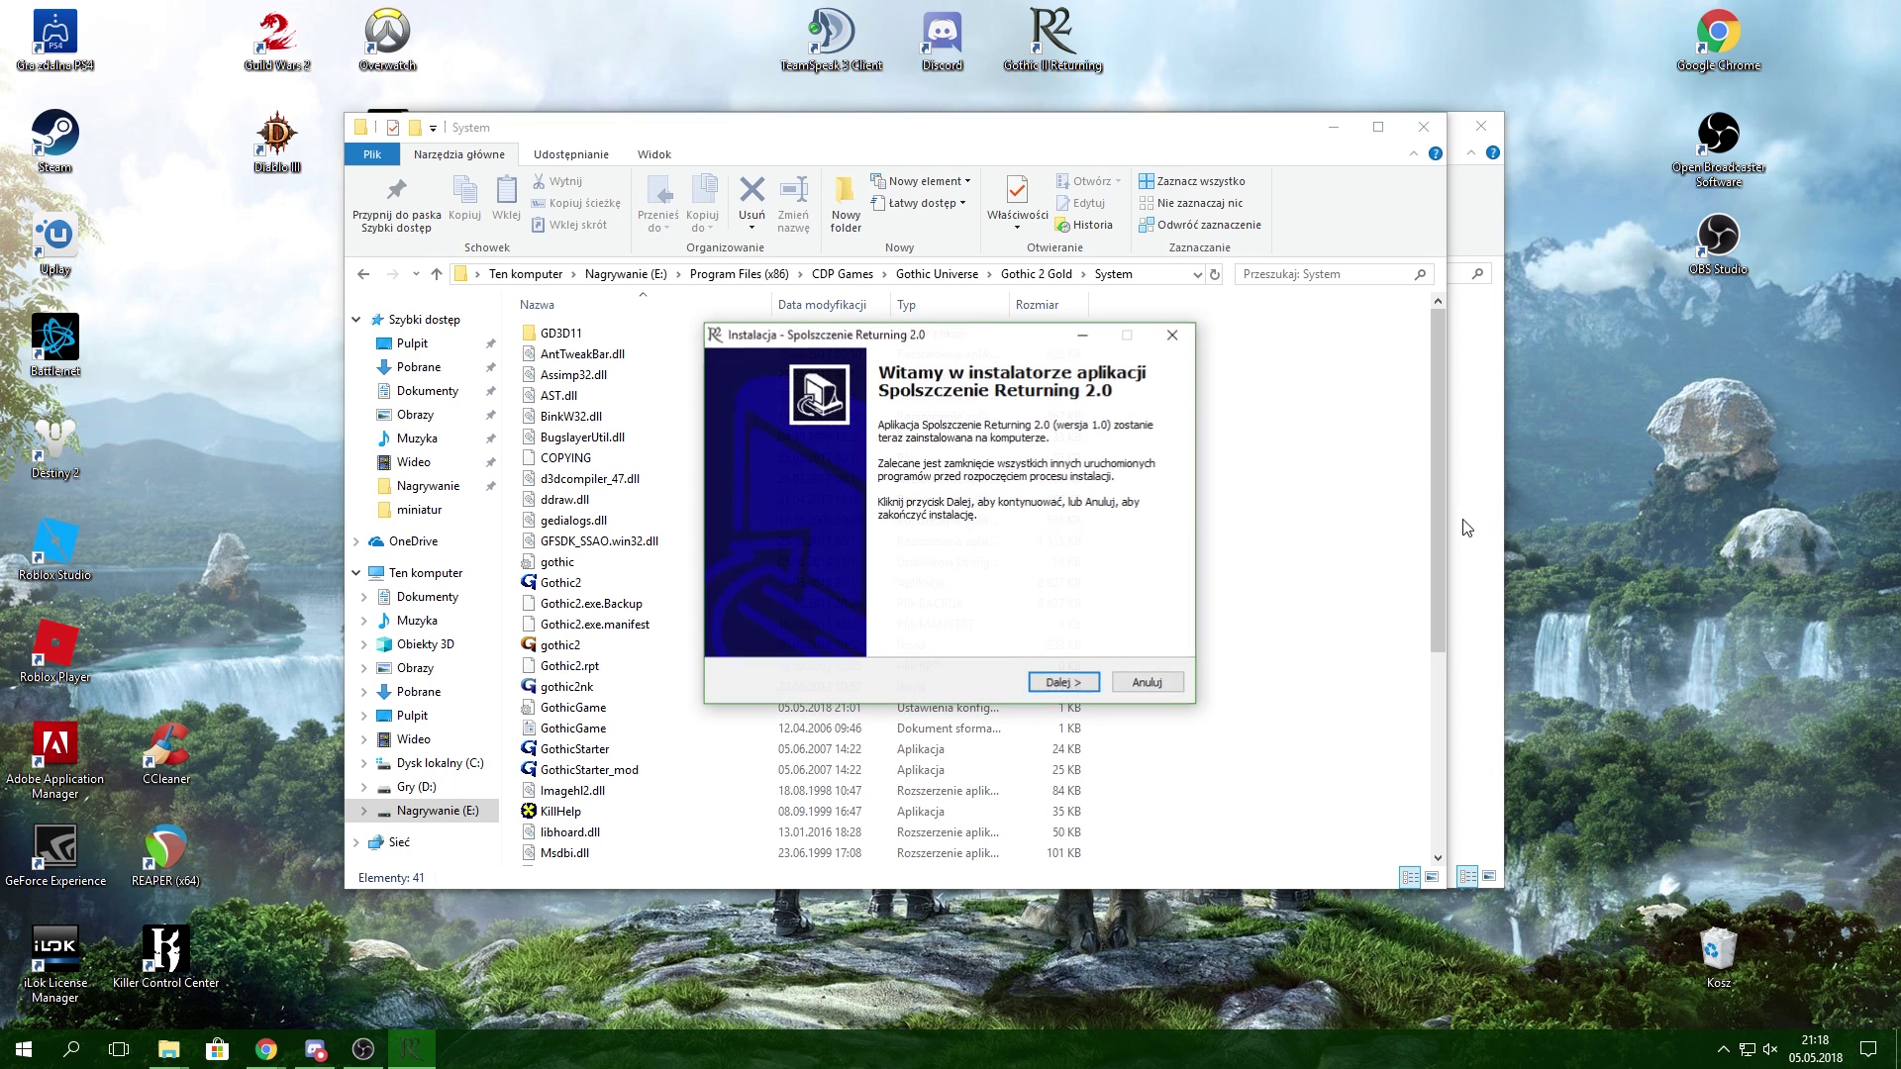
Step: Proceed to the translation's destination page and set the folder to E:\Program Files (x86)\CDP Games\Gothic Universe\Gothic 2 Gold
left_click(1063, 683)
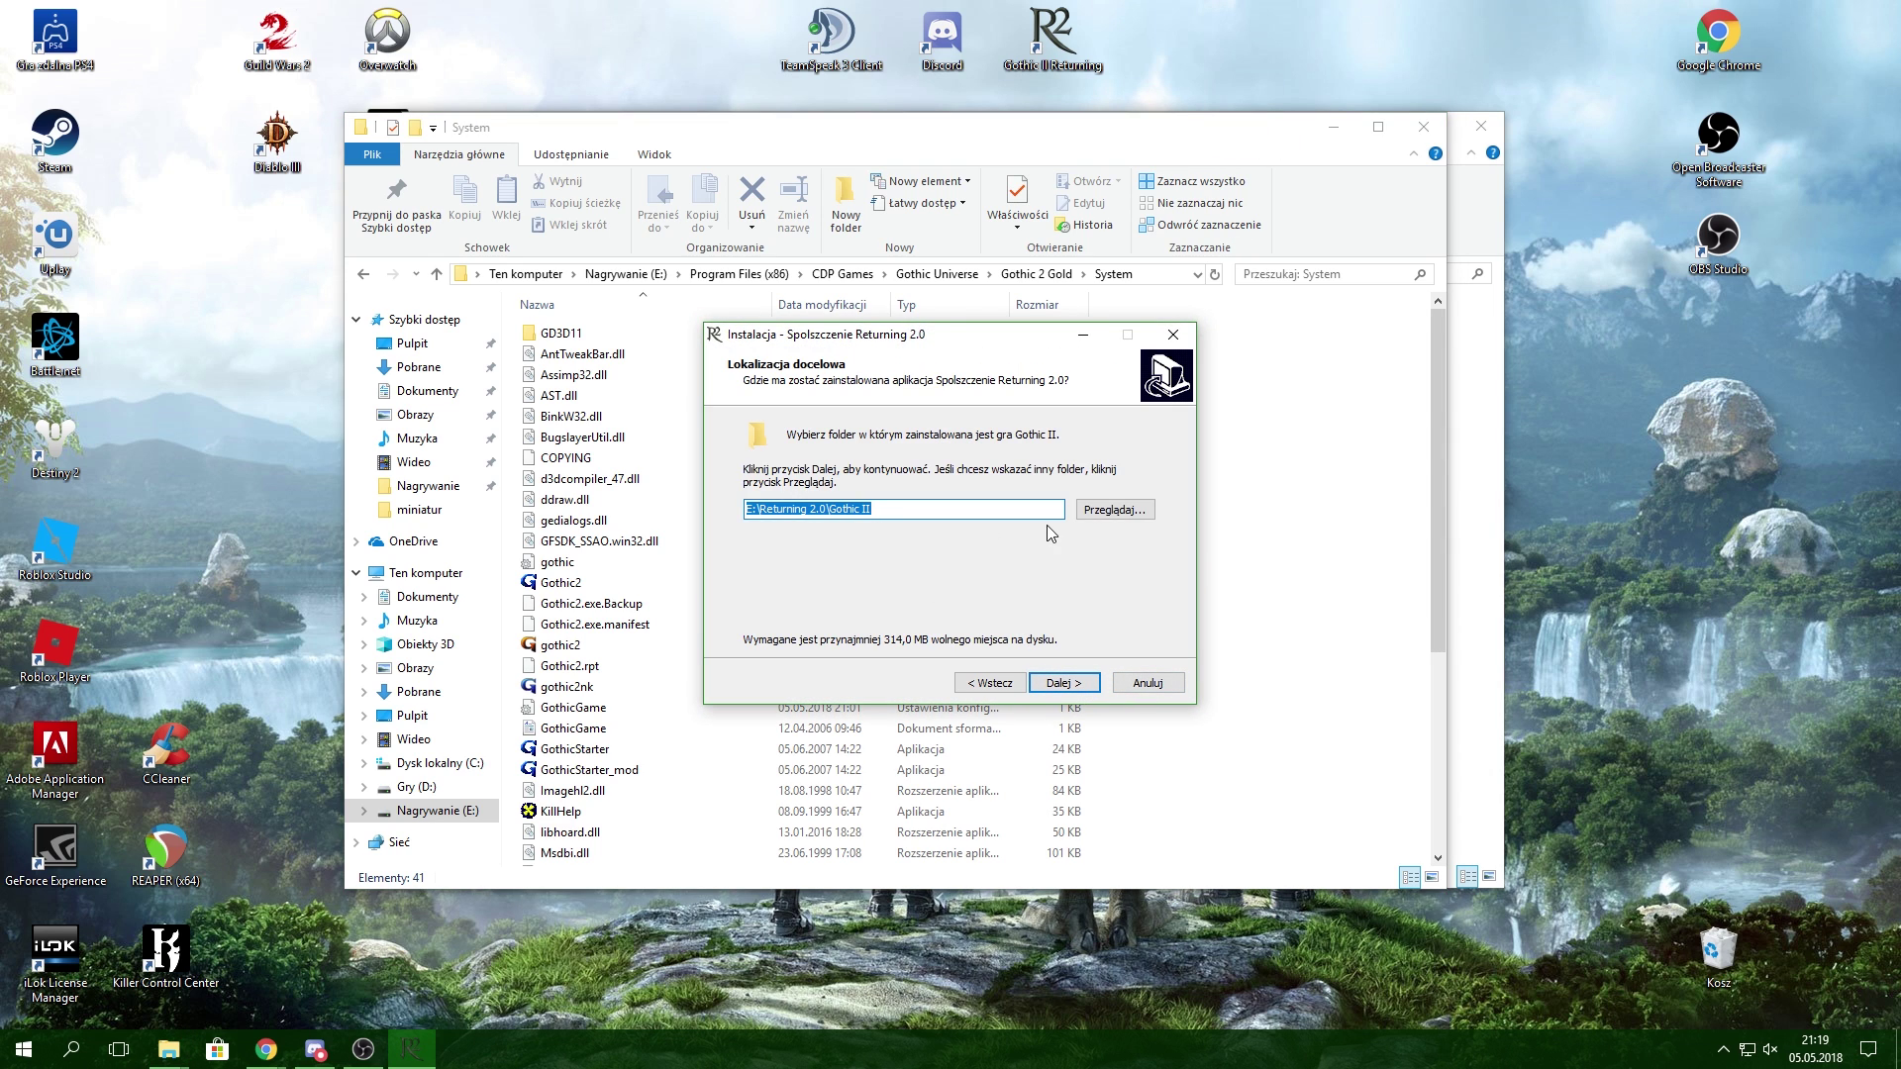
left_click(1110, 510)
scroll(948, 591, "down", 2)
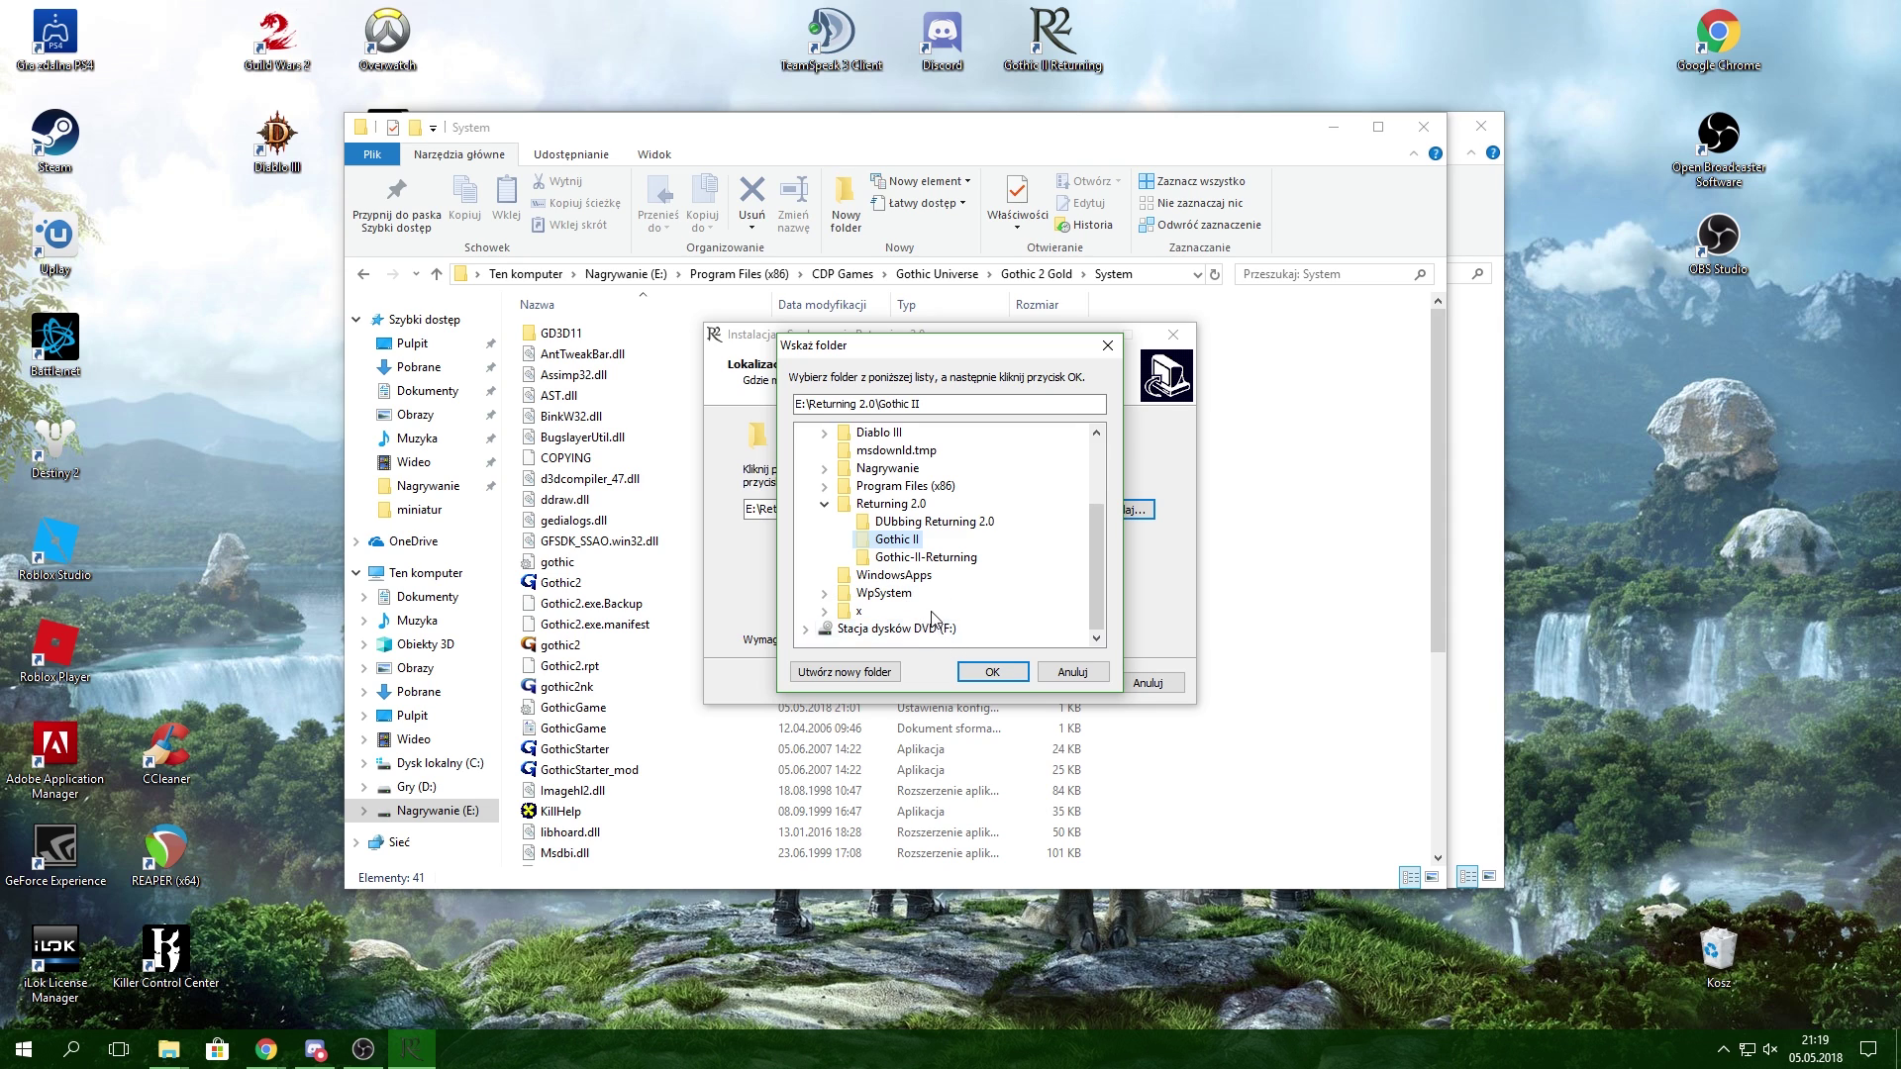
scroll(940, 613, "up", 2)
double_click(945, 598)
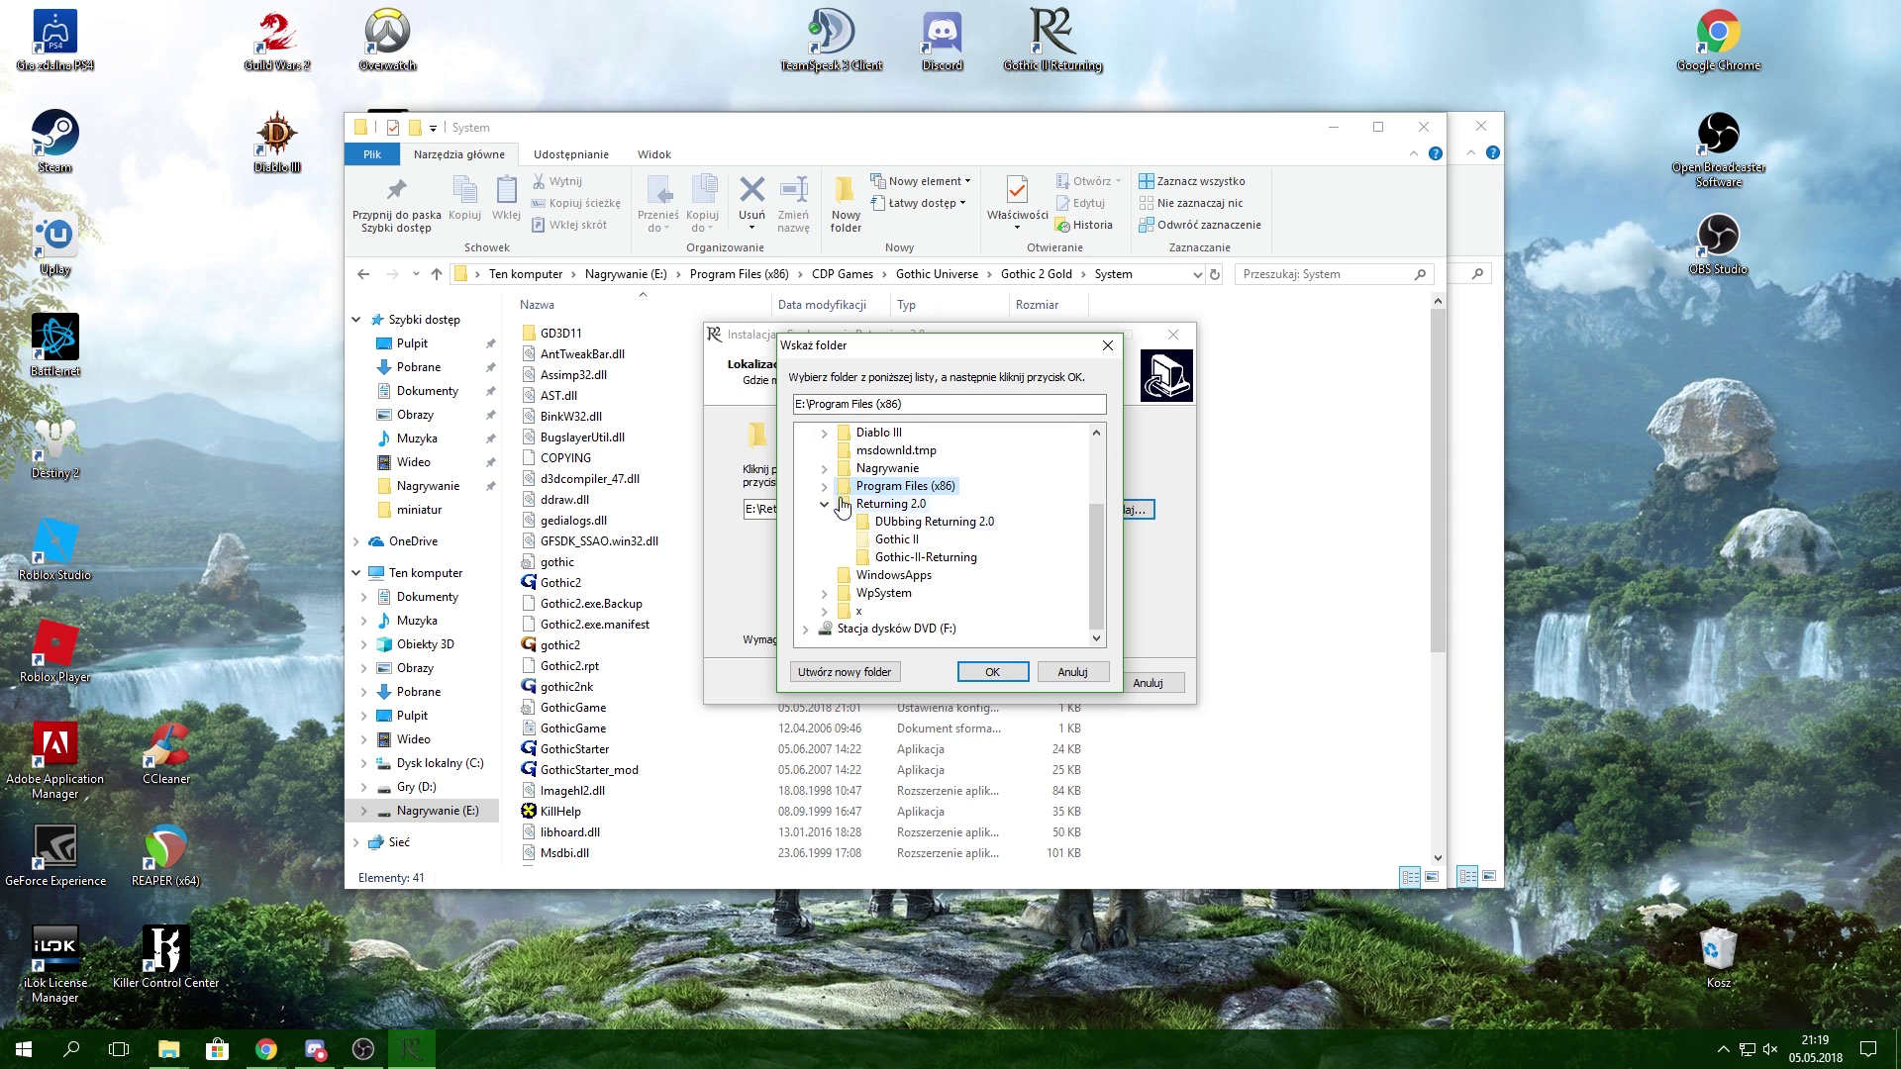
left_click(926, 519)
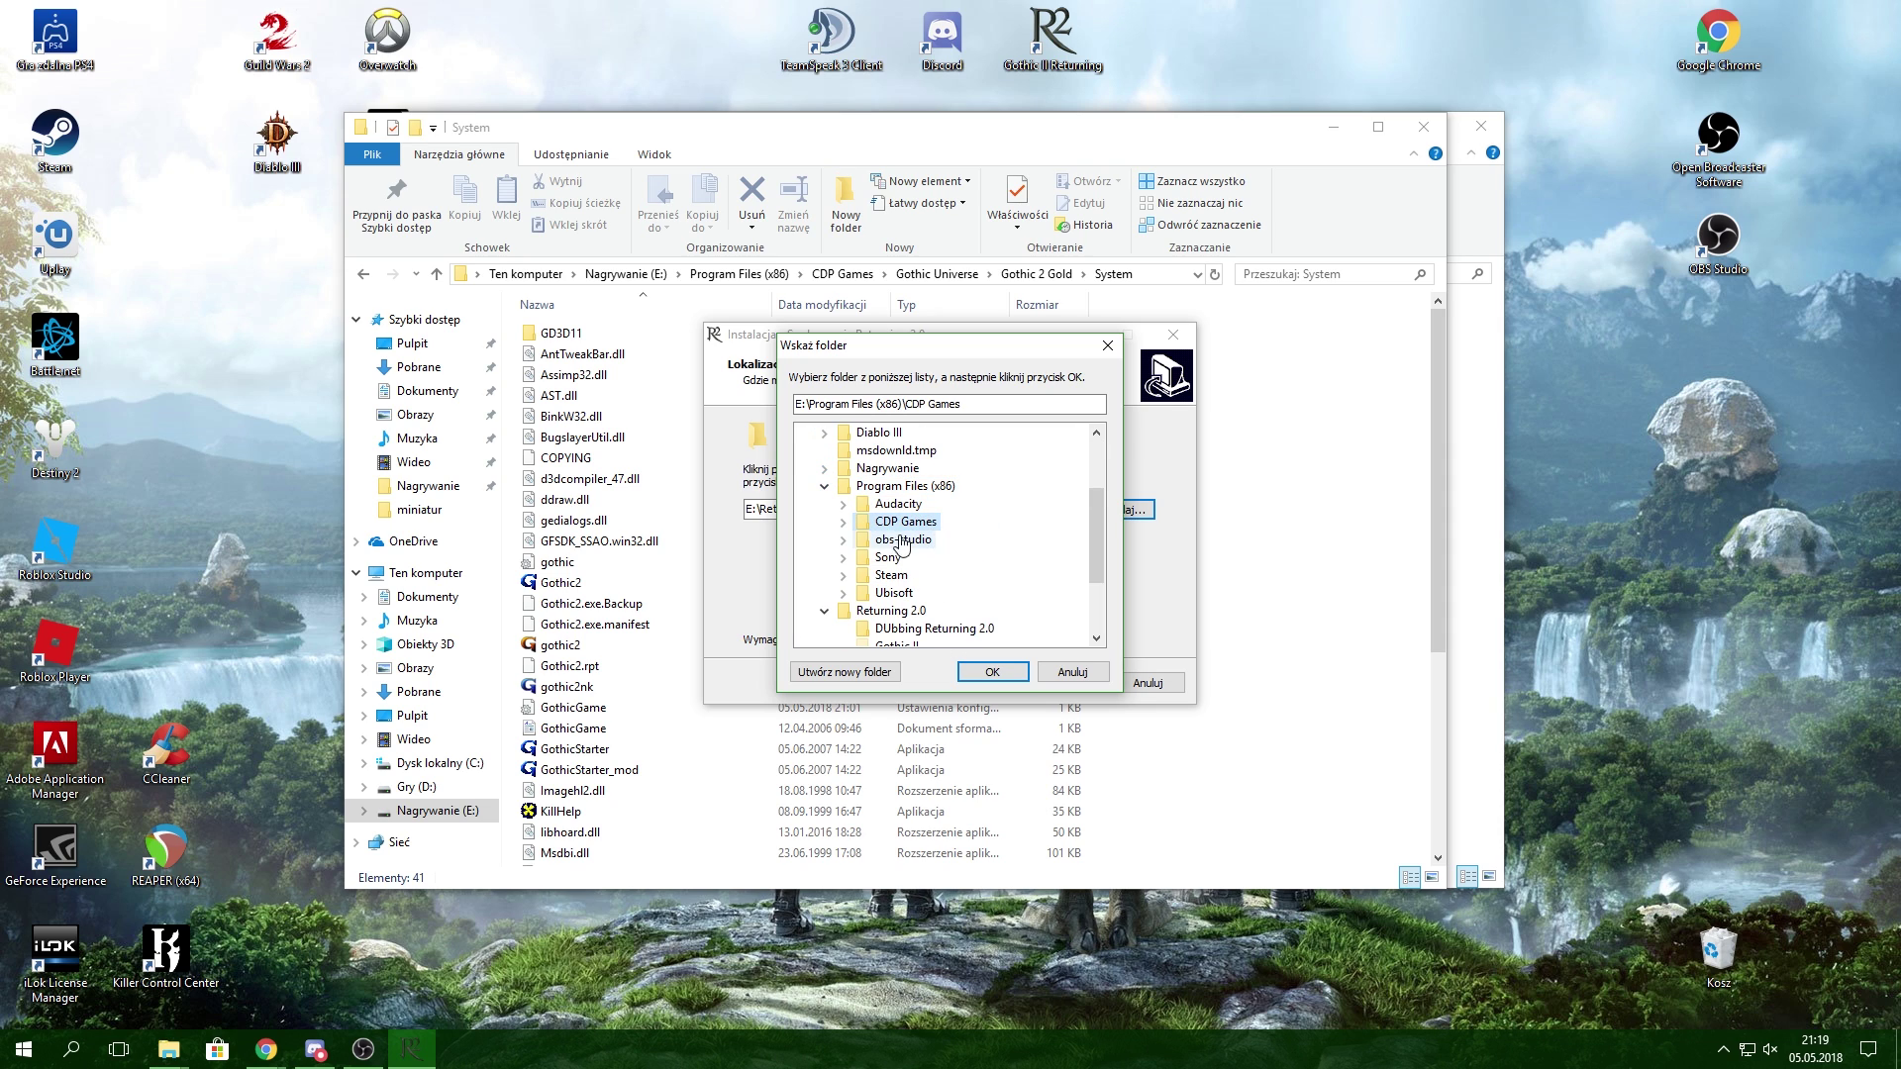
double_click(926, 520)
left_click(935, 539)
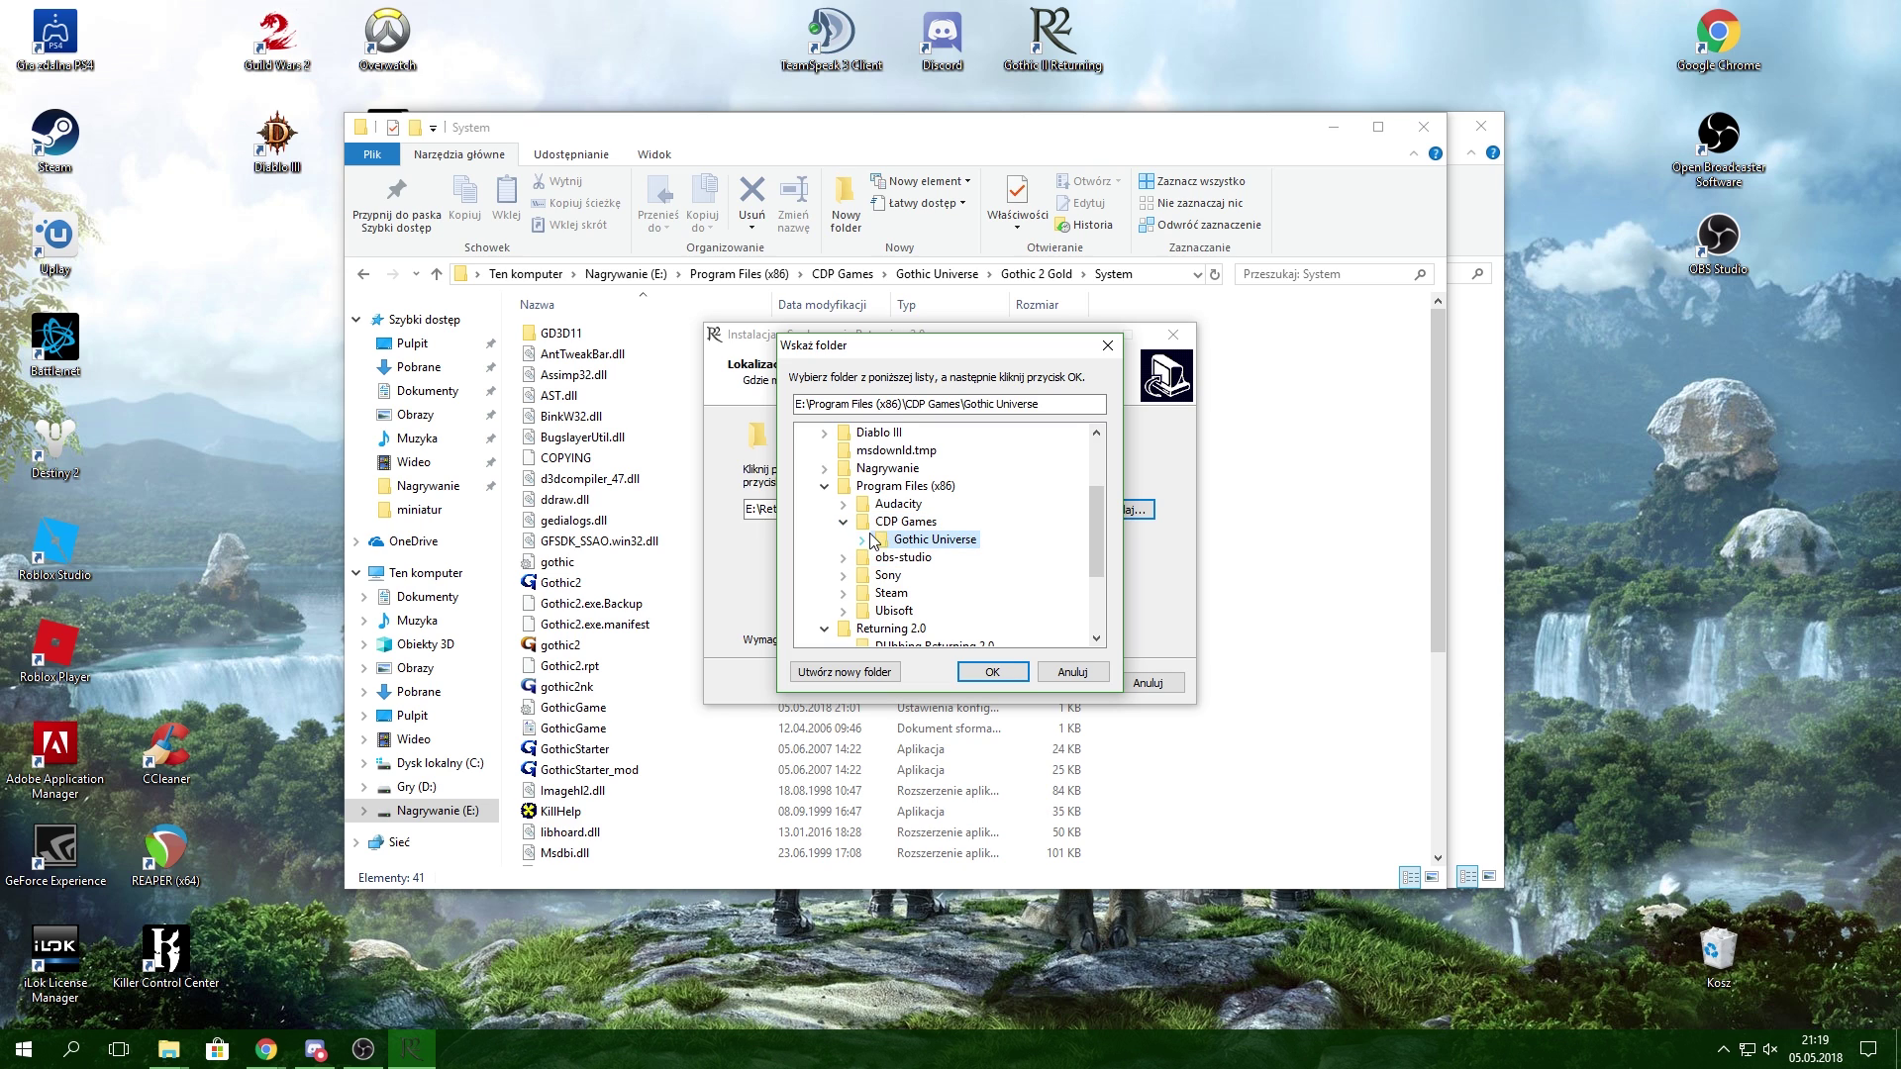
double_click(935, 540)
left_click(955, 559)
double_click(955, 559)
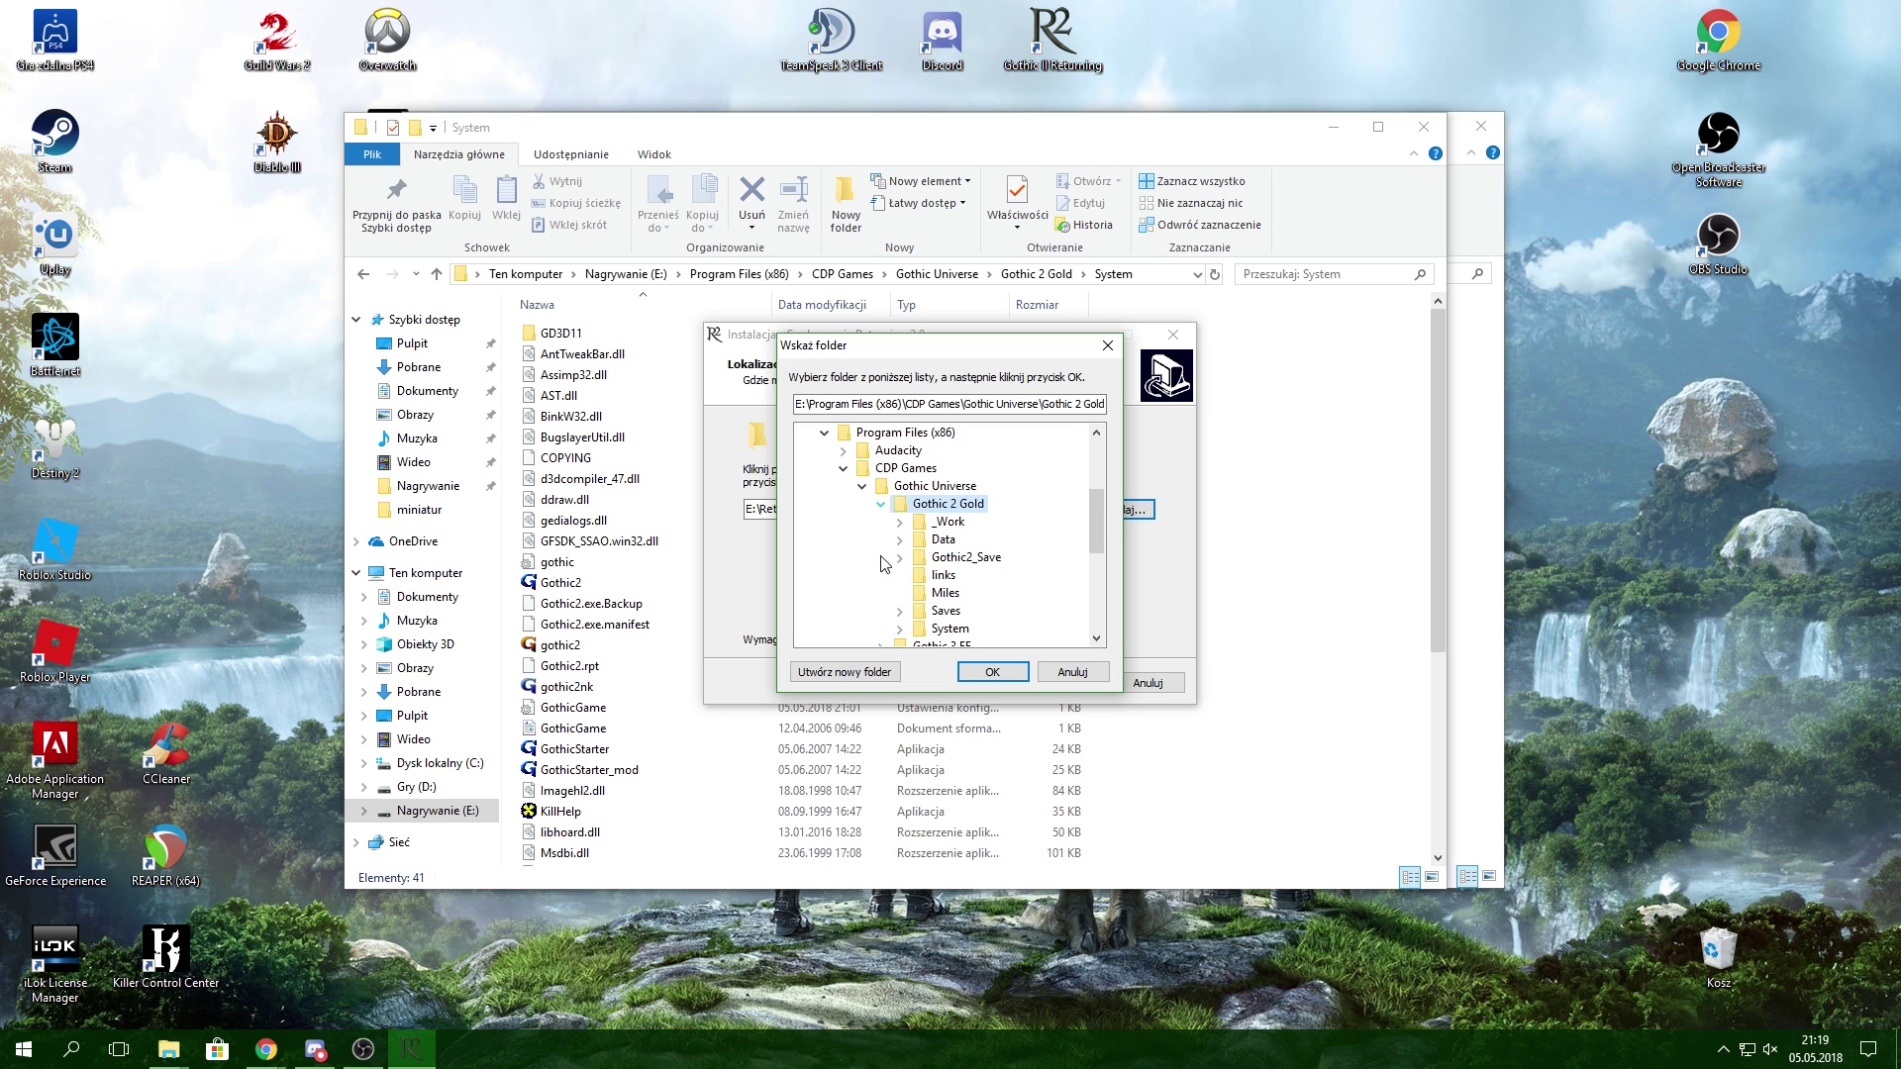
left_click(1008, 675)
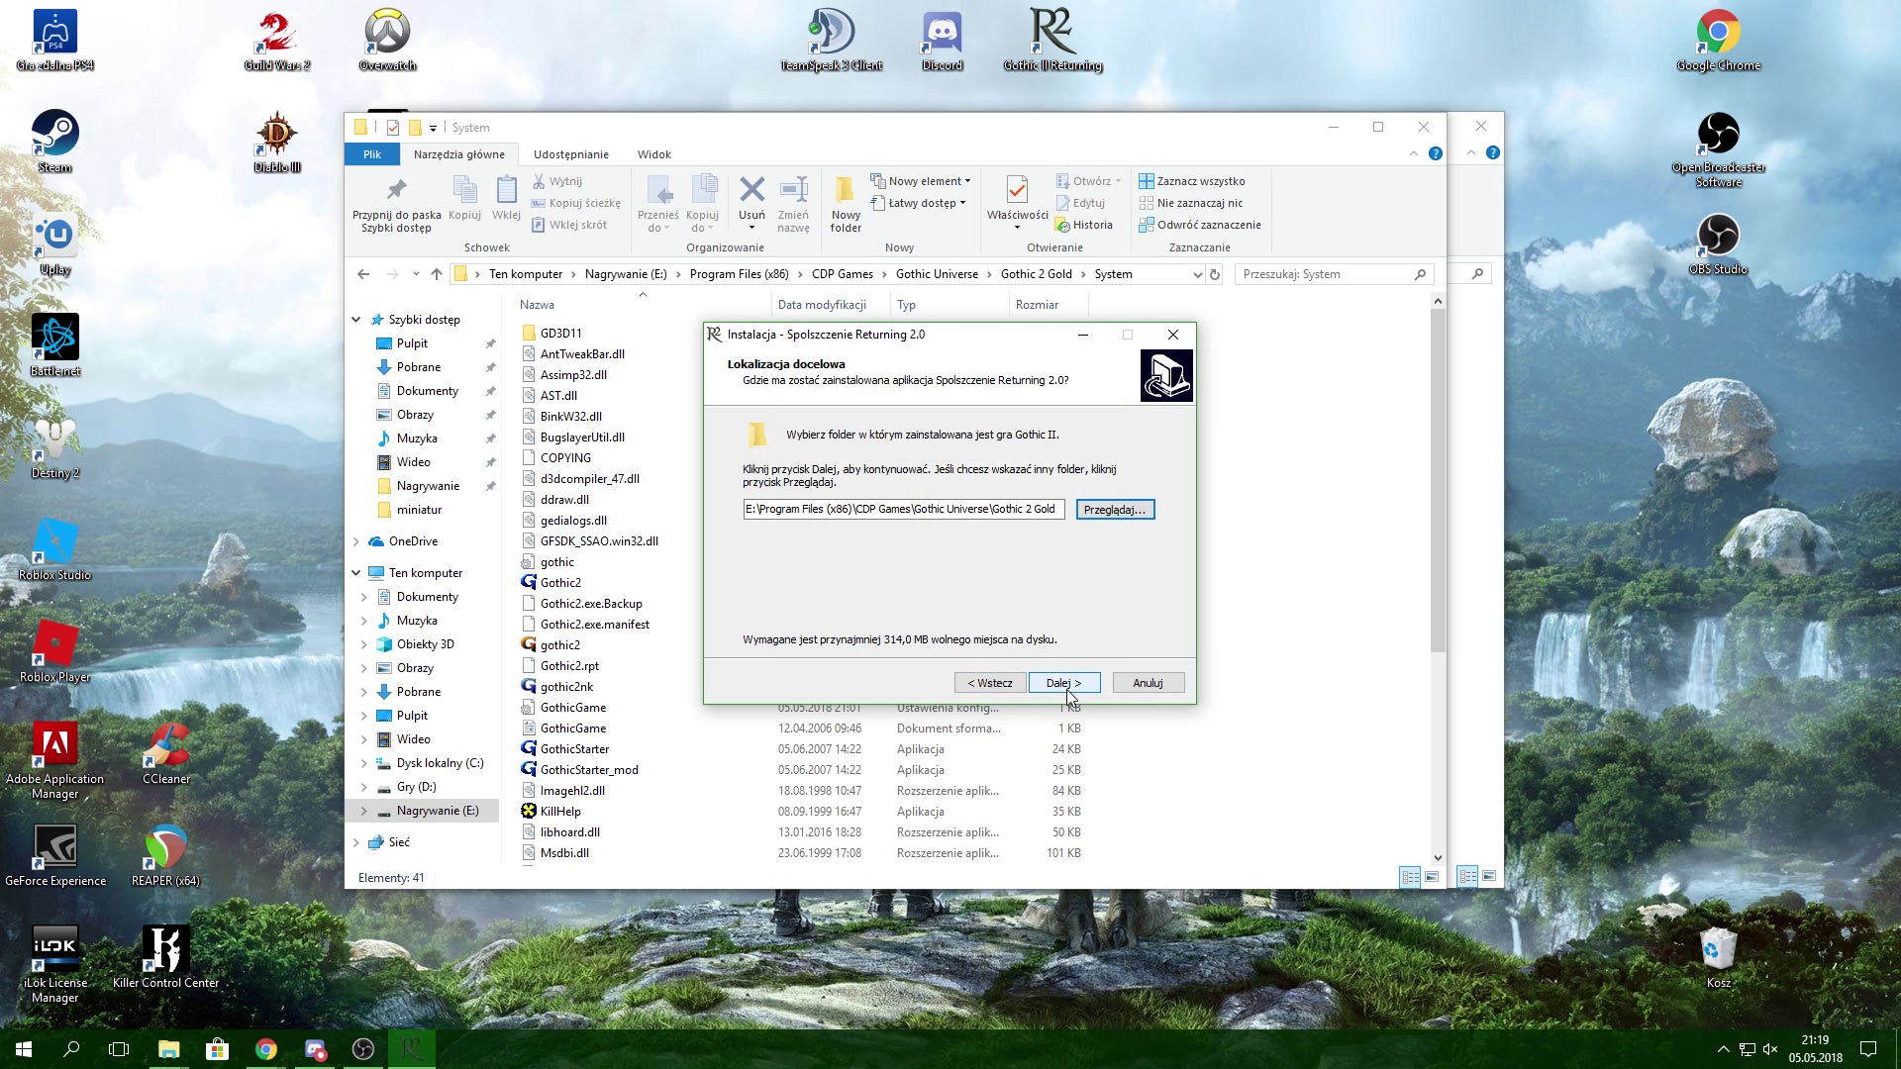
Step: Decline installing the translation into the existing Gothic 2 Gold folder and highlight the end of the destination path
left_click(1063, 687)
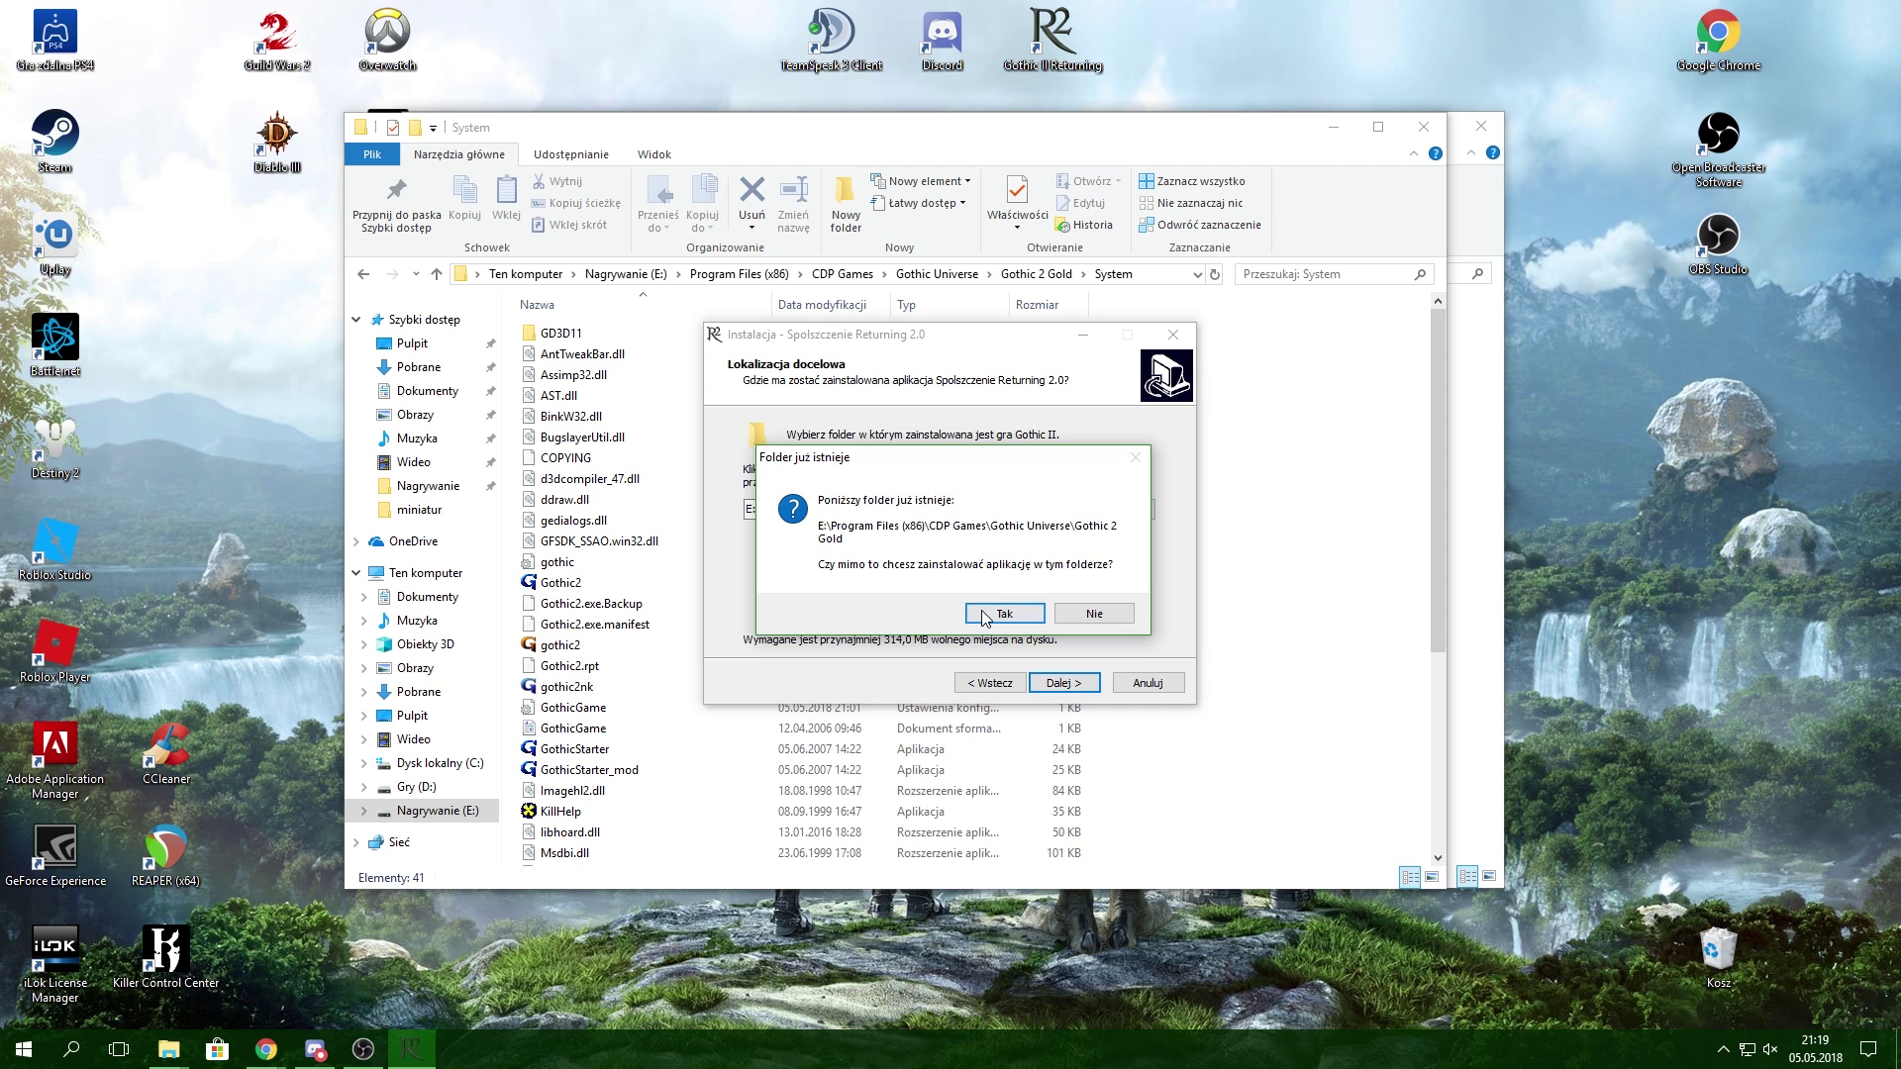
left_click(1095, 614)
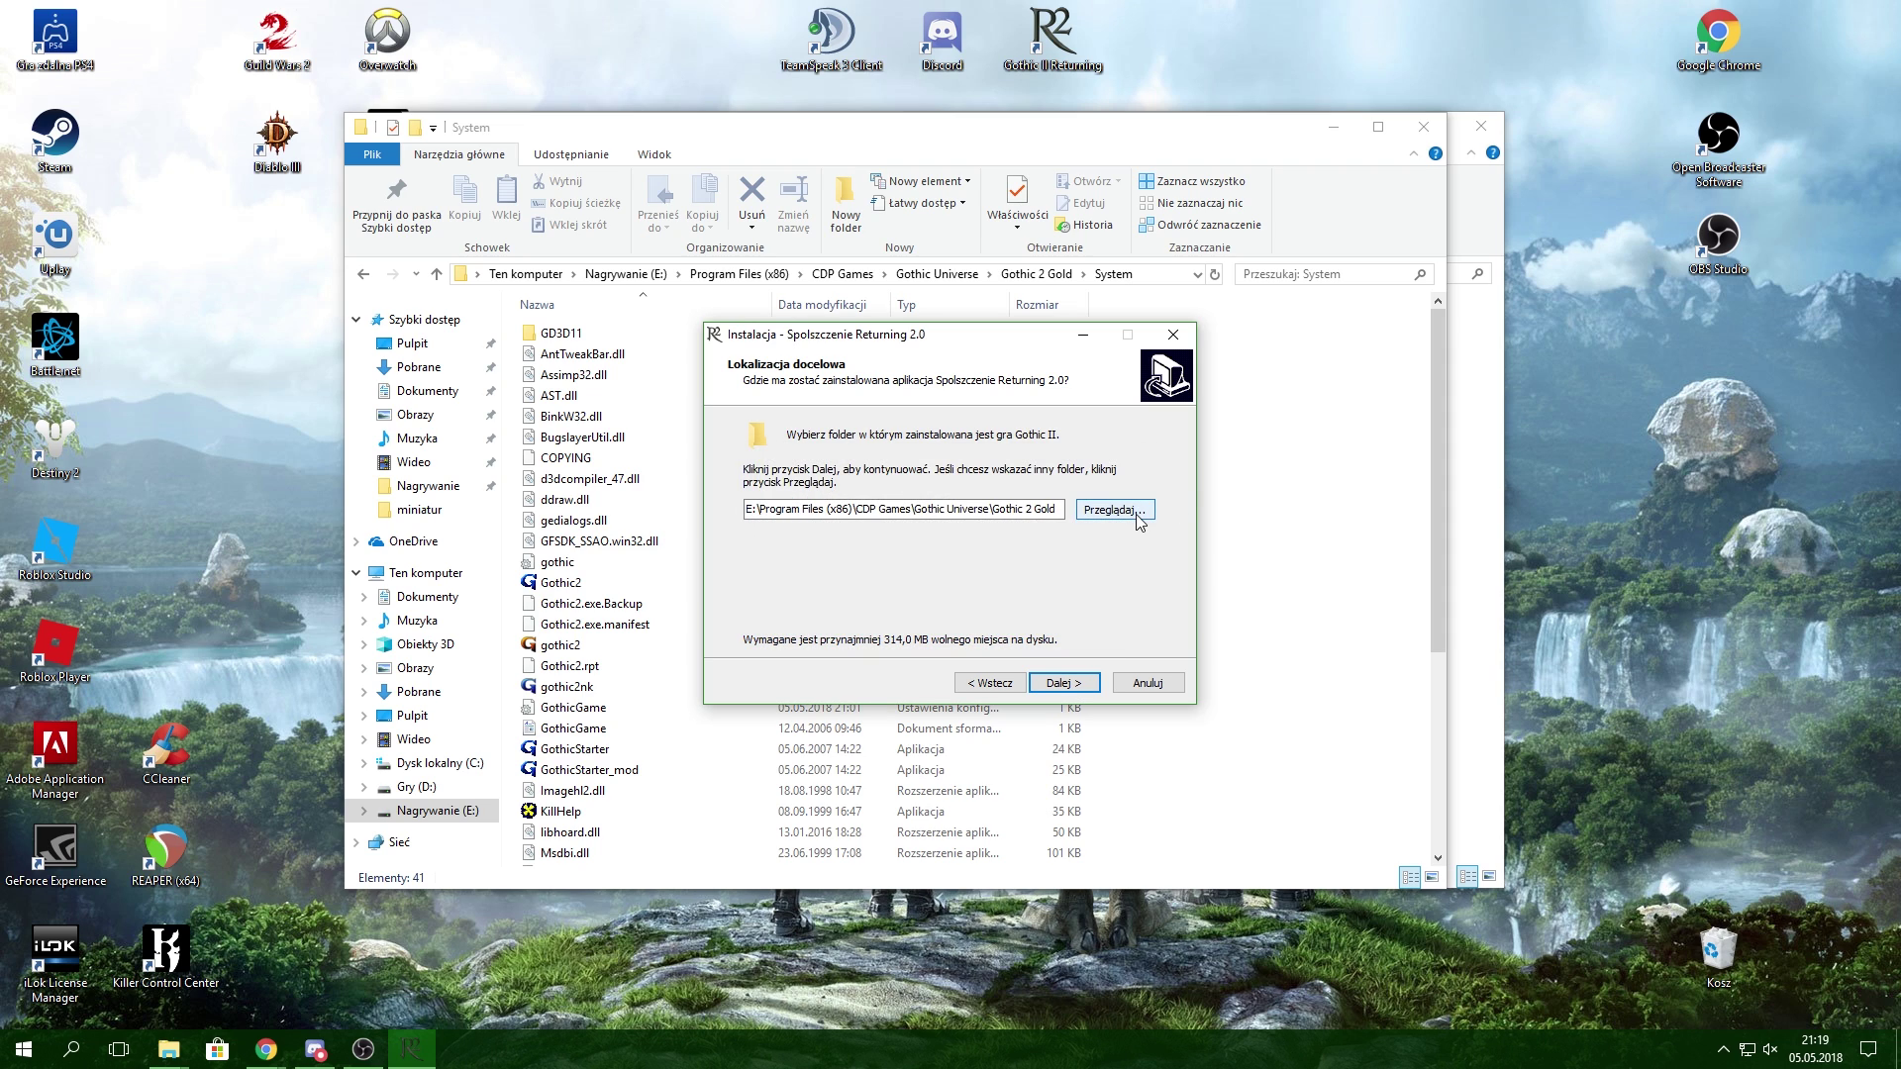
left_click_drag(1018, 508, 1149, 510)
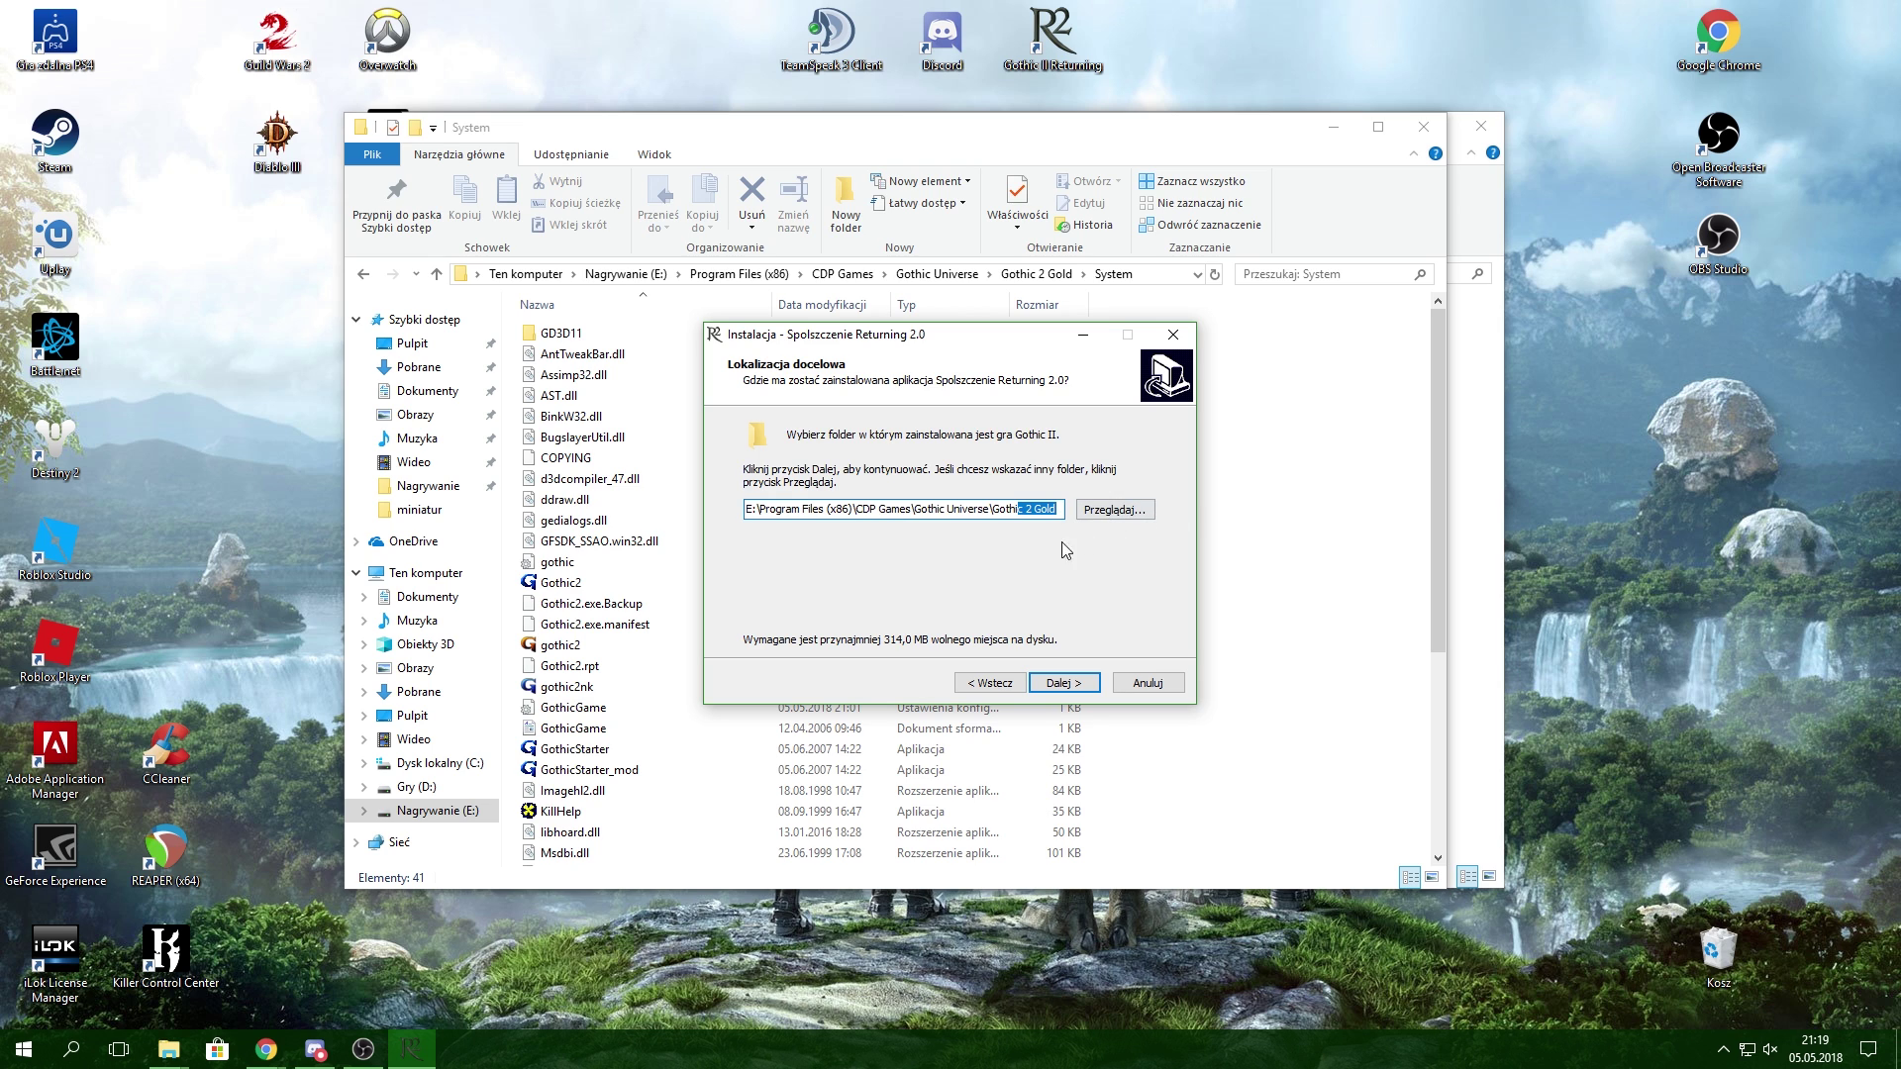
Step: Confirm Gothic 2 Gold as the translation's destination folder and agree to install into the existing folder
left_click(1113, 510)
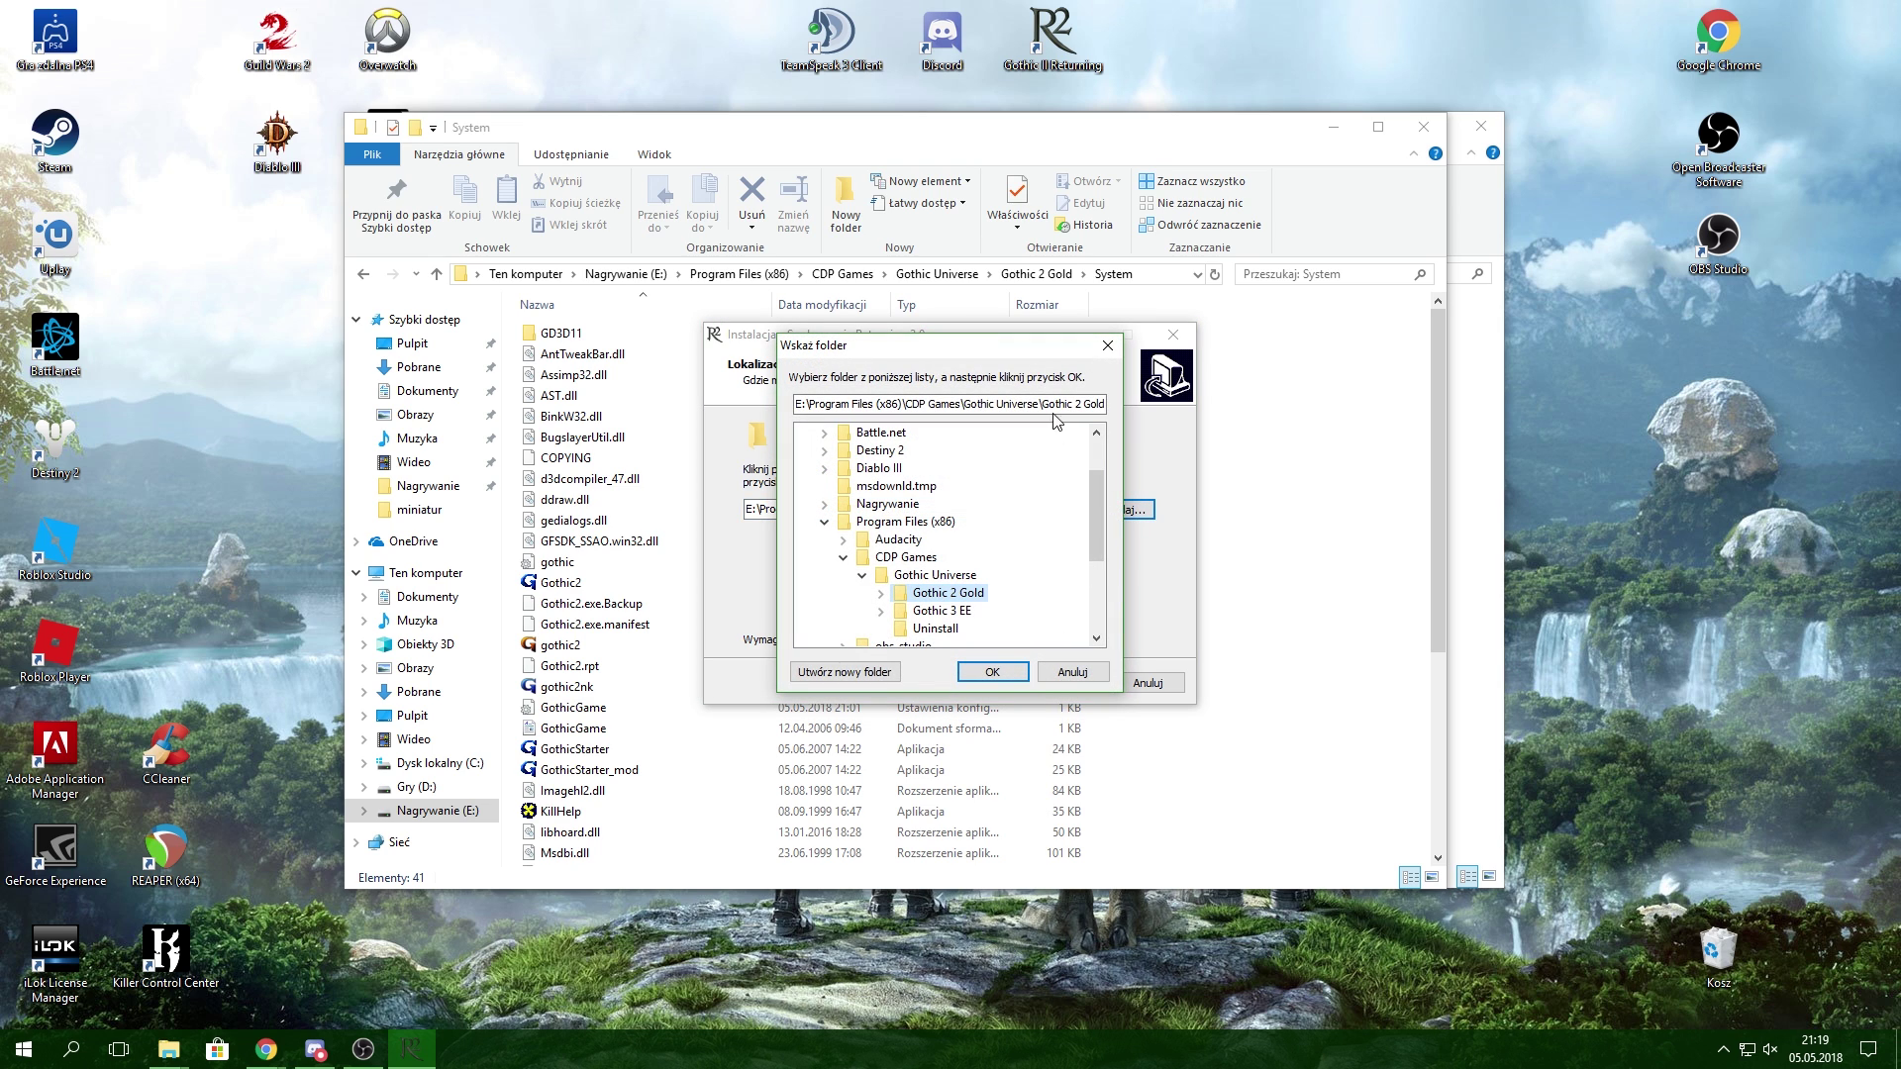
left_click(988, 673)
left_click(1063, 683)
left_click(1015, 623)
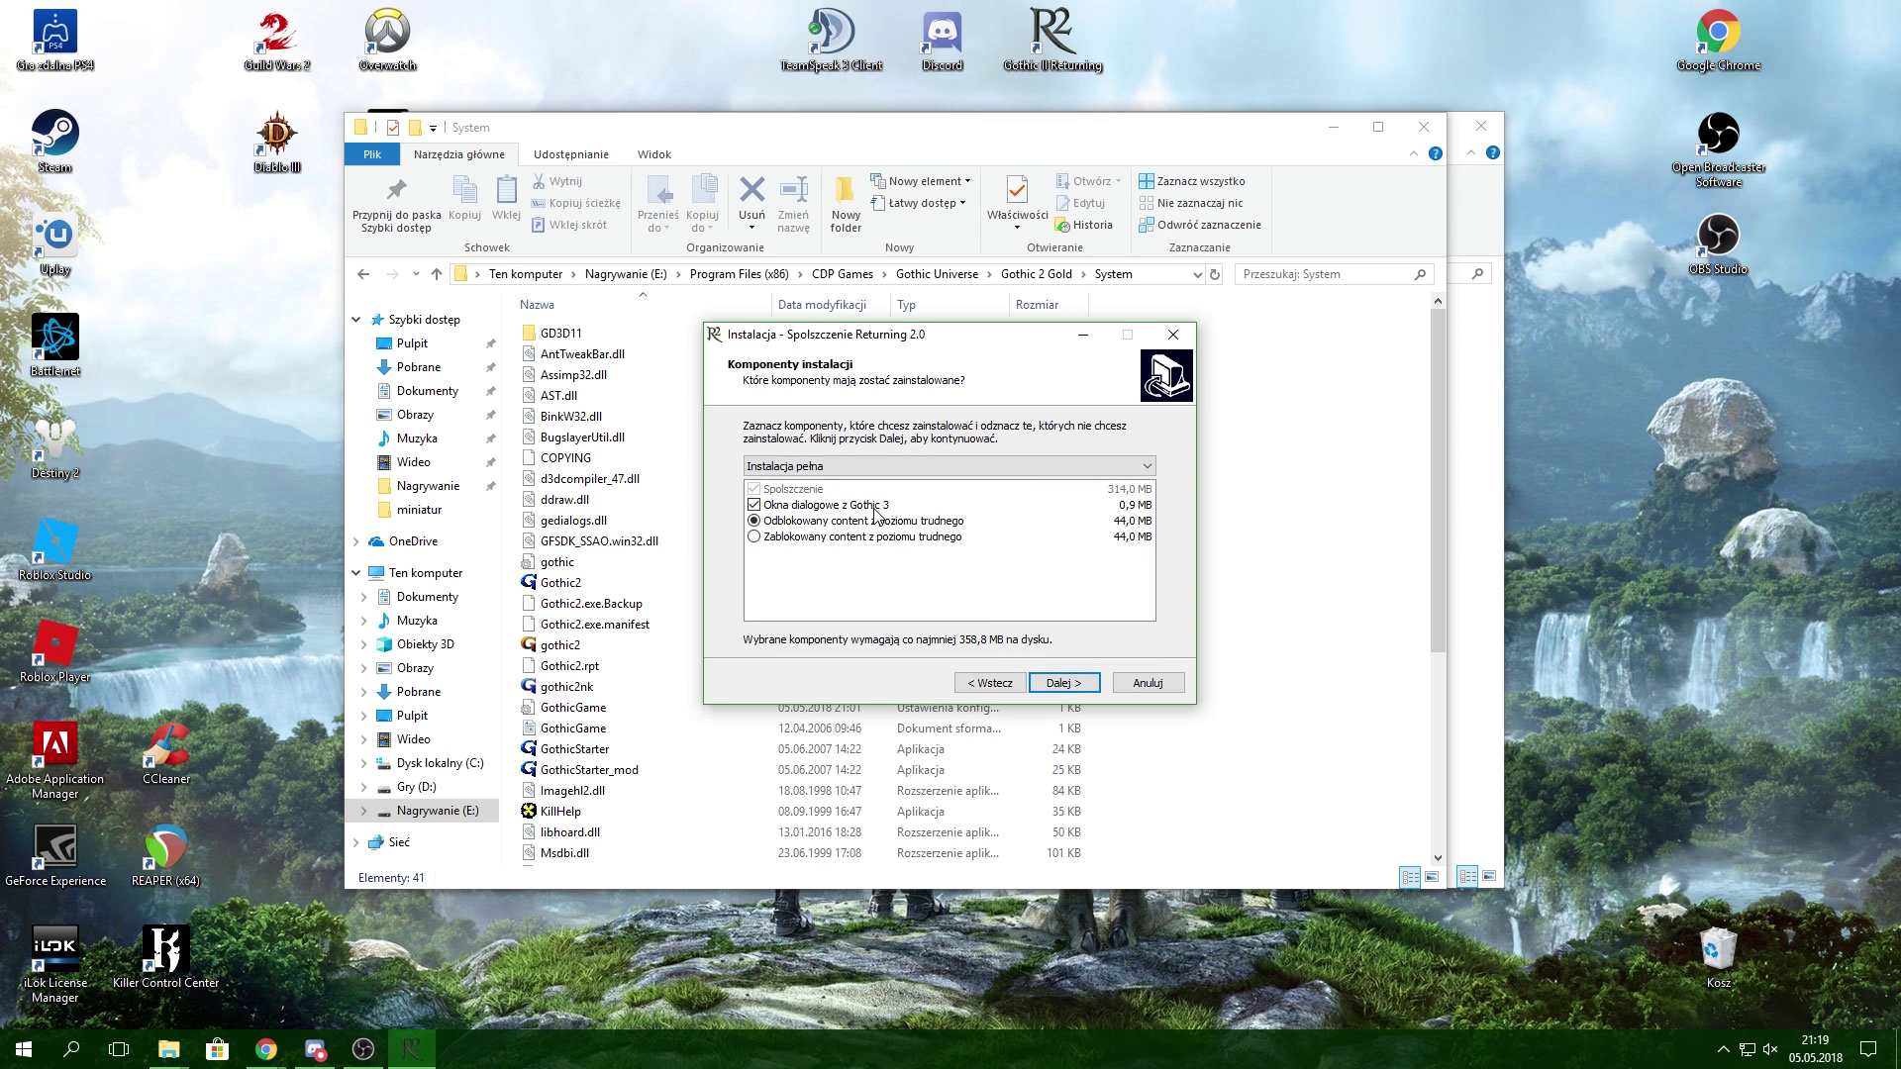
Step: Install the translation in full, with Okna dialogowe z Gothic 3 and Odblokowany content z poziomu trudnego, and finish the installer
left_click(785, 505)
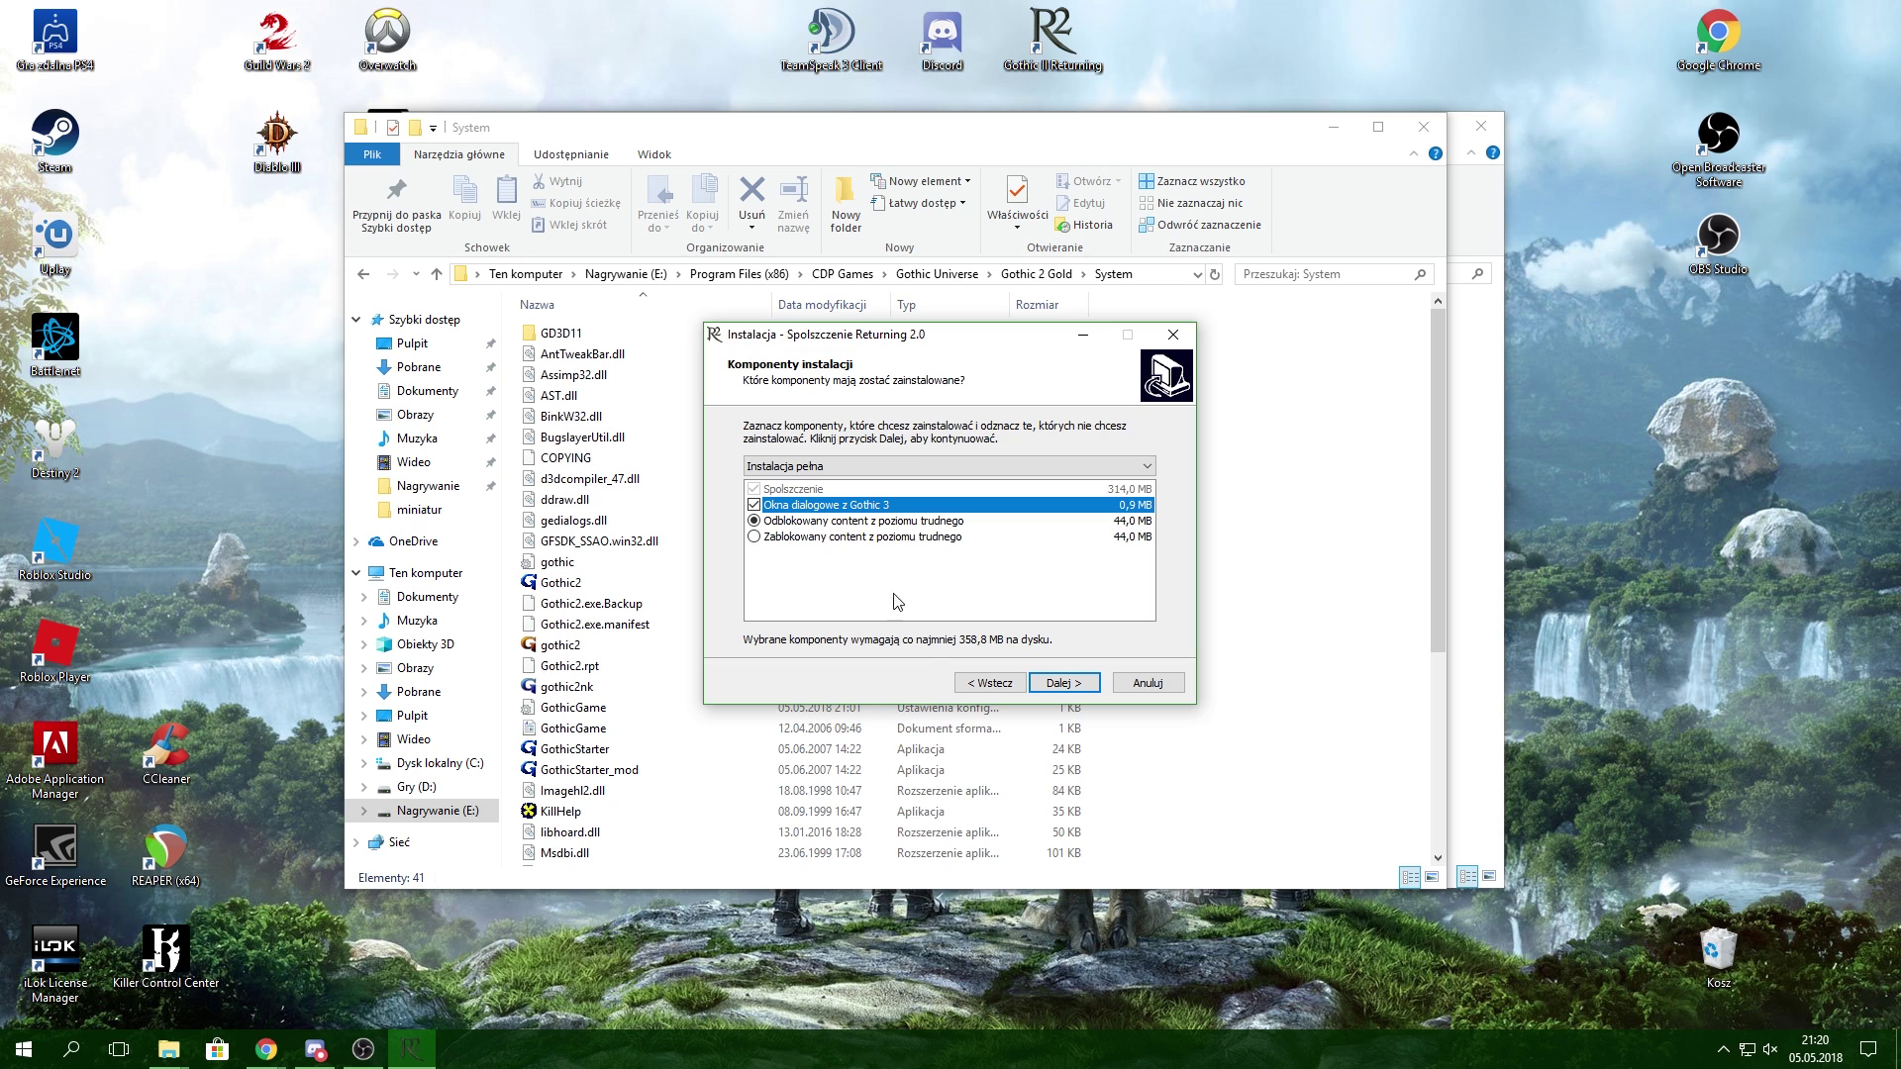
left_click(1089, 681)
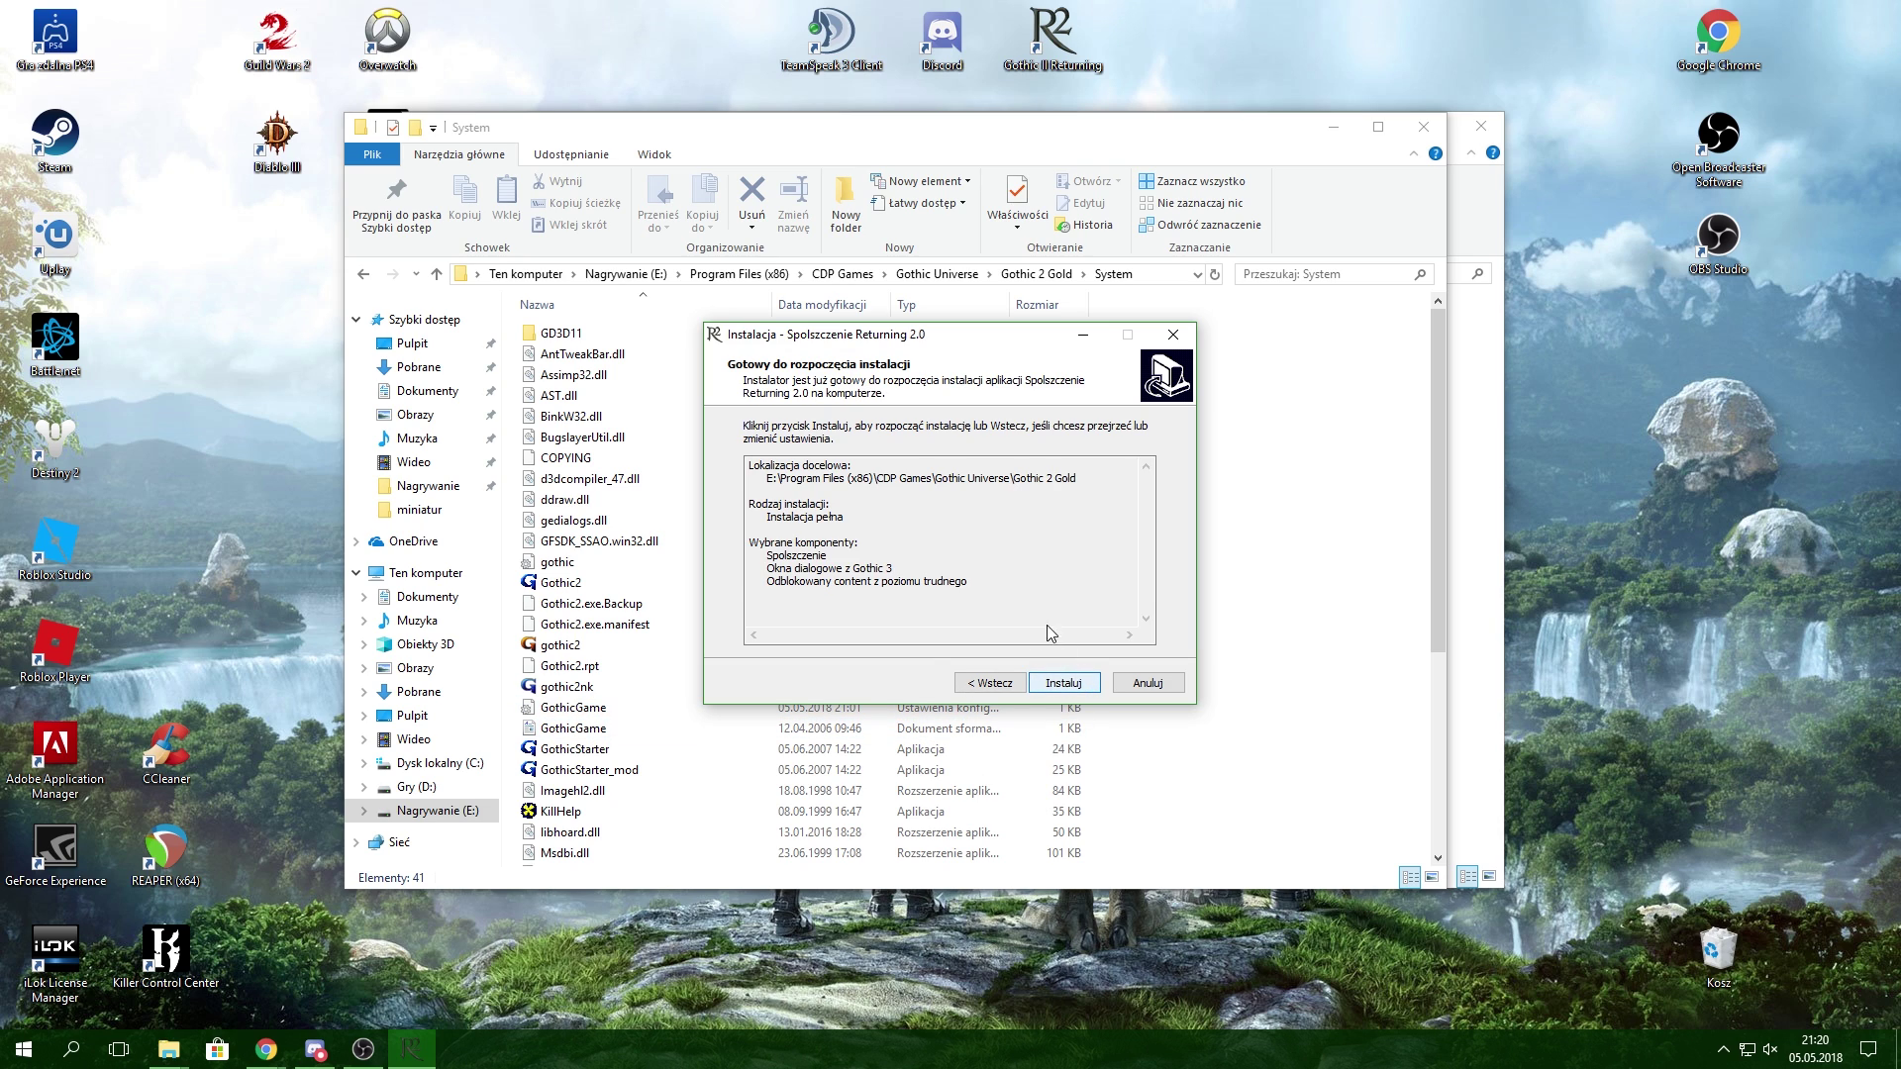
left_click(1075, 682)
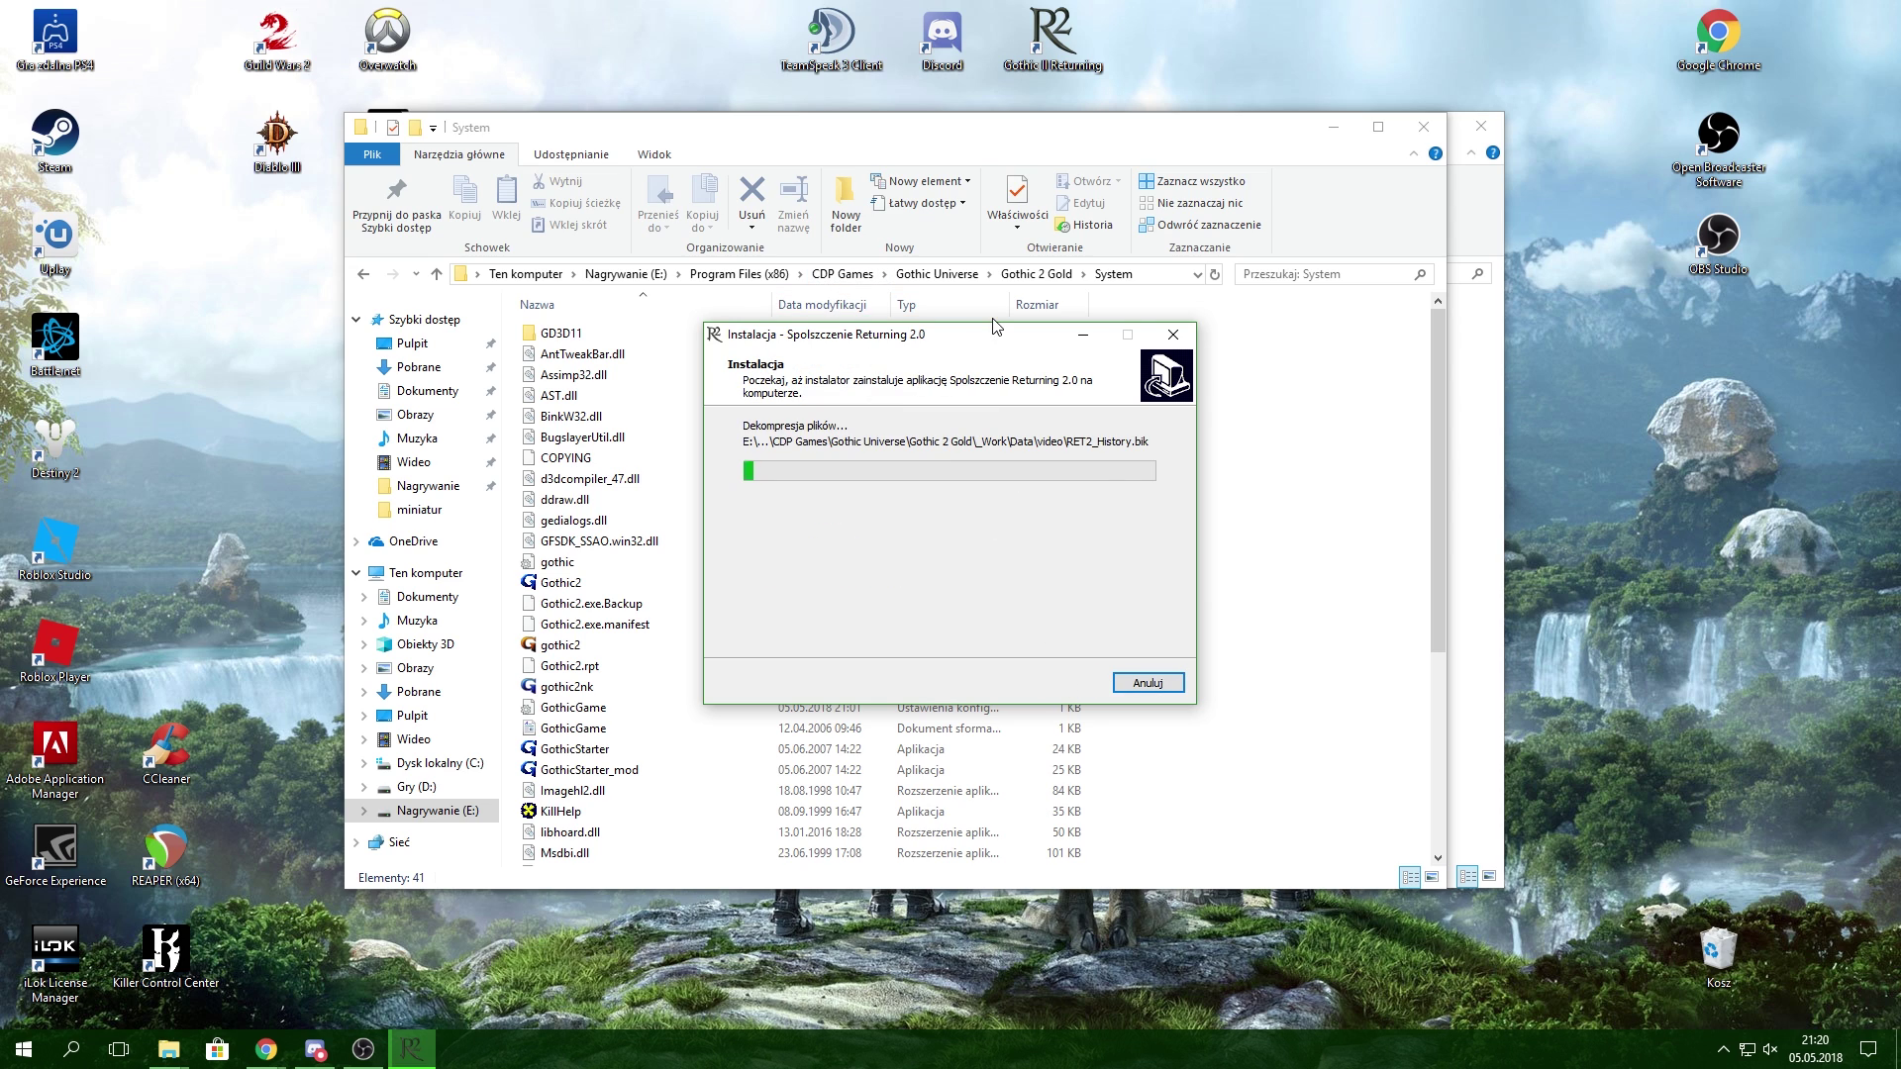
left_click_drag(972, 335, 1006, 357)
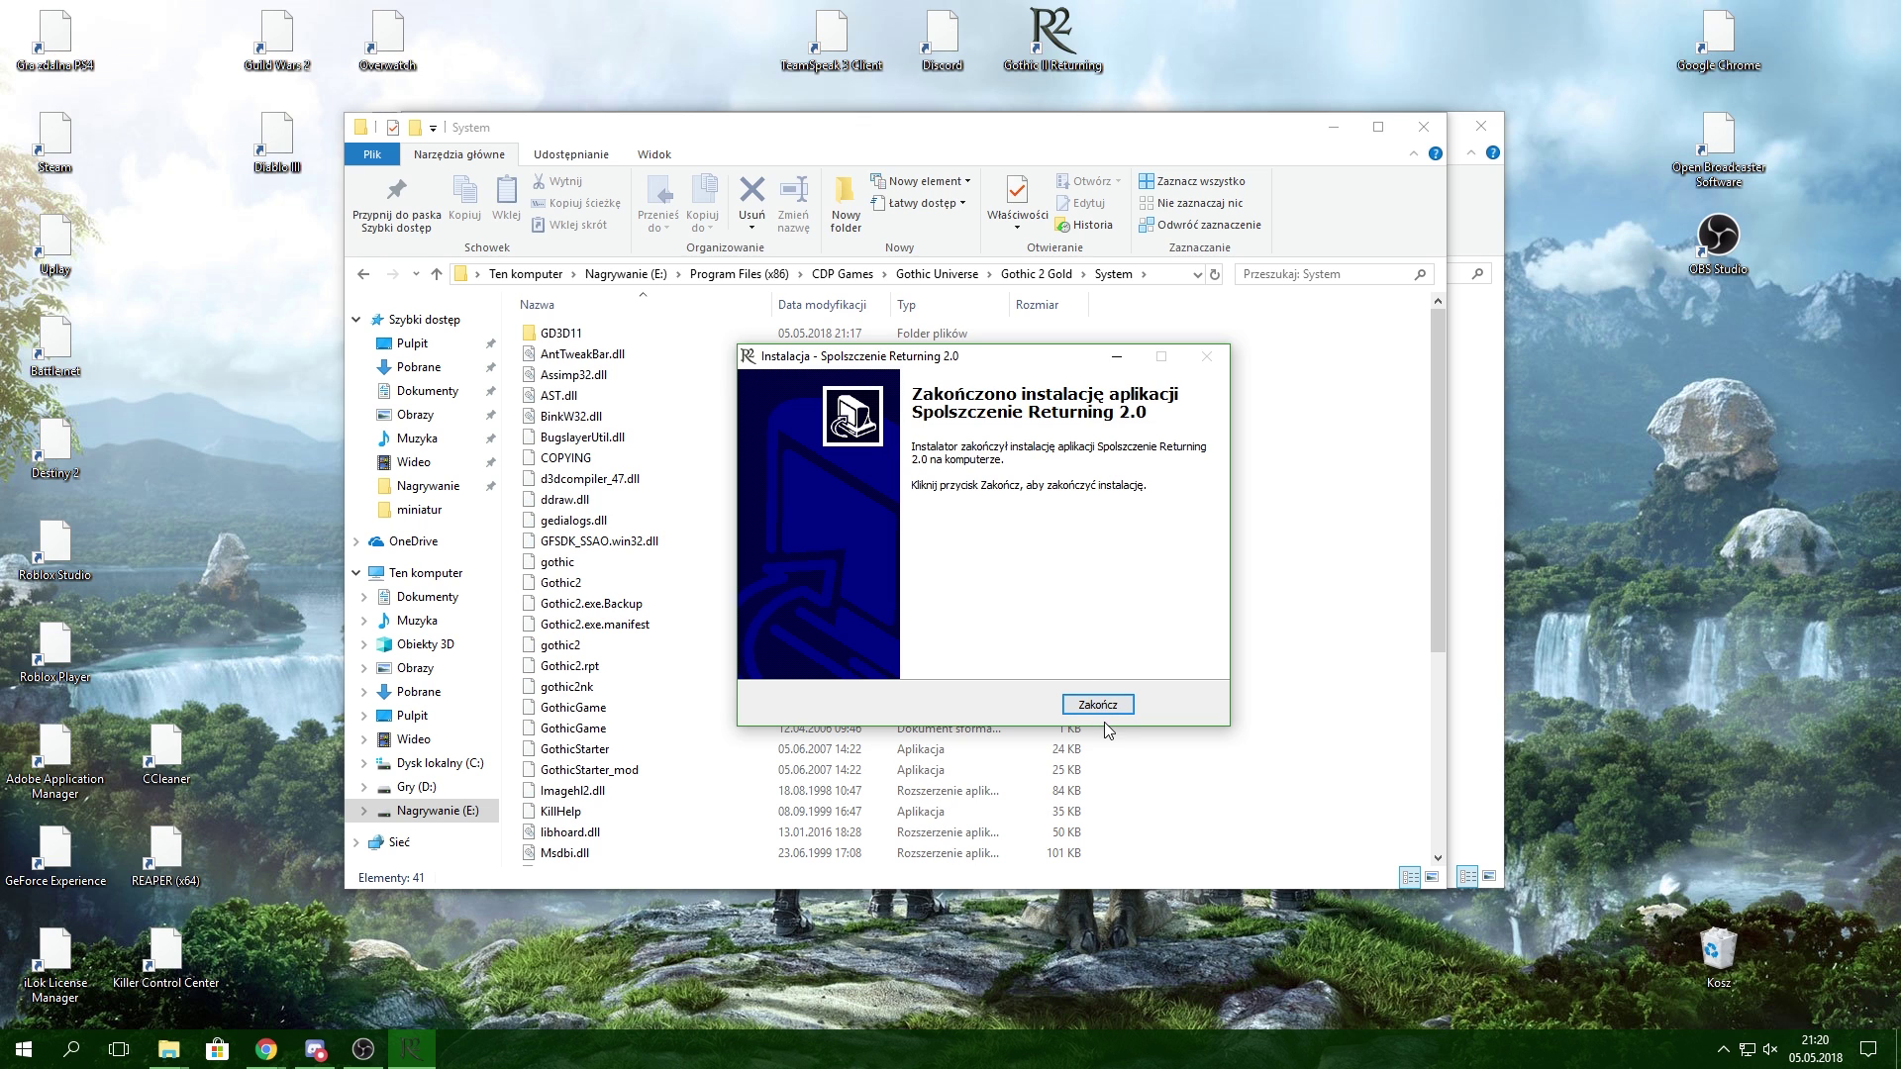
left_click(1100, 707)
Step: Examine the files in the System folder of Gothic 2 Gold, reopening it from the parent folder
scroll(990, 614, "down", 5)
scroll(792, 495, "up", 5)
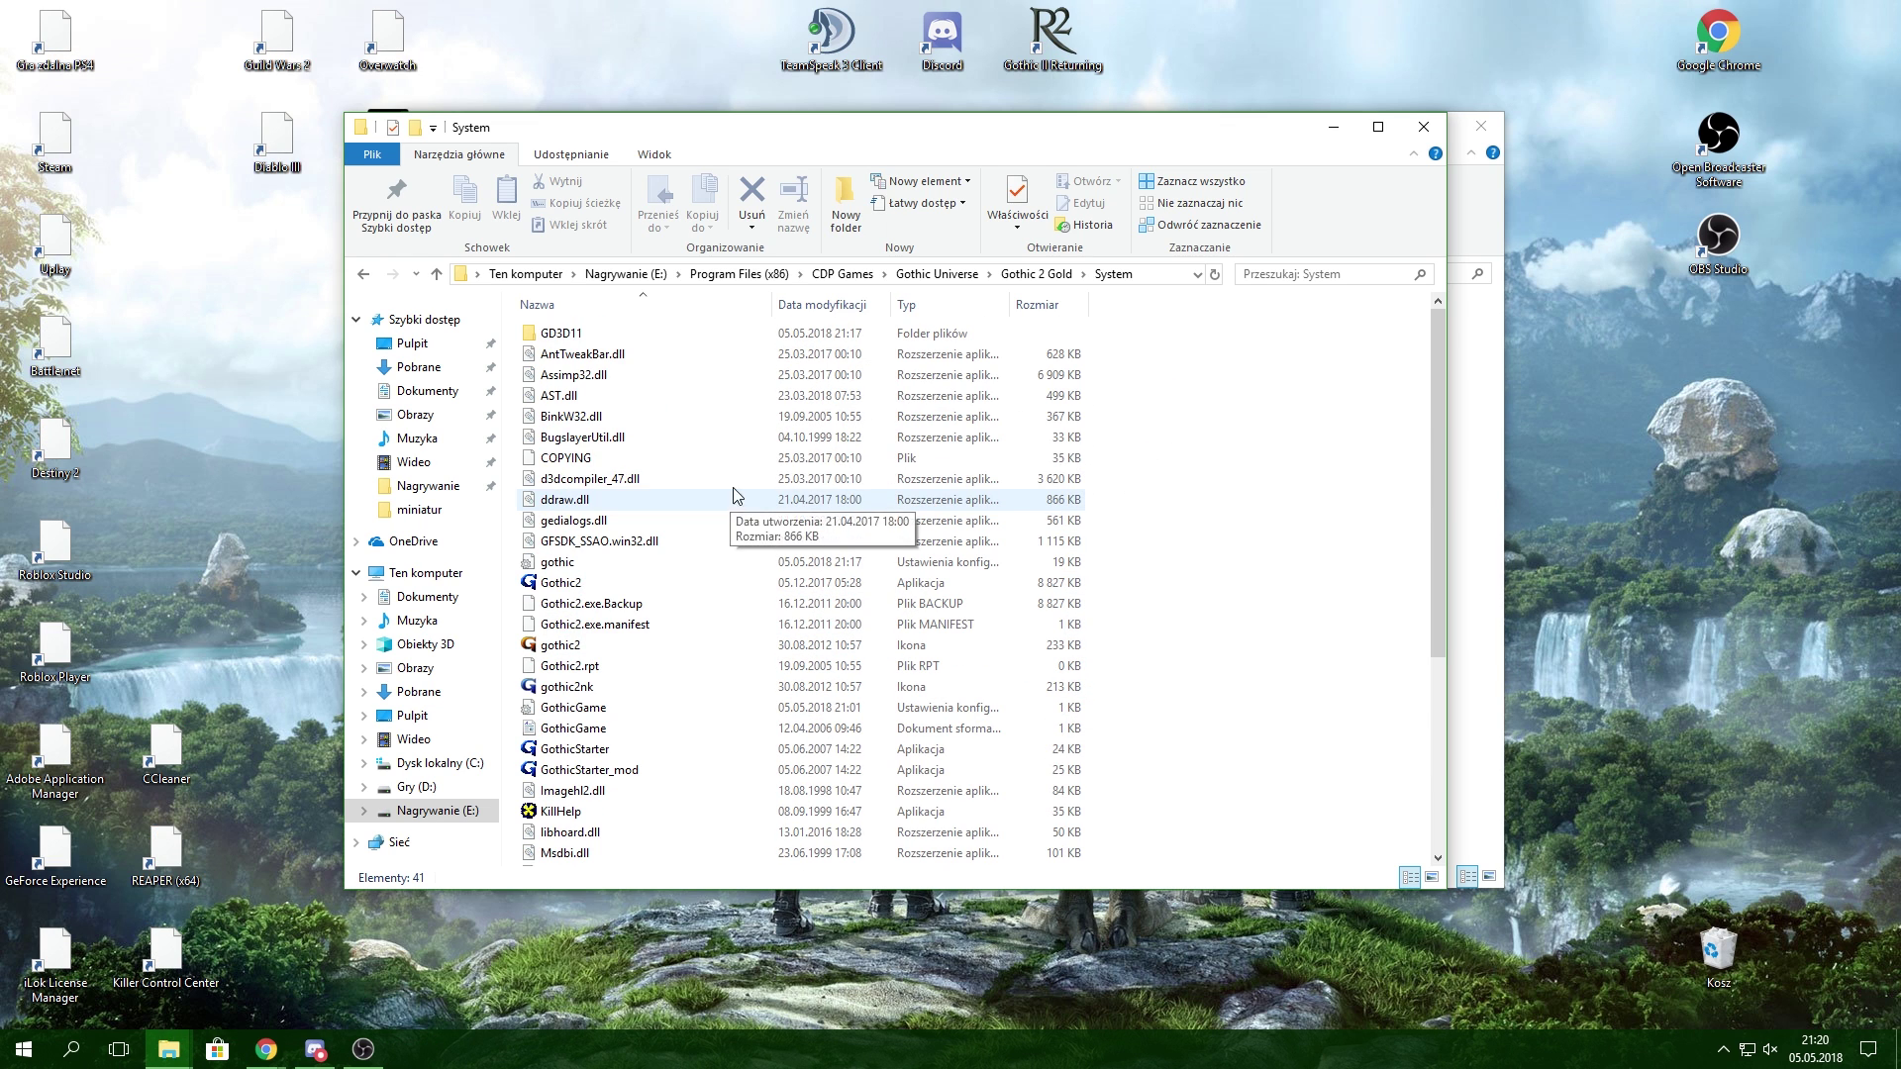
scroll(1030, 396, "down", 5)
left_click(1037, 274)
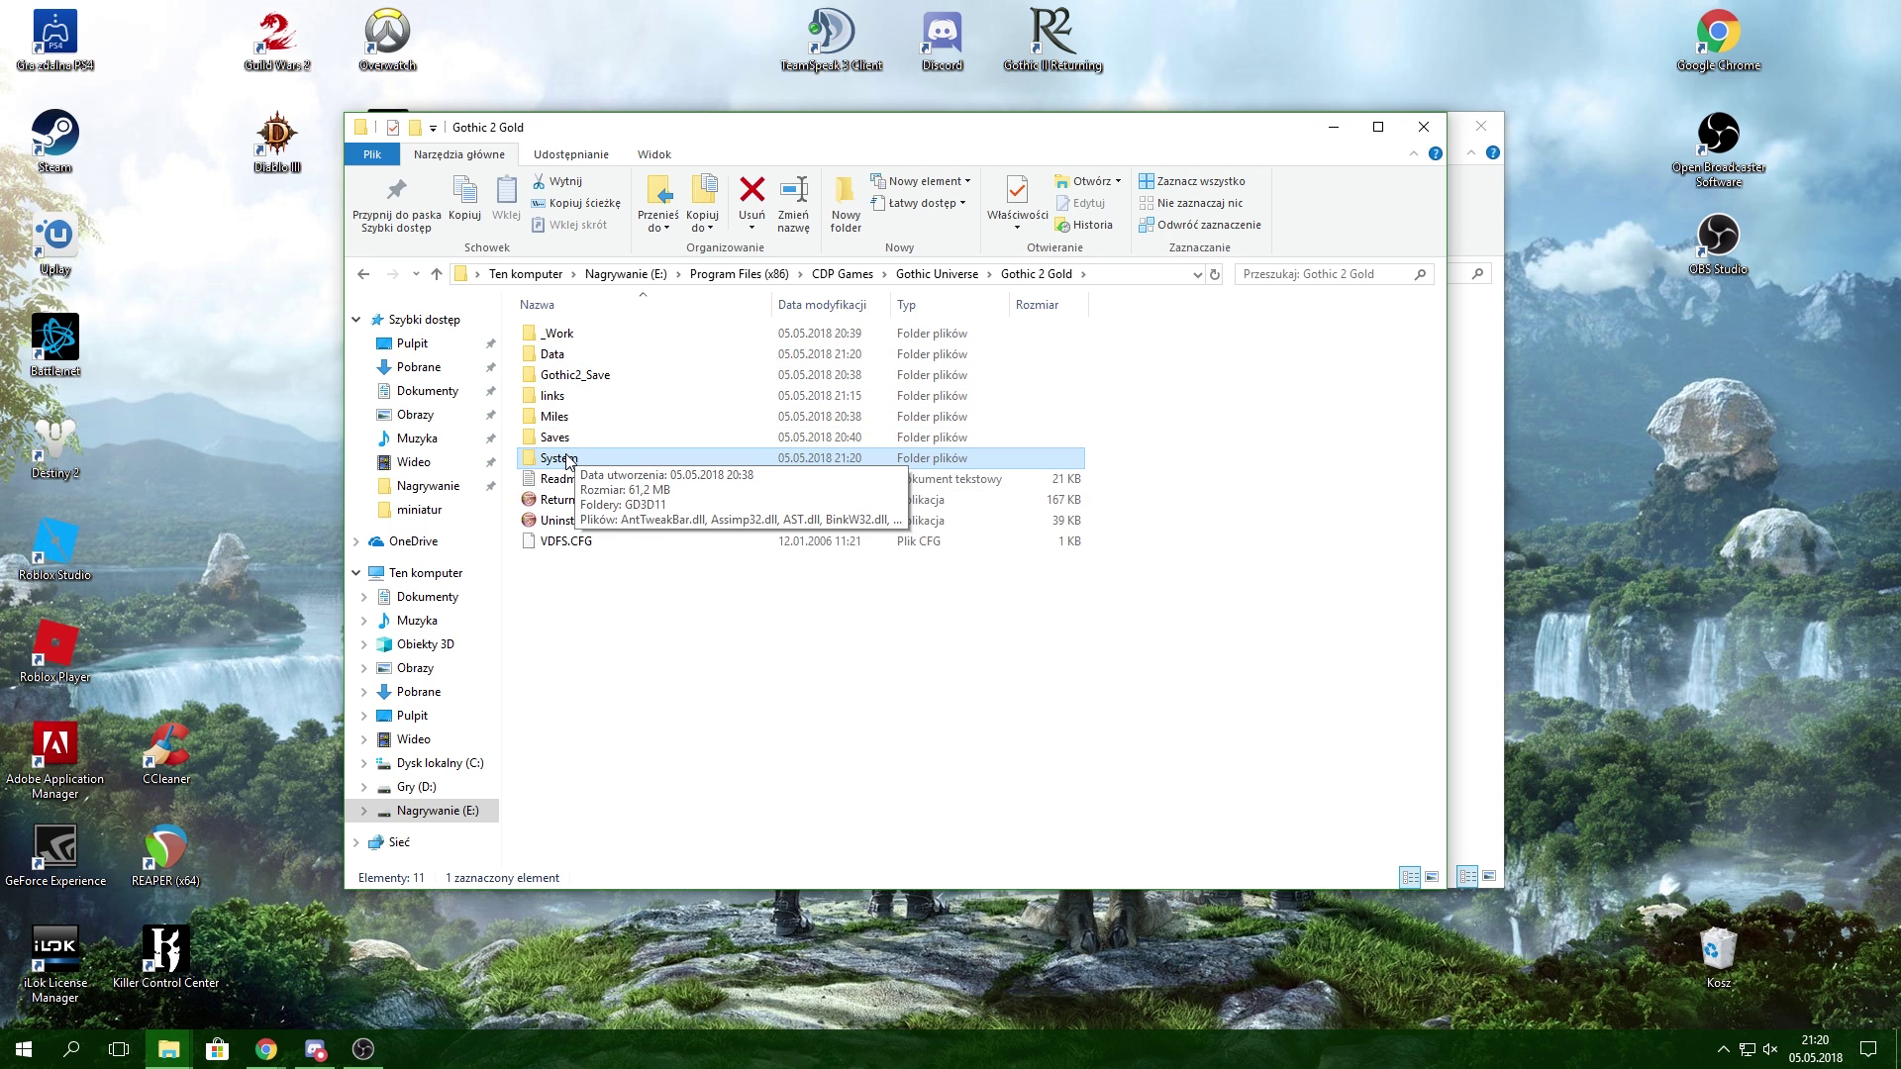
double_click(568, 461)
scroll(822, 534, "down", 5)
scroll(1178, 634, "up", 3)
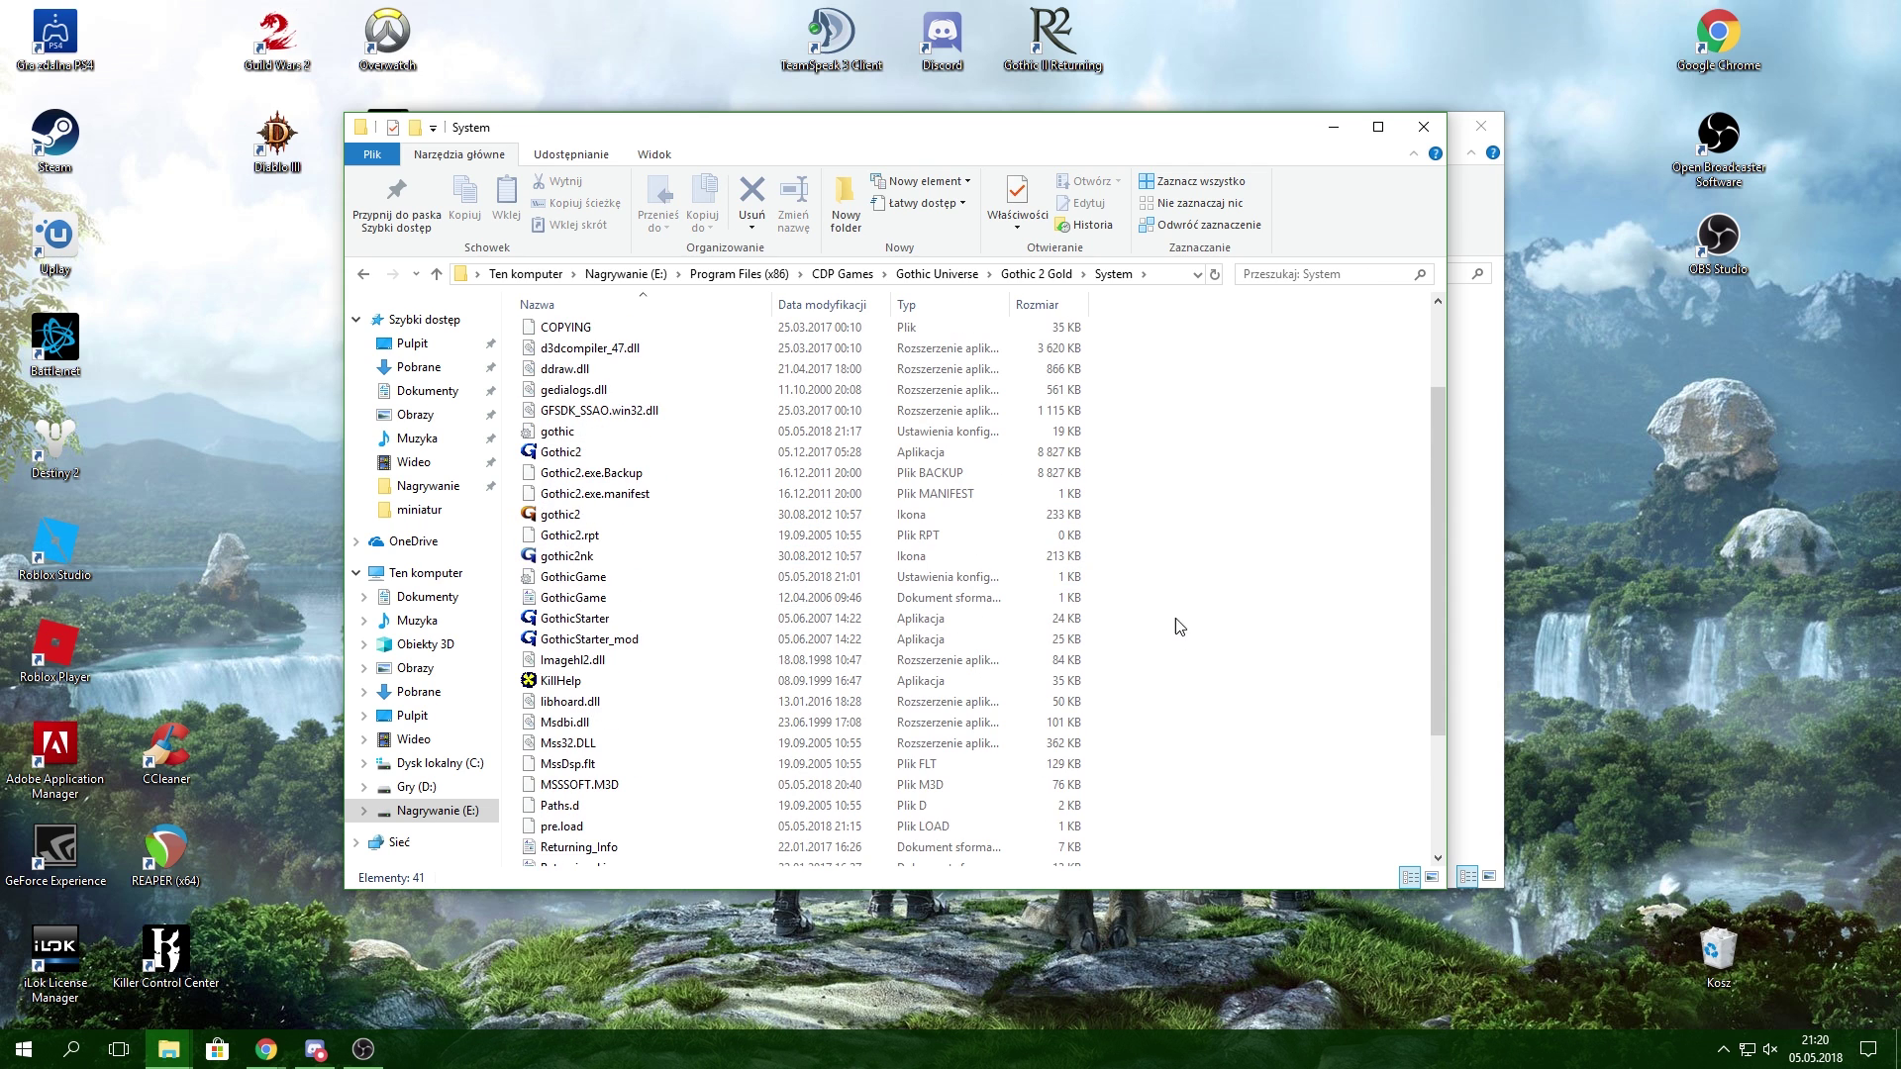
scroll(1232, 361, "up", 1)
Step: Move the System window aside and start the Spolszczenie Returning 2.0 application from the DUbbing Returning 2.0 folder
left_click_drag(1178, 133, 1031, 119)
left_click(1400, 479)
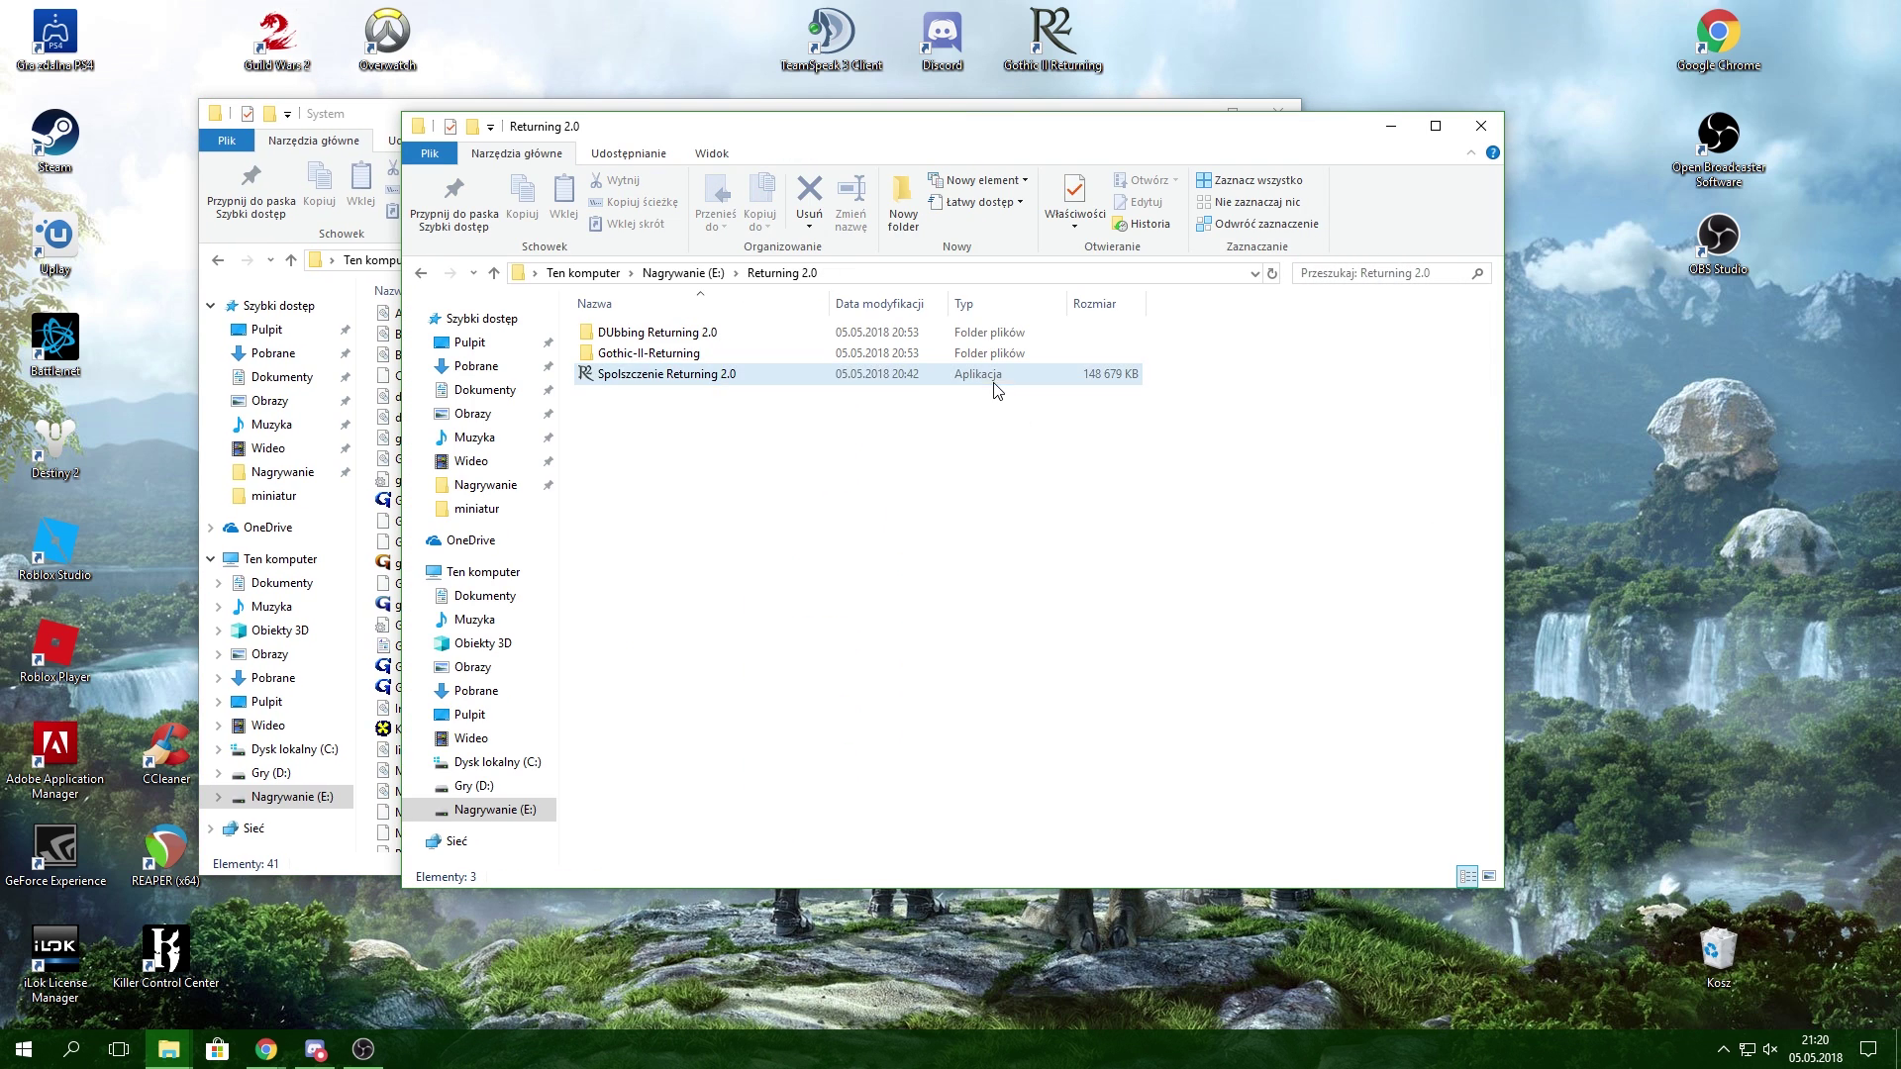
left_click(708, 335)
double_click(708, 335)
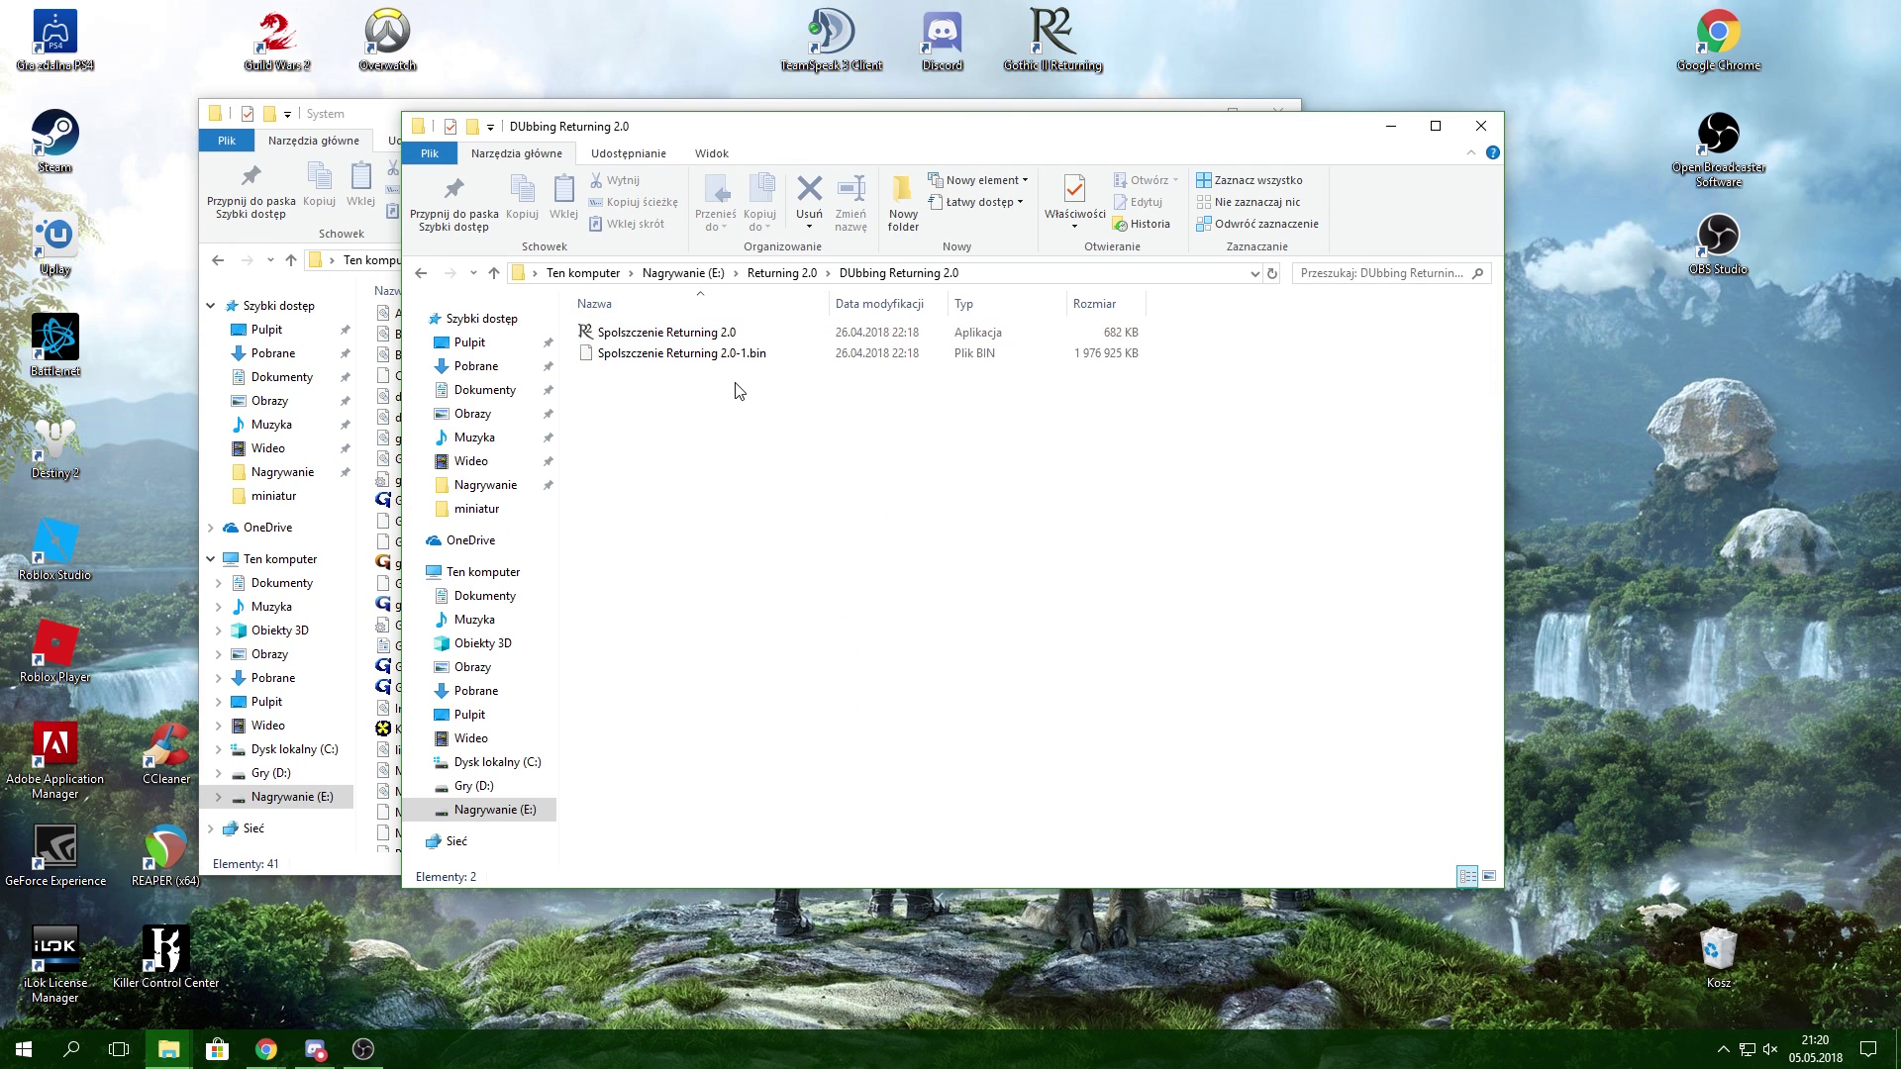
left_click(645, 331)
double_click(645, 331)
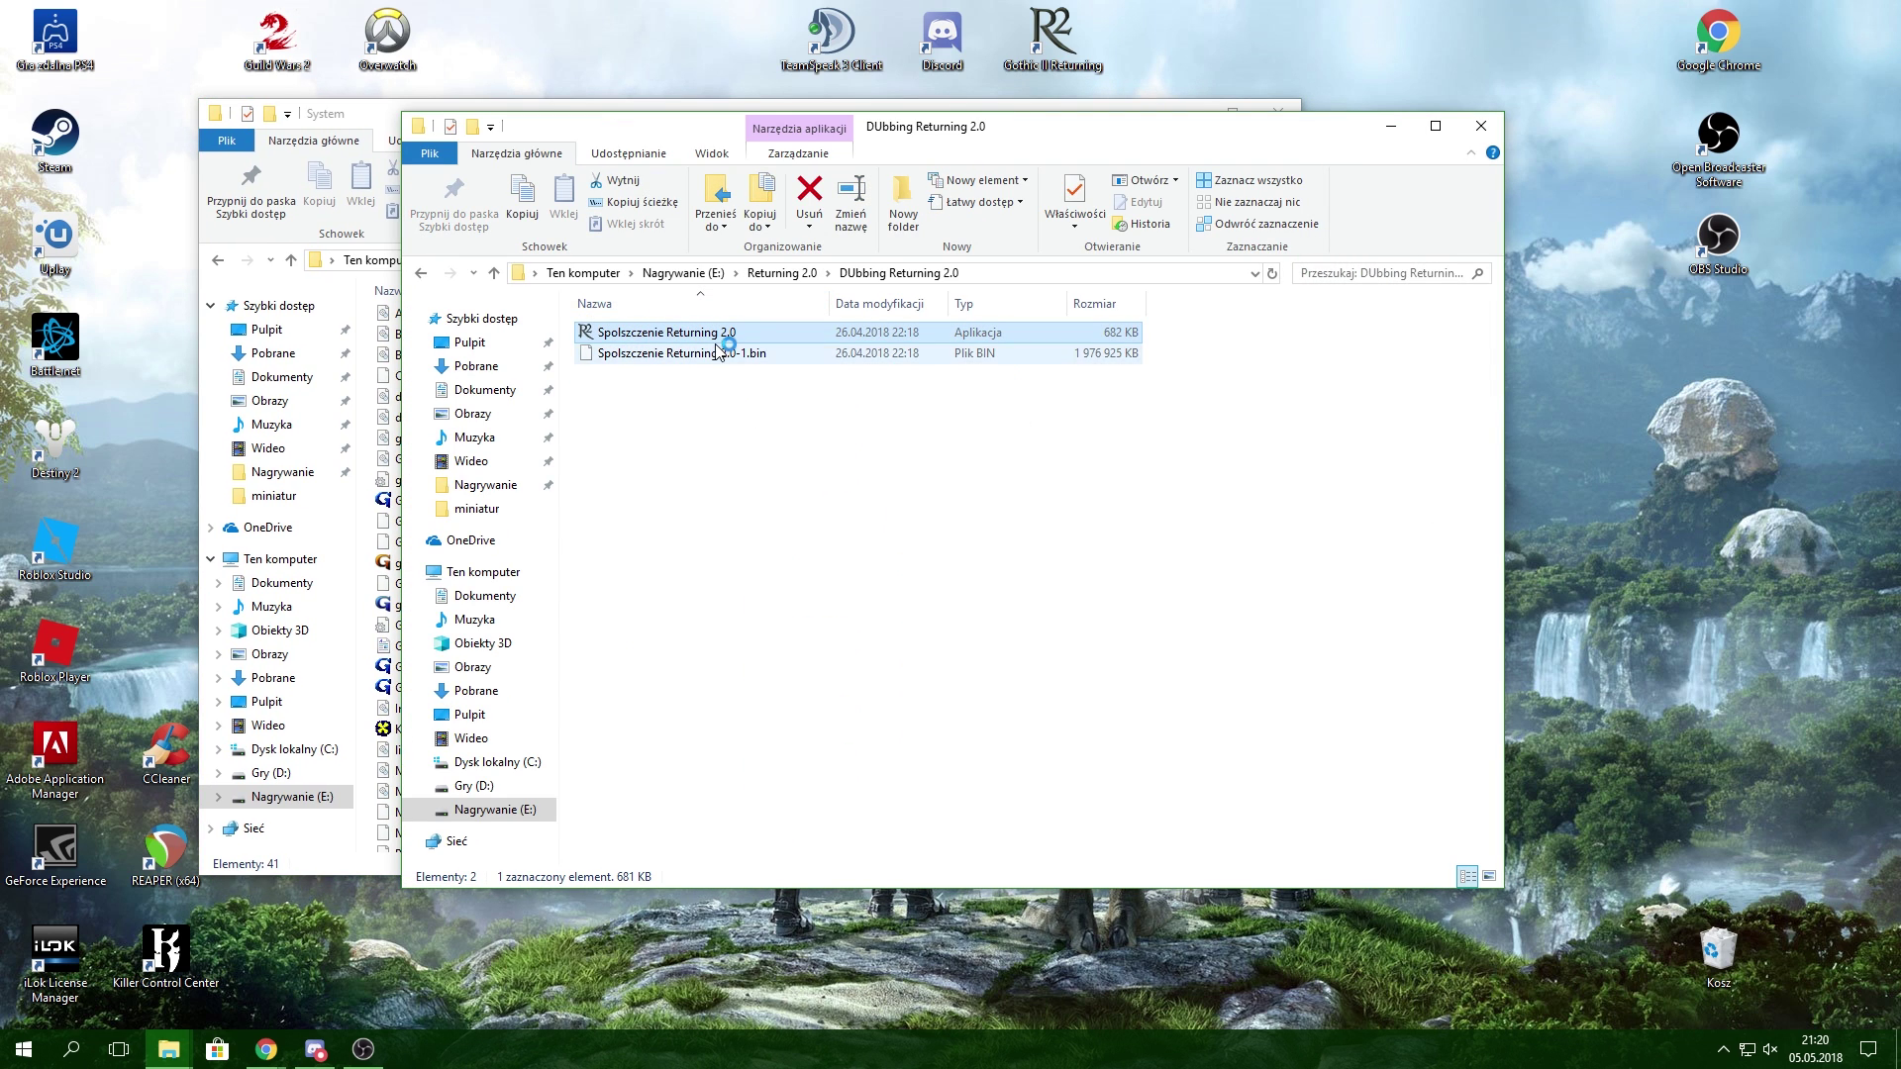
Step: Browse for the dubbing's destination and expand the Program Files (x86) folder on drive Nagrywanie (E:)
left_click(1115, 510)
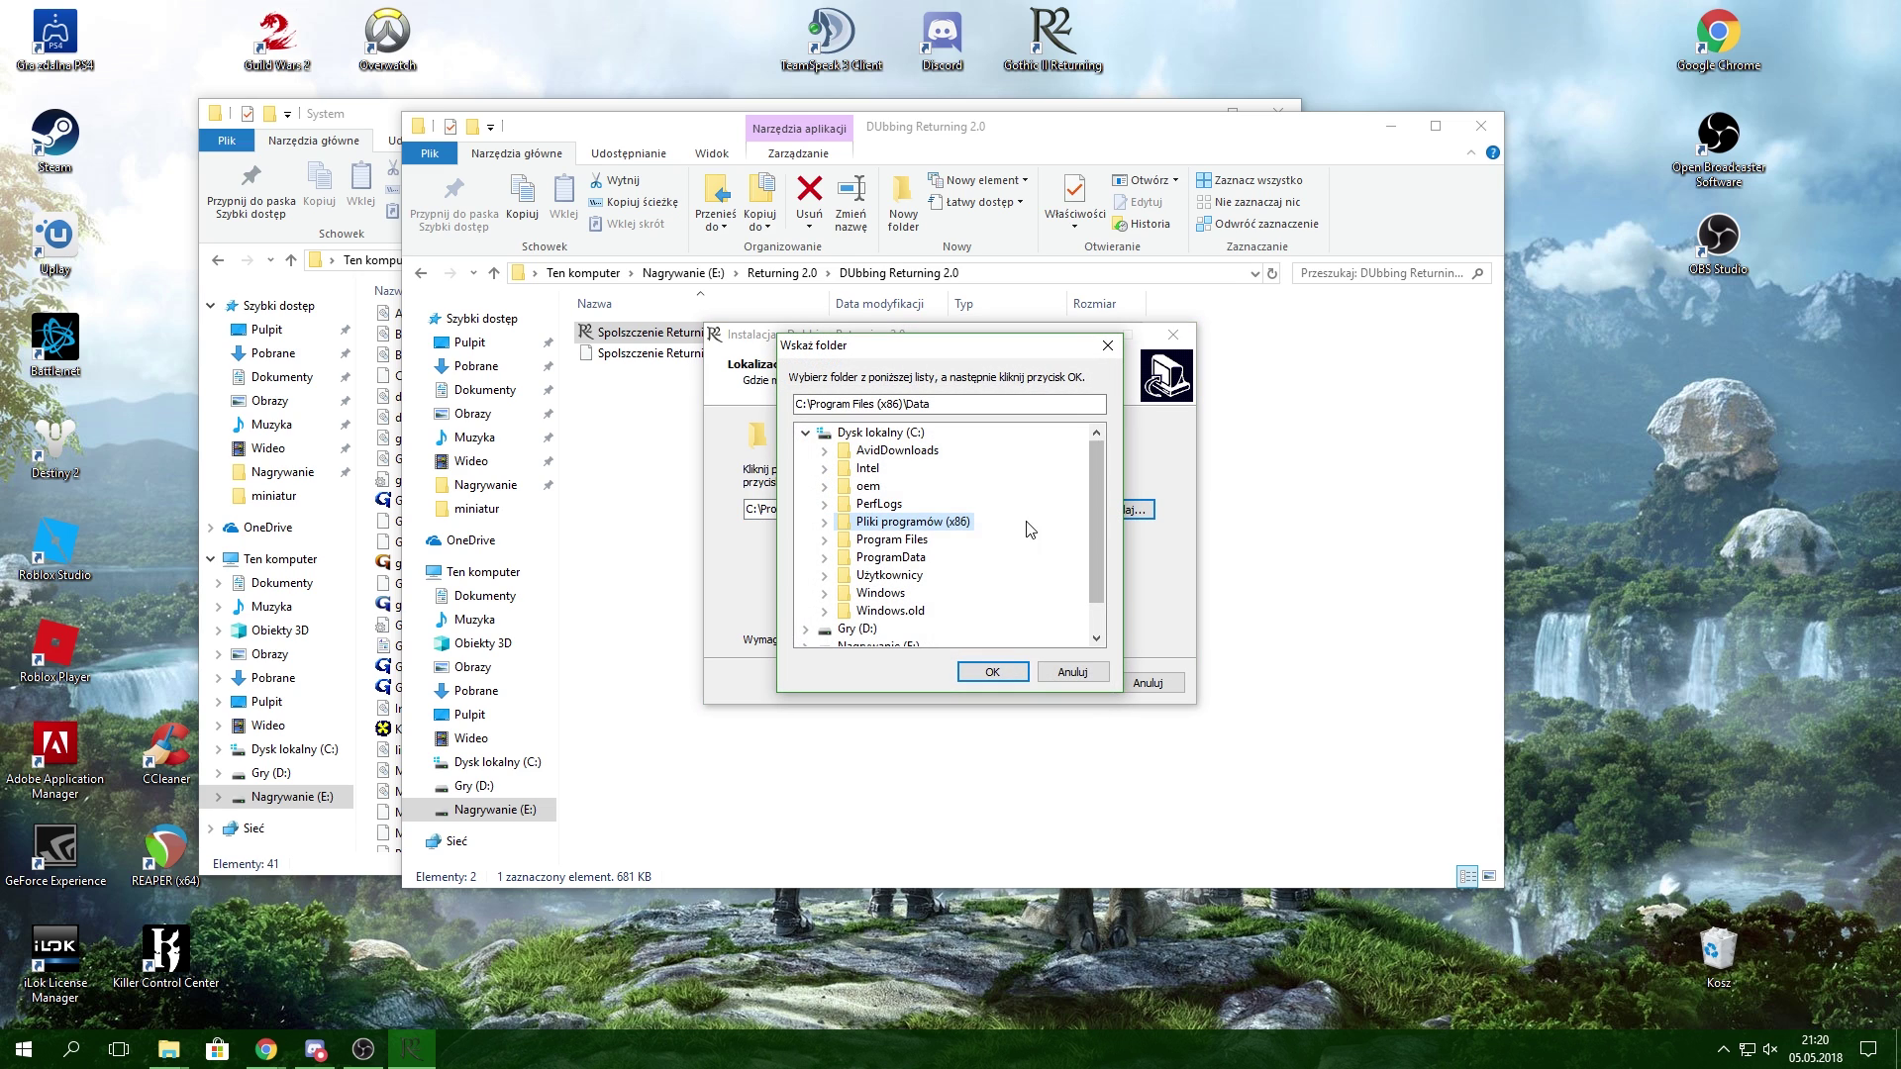
scroll(960, 544, "down", 1)
left_click(877, 610)
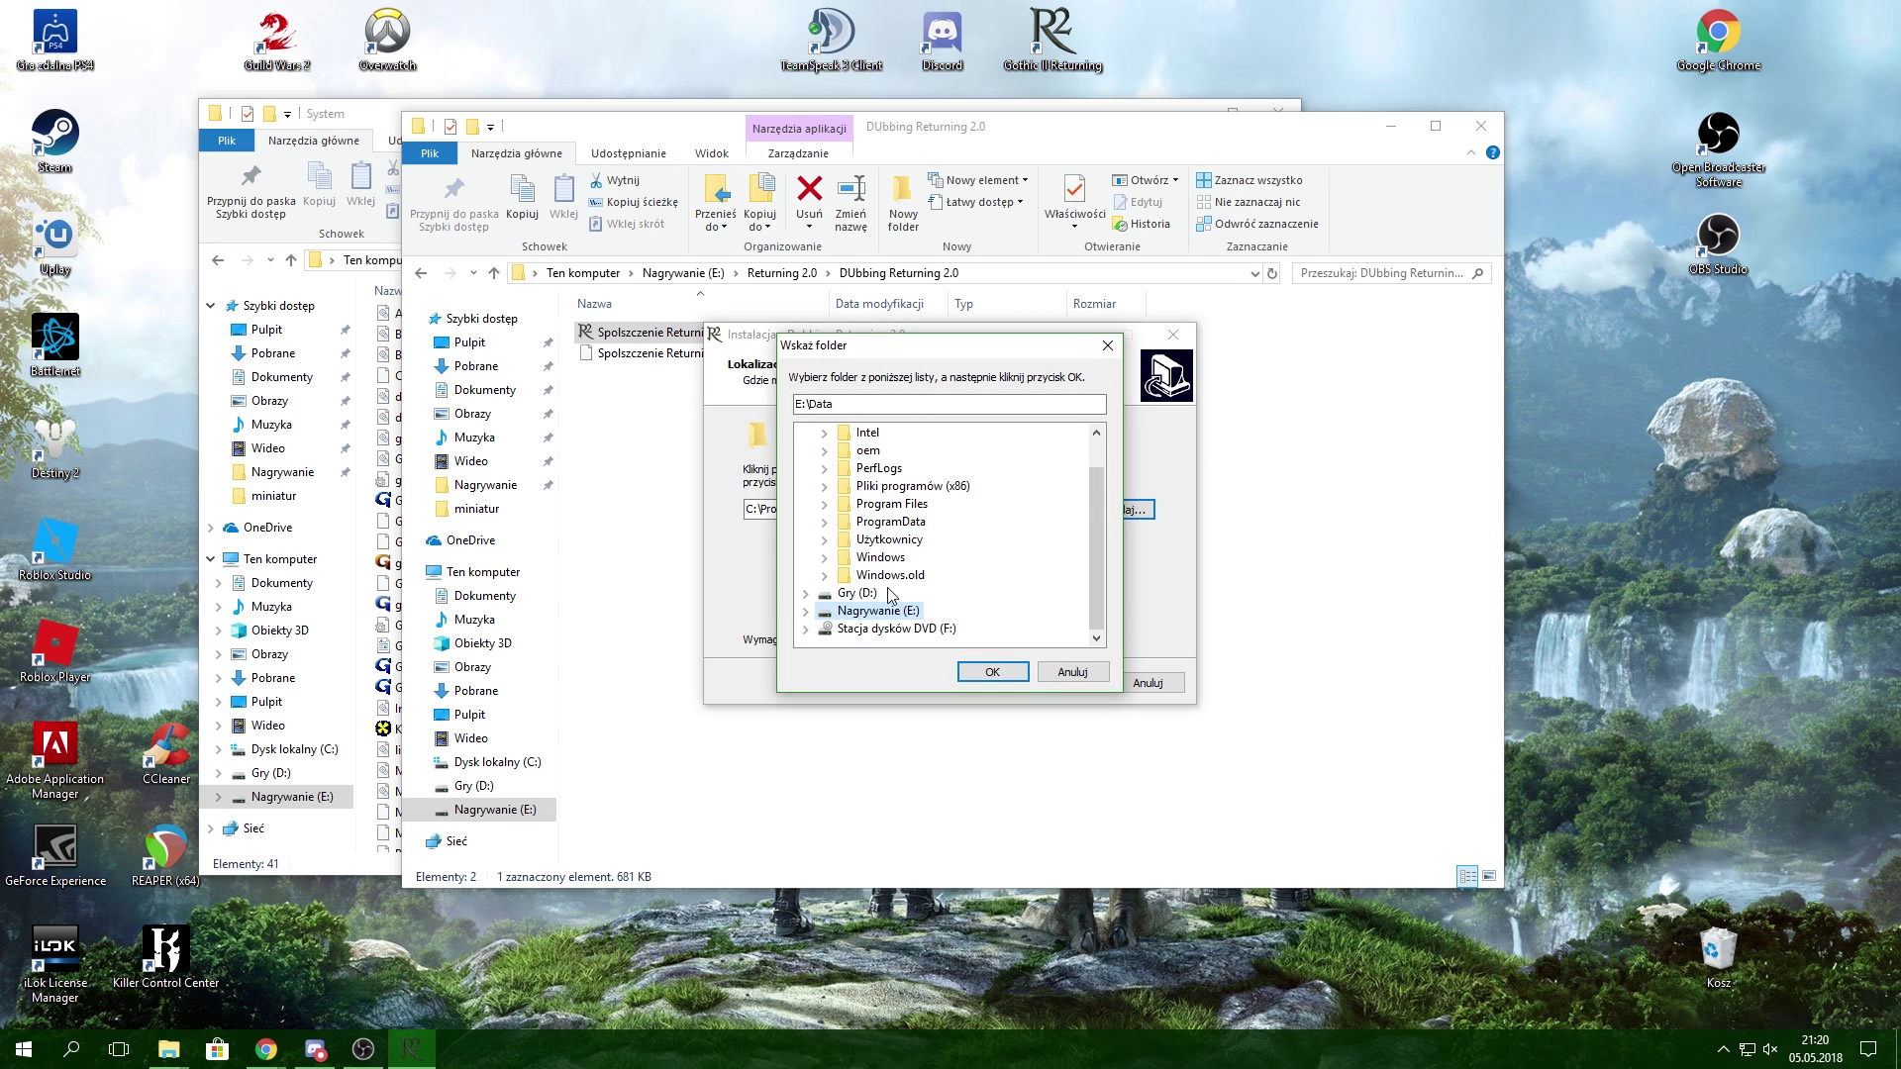
left_click(804, 611)
scroll(851, 594, "down", 1)
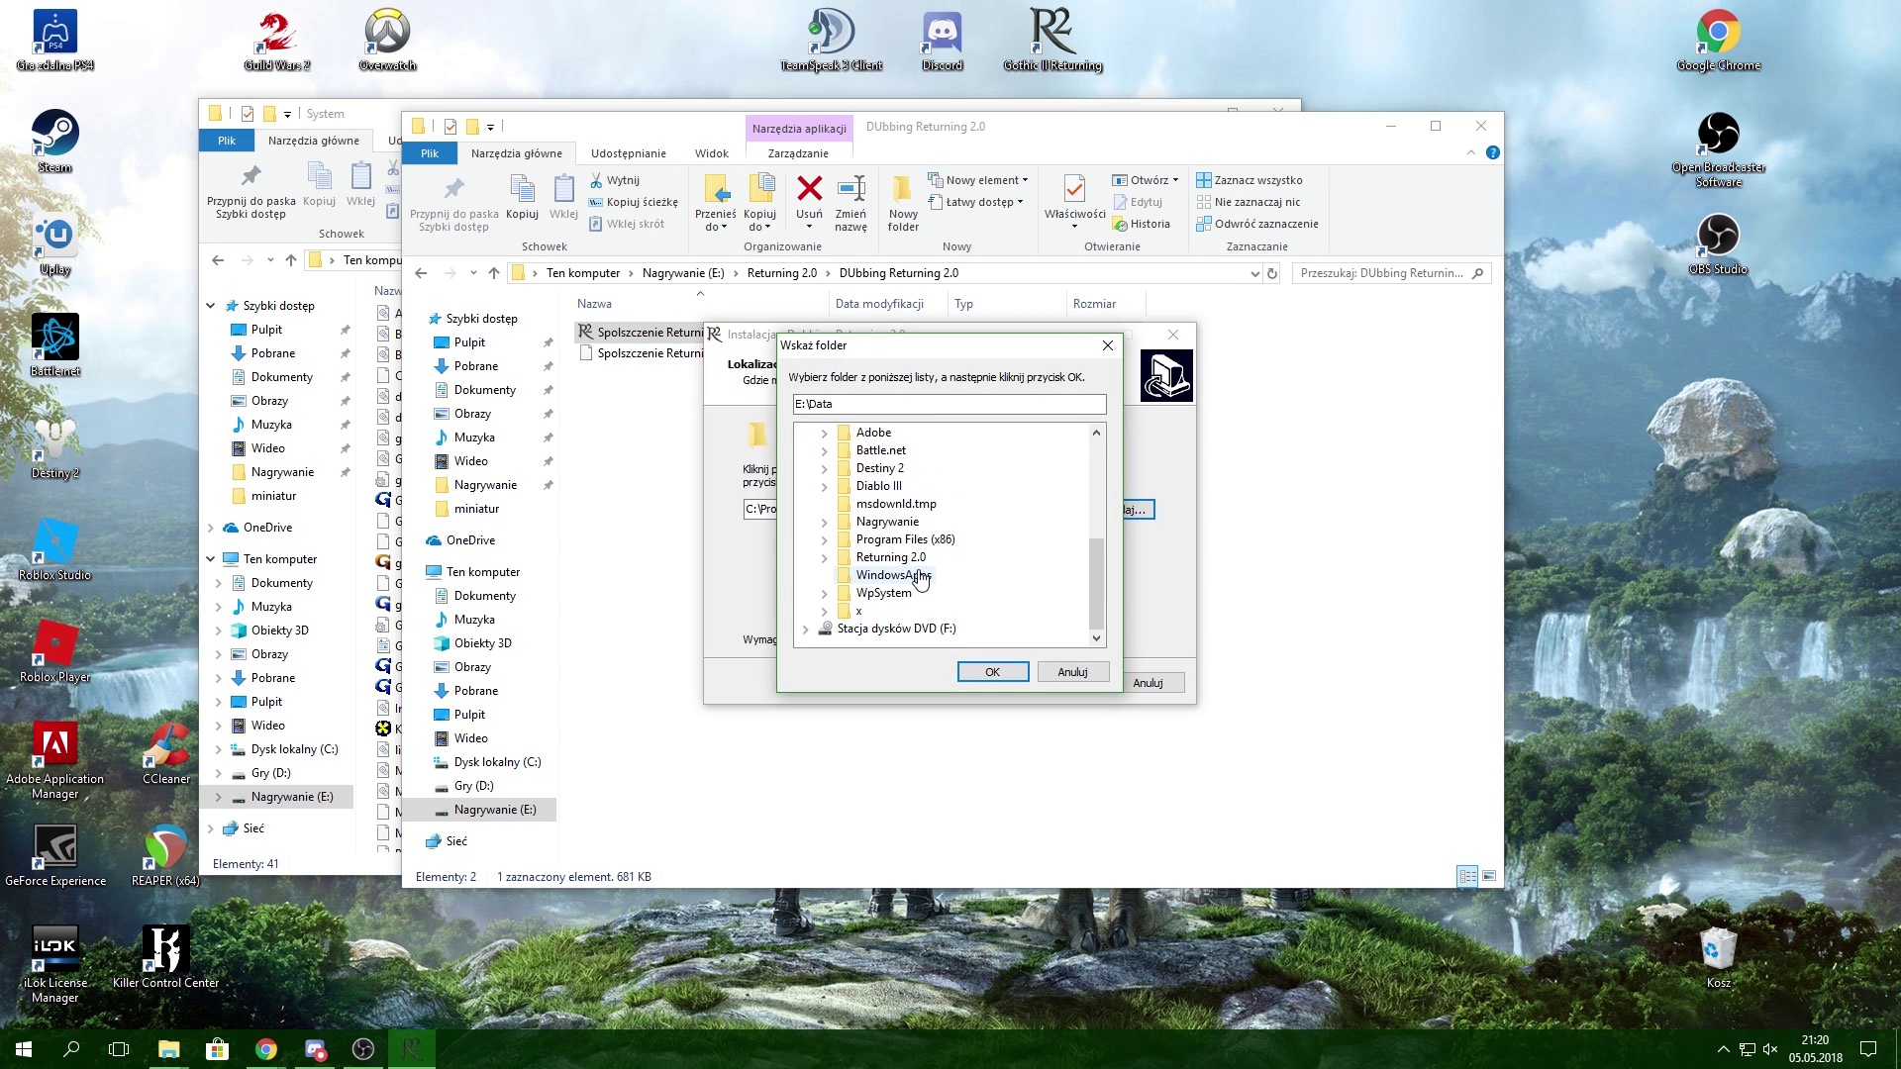
left_click(911, 539)
double_click(911, 539)
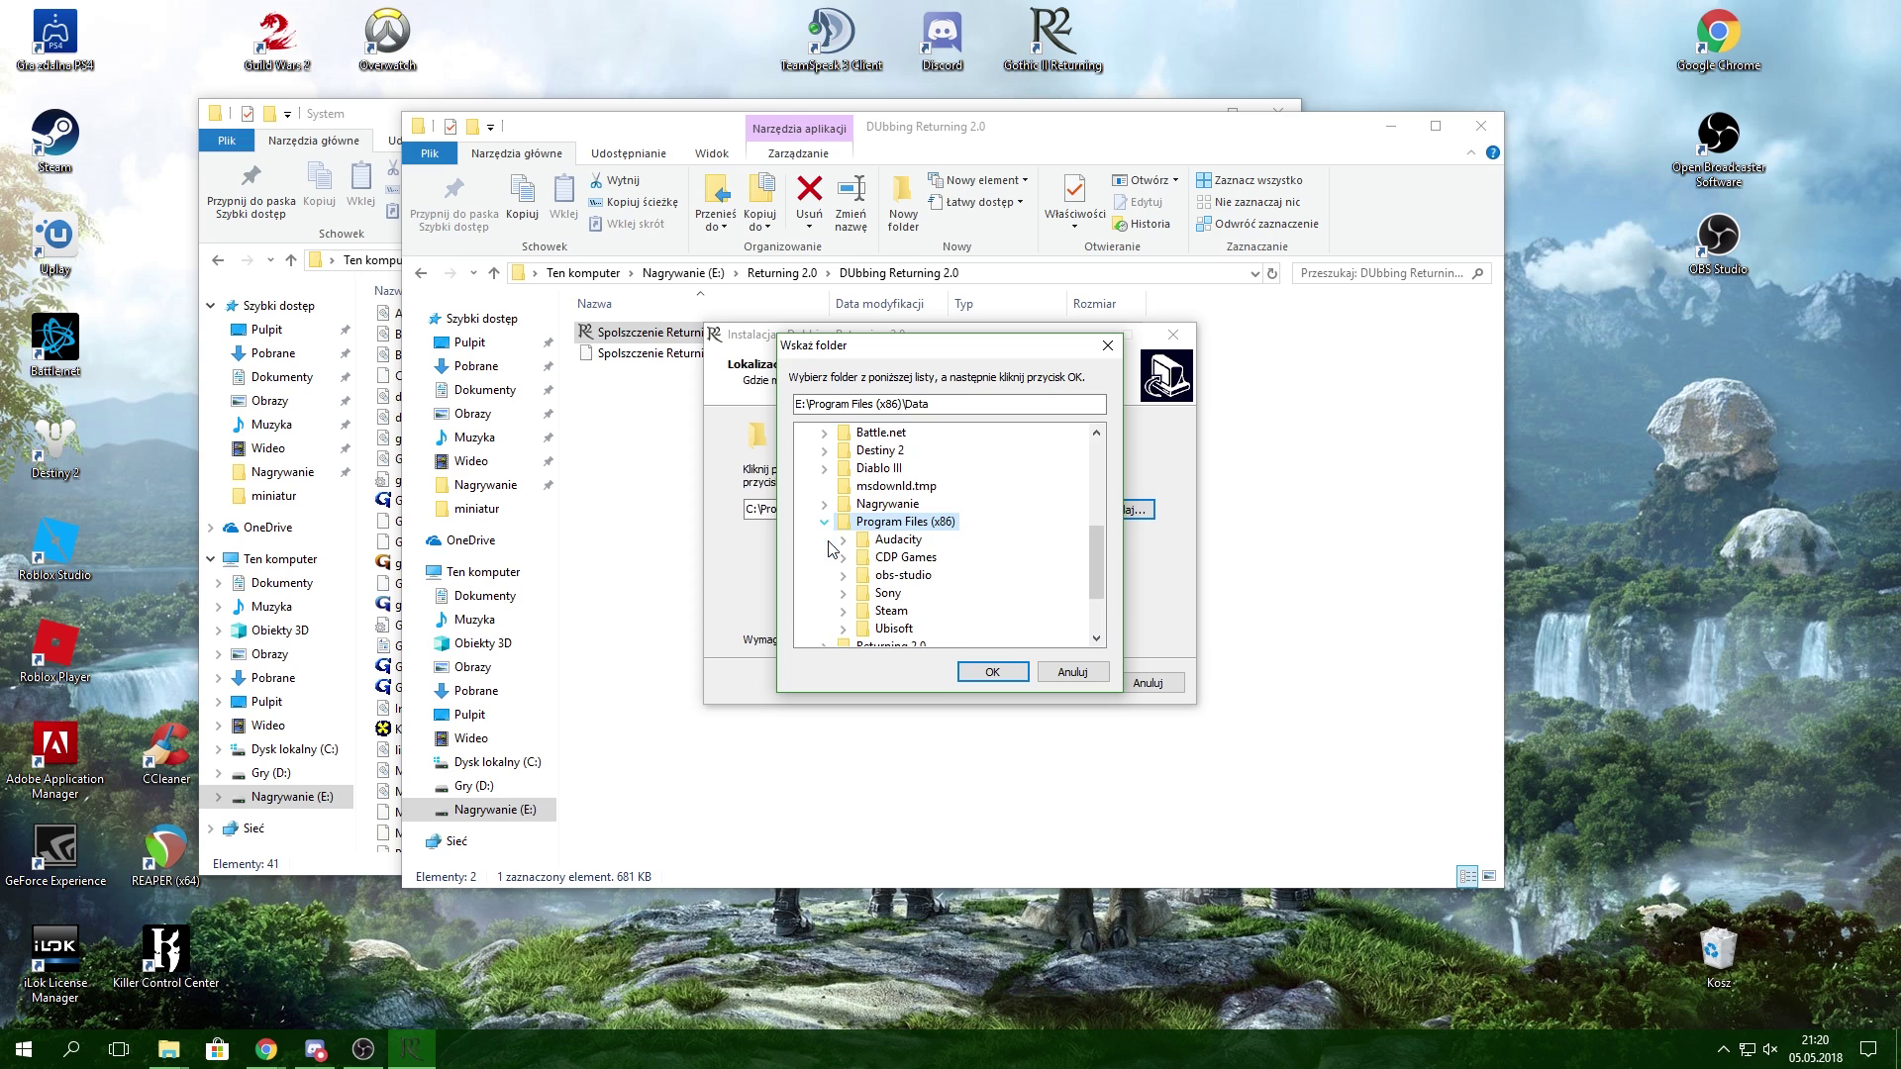
Step: Choose CDP Games\Gothic Universe\Gothic 2 Gold as the dubbing's destination folder
left_click(912, 560)
scroll(901, 564, "down", 1)
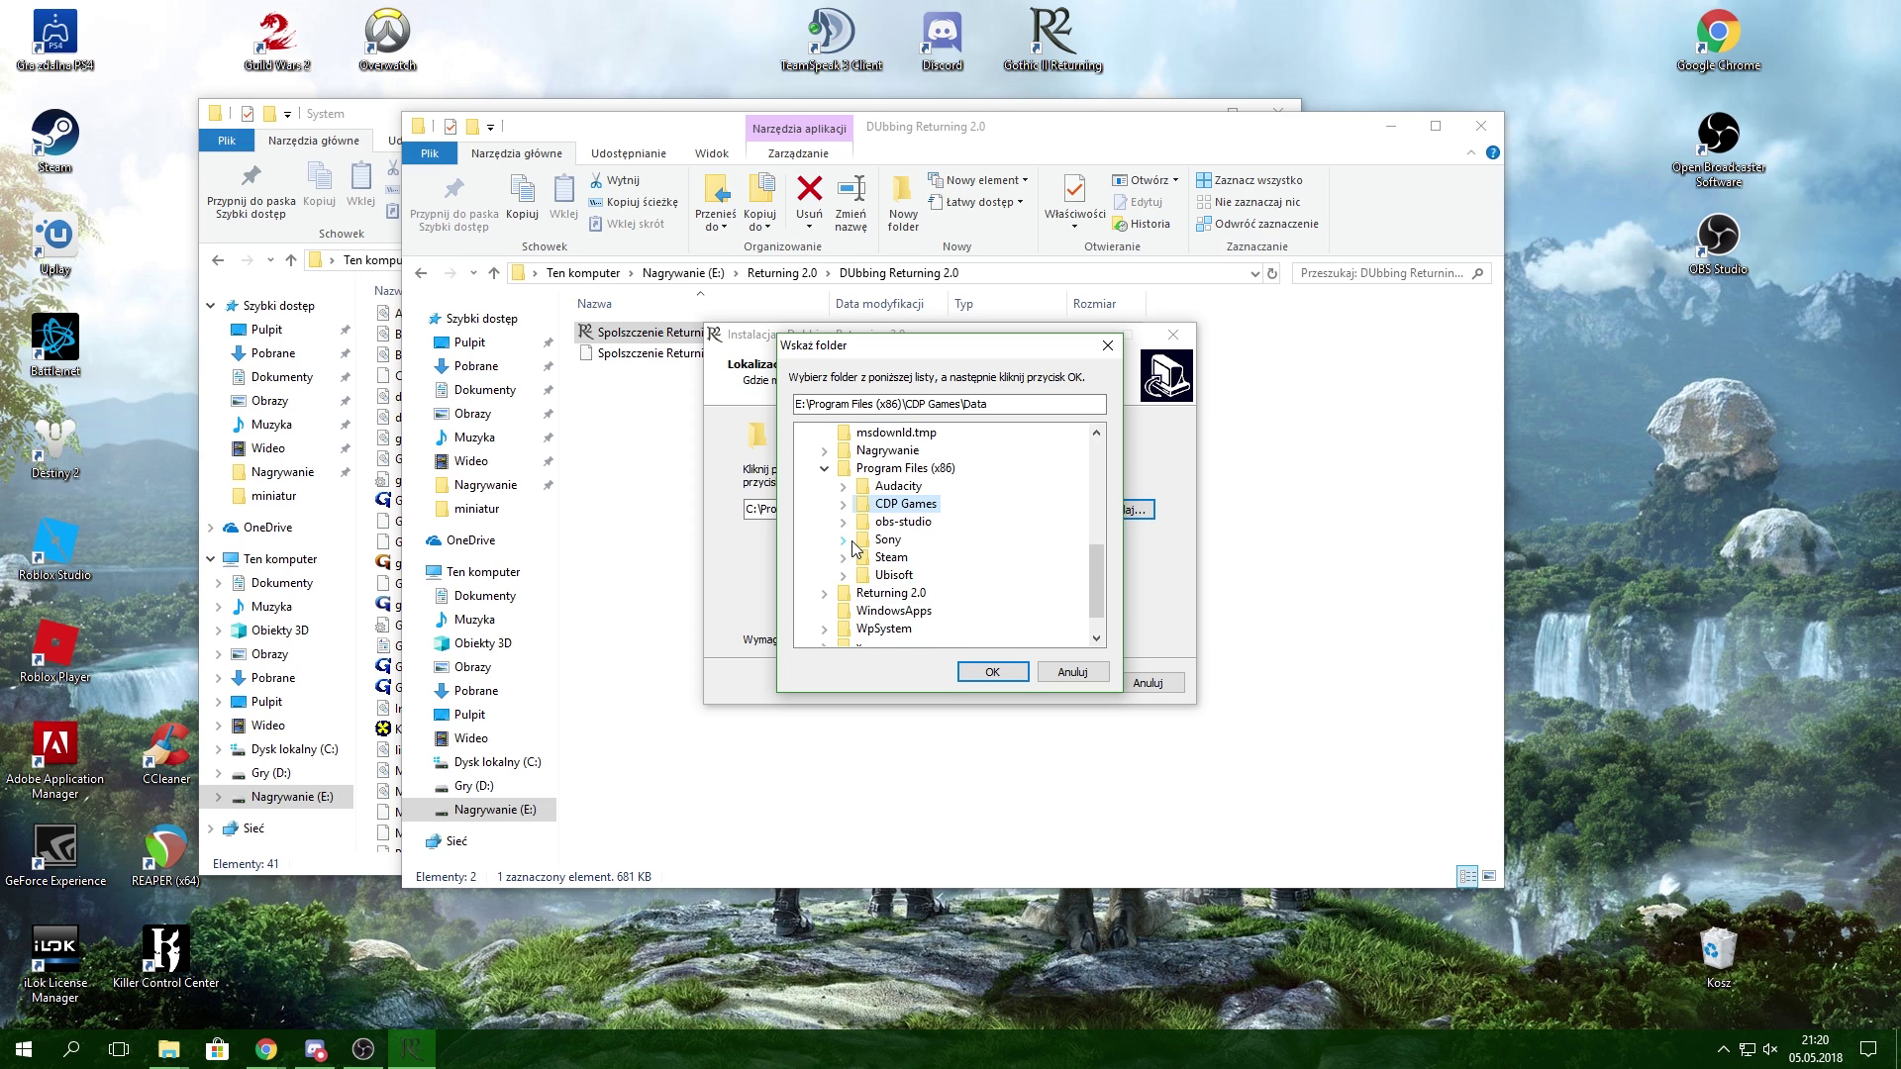
left_click(843, 505)
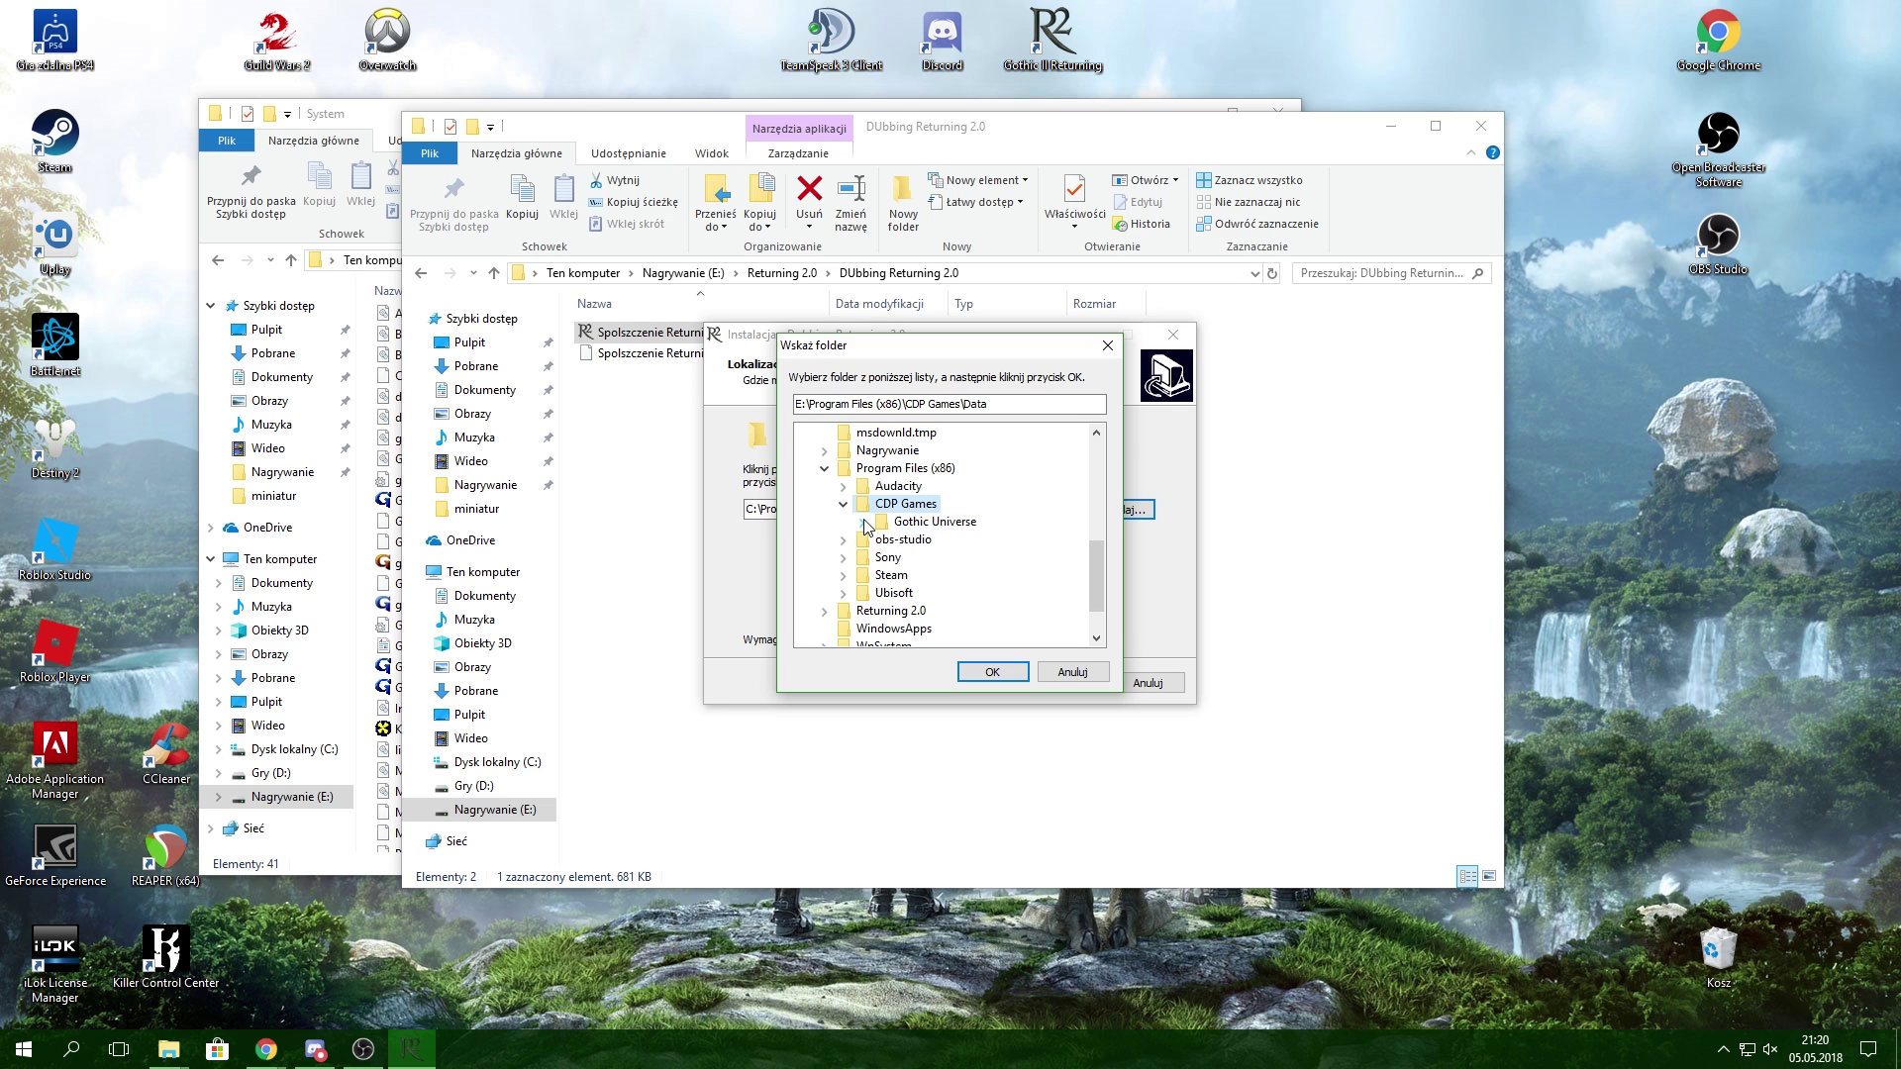
left_click(862, 522)
left_click(889, 547)
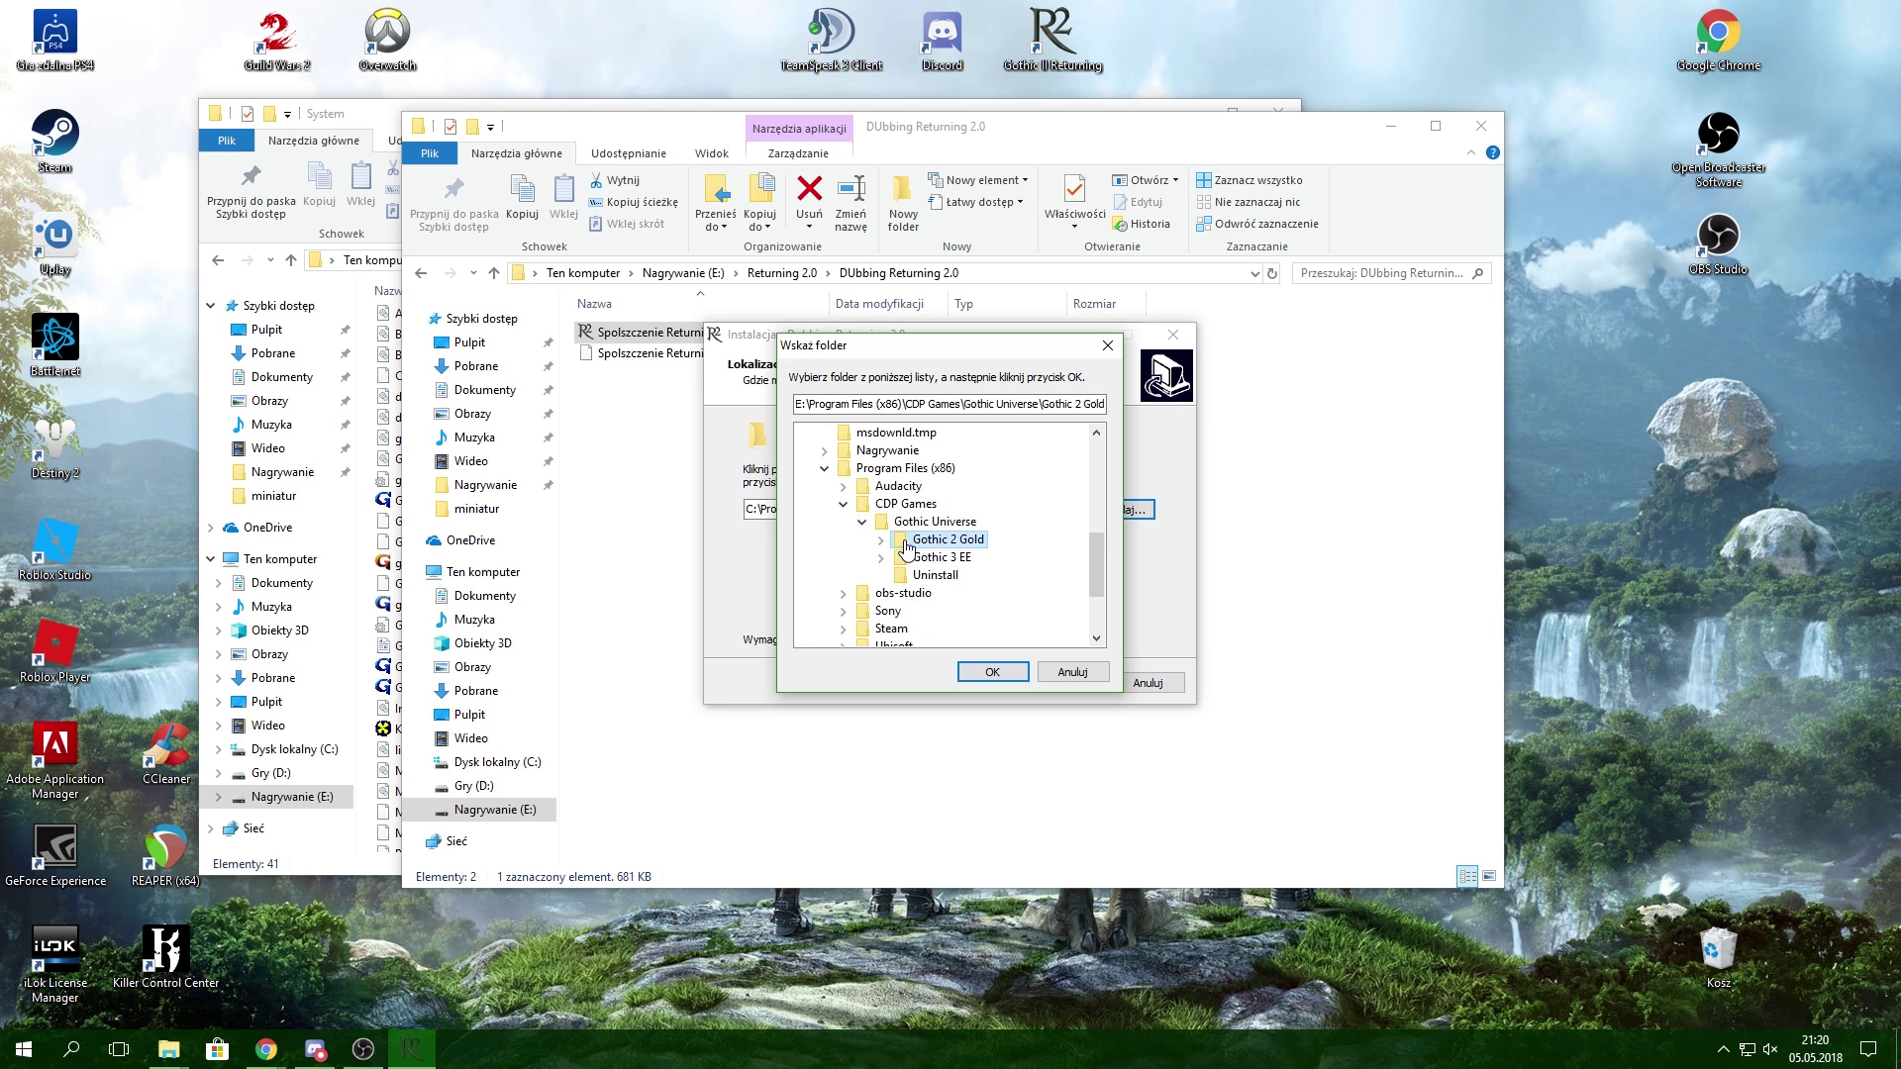
left_click(881, 541)
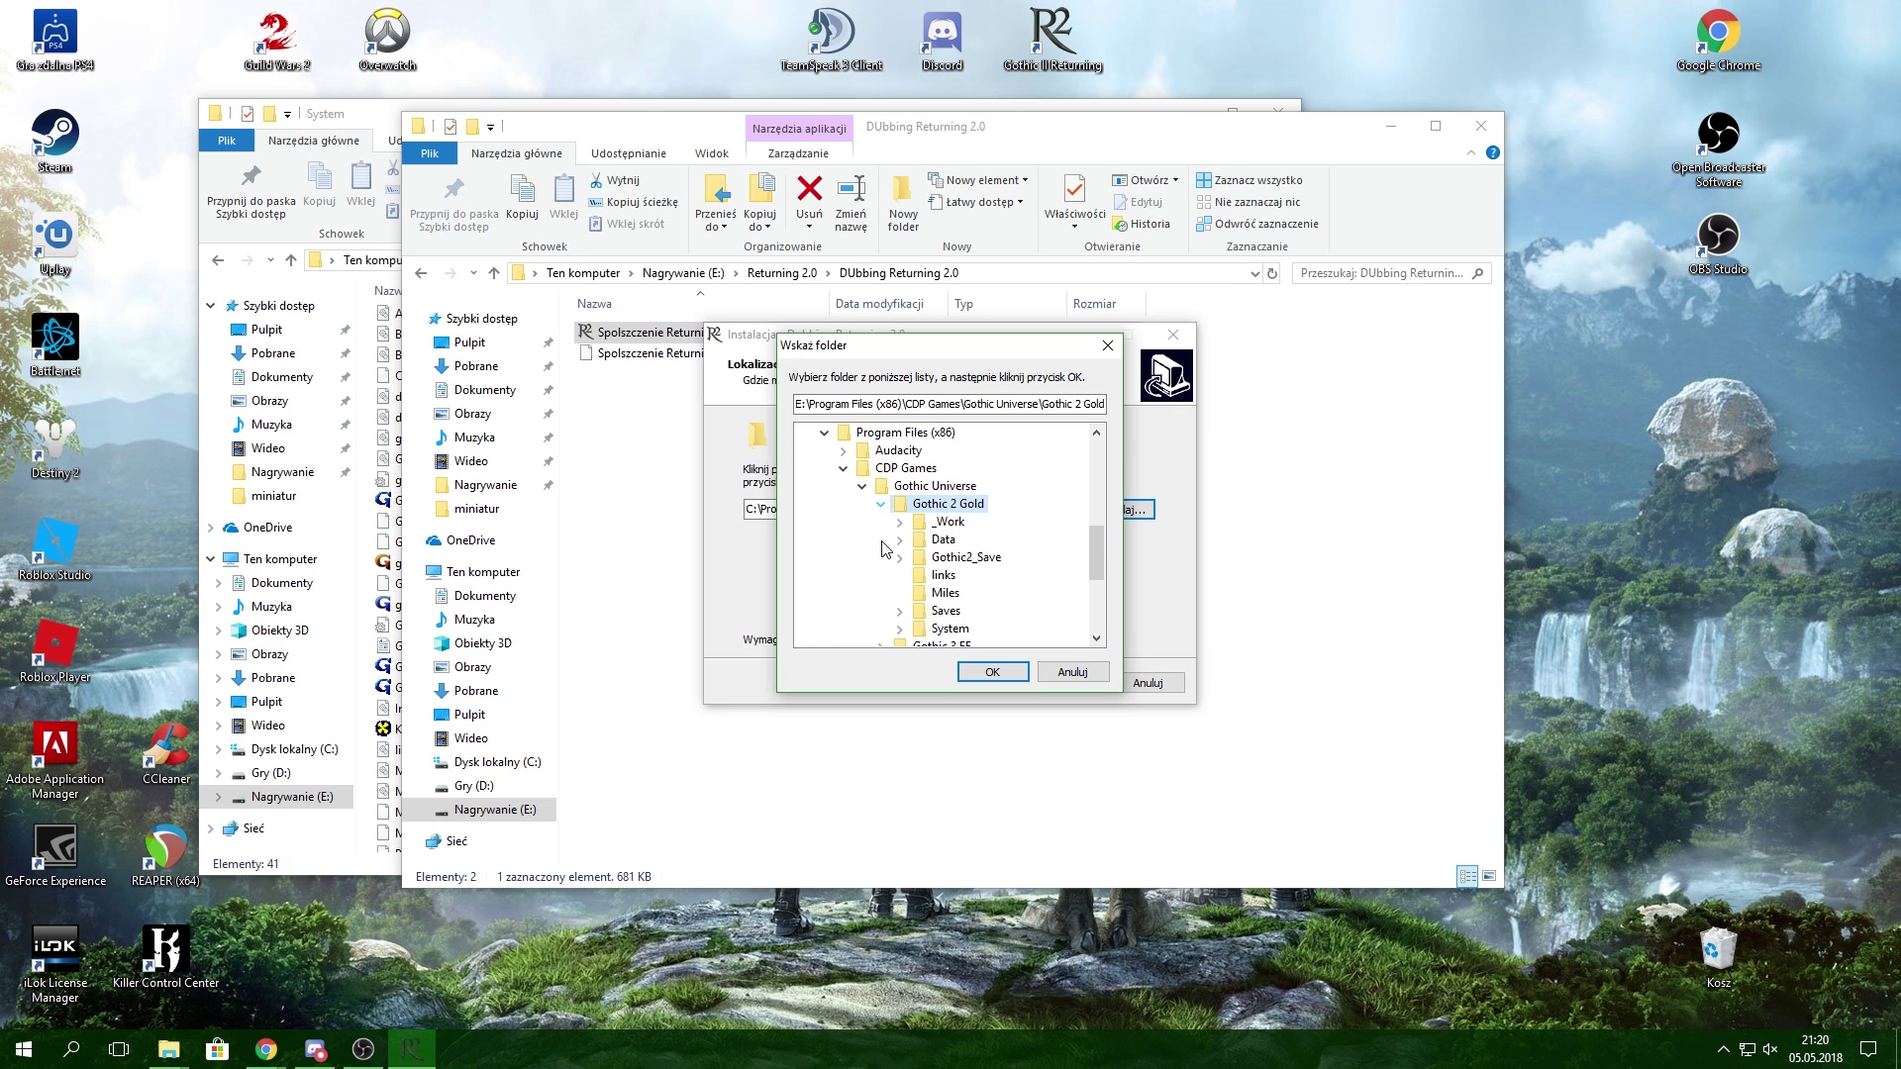
left_click(985, 671)
Step: Check the end of the dubbing's destination path, reselecting the Gothic 2 Gold folder
left_click_drag(1006, 509, 1174, 535)
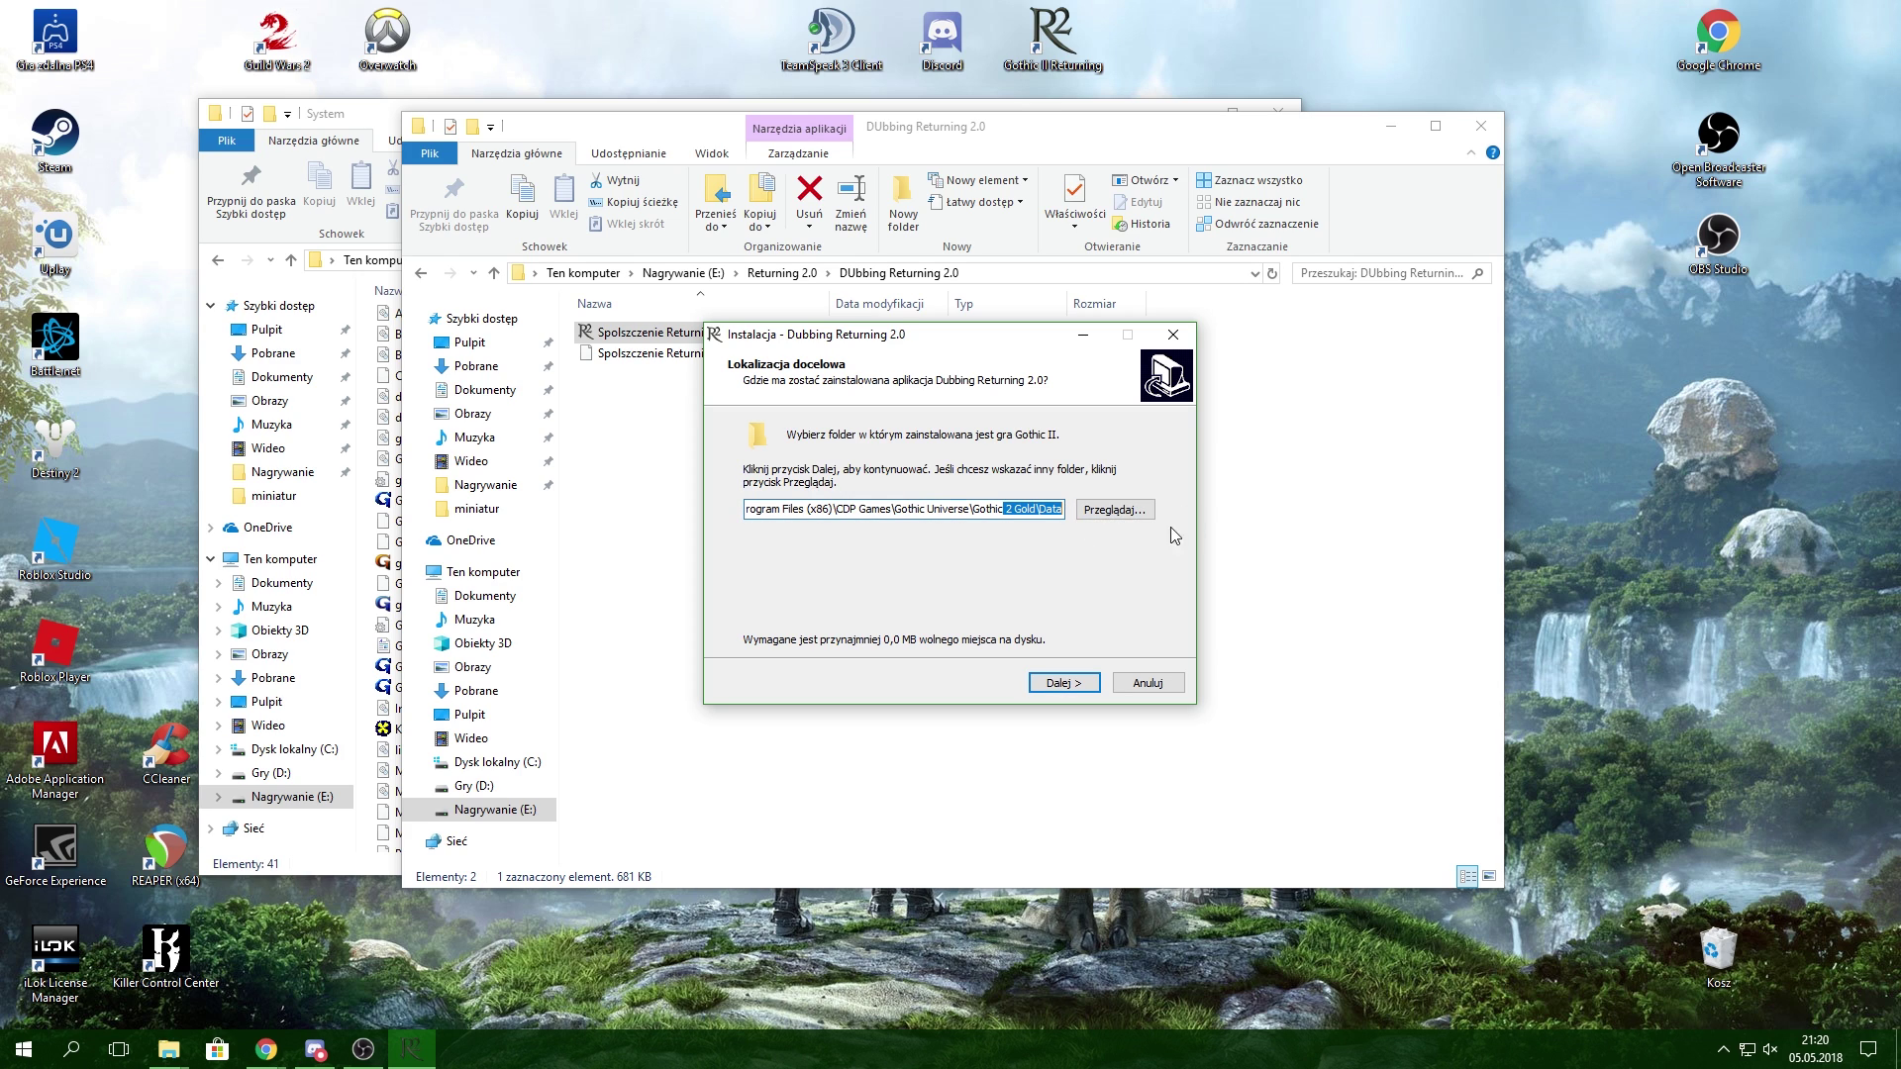
left_click(1109, 511)
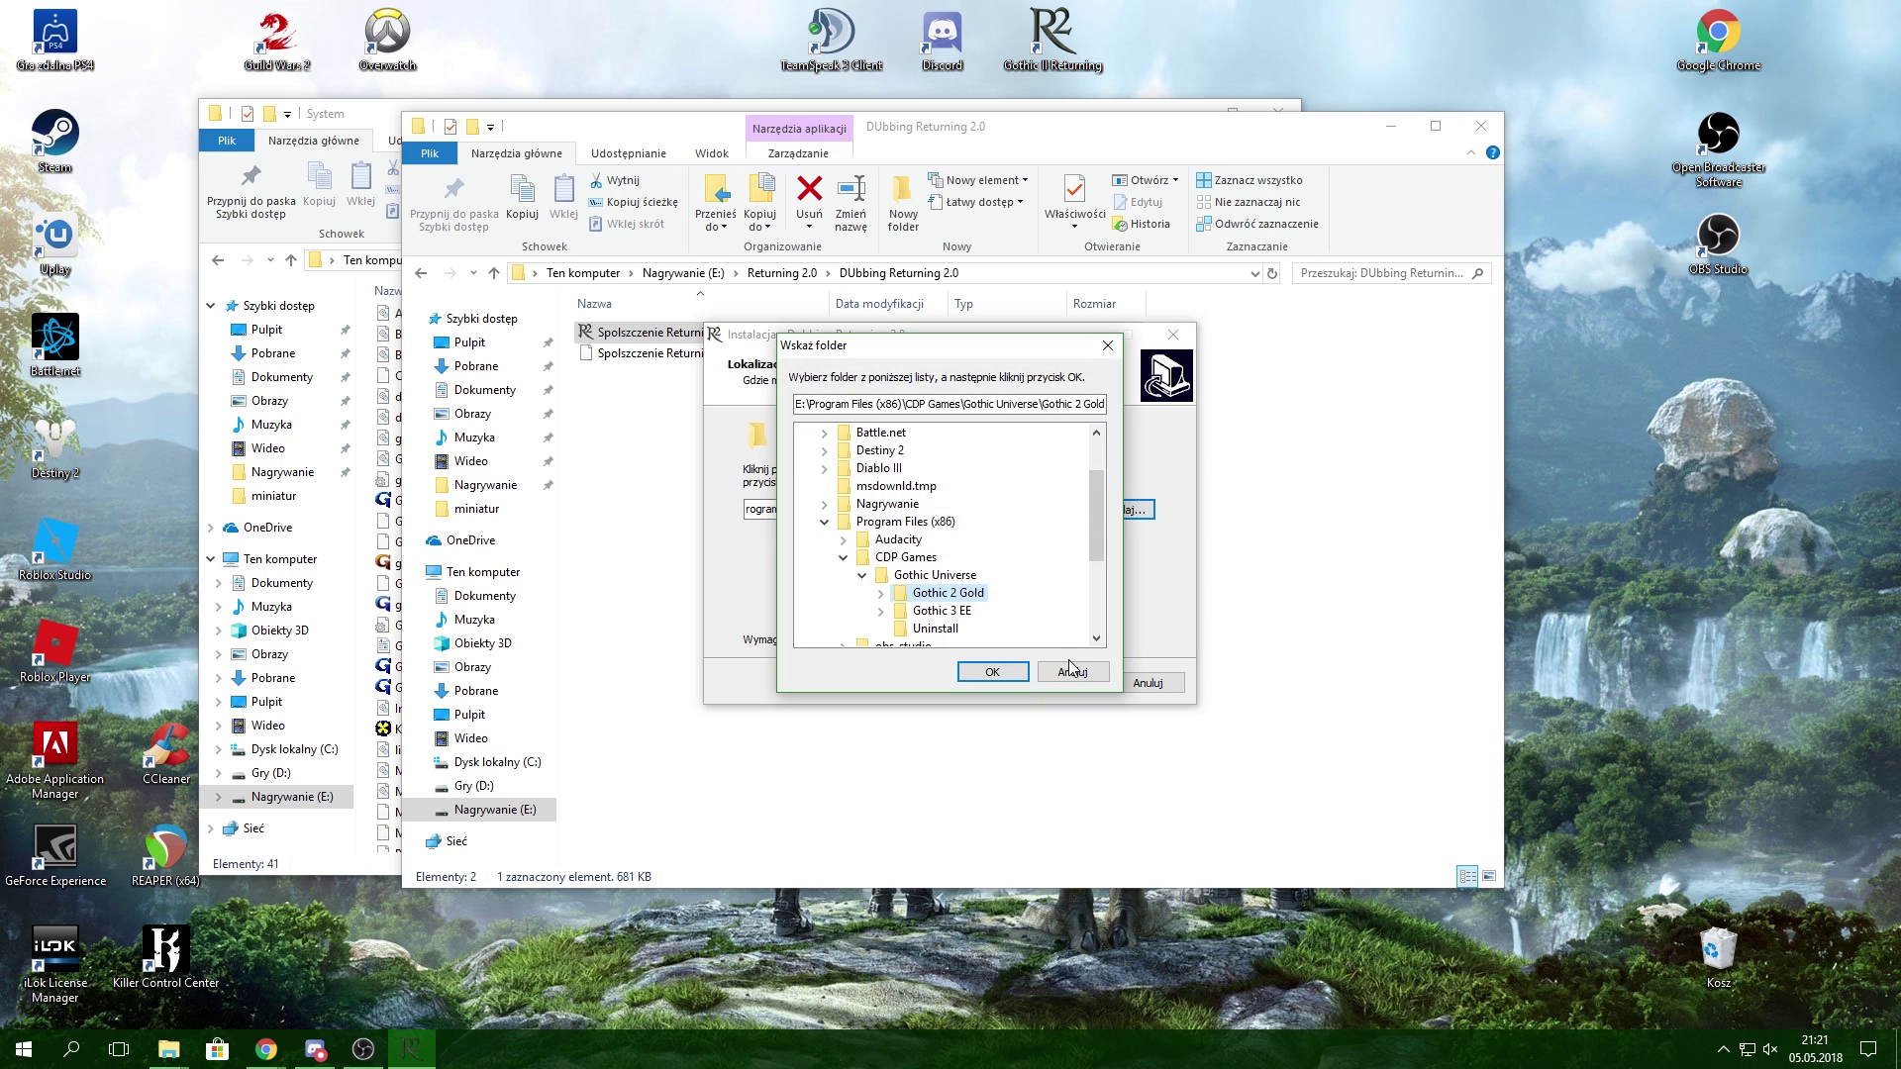
left_click(995, 672)
left_click_drag(1025, 512, 1110, 511)
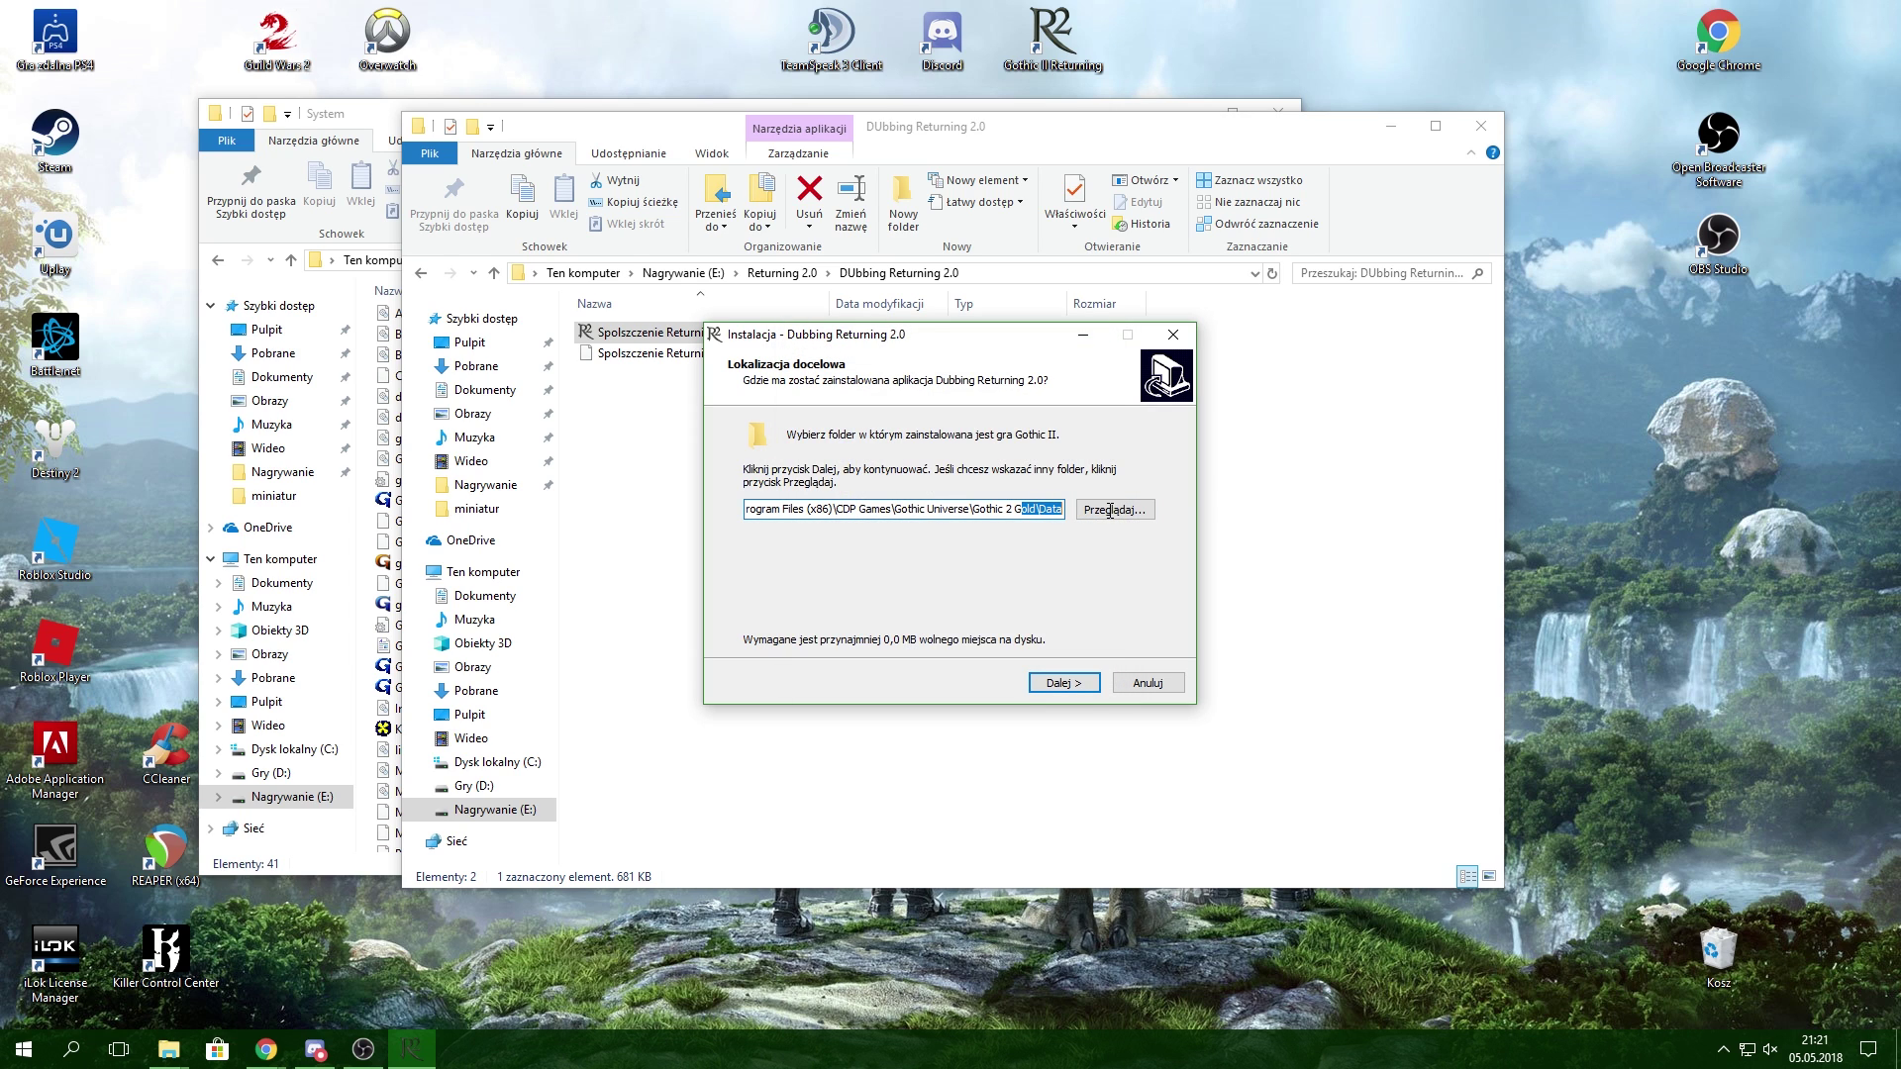
left_click(1016, 511)
Step: Inspect the Data folder inside Gothic 2 Gold, then return to the Dubbing Returning 2.0 installer
left_click(386, 105)
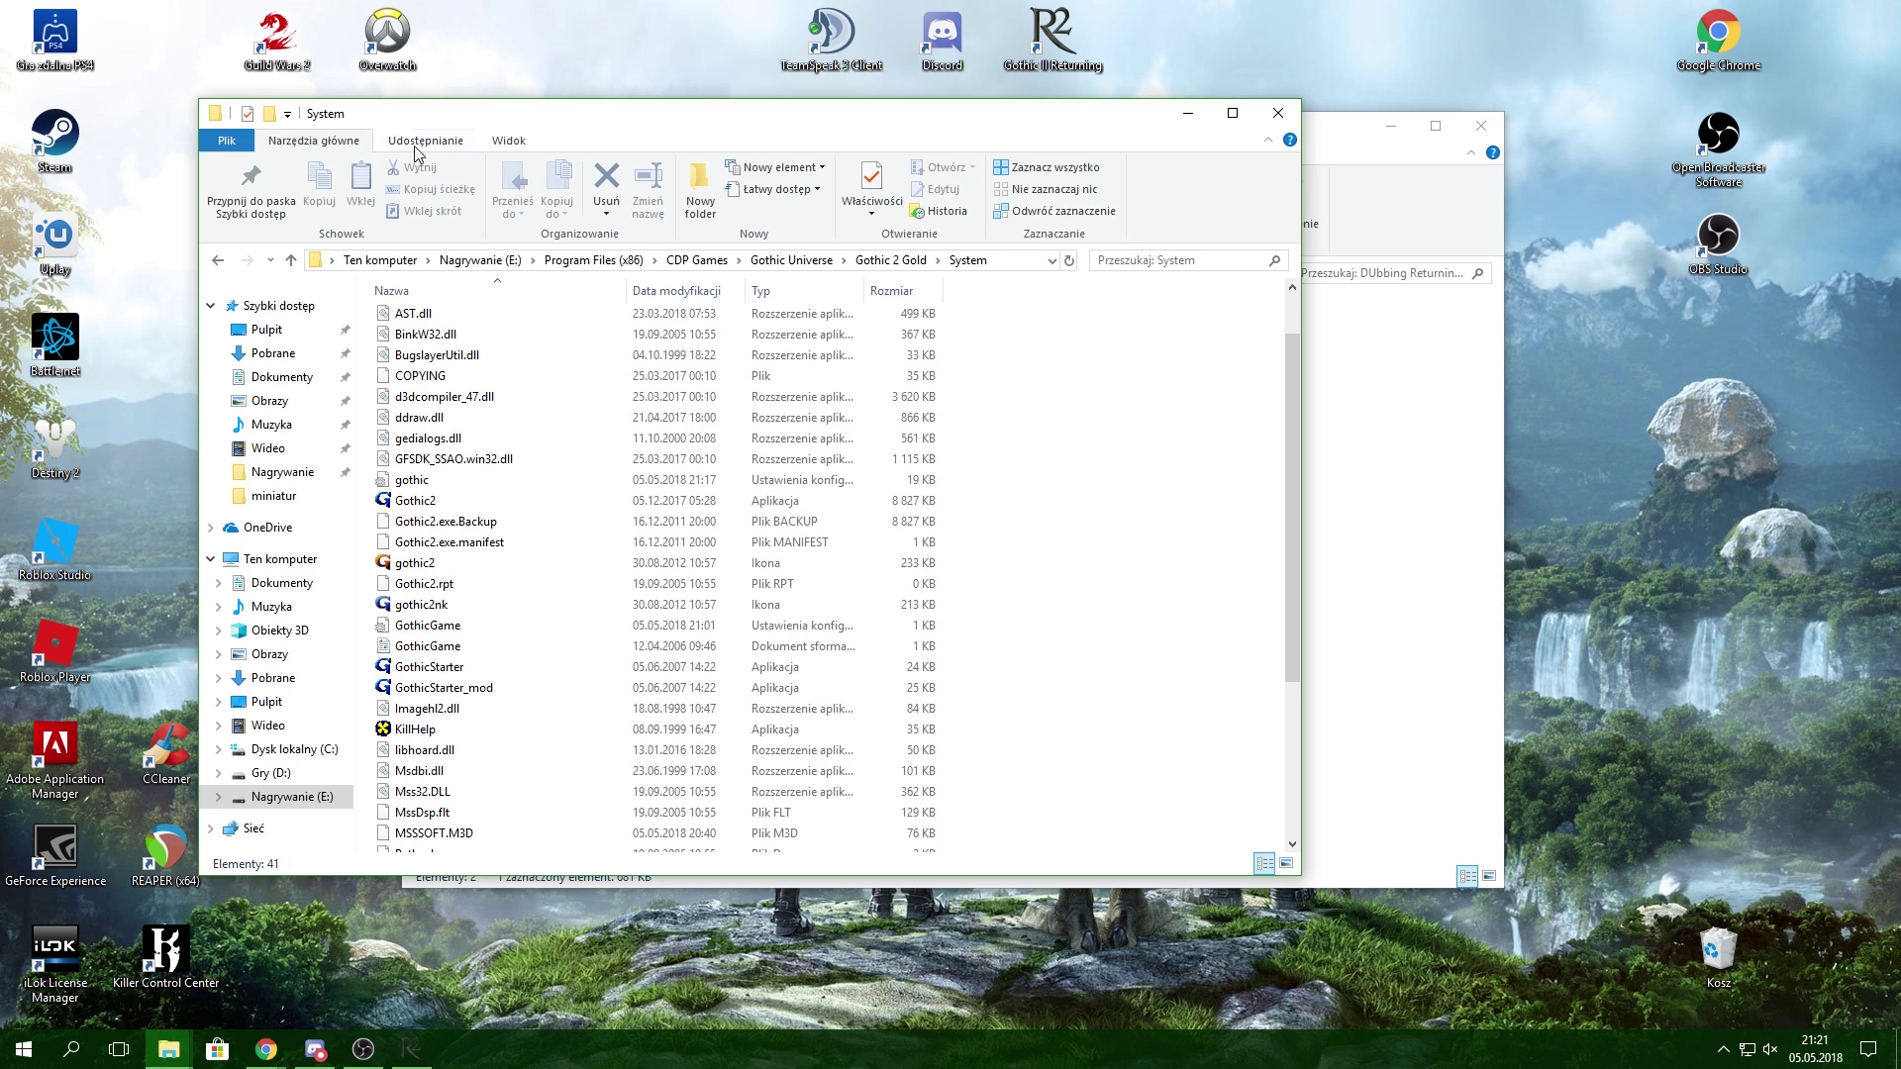
left_click(890, 259)
double_click(448, 342)
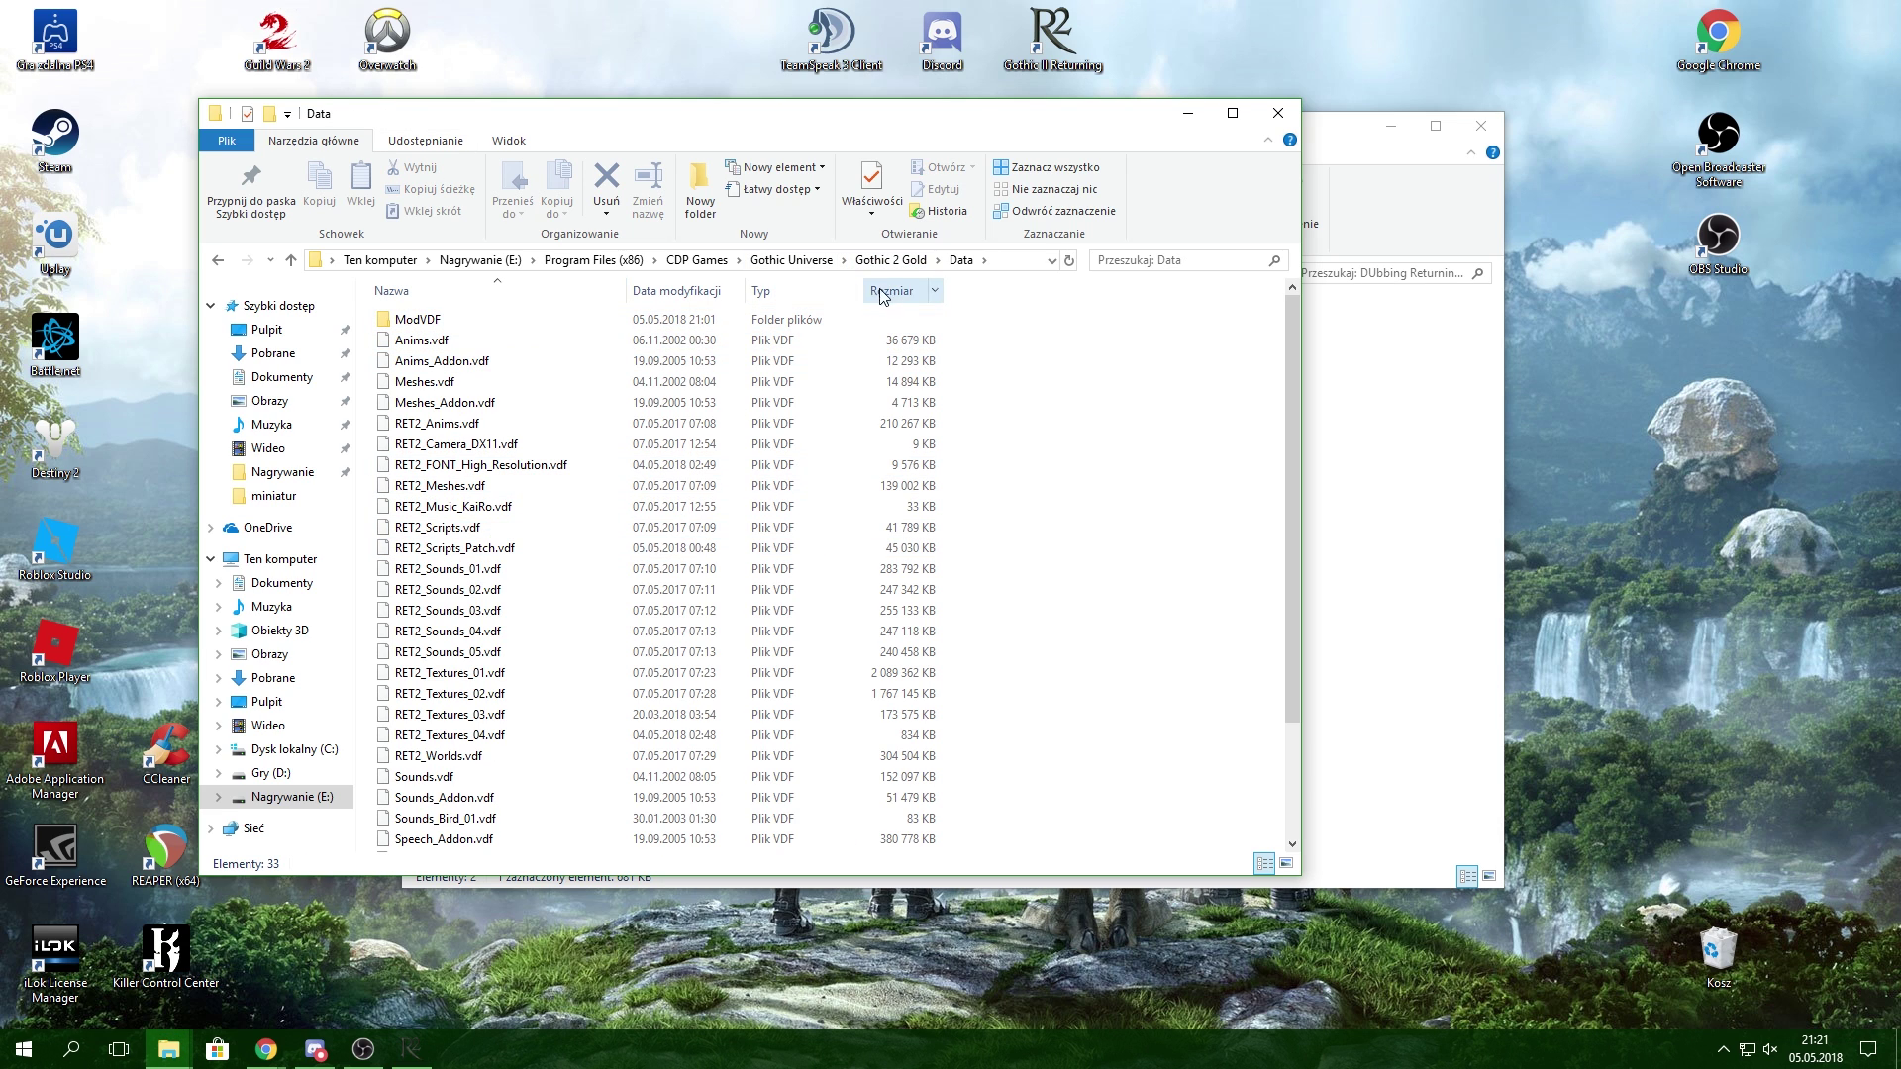
left_click(898, 262)
left_click(1434, 446)
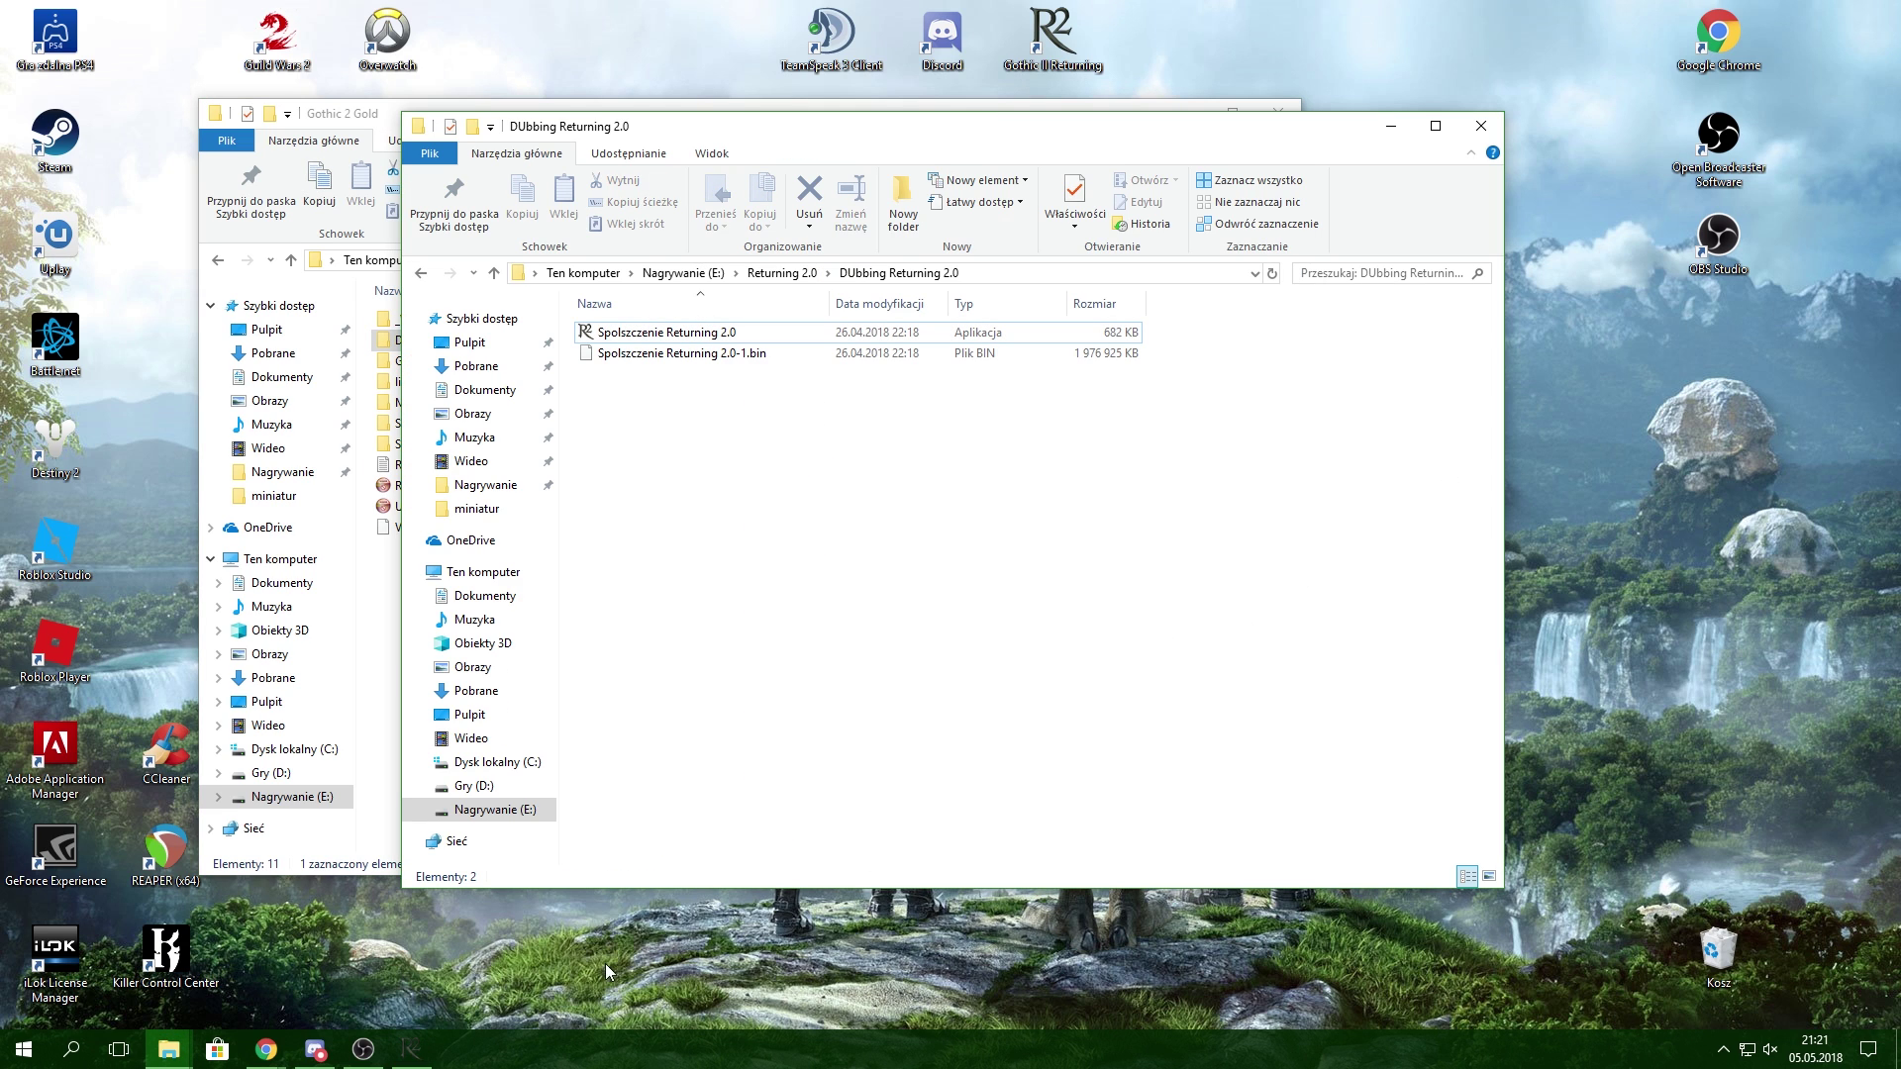
left_click(408, 1049)
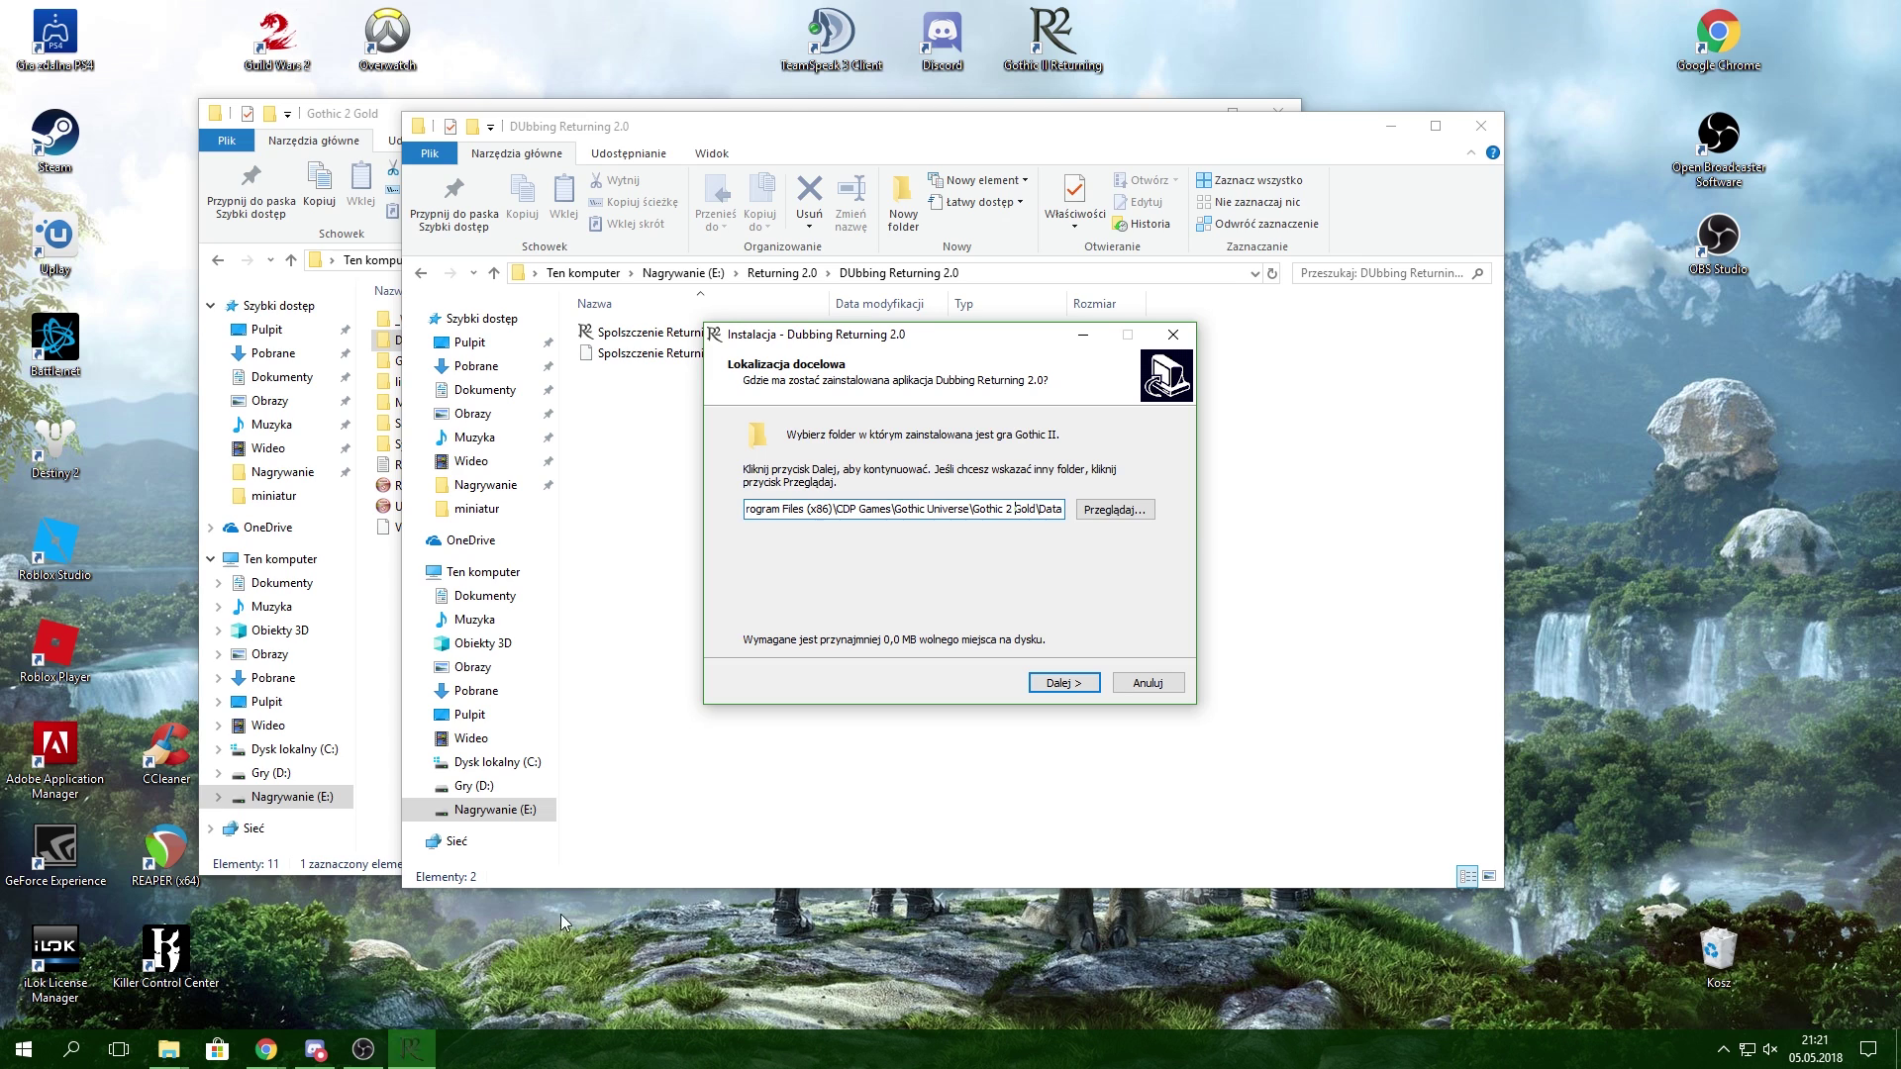
Step: Accept installing into the existing Data folder, select Dubbing Rosyjski and start the dubbing installation
left_click(1057, 684)
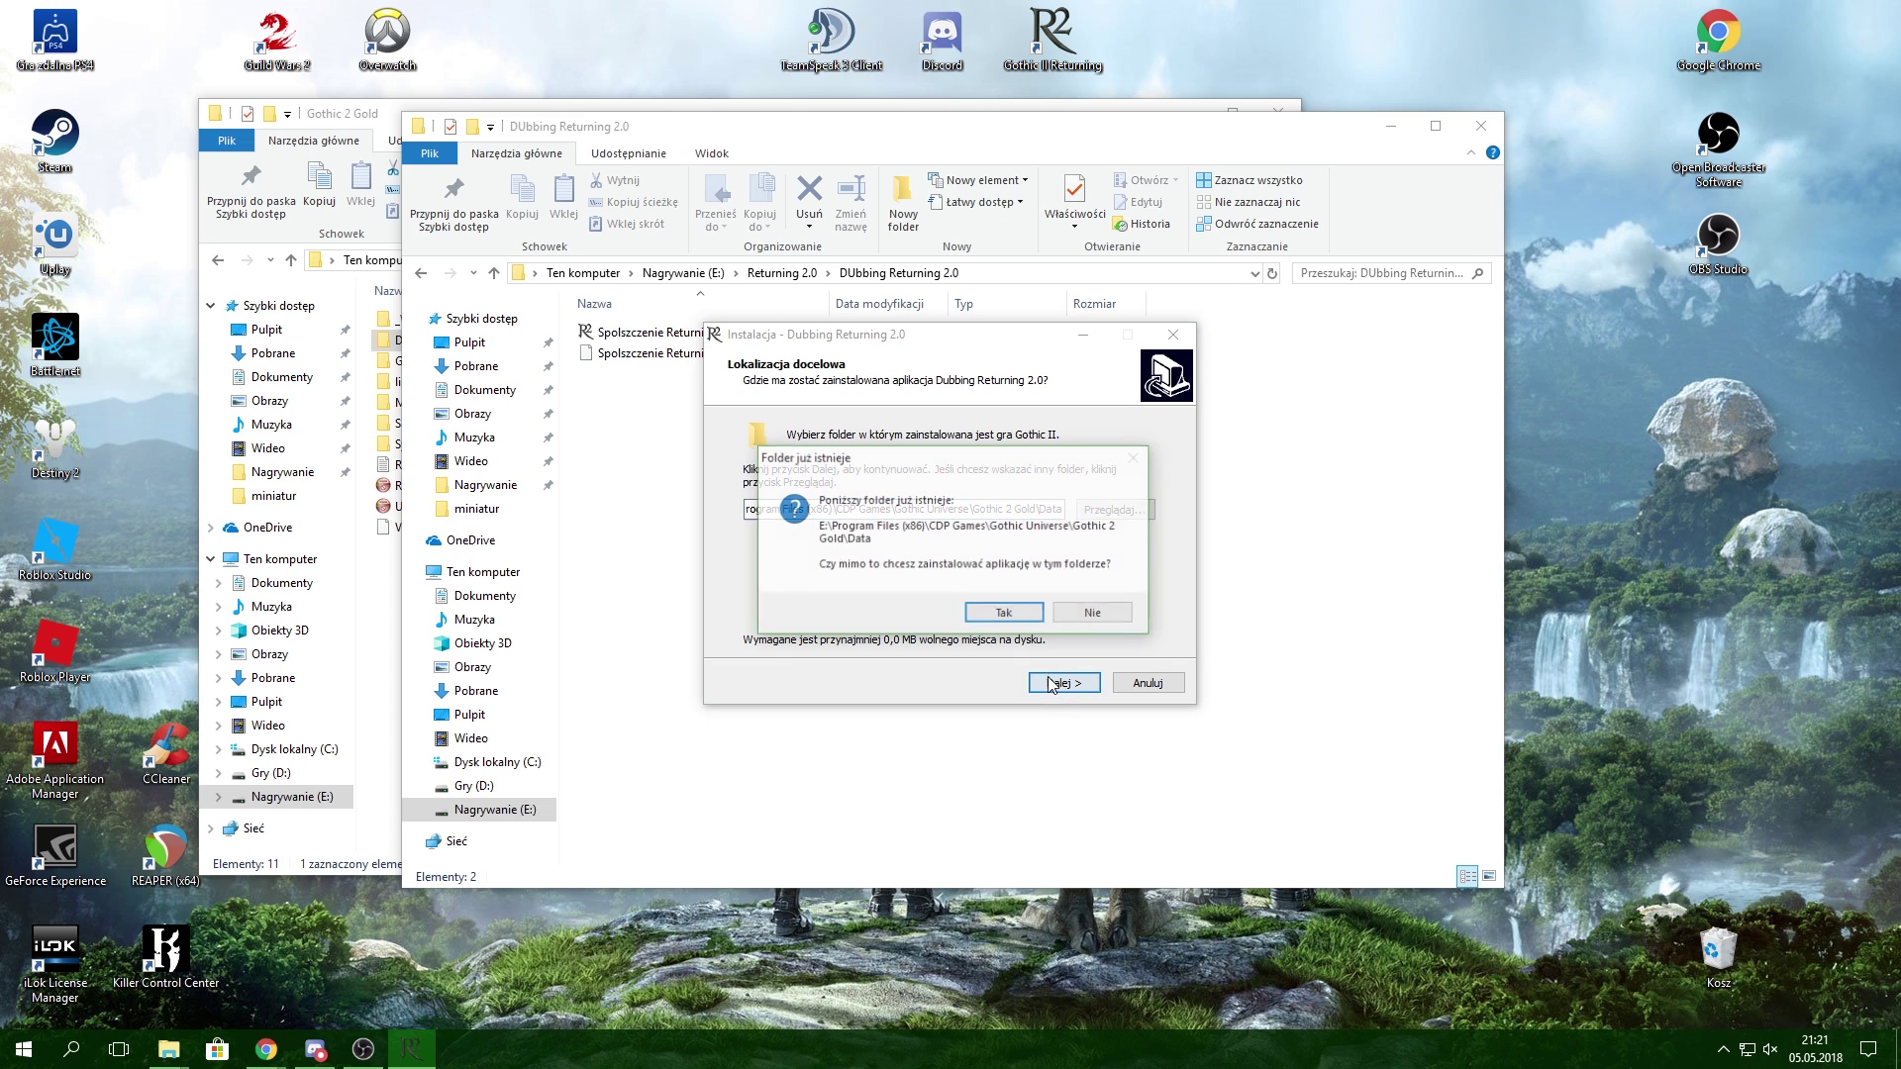
left_click(1012, 623)
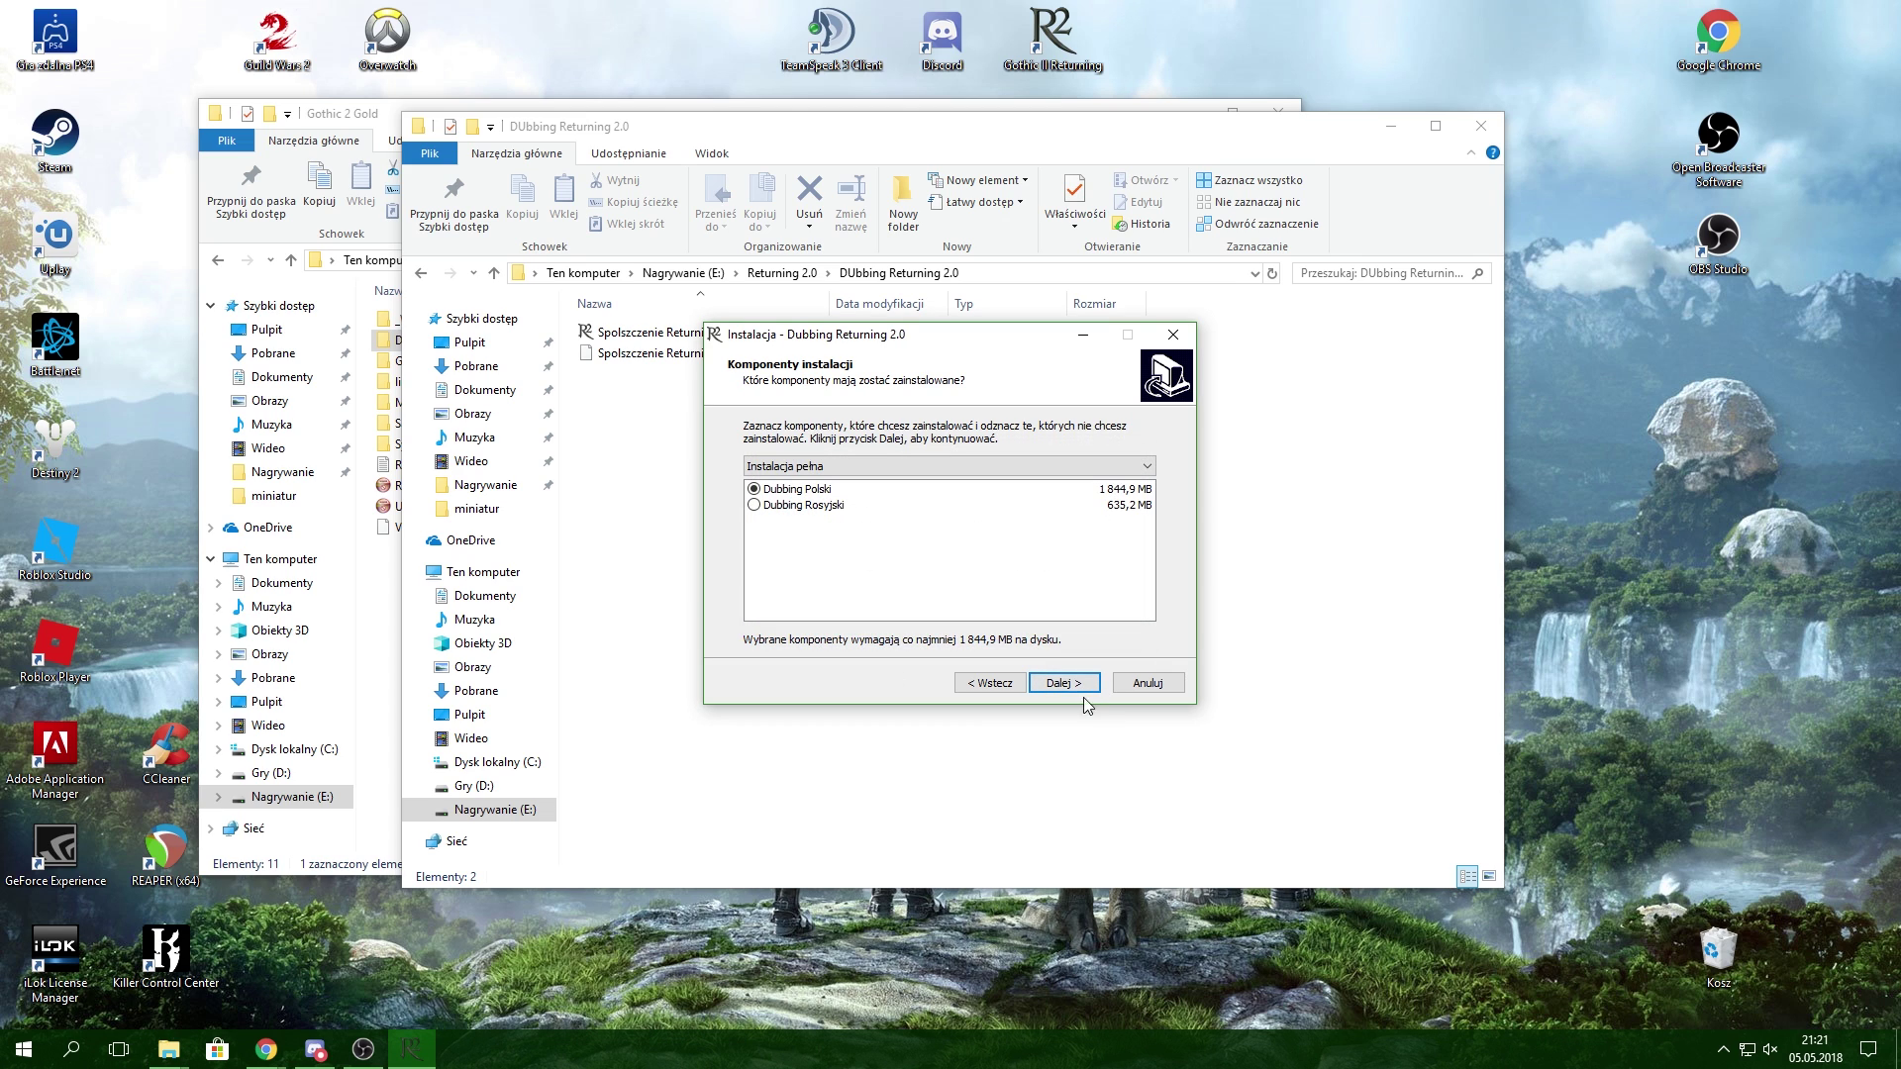
left_click(803, 506)
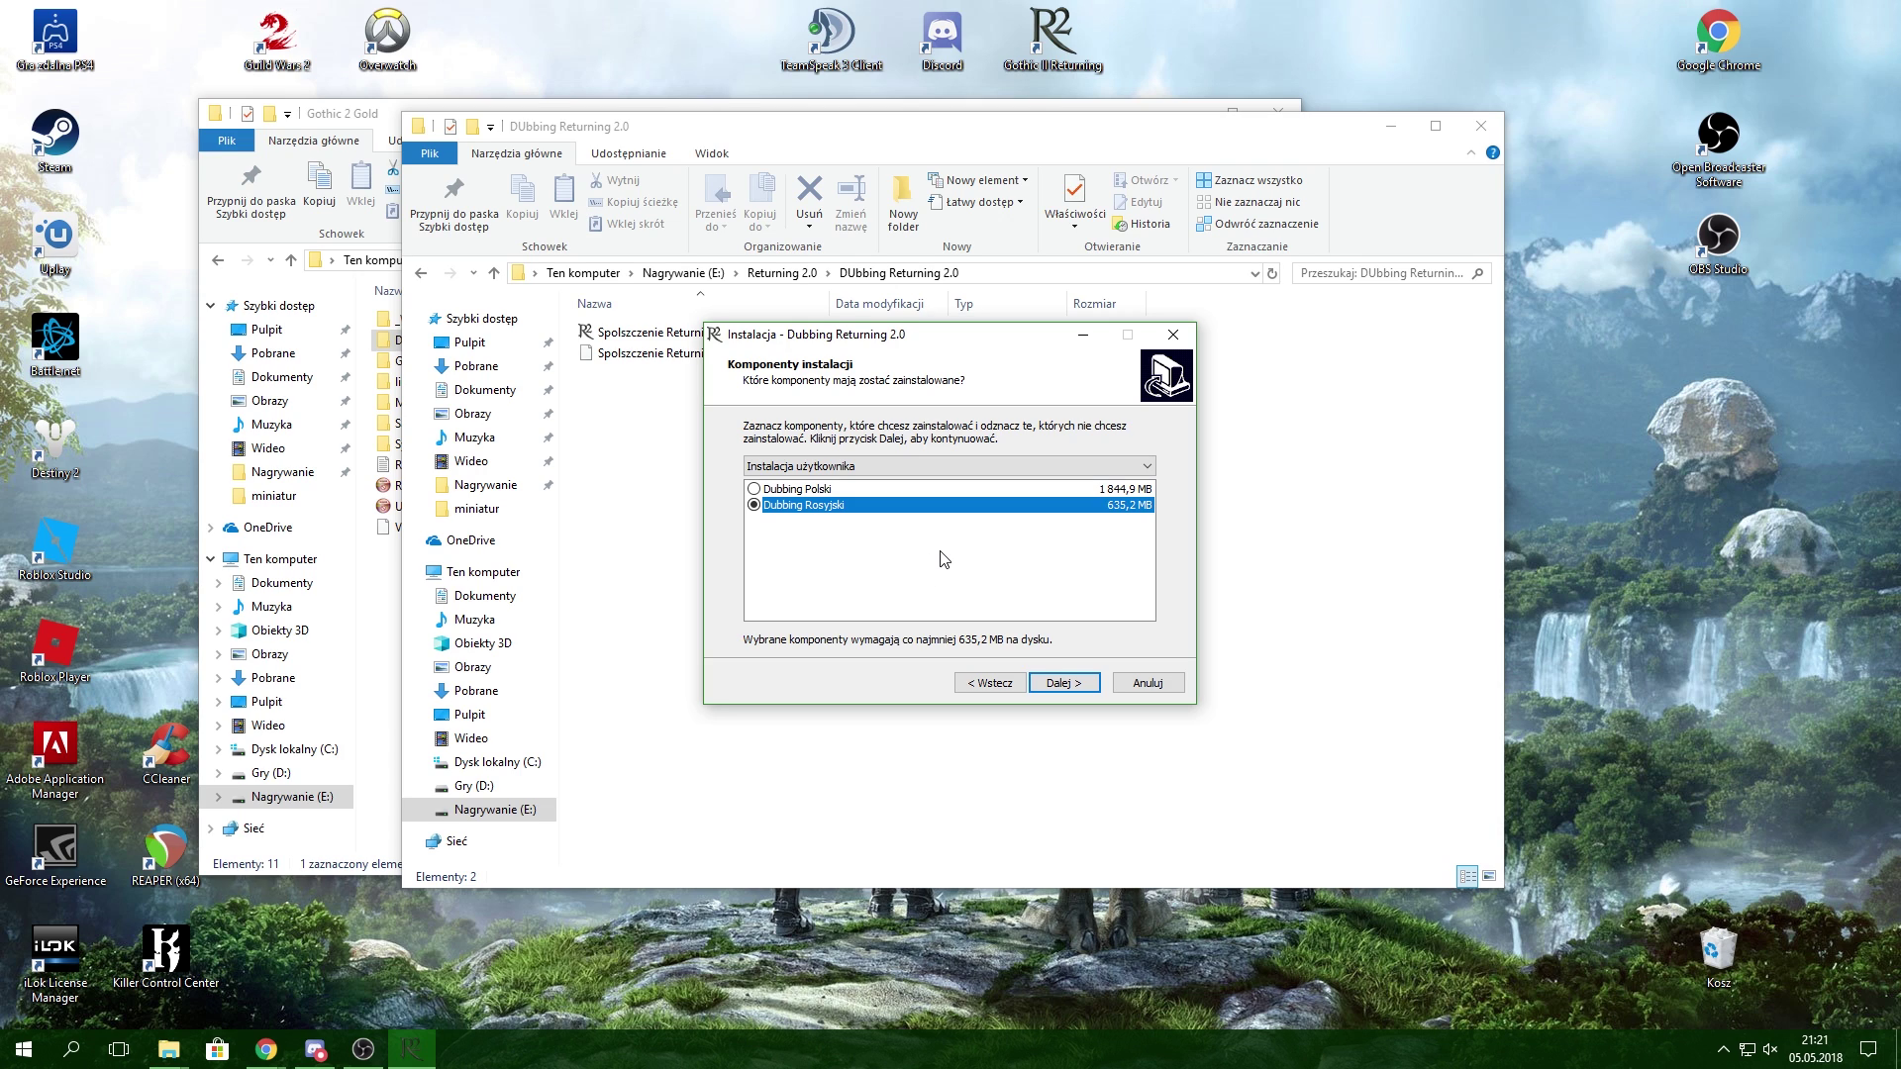
left_click(1074, 682)
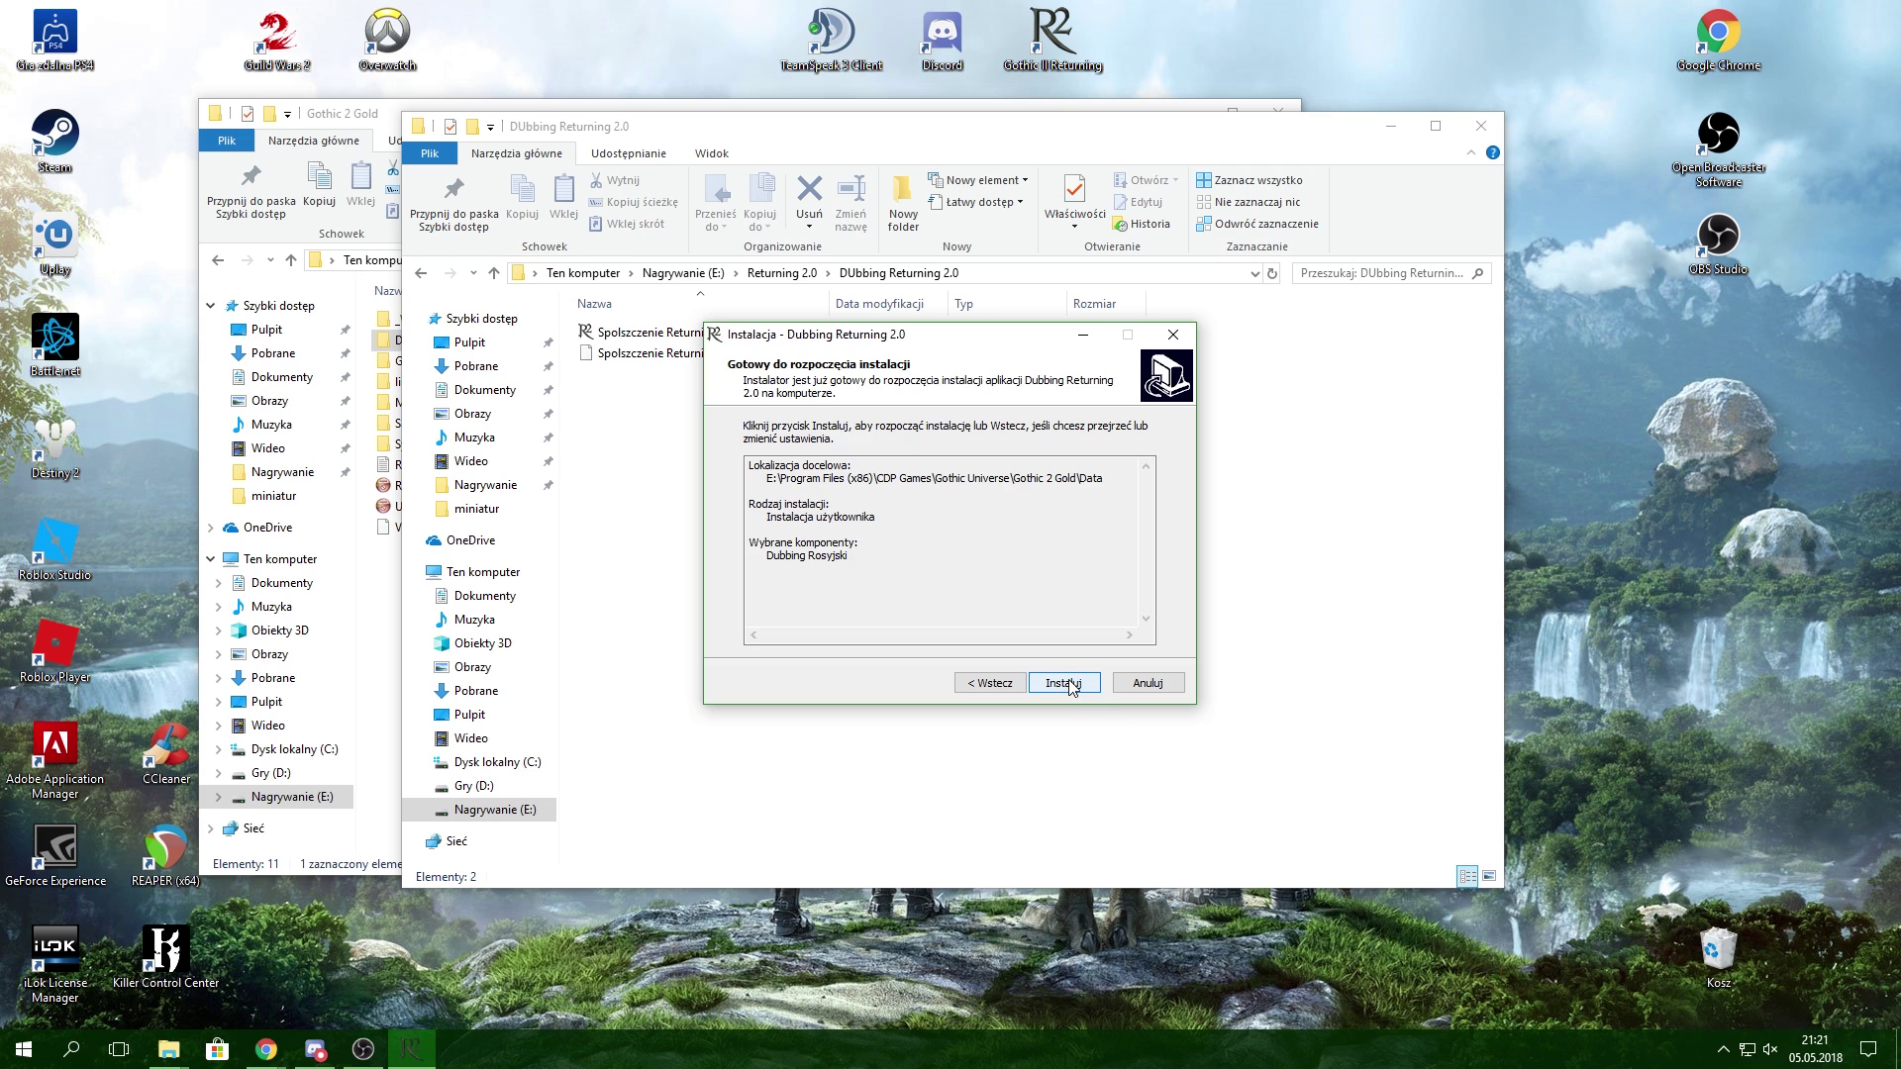
left_click(1064, 683)
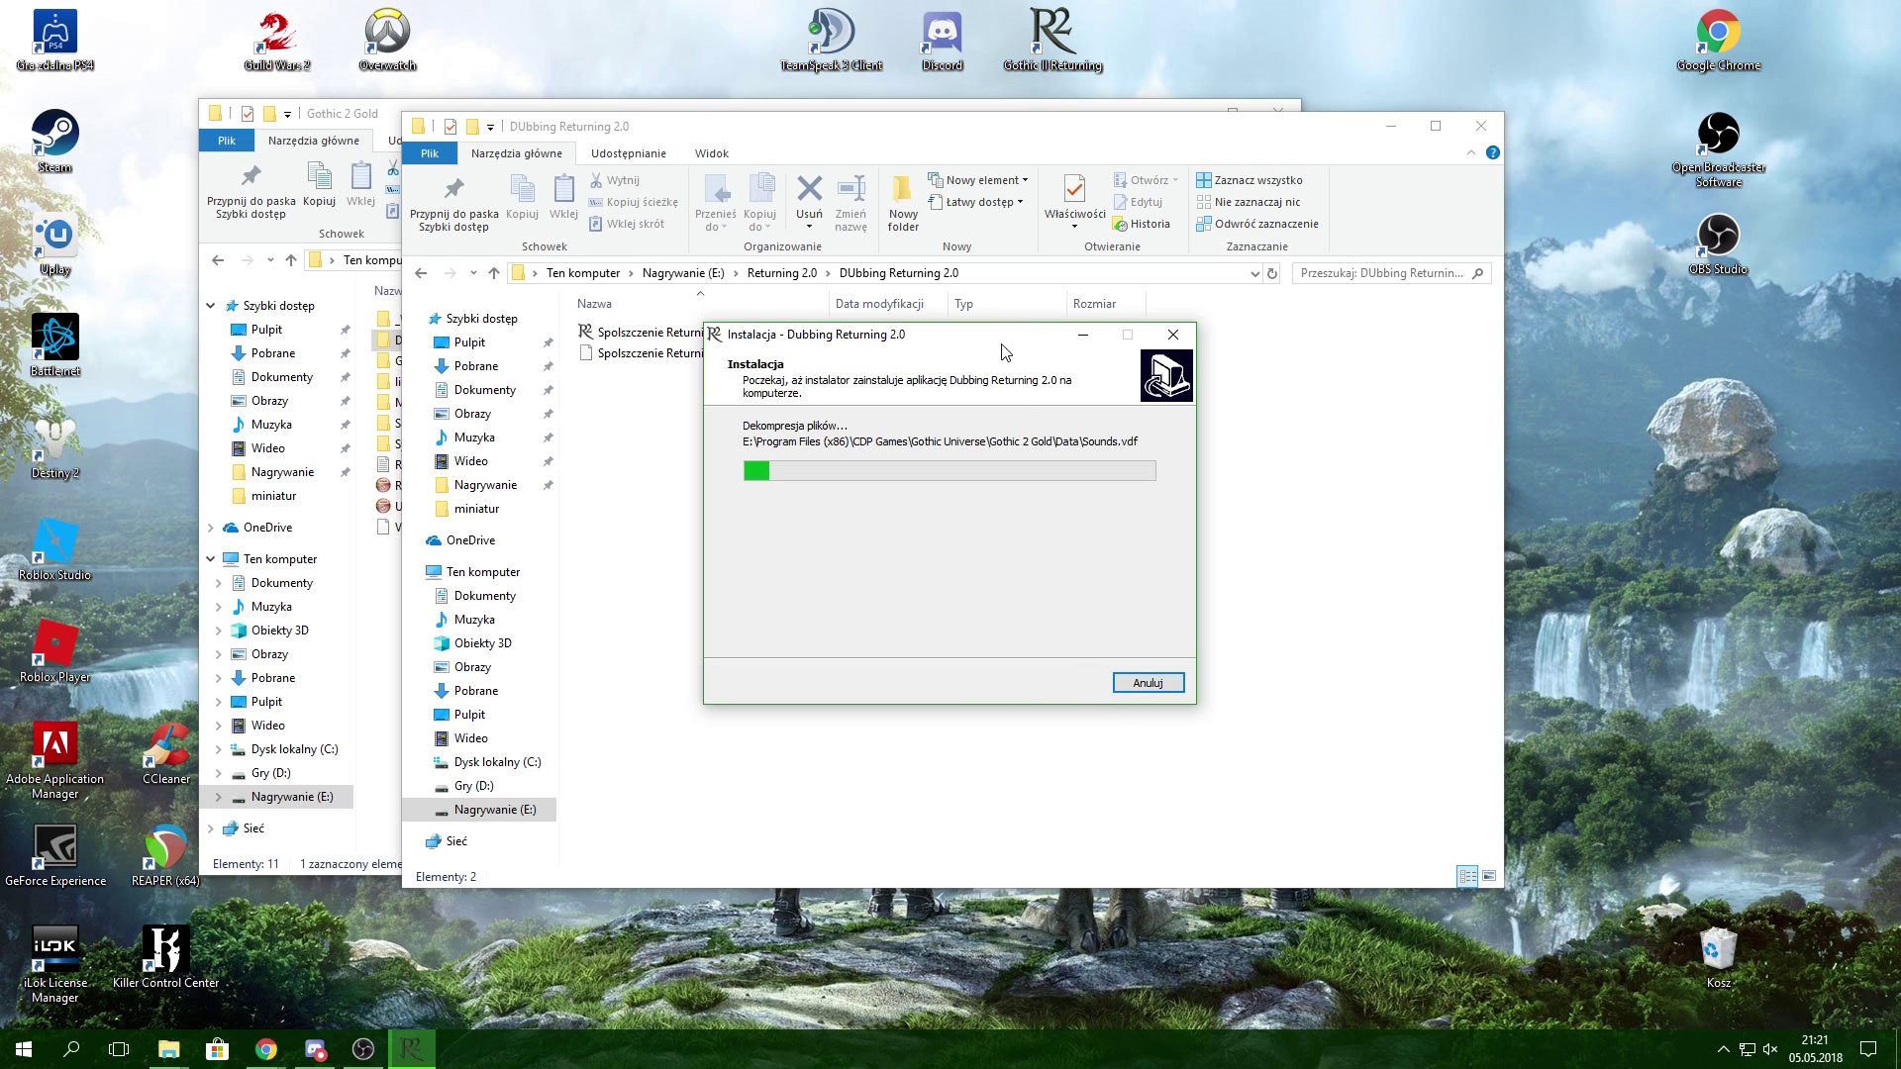
Step: Empty the recycle bin while the dubbing installs, repositioning the installer window
left_click_drag(987, 340, 971, 452)
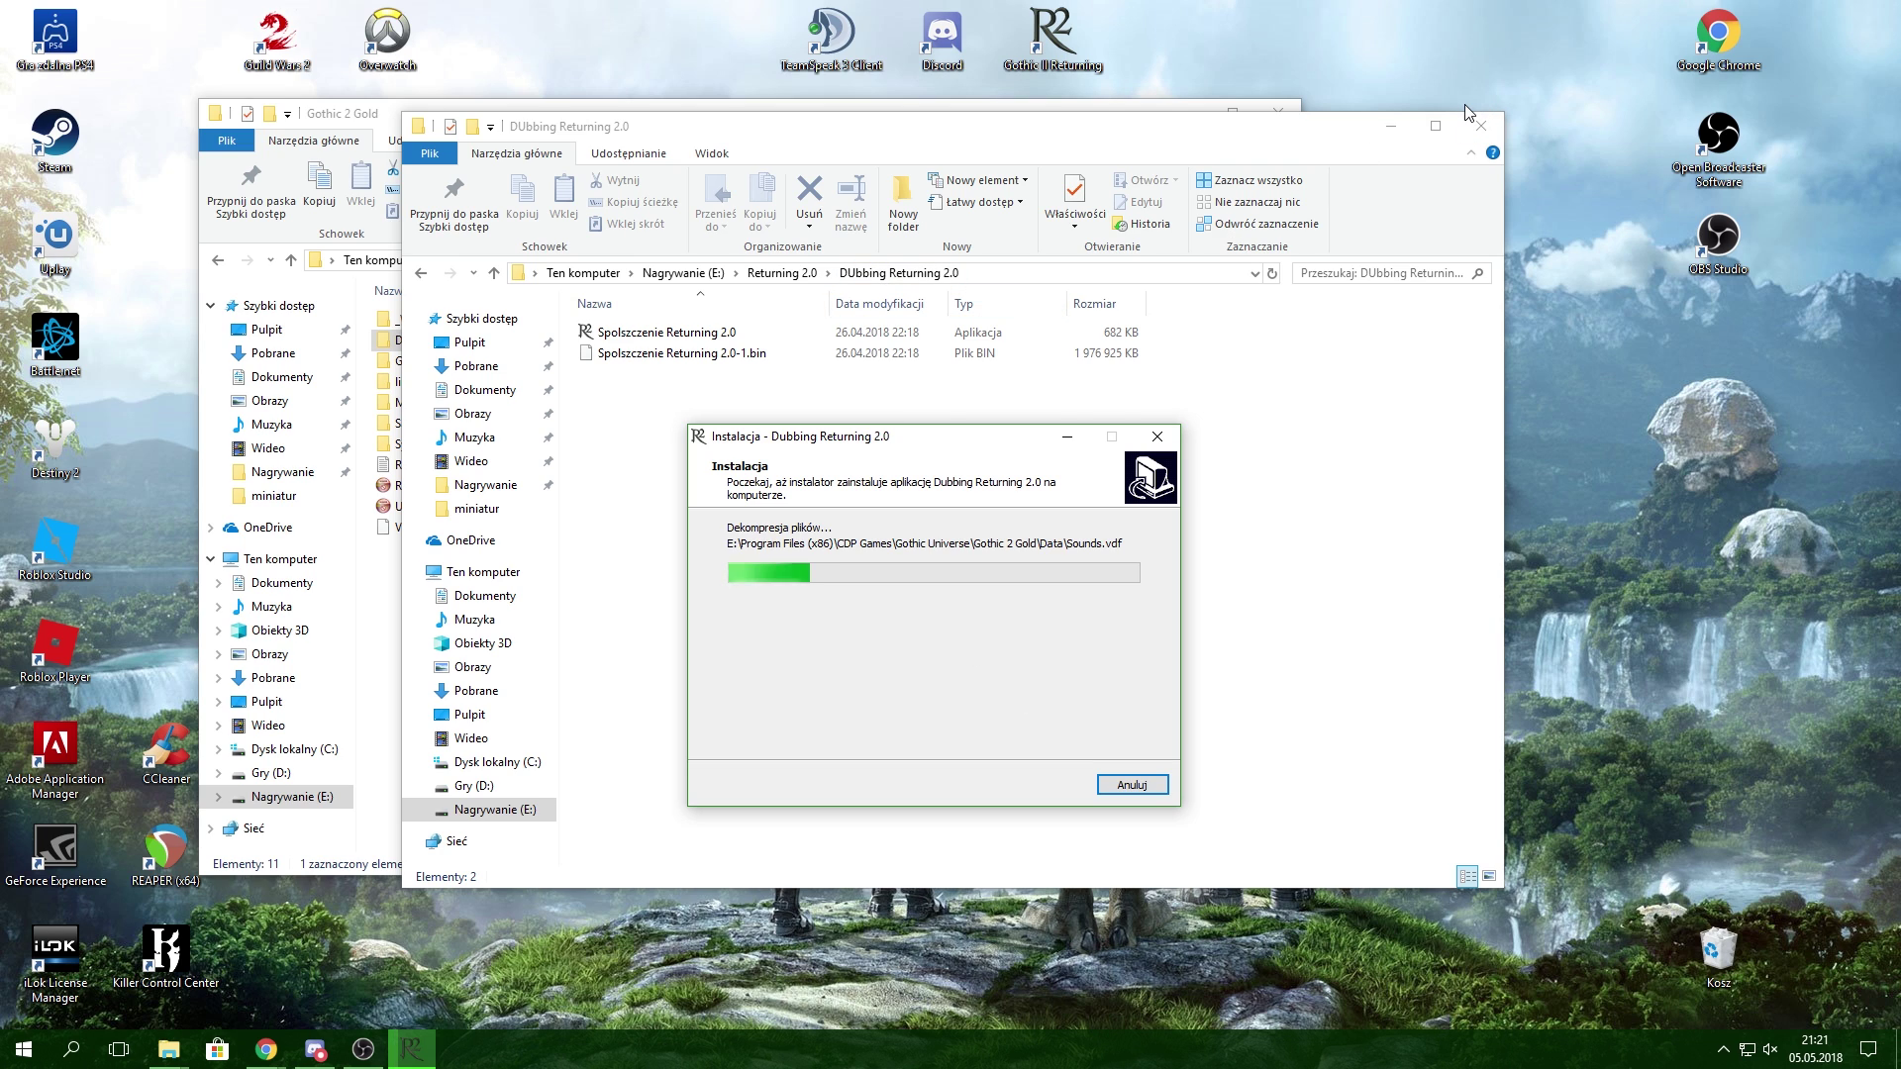
right_click(1714, 948)
left_click(1686, 766)
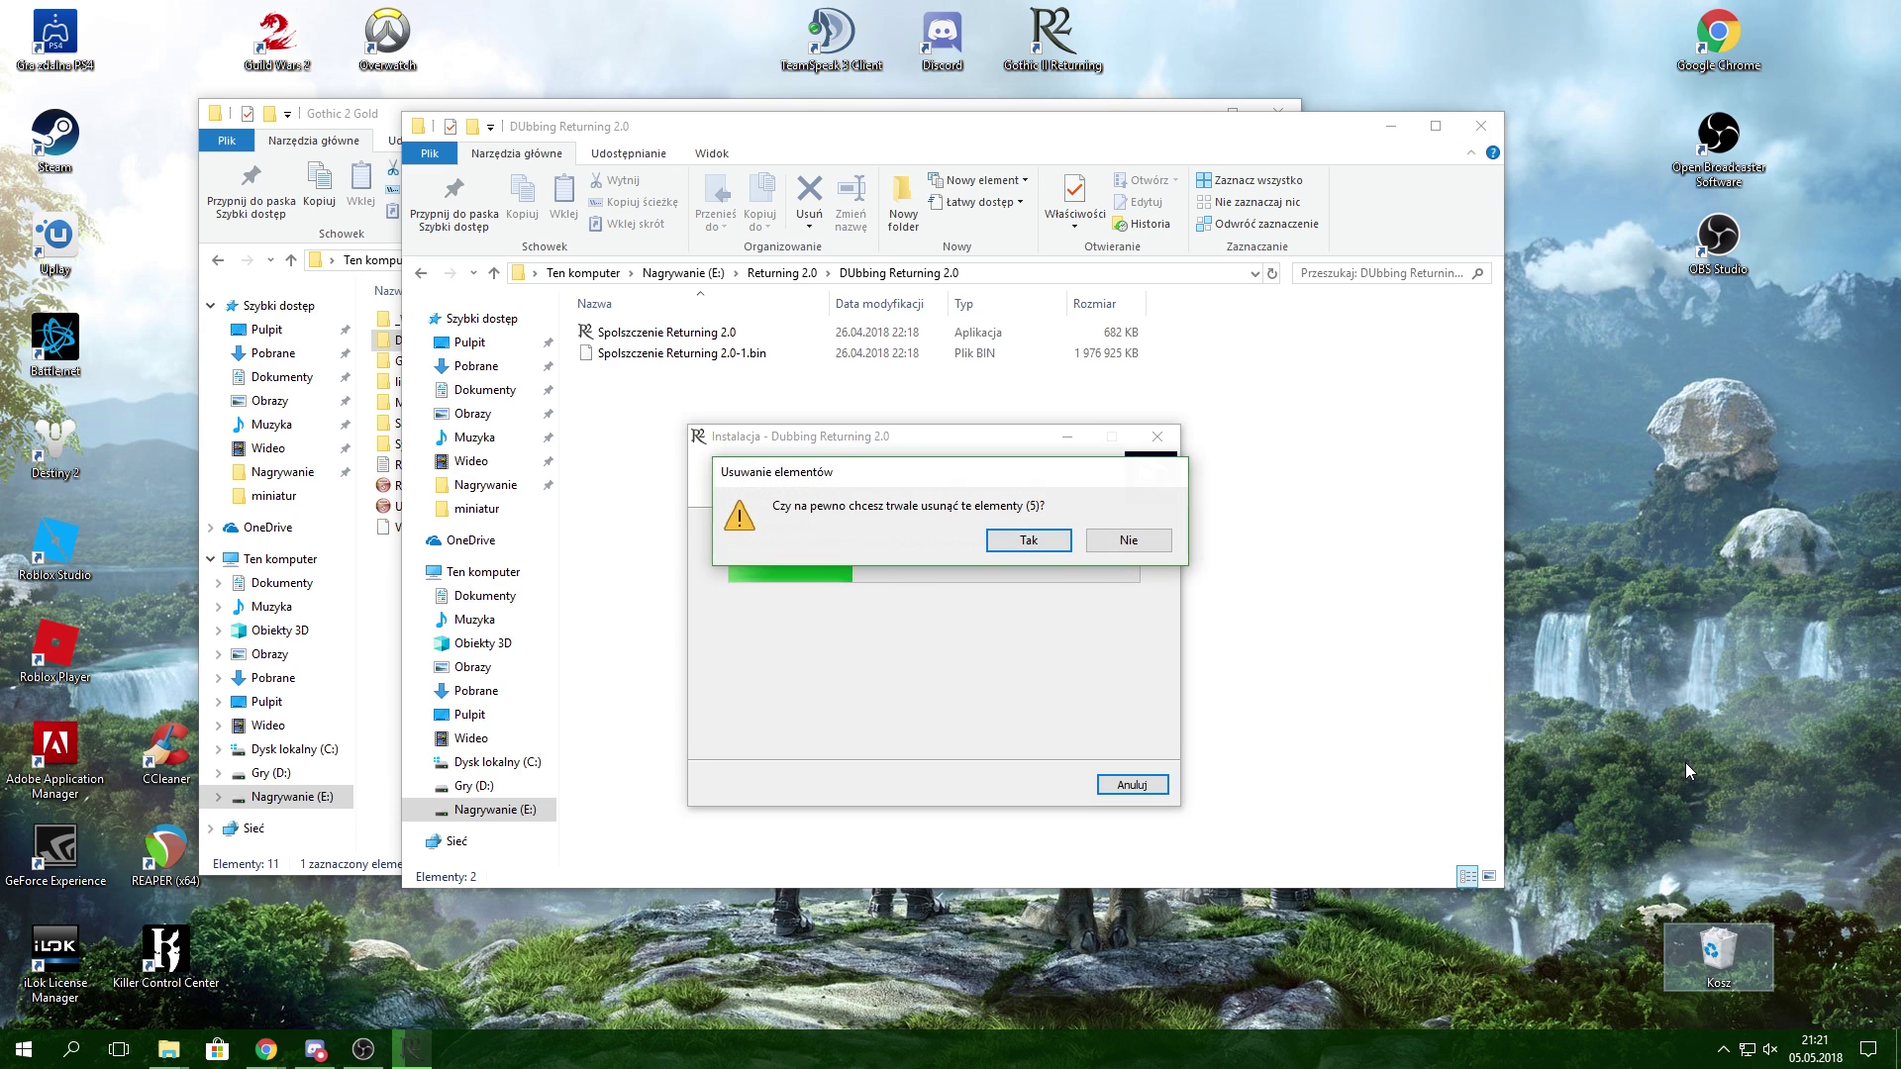
key("Return")
left_click_drag(939, 456, 882, 401)
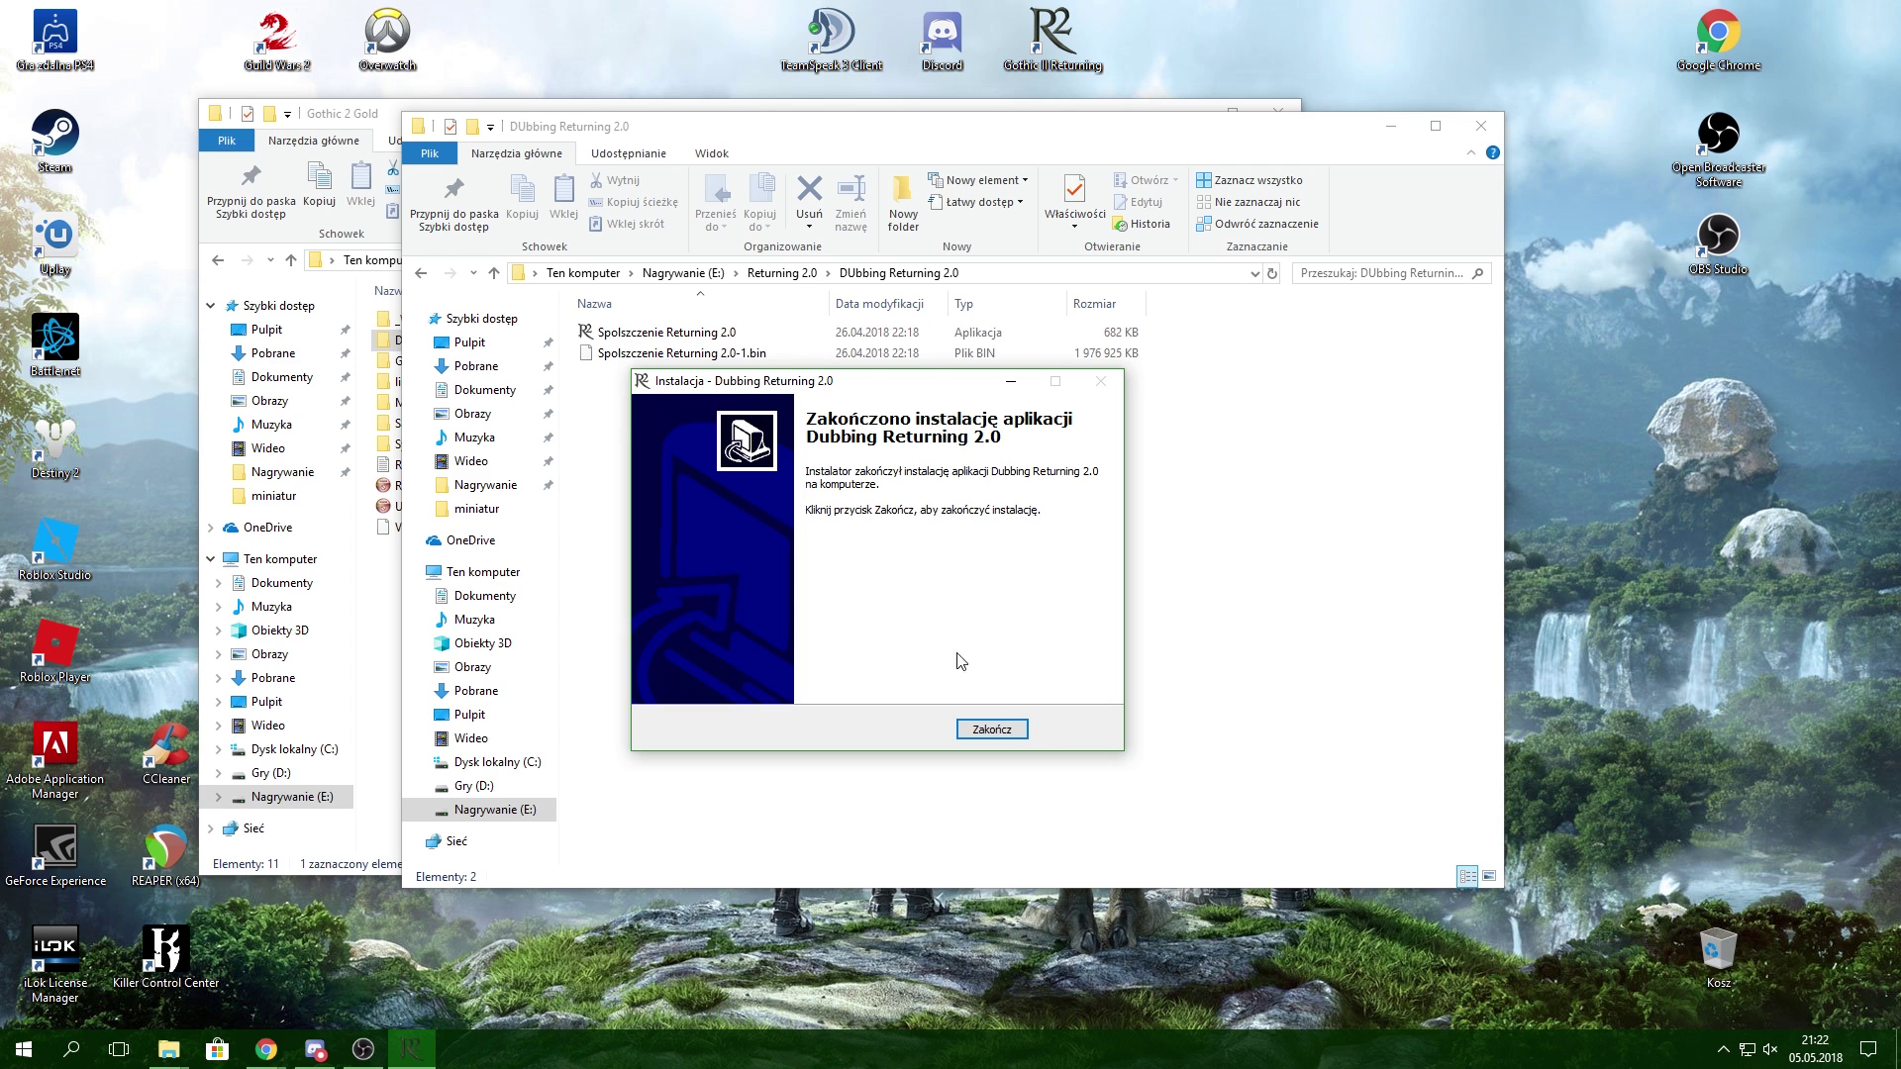
Step: Finish the Dubbing Returning 2.0 installer and close the folder window it was started from
left_click(991, 729)
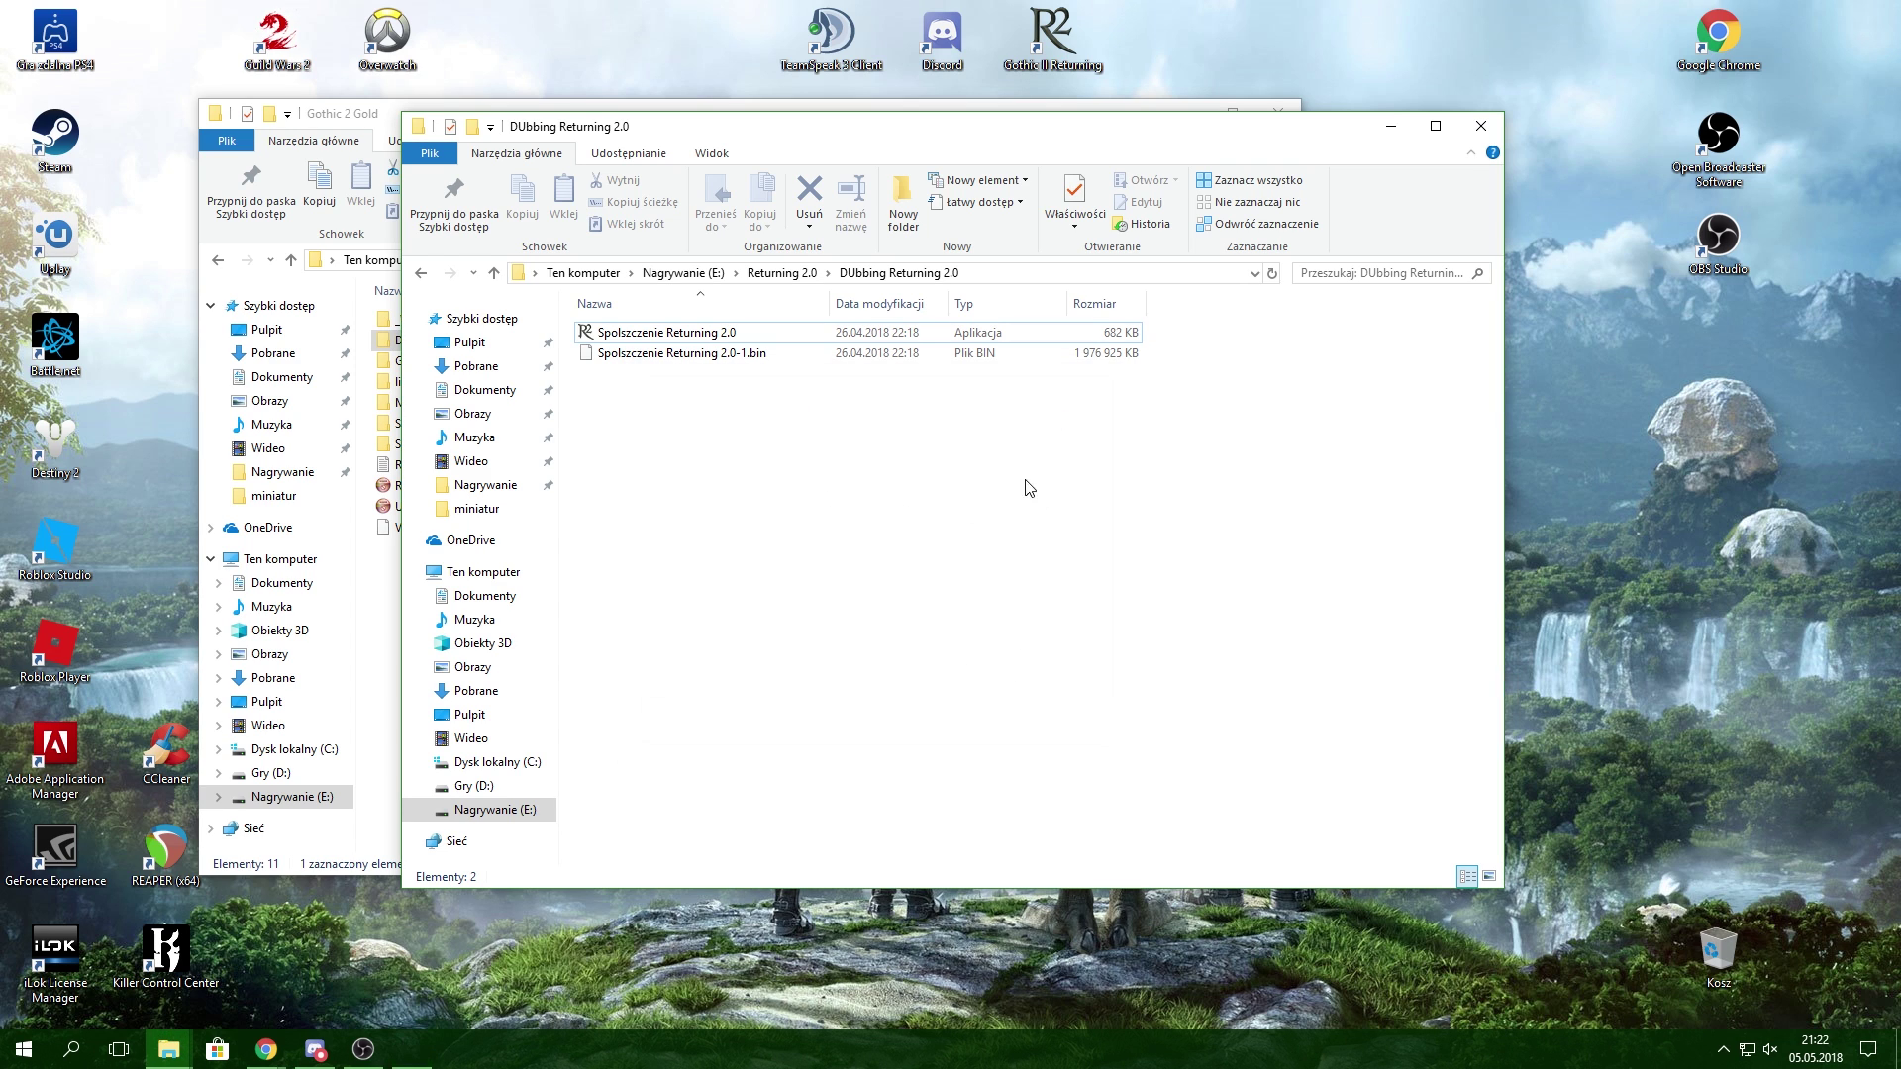
left_click(1498, 131)
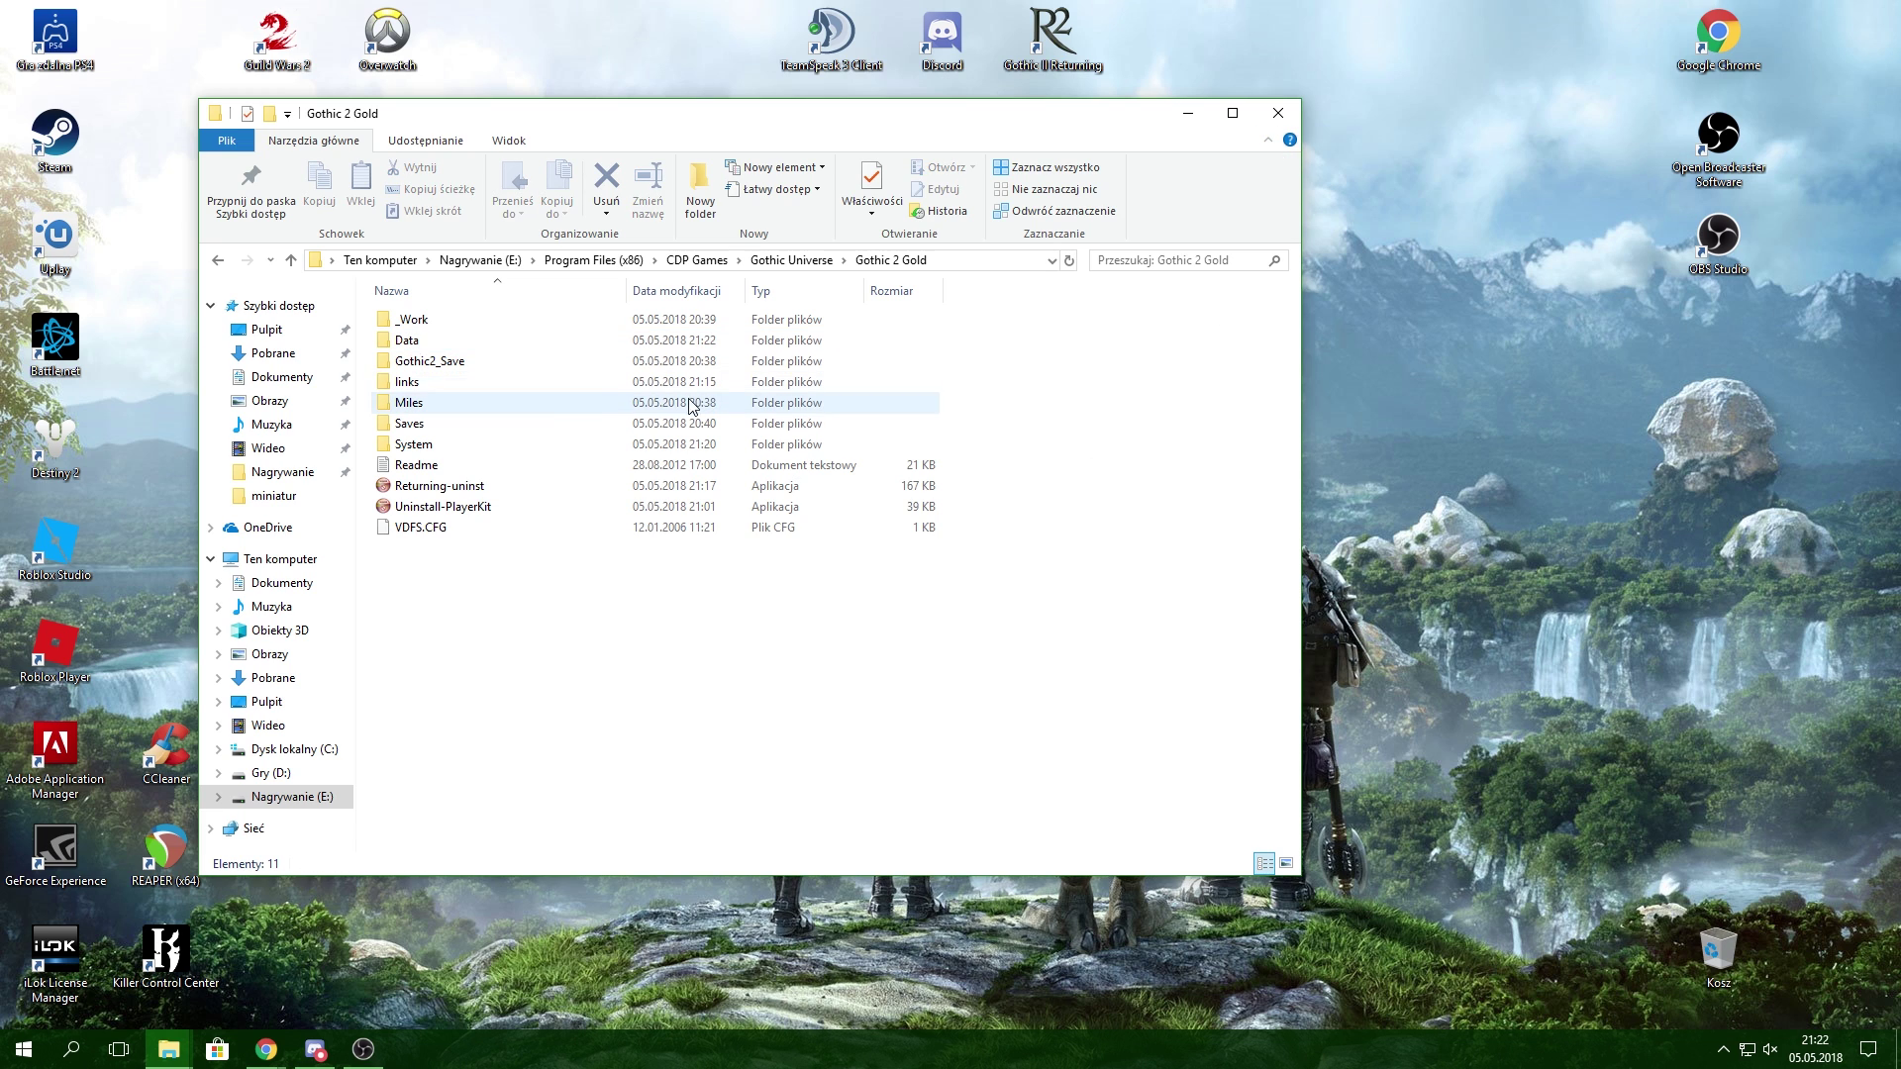
Step: Look through the files in the System folder of Gothic 2 Gold, then close the folder window
double_click(693, 444)
scroll(707, 686, "down", 5)
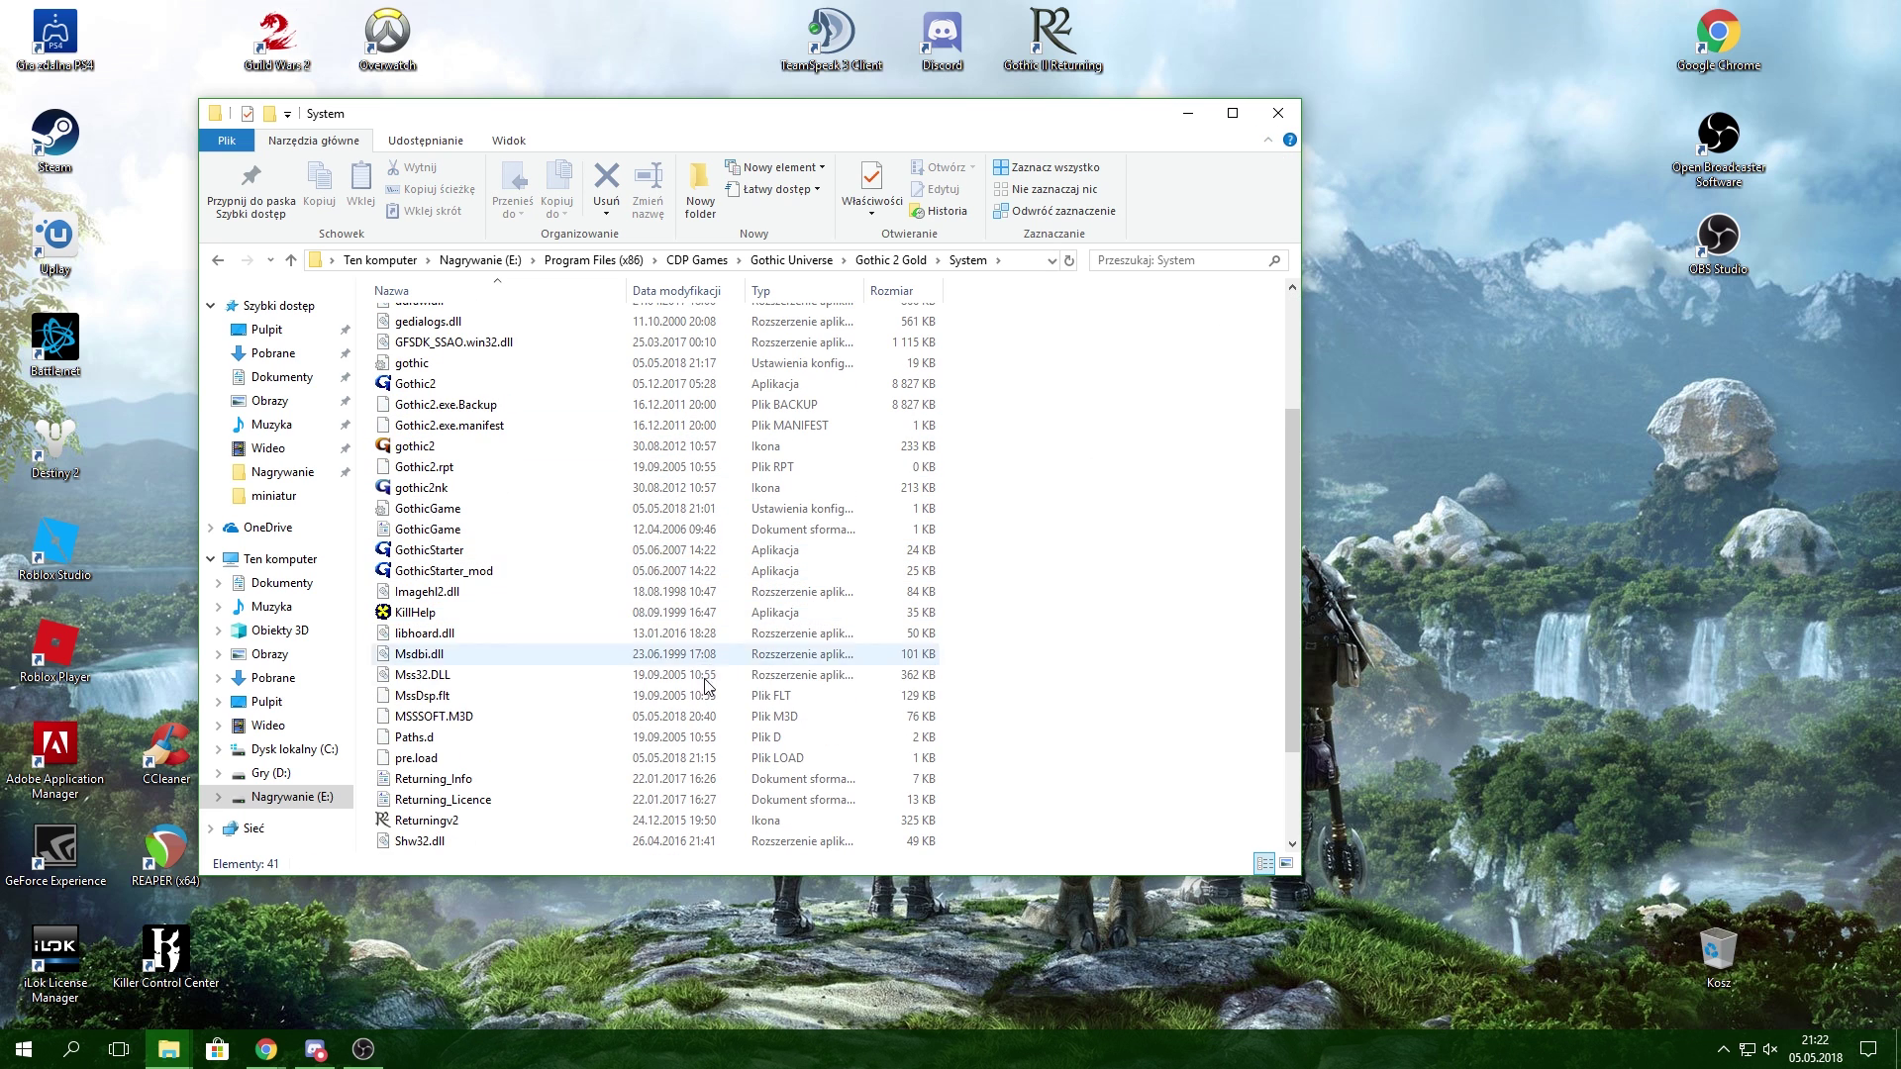
scroll(643, 693, "down", 2)
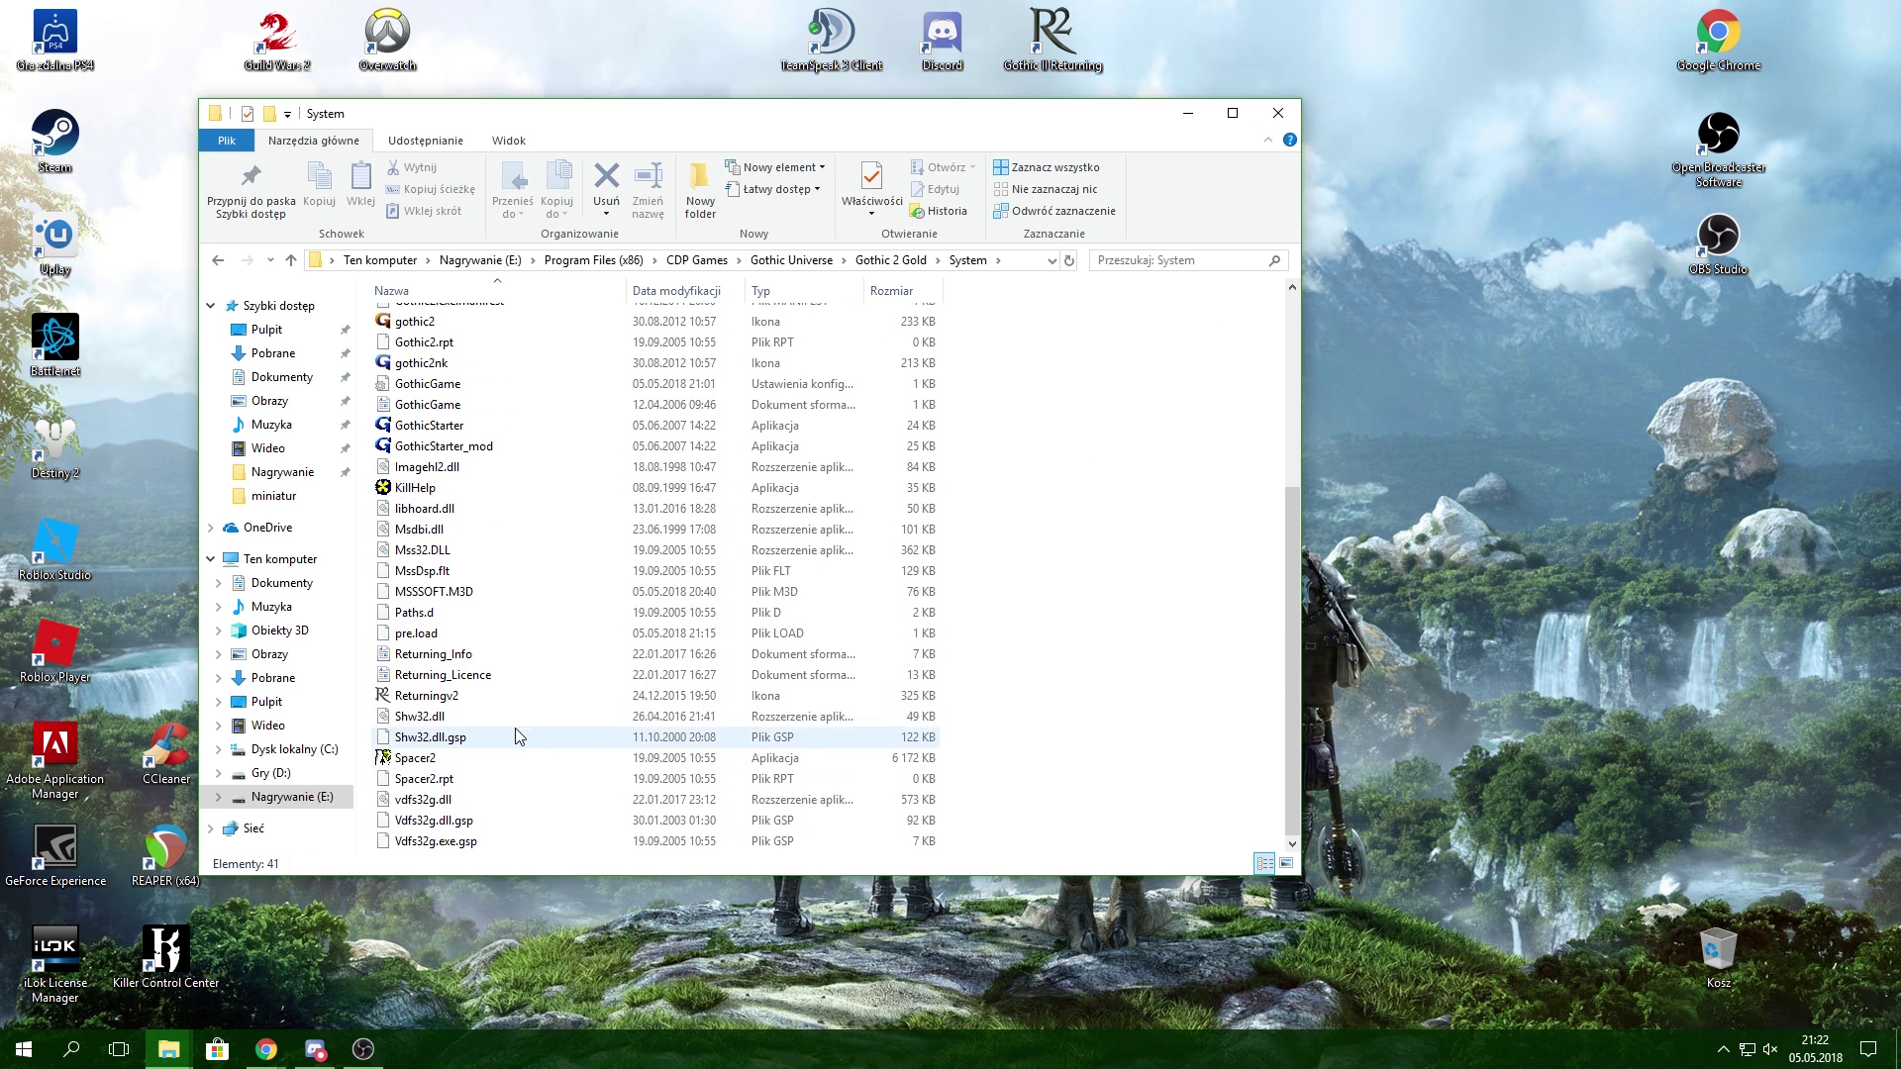
left_click(1061, 51)
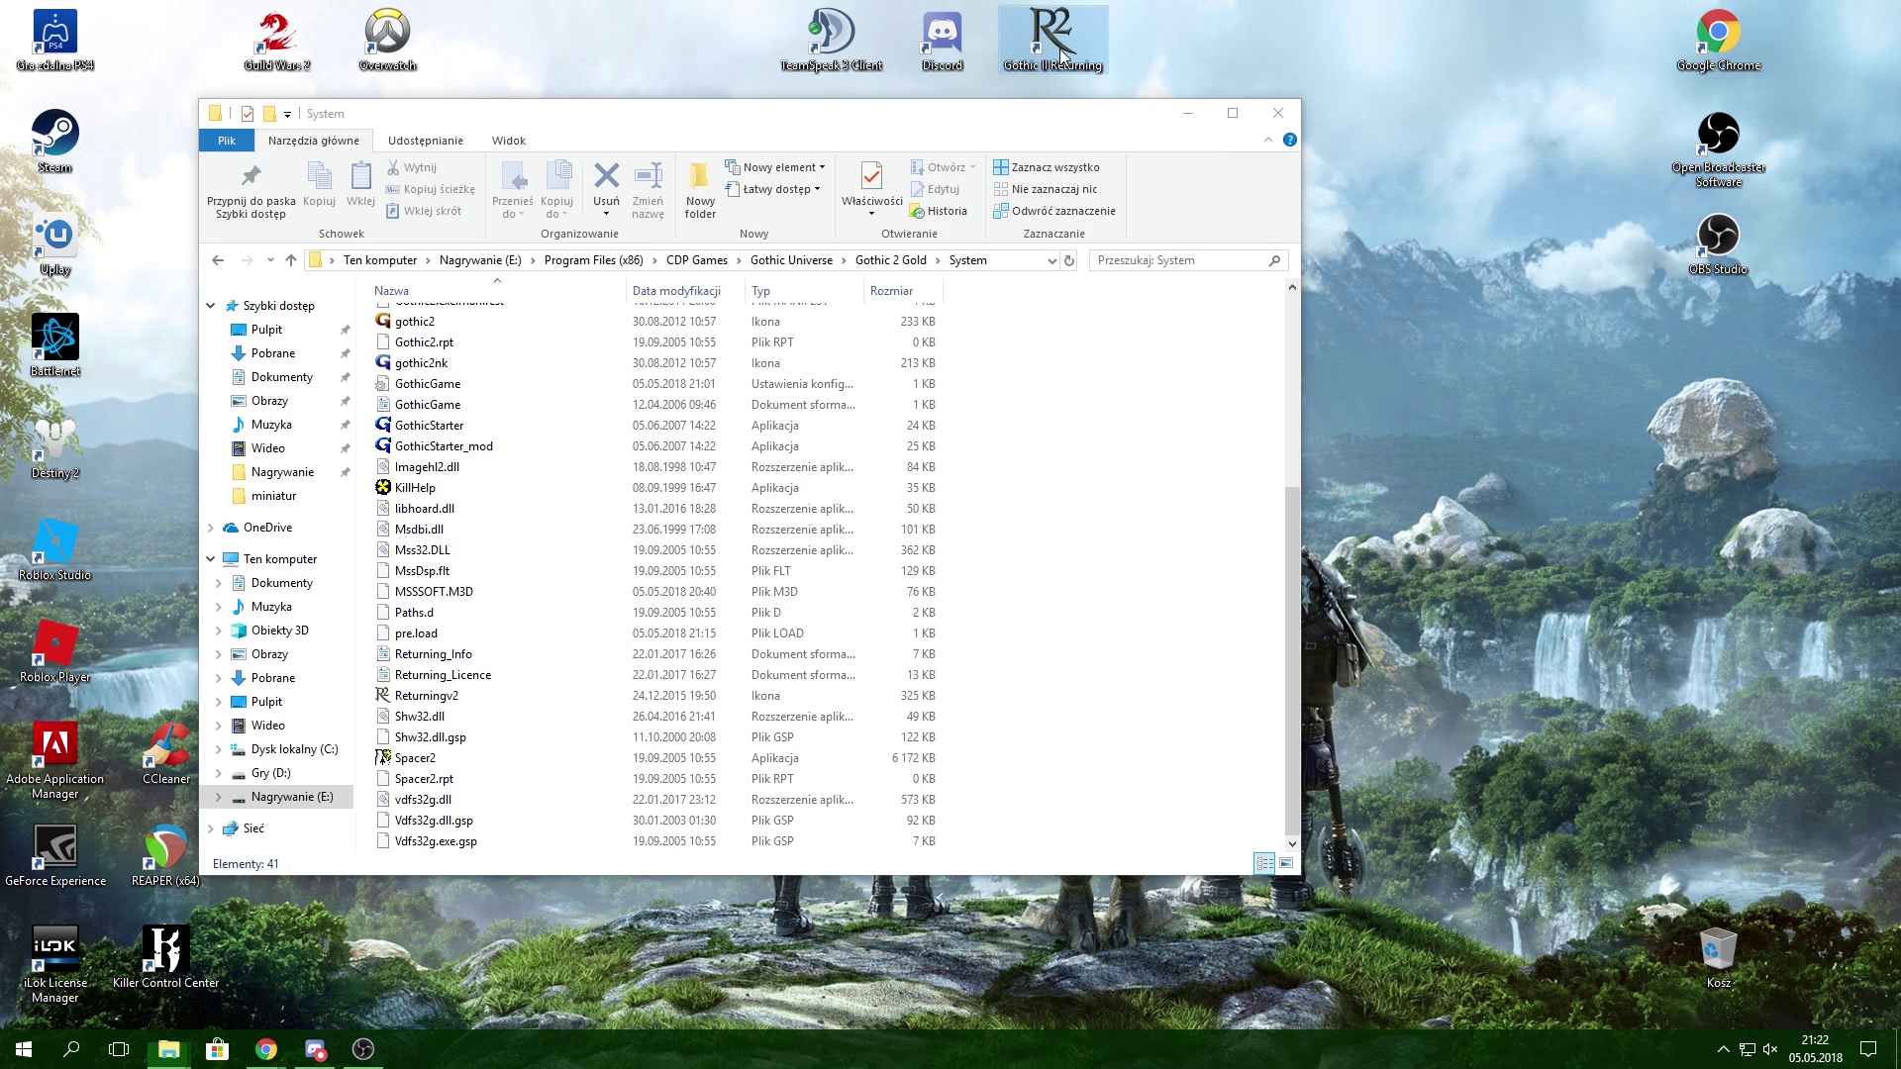
left_click(1278, 112)
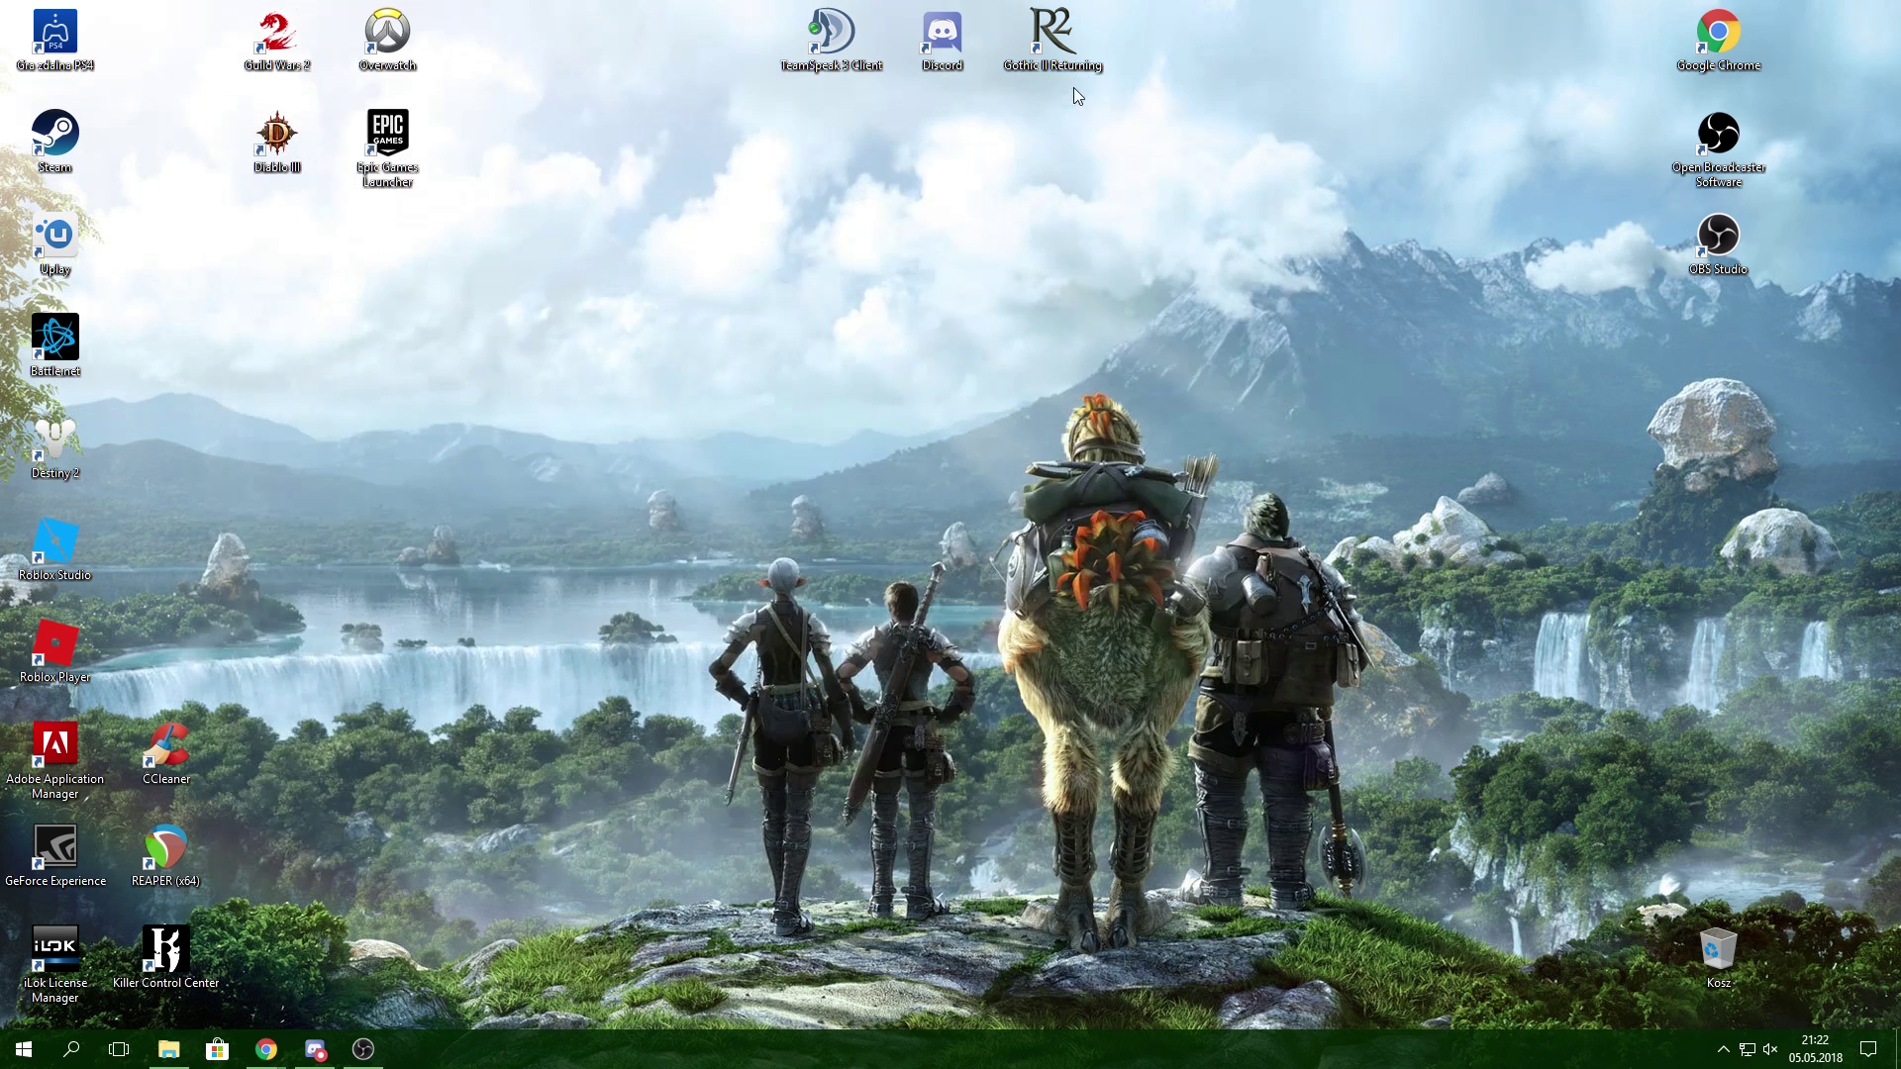
Step: Launch the Gothic II Returning shortcut from the desktop and skip the intro video
double_click(1068, 59)
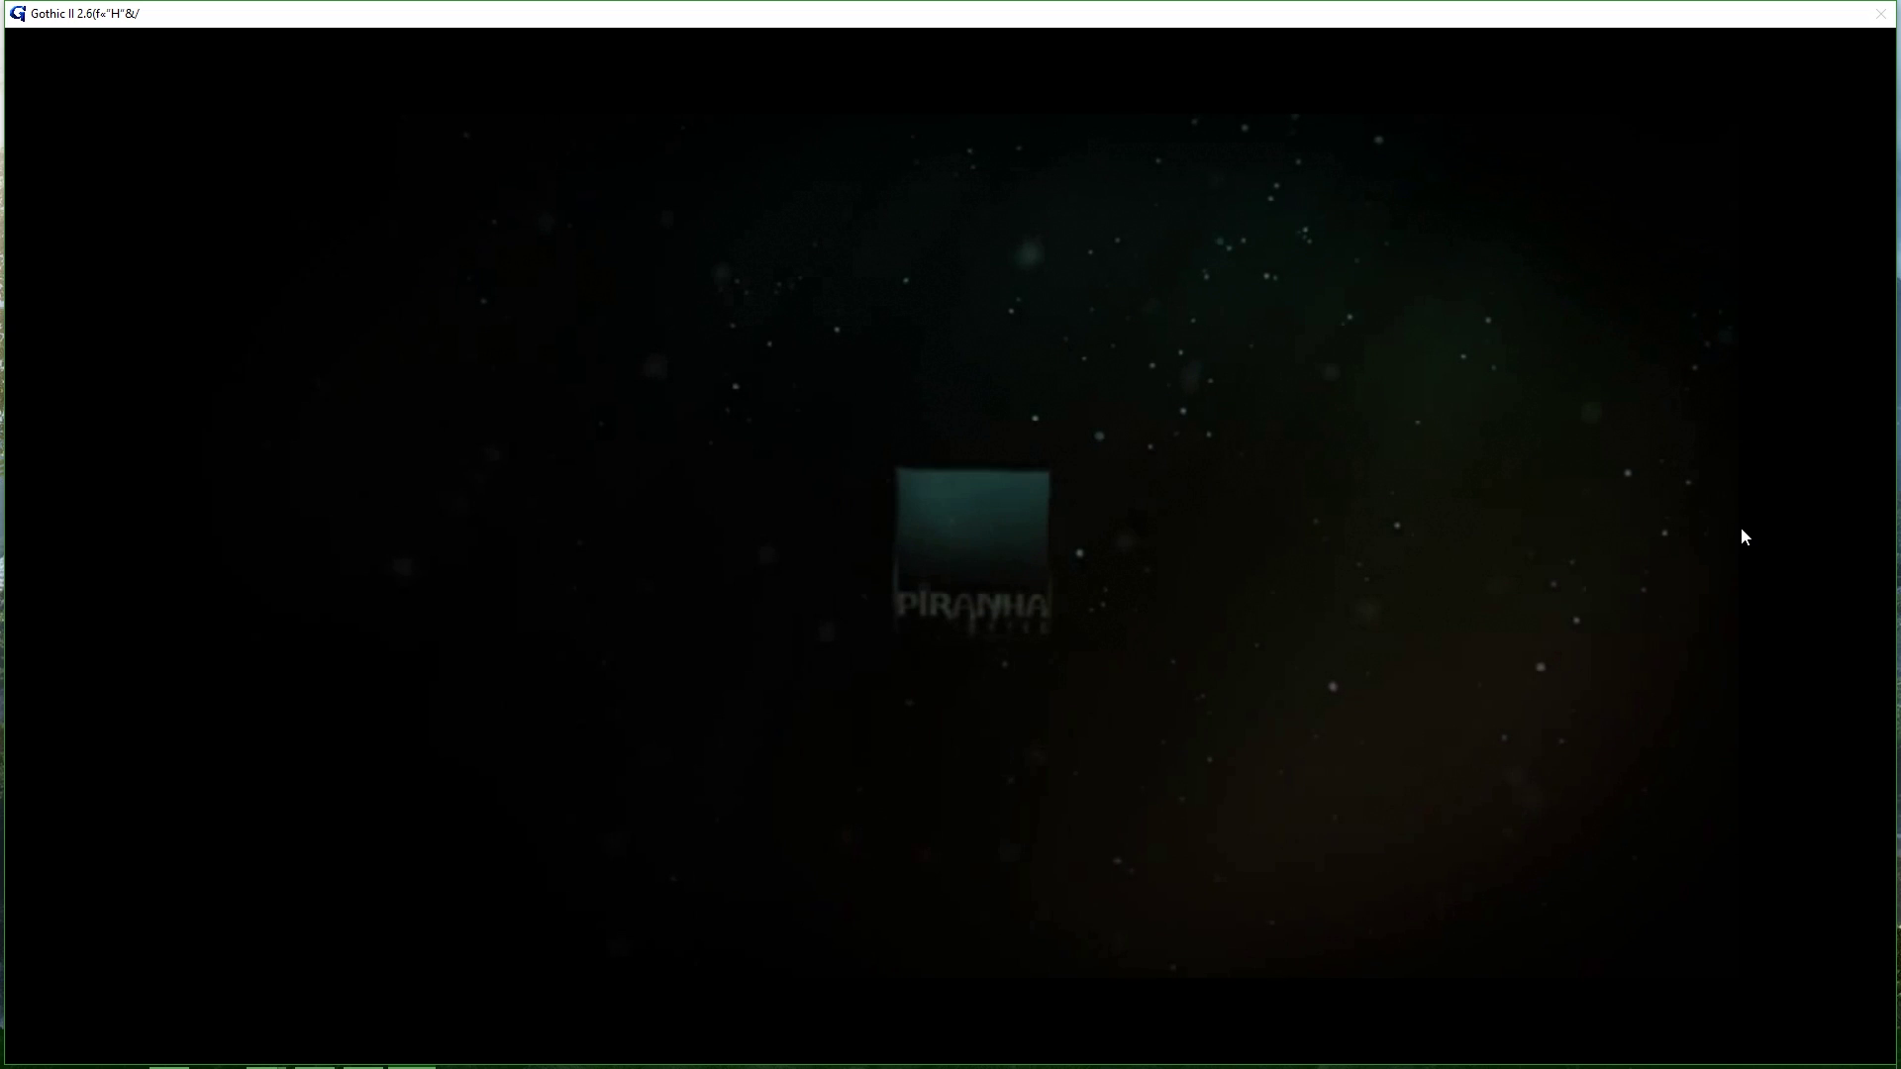
key("Escape")
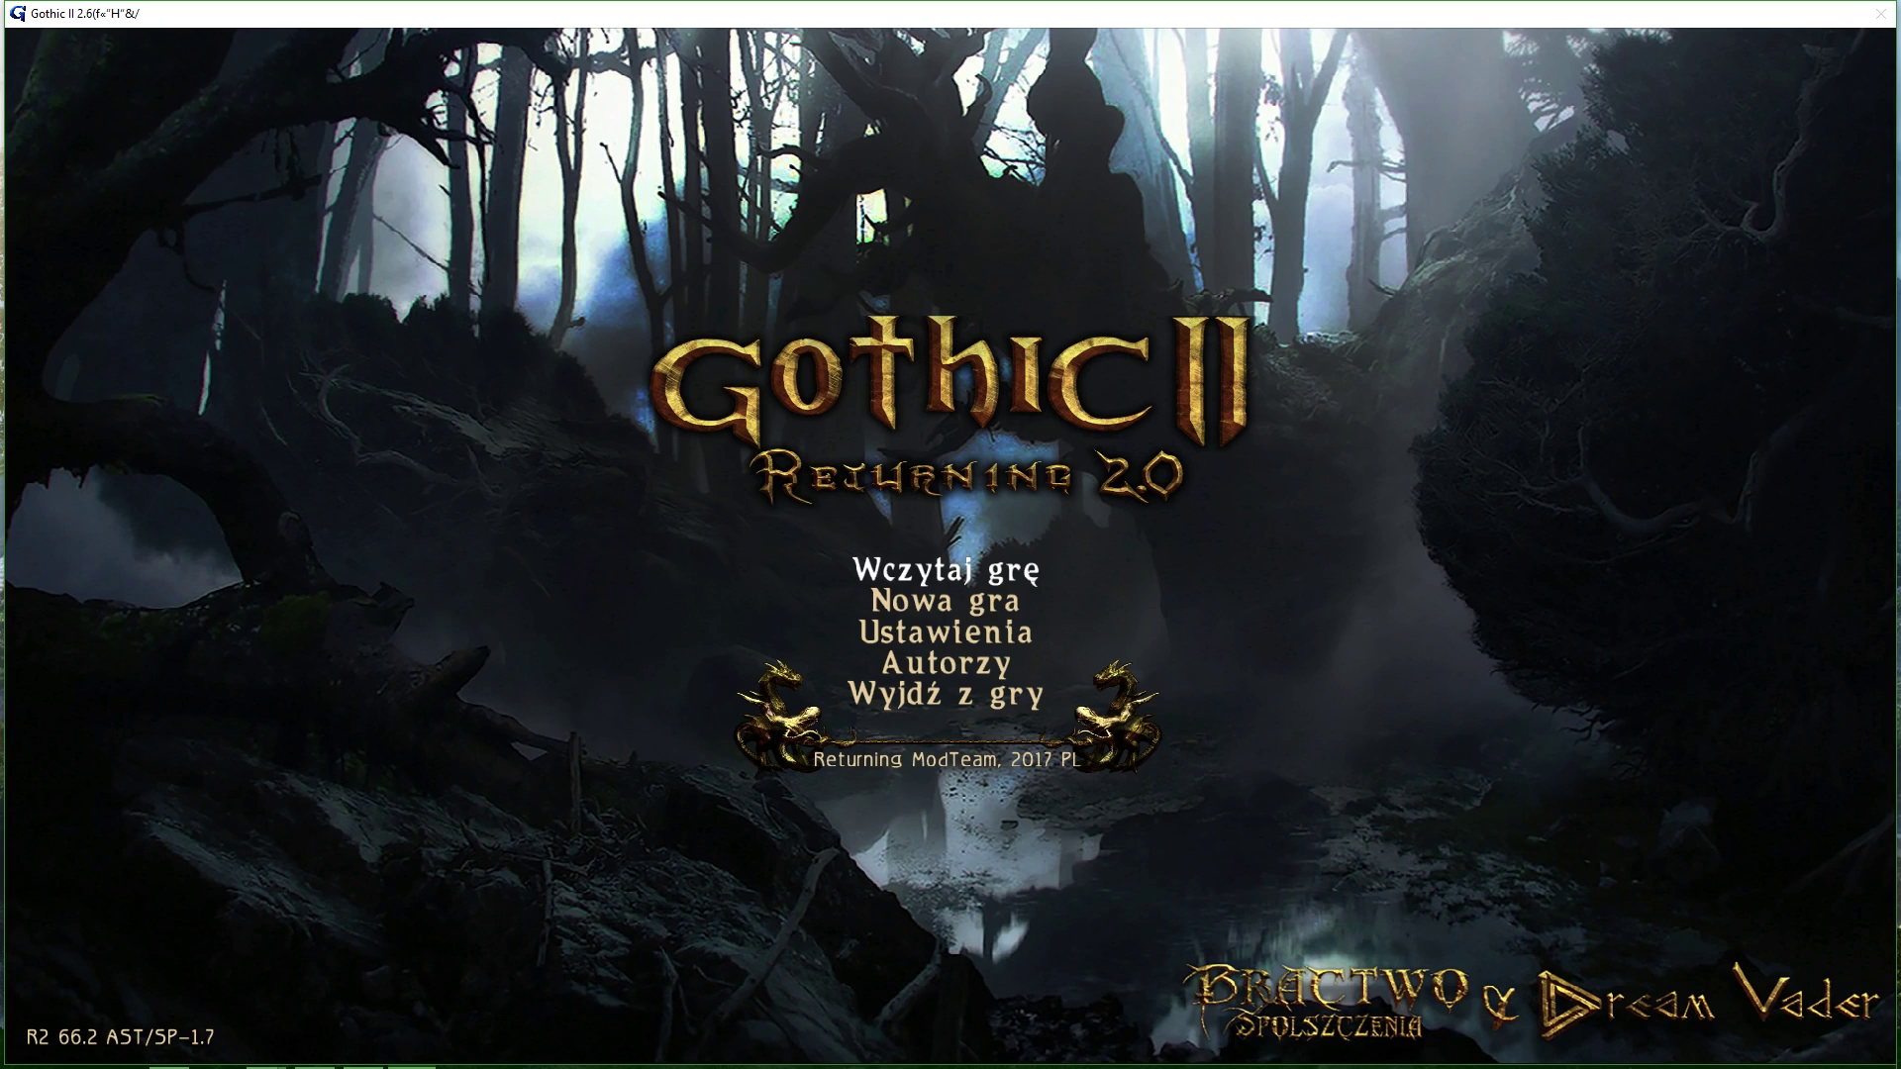
Step: Look over the game's load-game list and Ustawienia menu, then return to the main menu
key("Down")
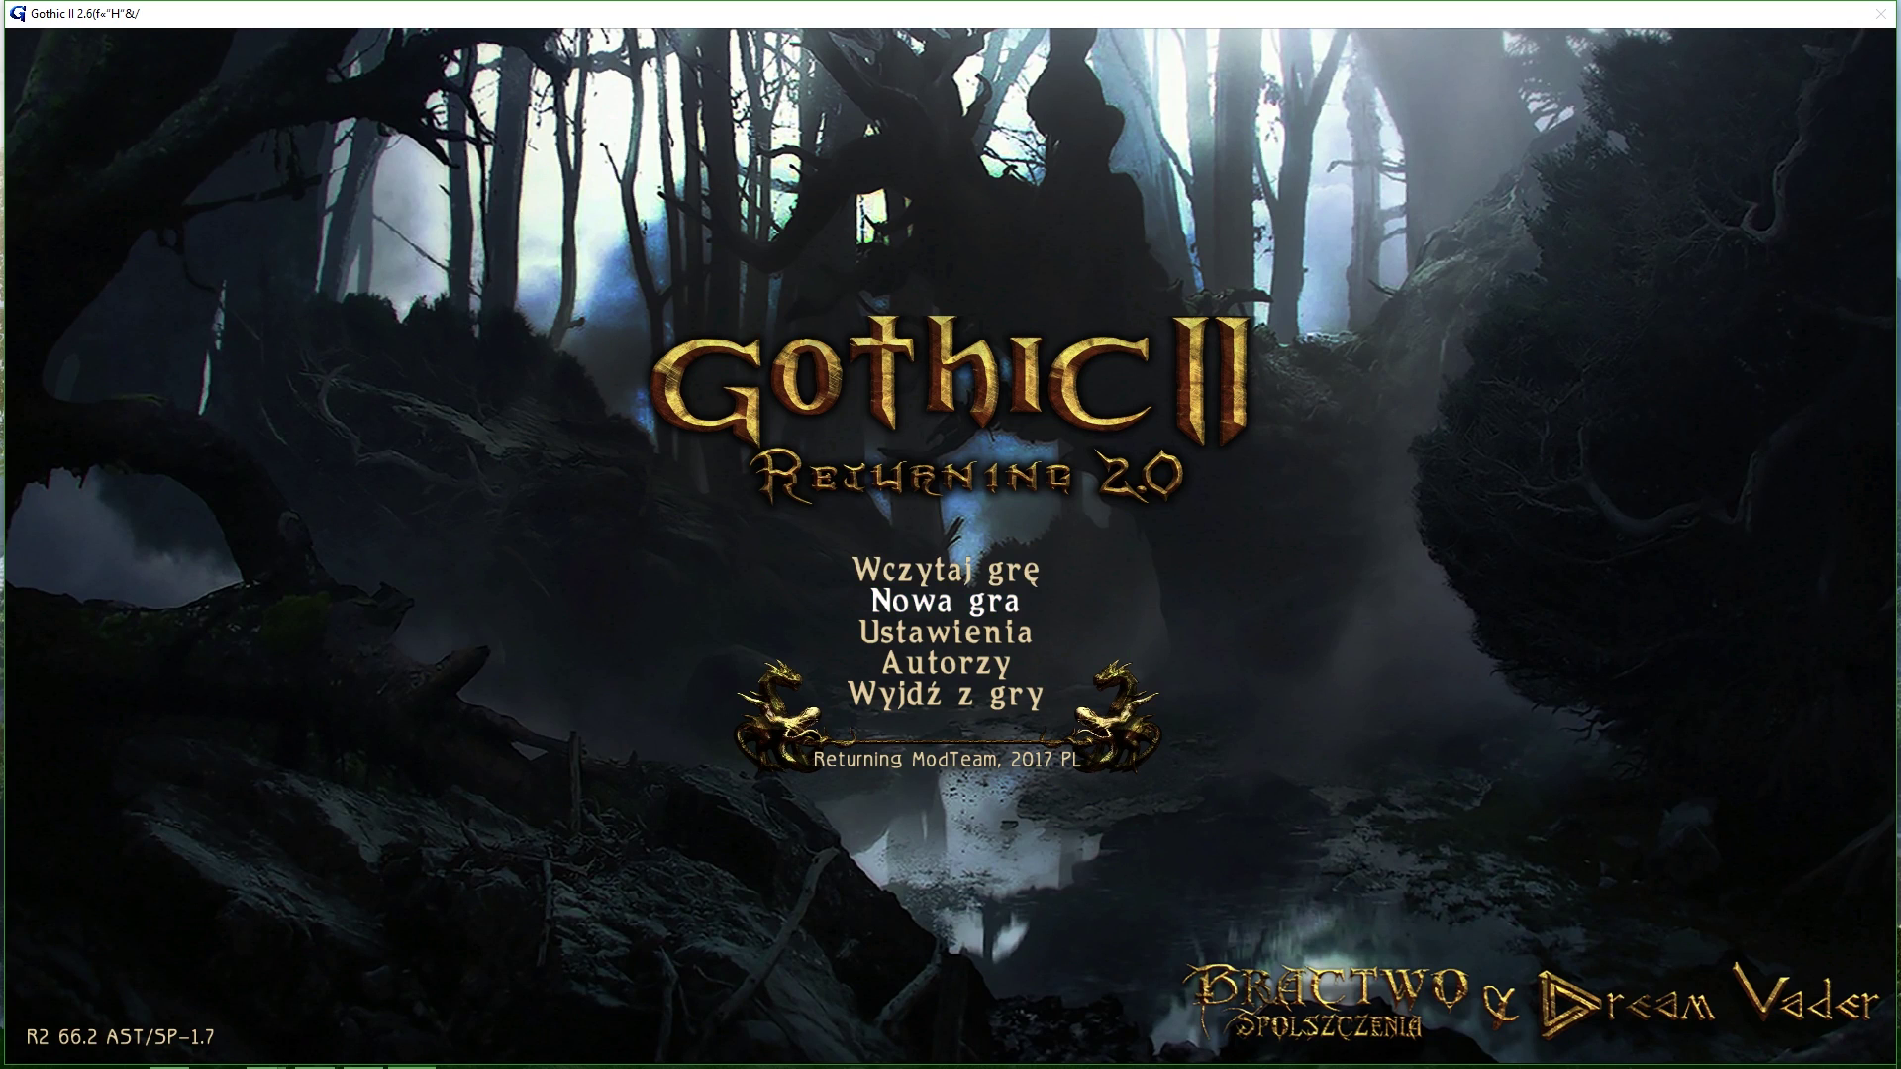
key("Up")
key("Return")
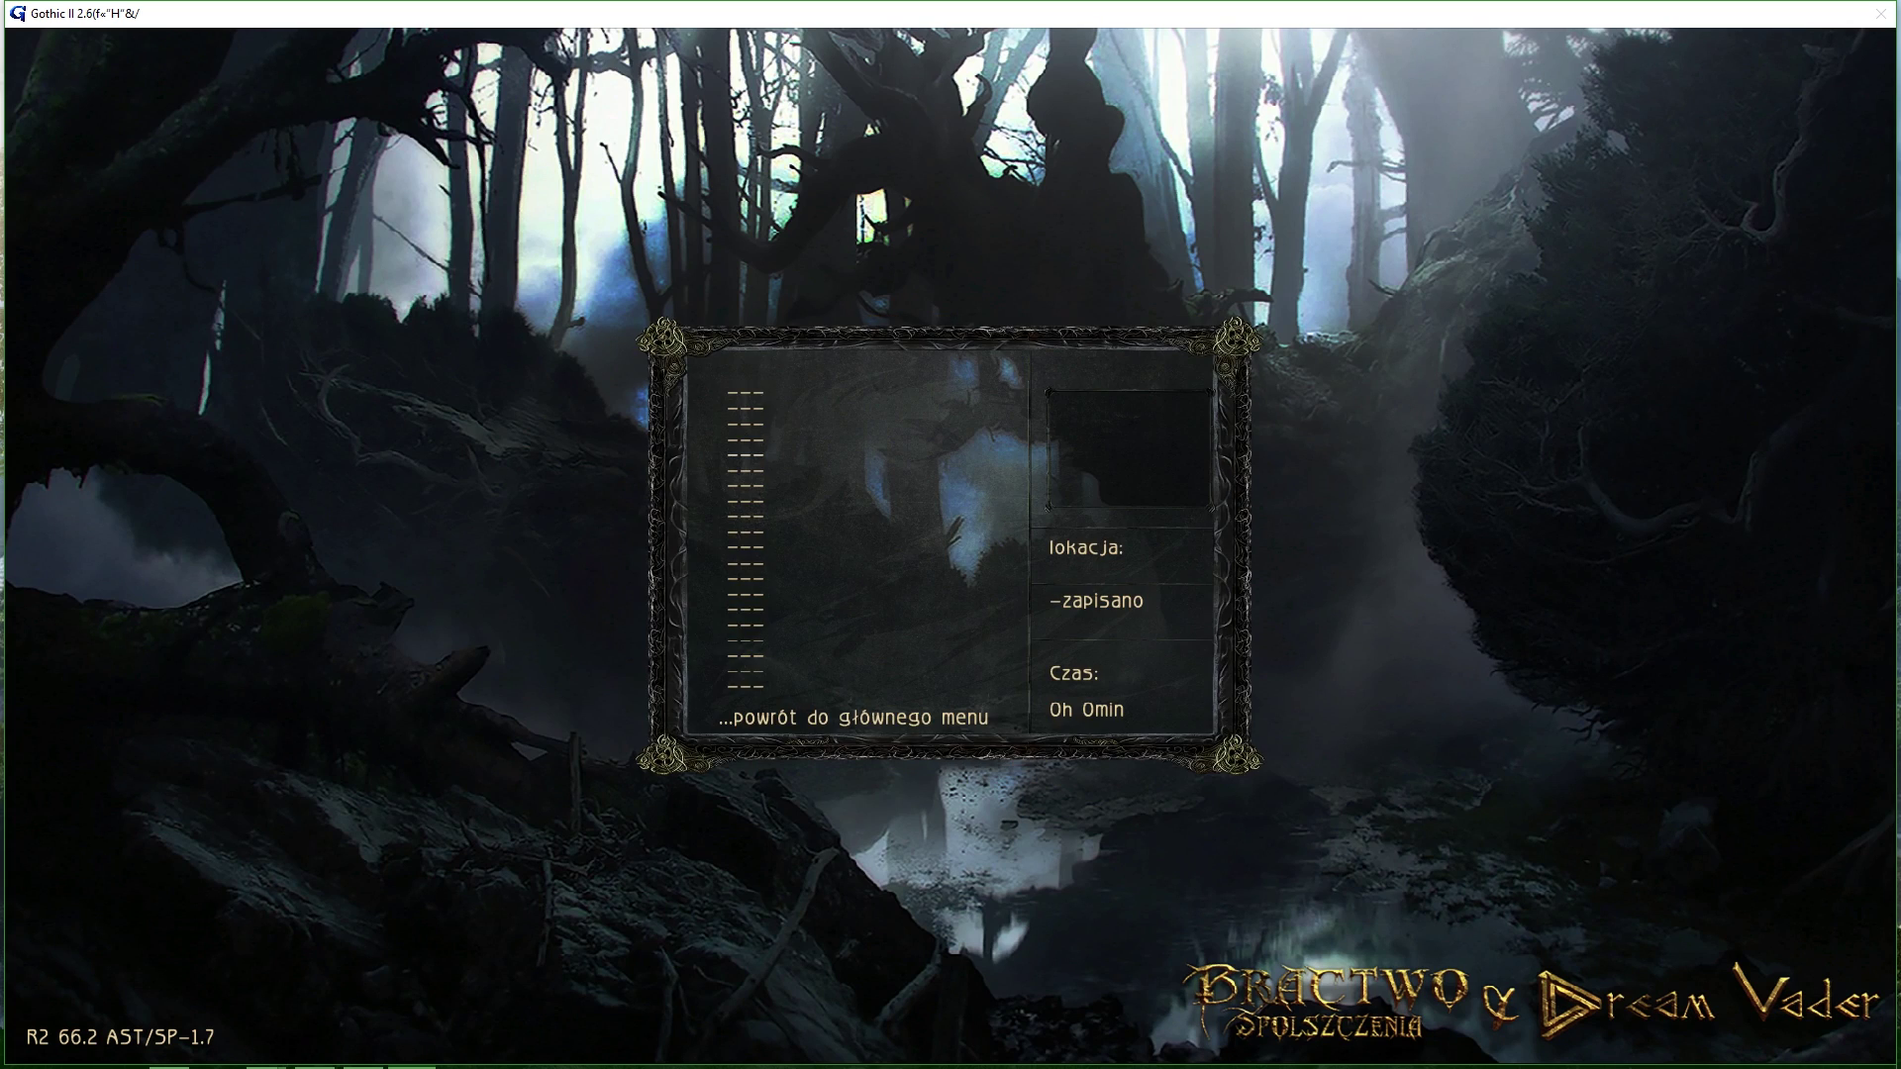
key("Escape")
key("Down")
key("Down")
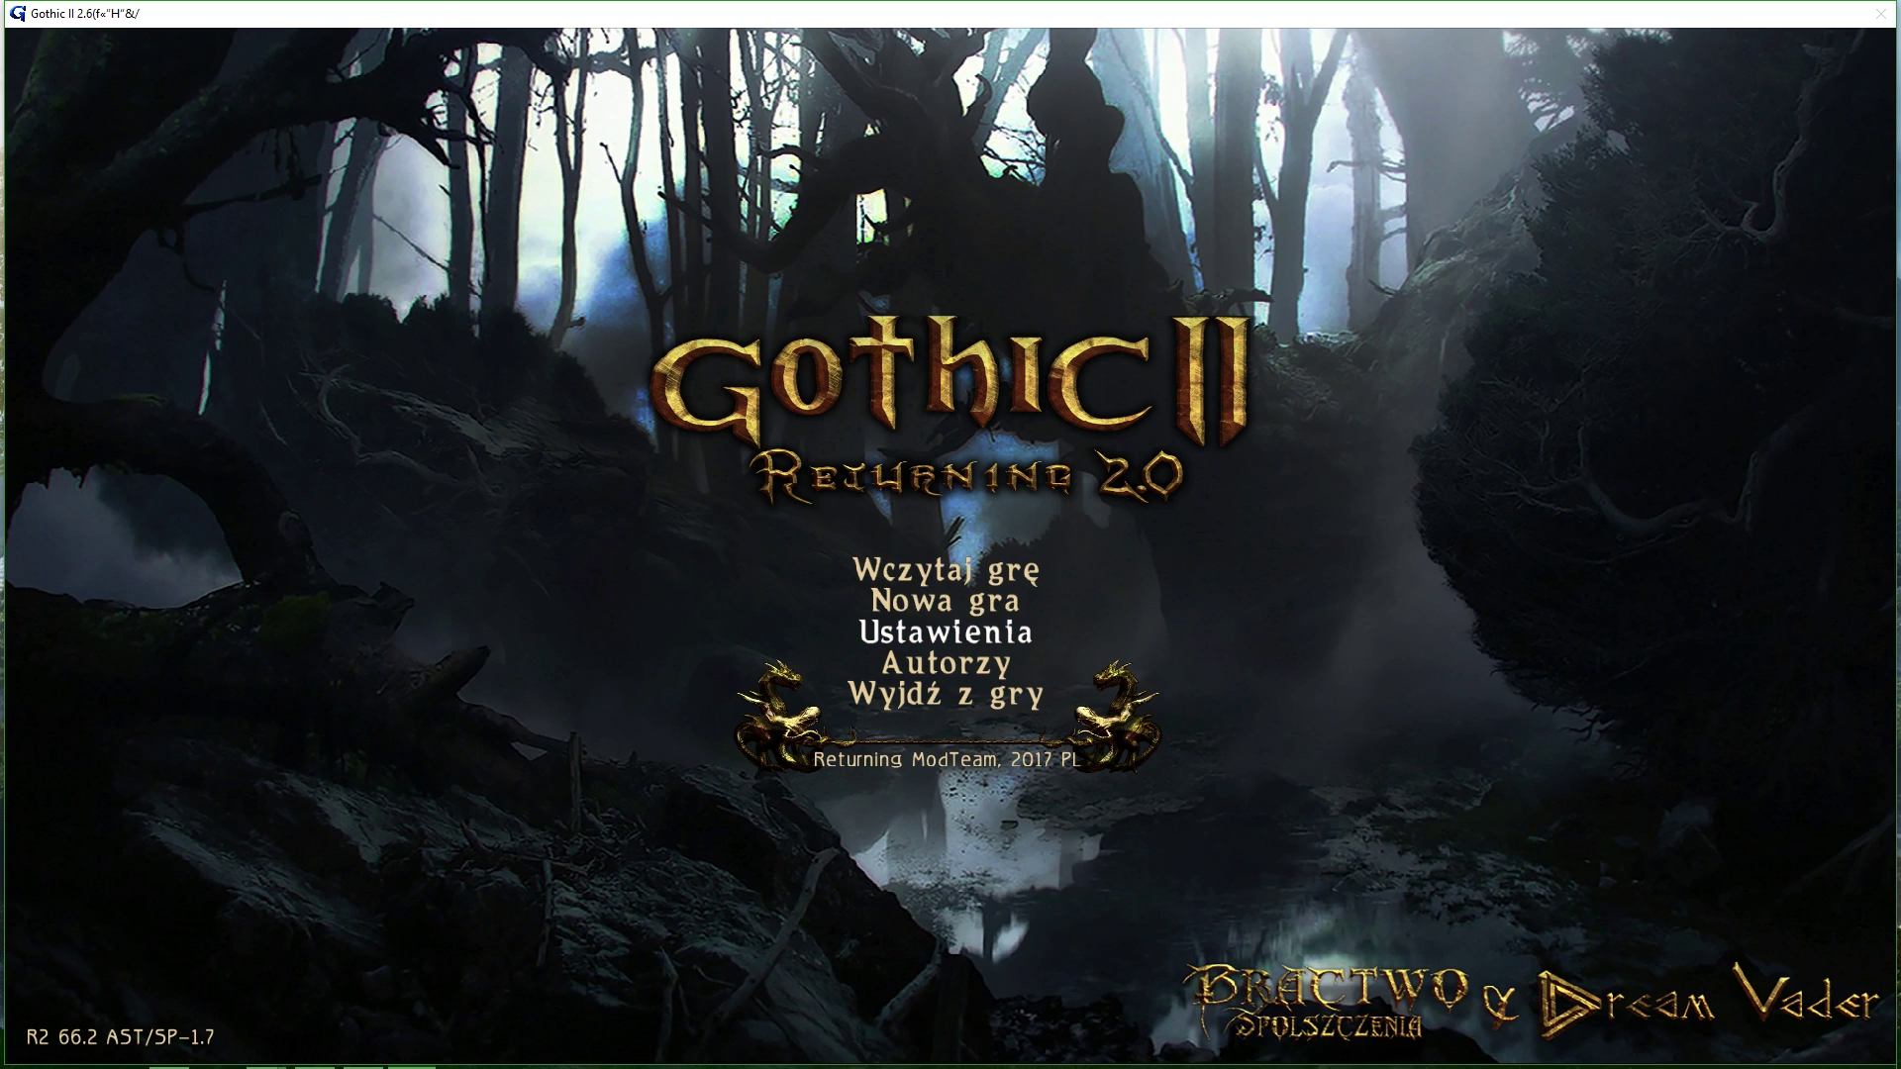
key("Return")
key("Down")
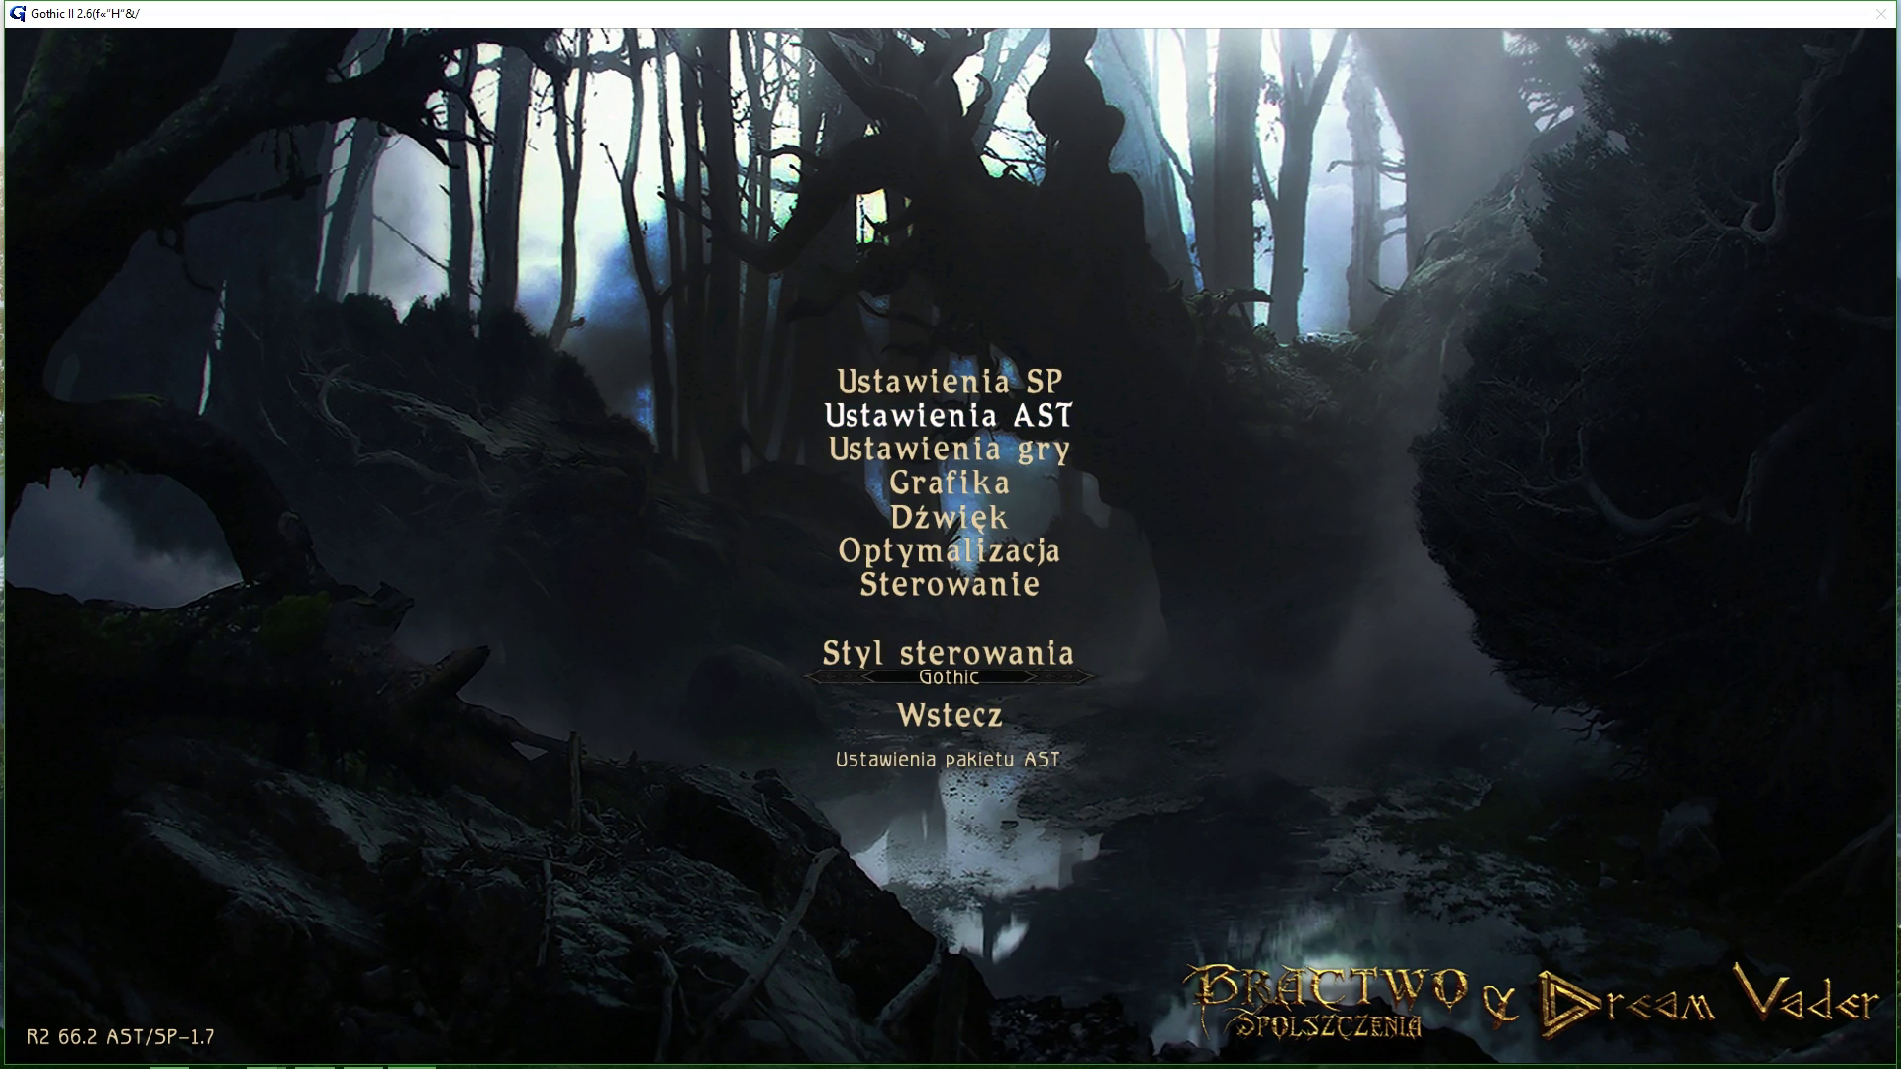
key("Up")
key("Escape")
key("Escape")
Step: Open the in-game renderer settings, set Brightness to 1.55 and Contrast to 0.64, and close the dialog
key("F11")
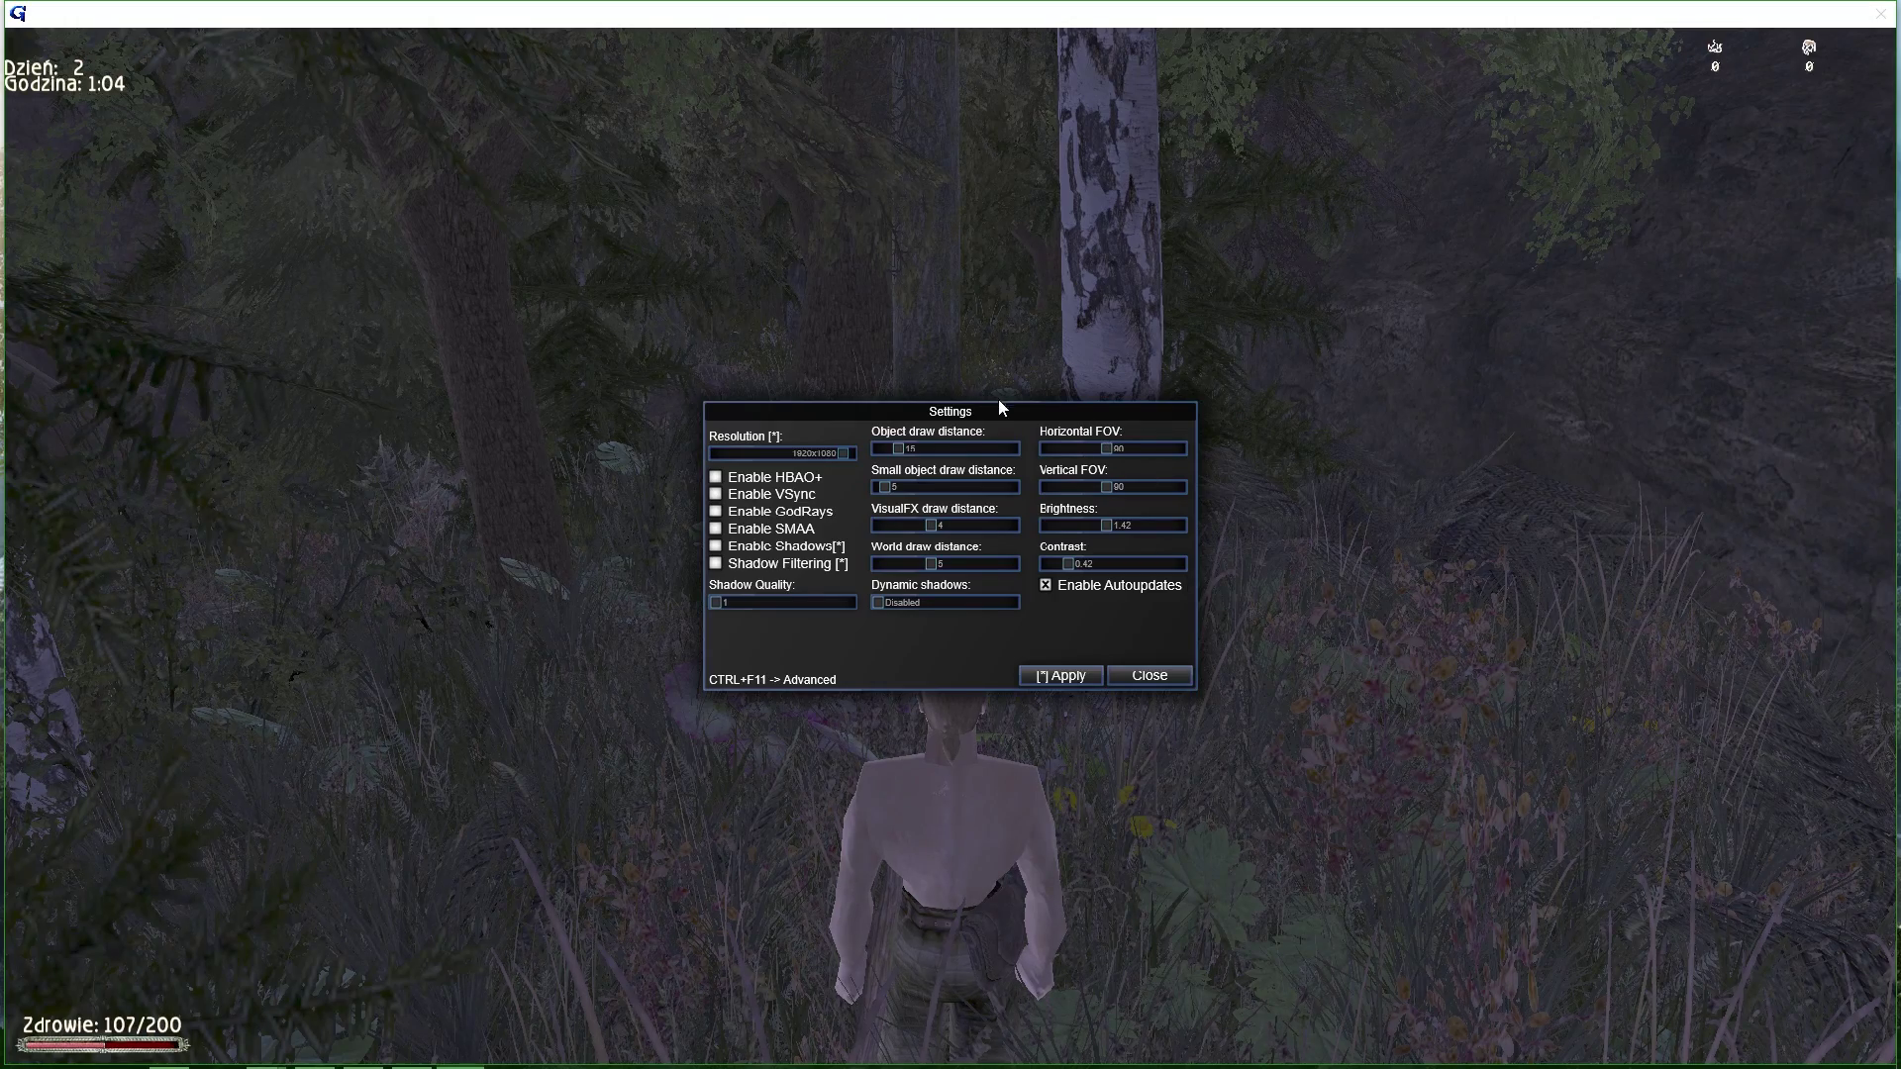
left_click_drag(976, 416, 1062, 430)
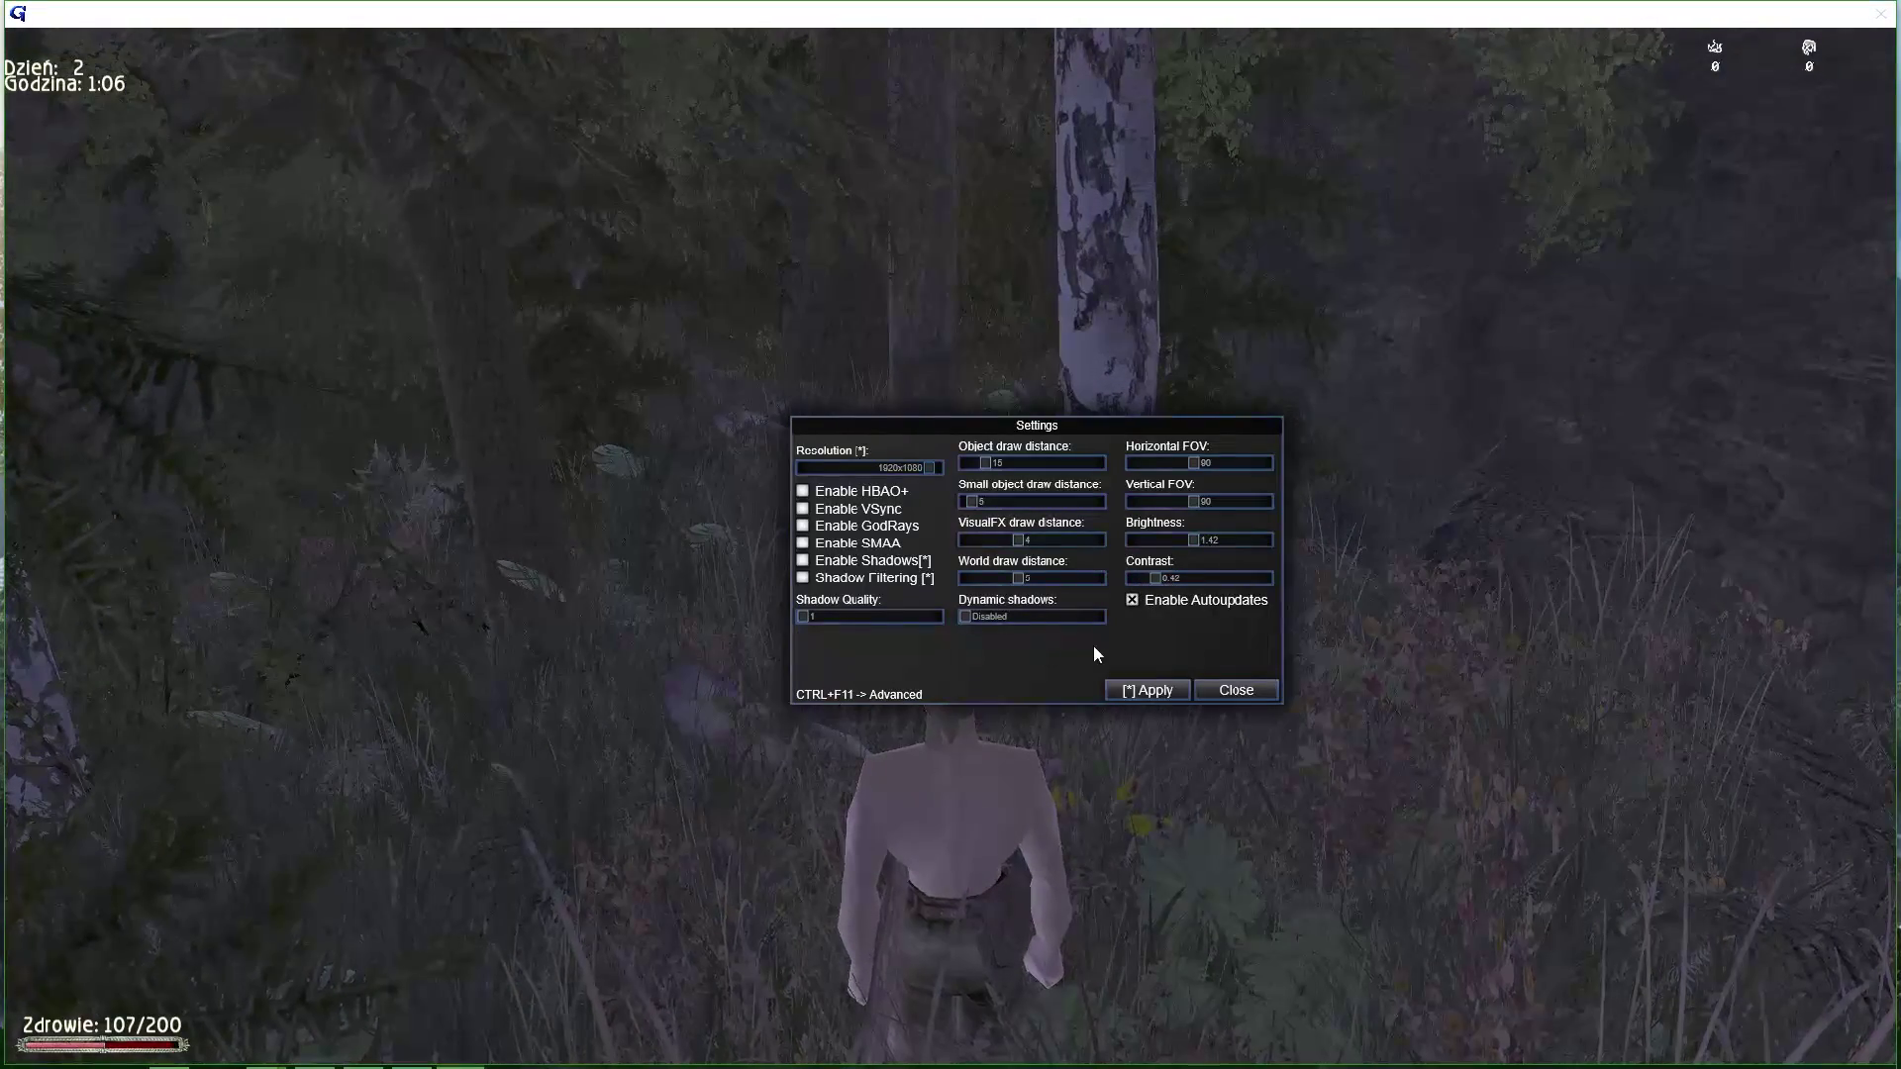
mouse_move(1155, 574)
left_mouse_down()
mouse_move(1216, 539)
mouse_move(1167, 577)
left_mouse_up()
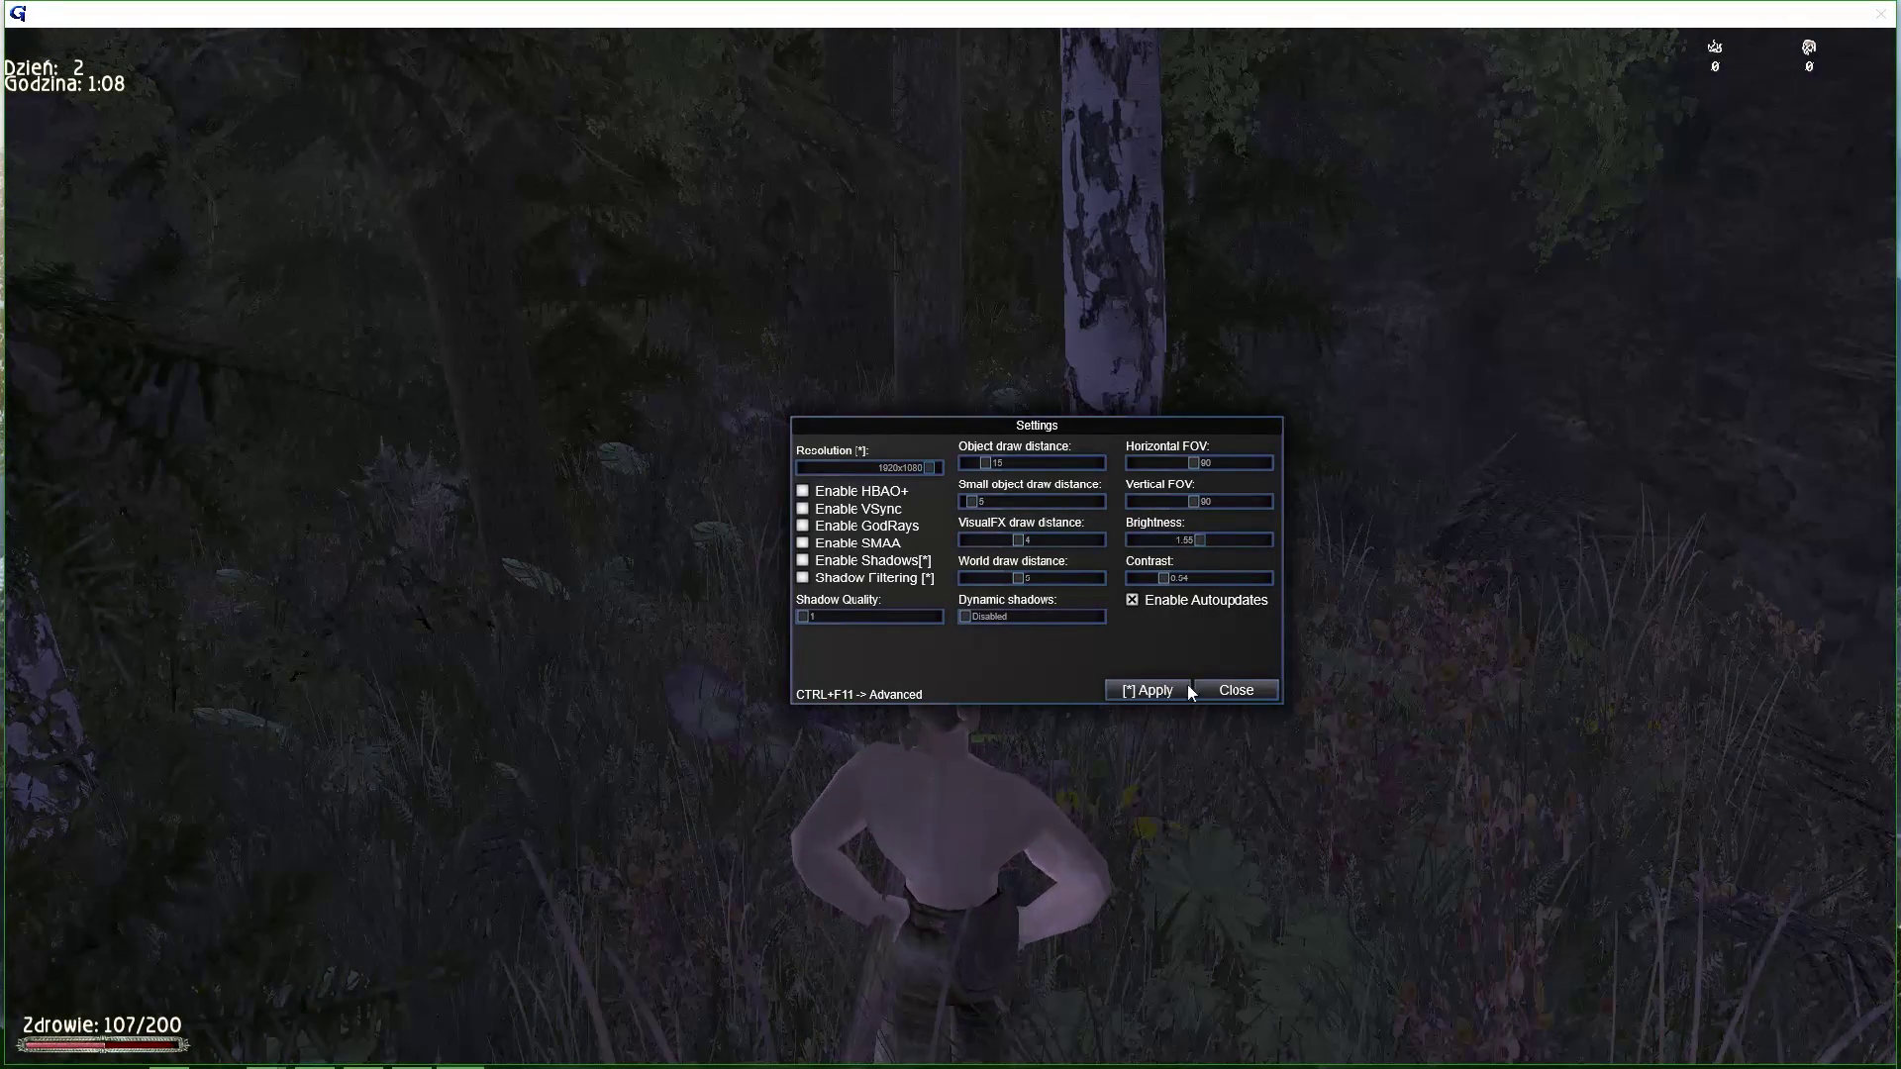
left_click(1243, 689)
Step: Walk the character through the forest to the pond below the waterfall and along its bank
key("Up")
key("Right")
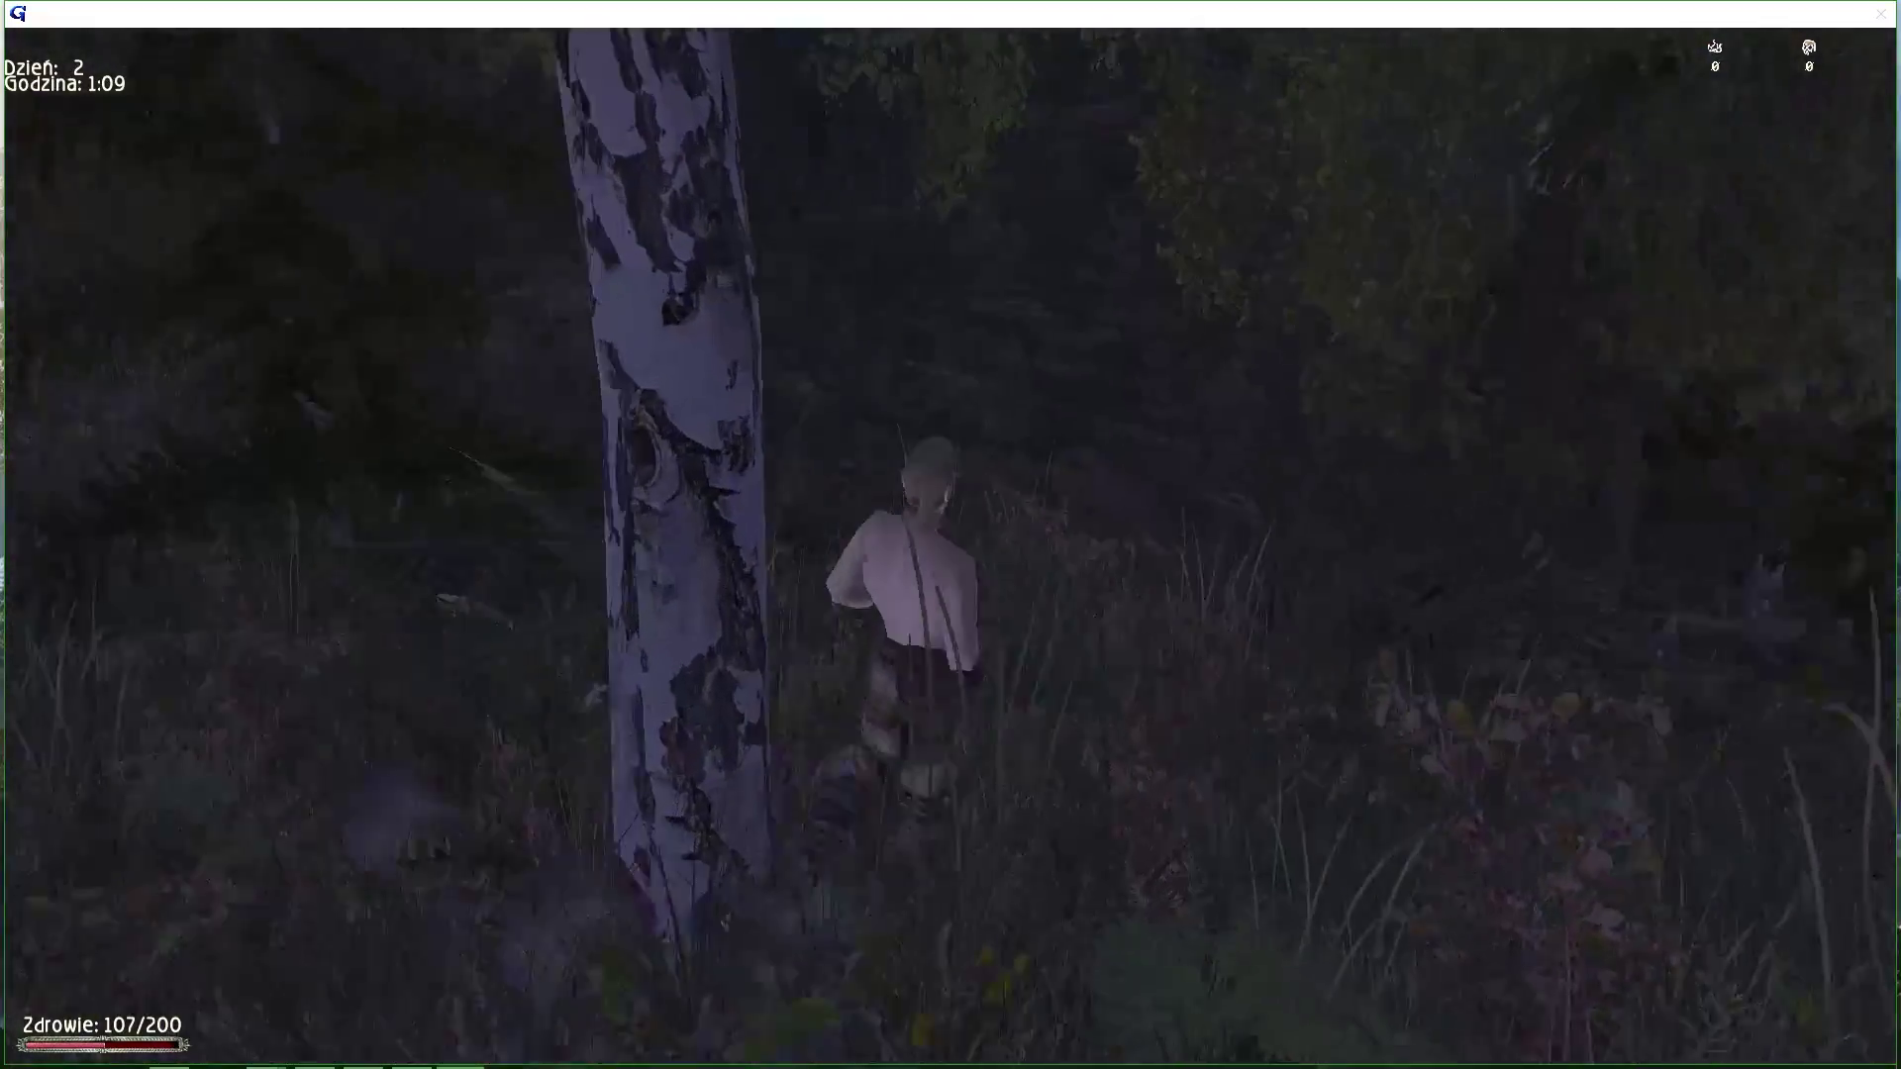
key("Left")
key("Up")
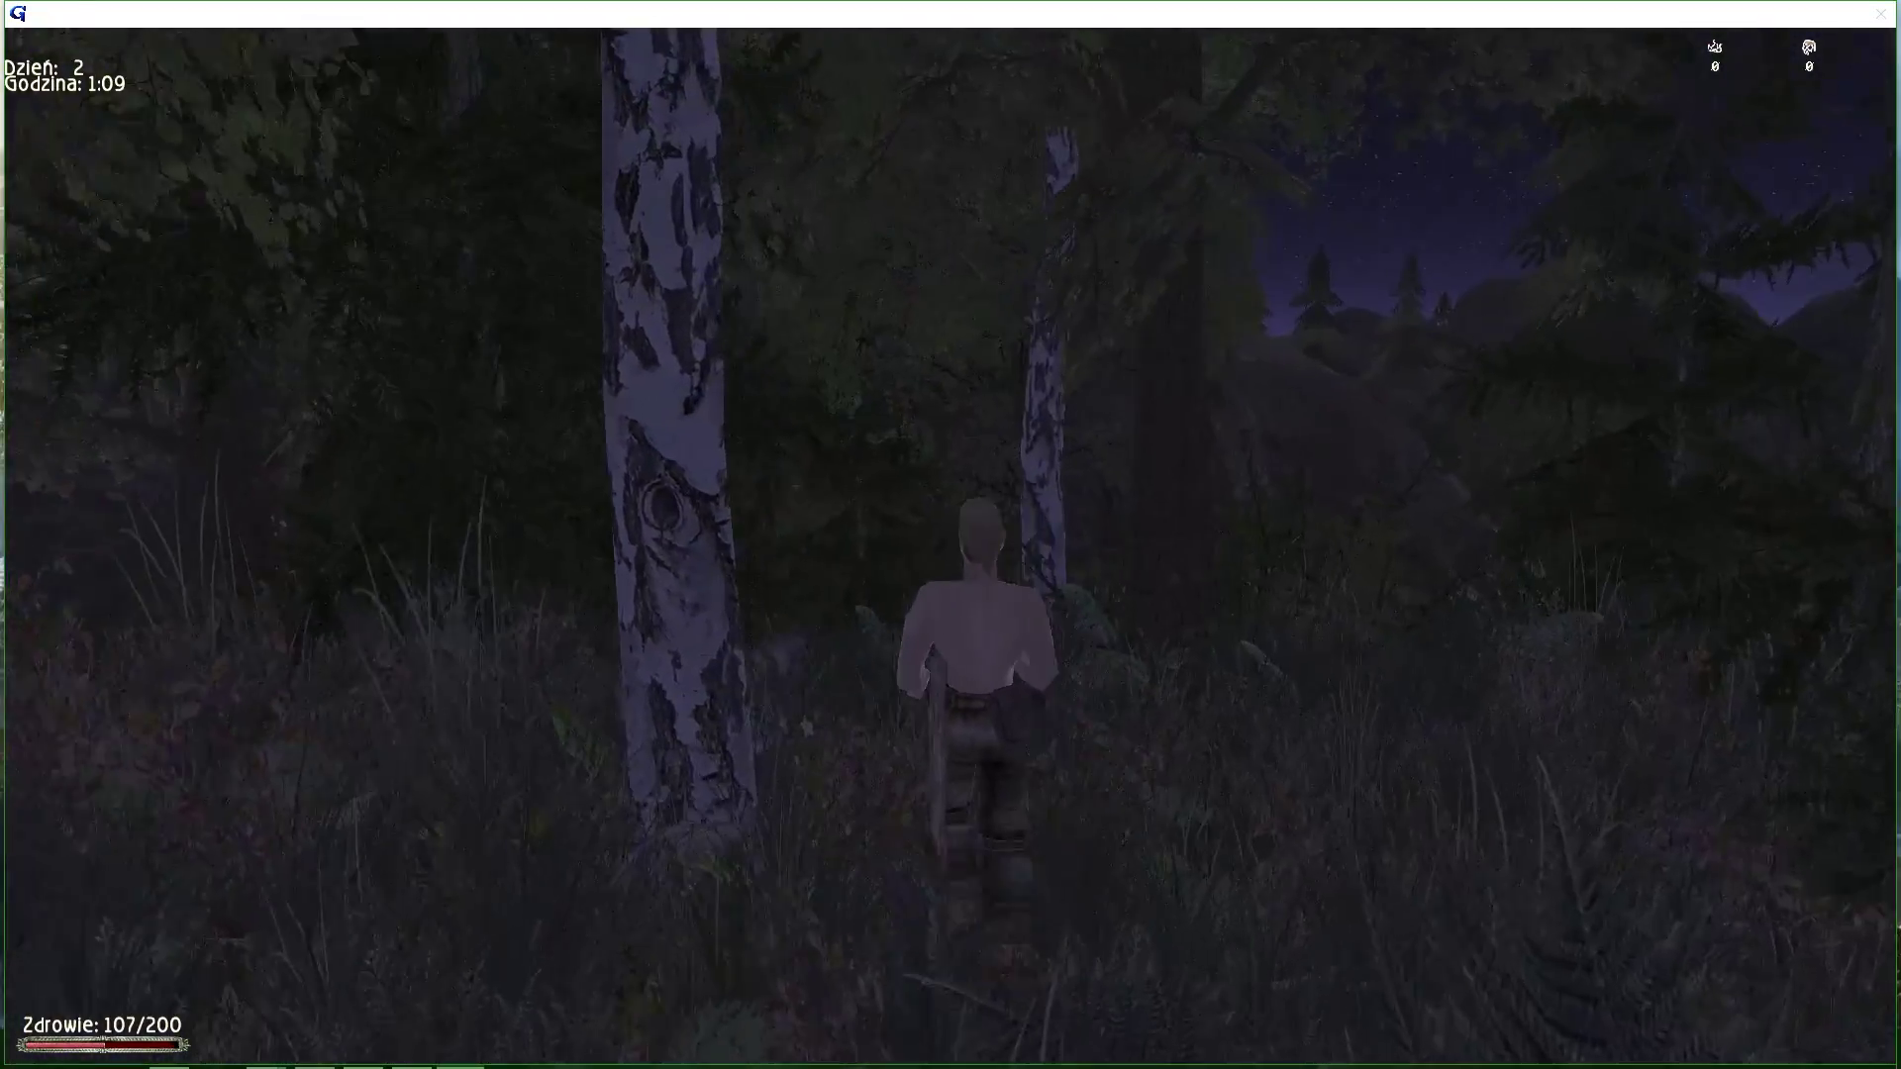
key("Left")
key("Up")
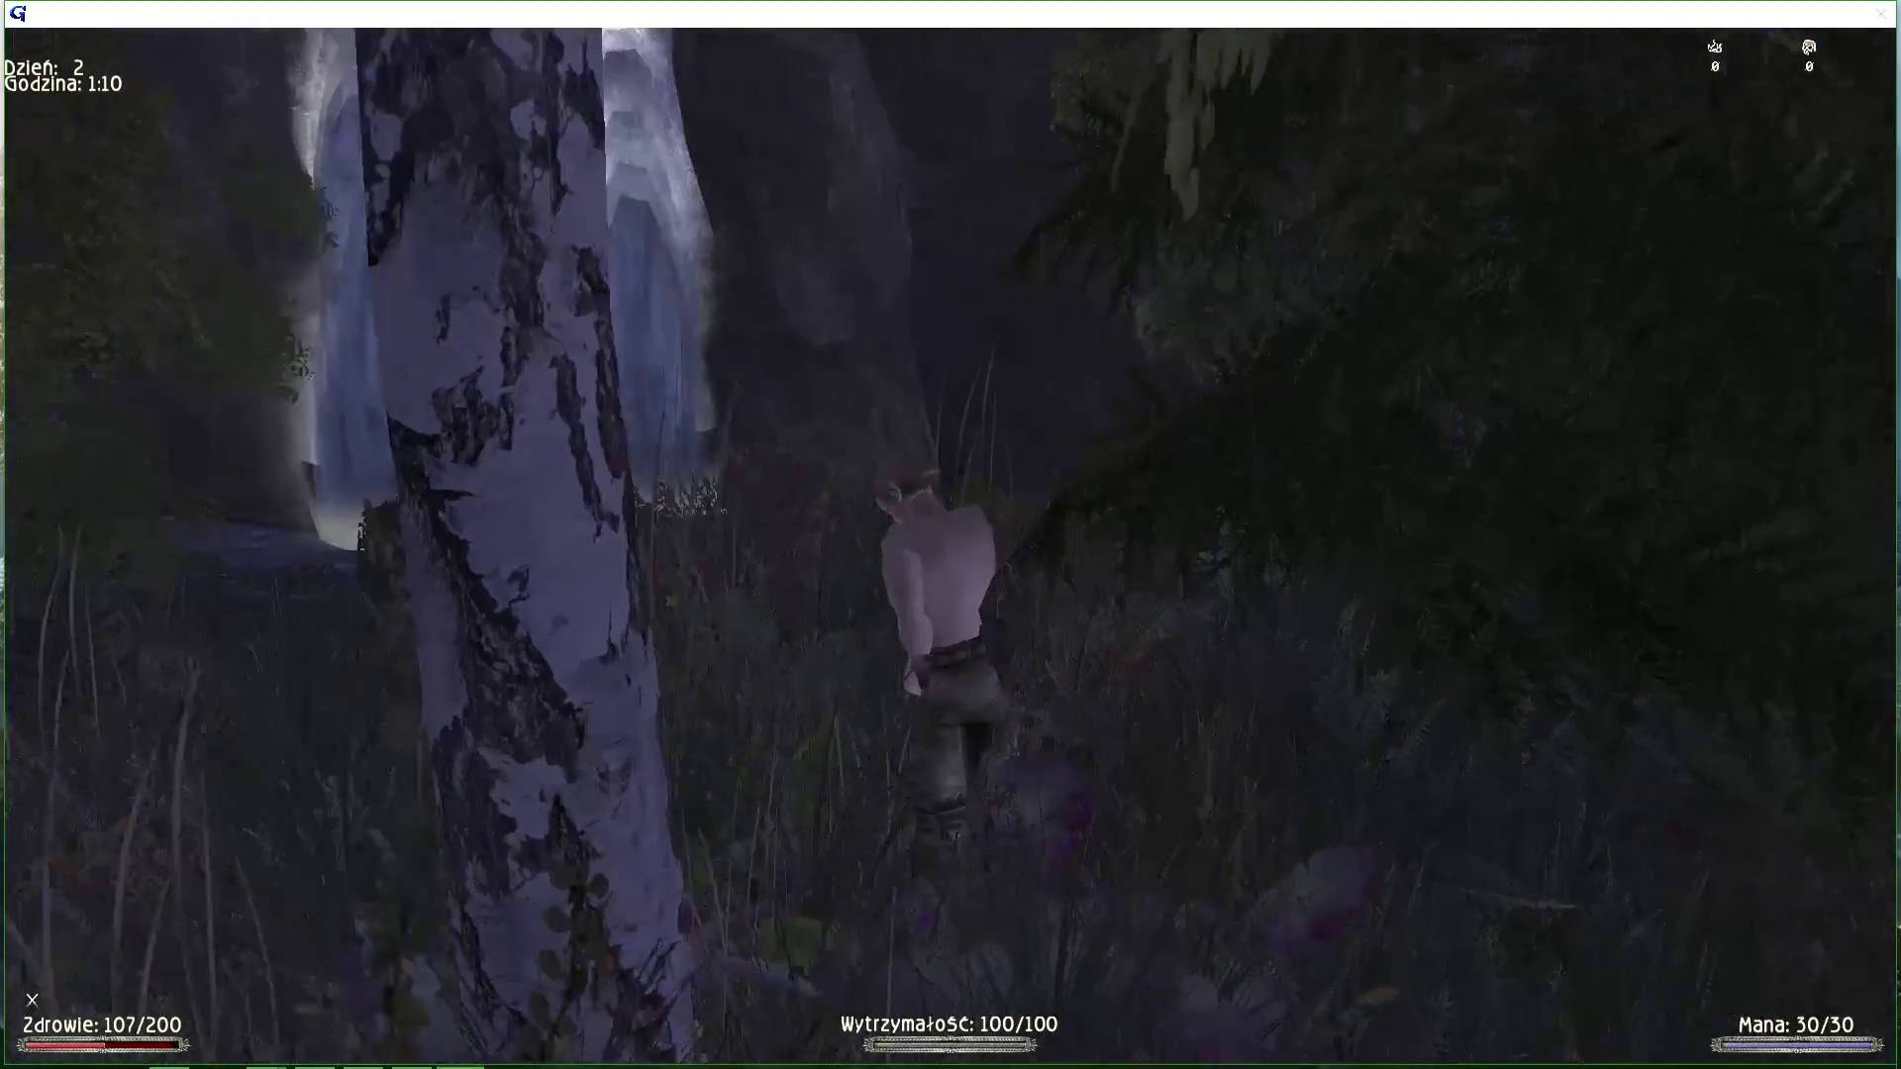
key("Up")
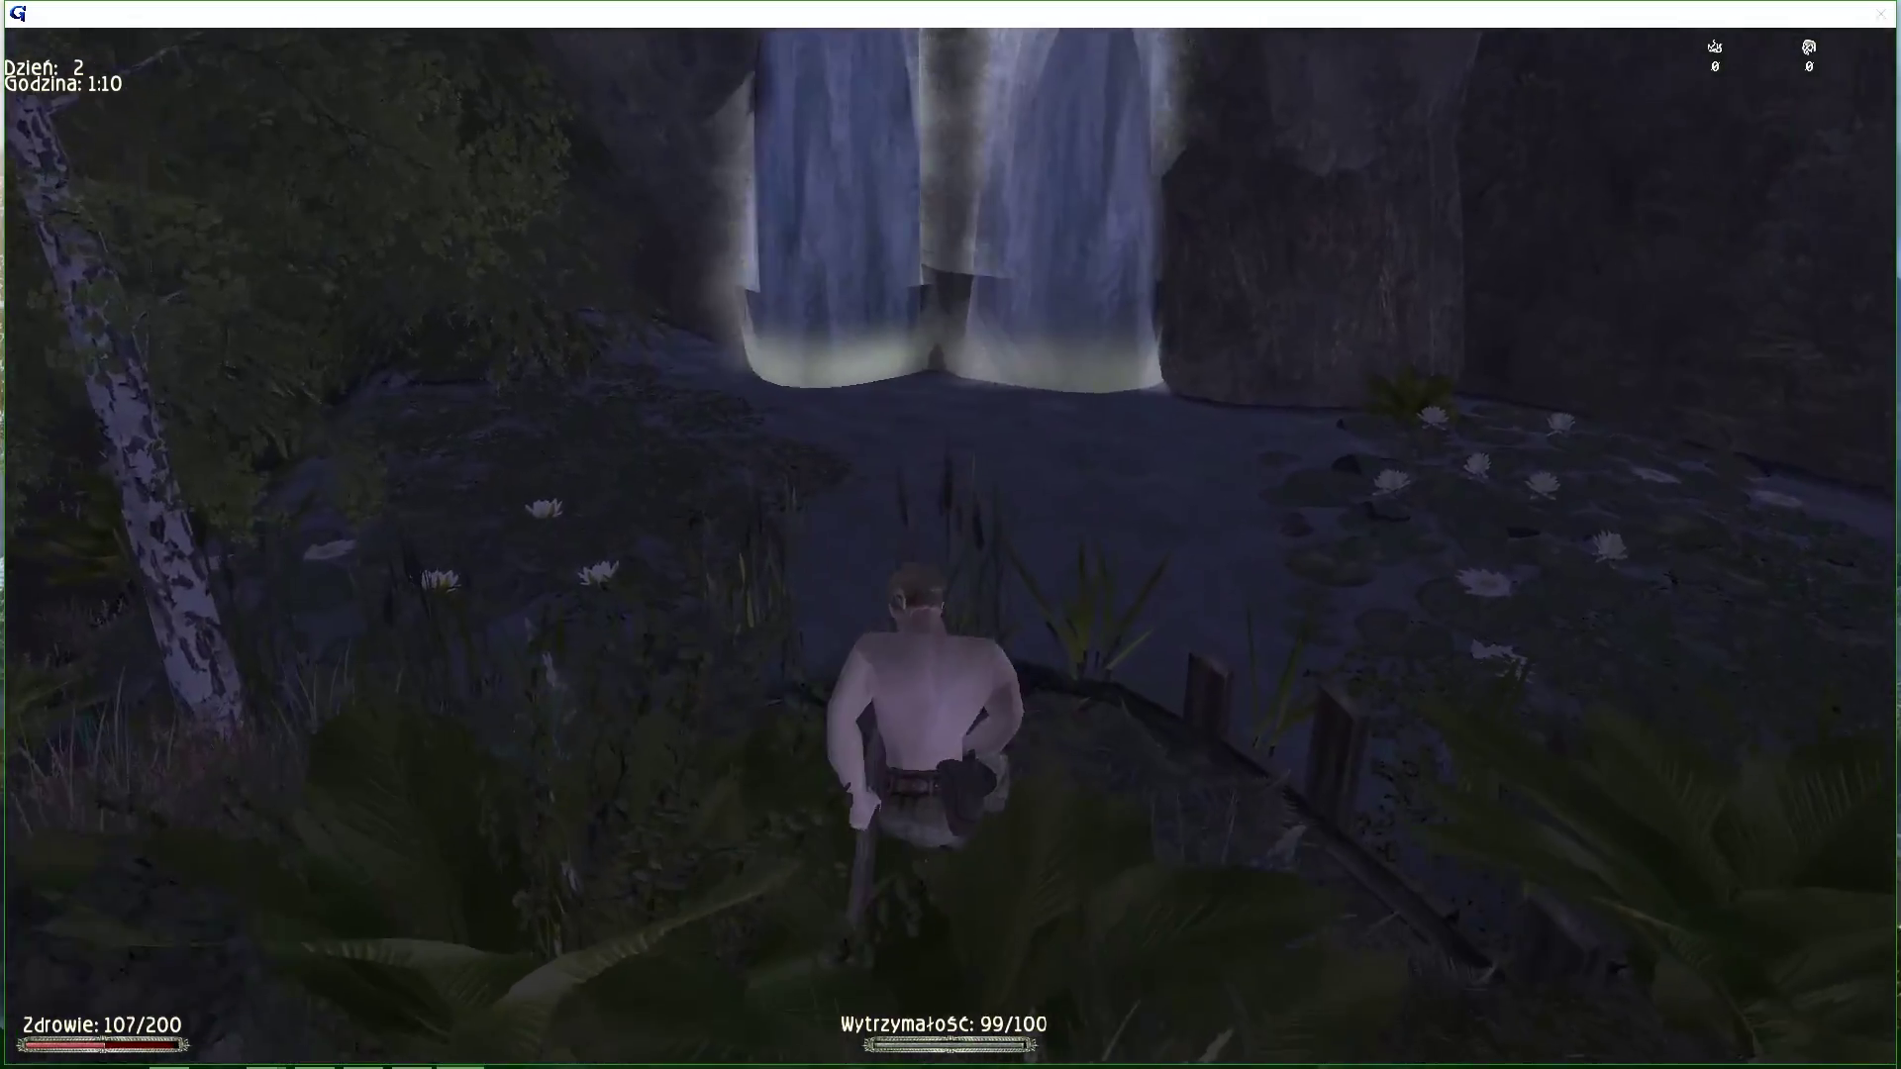
key("Left")
key("Up")
key("Right")
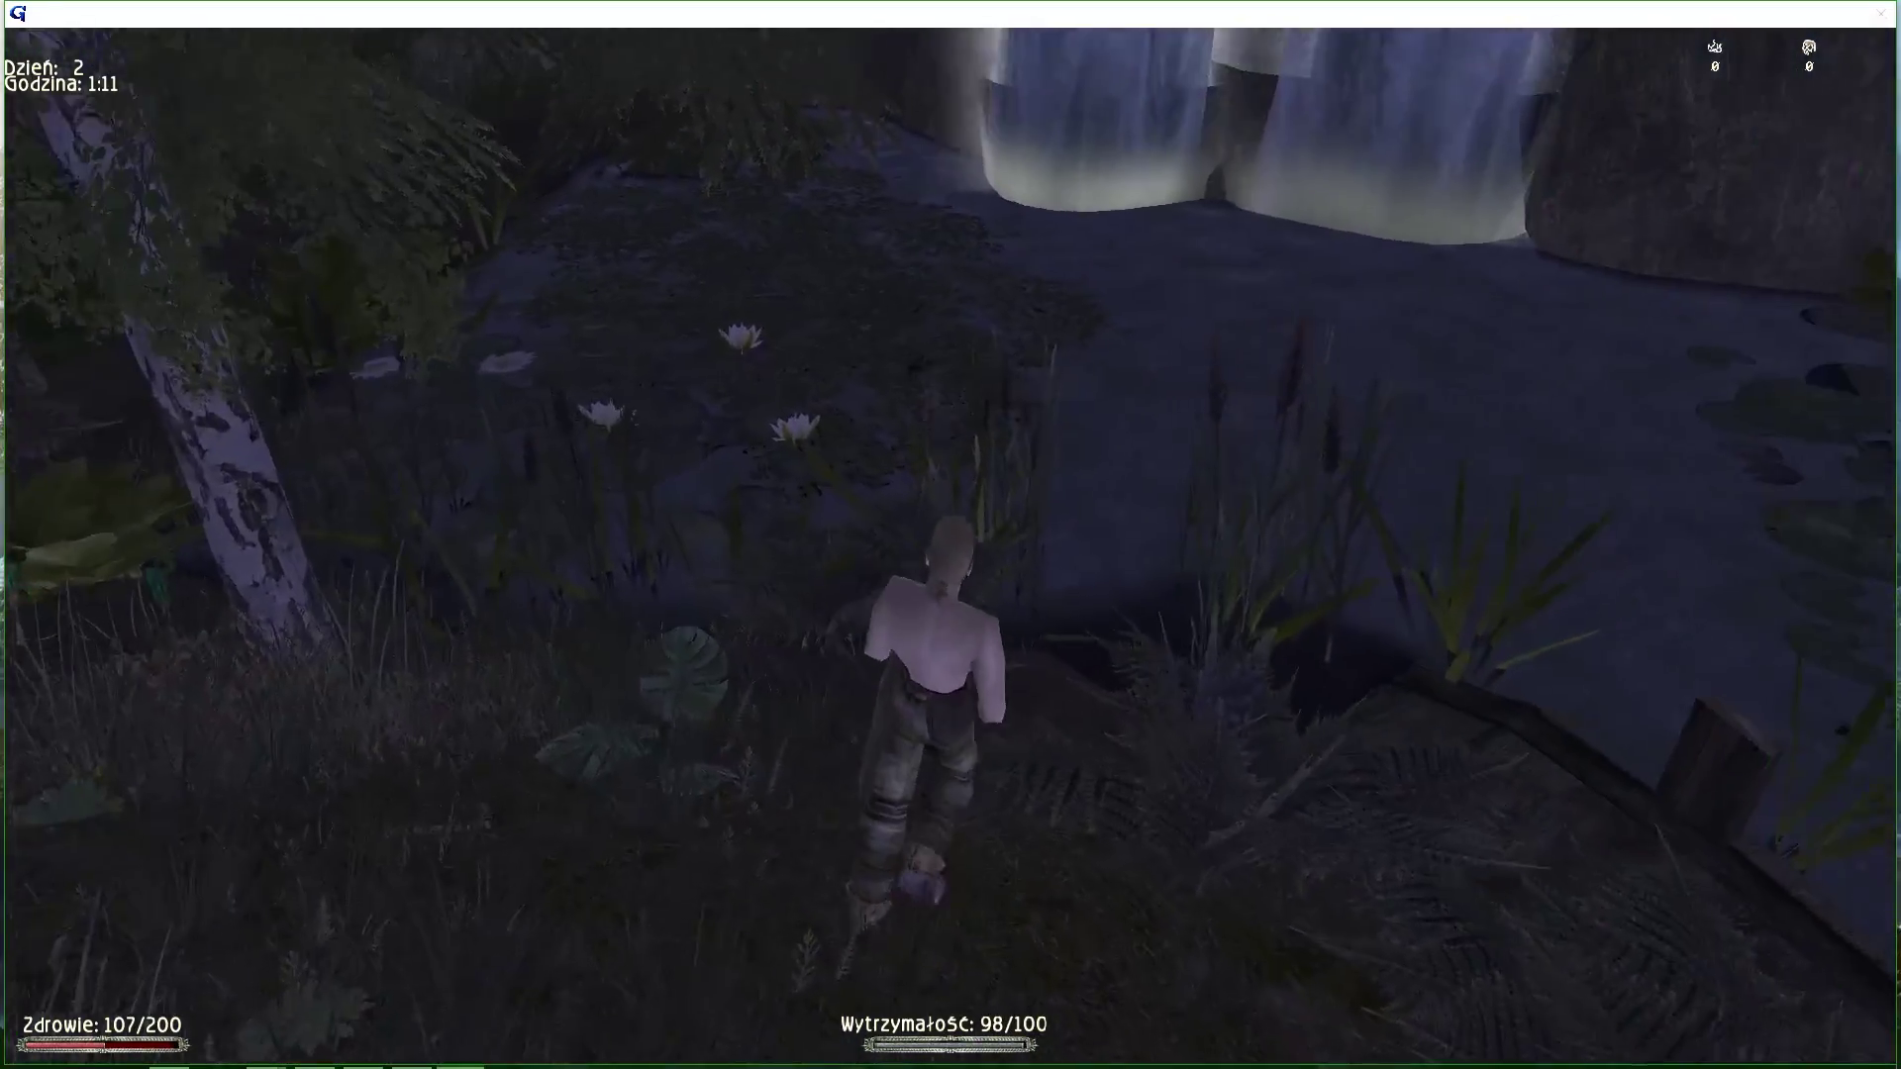
key("Right")
key("Up")
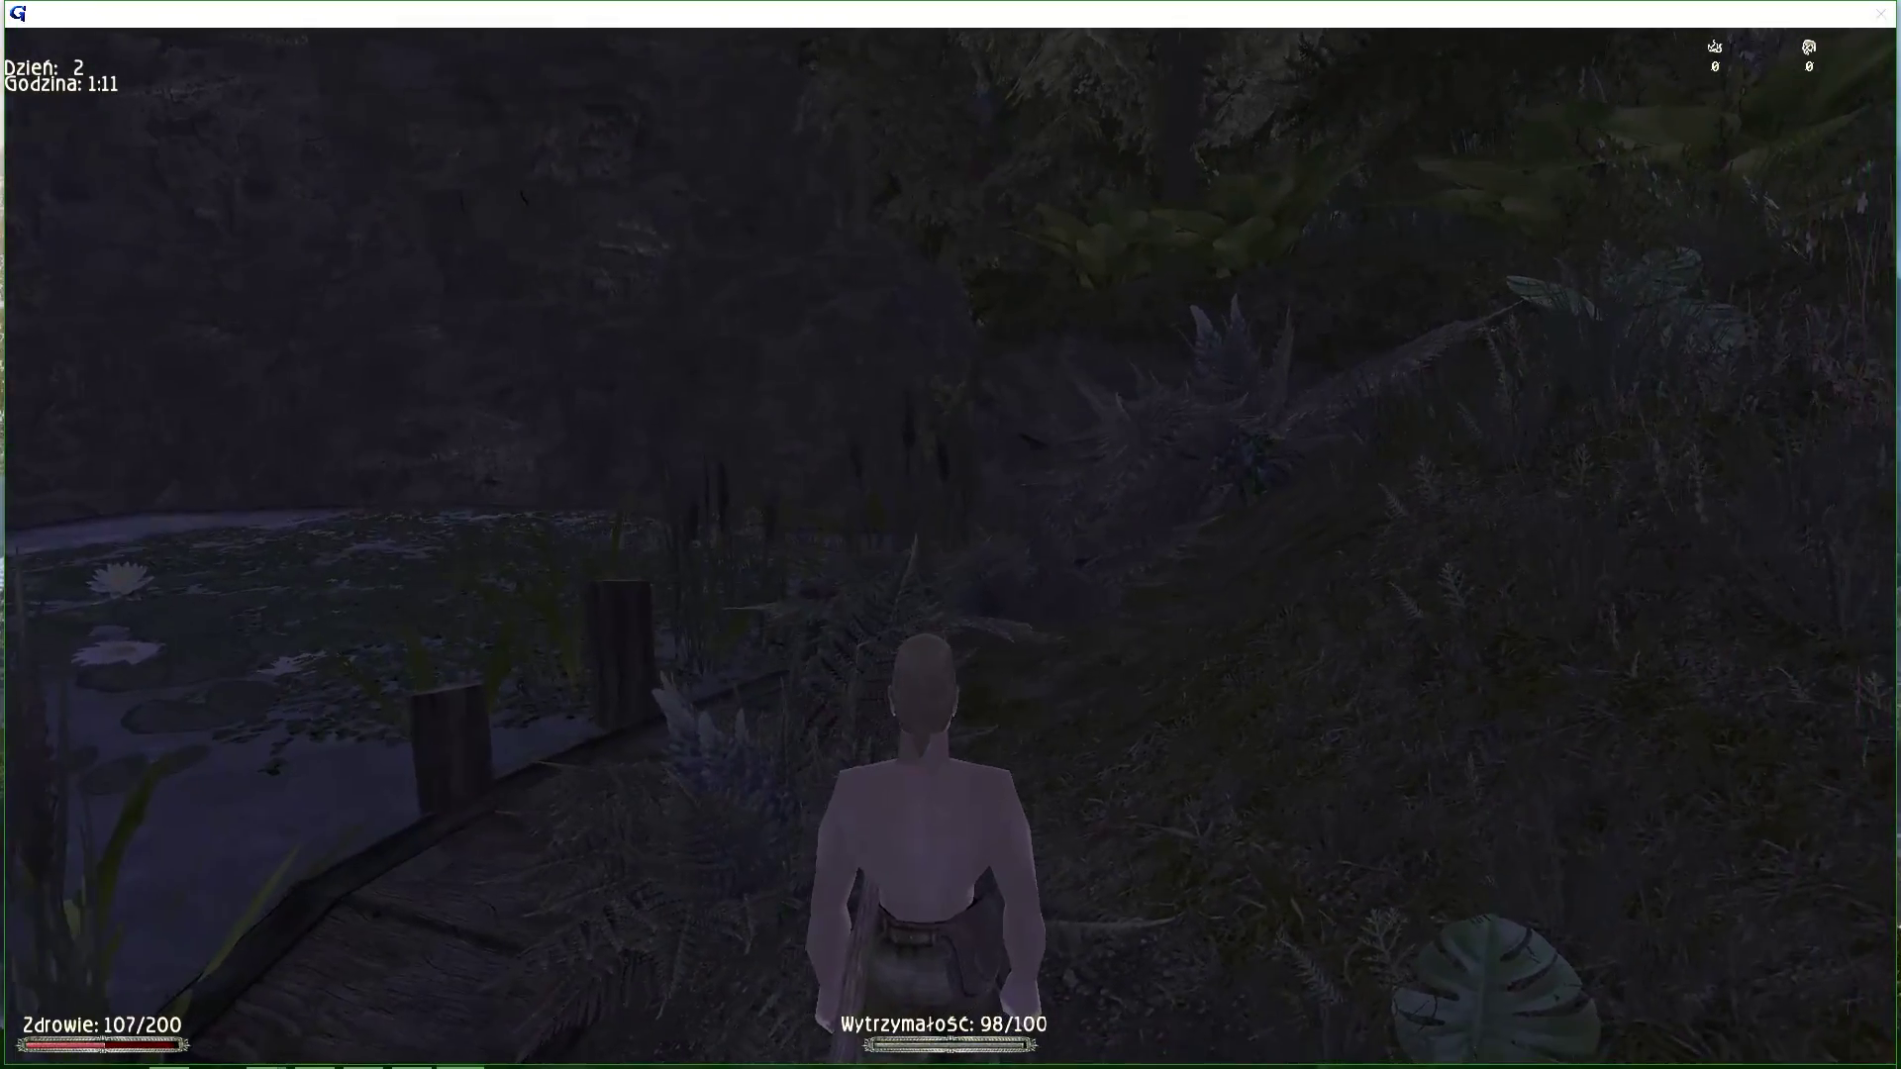